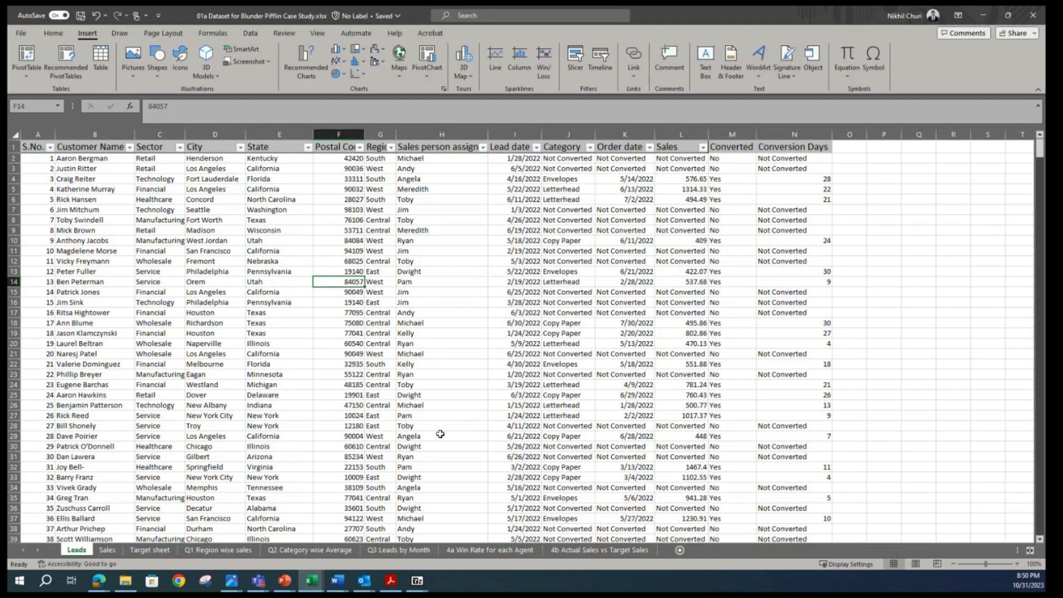
Open the Q1 Region wise sales sheet and select the regional sales data without the grand total, A3:B7.
click(215, 550)
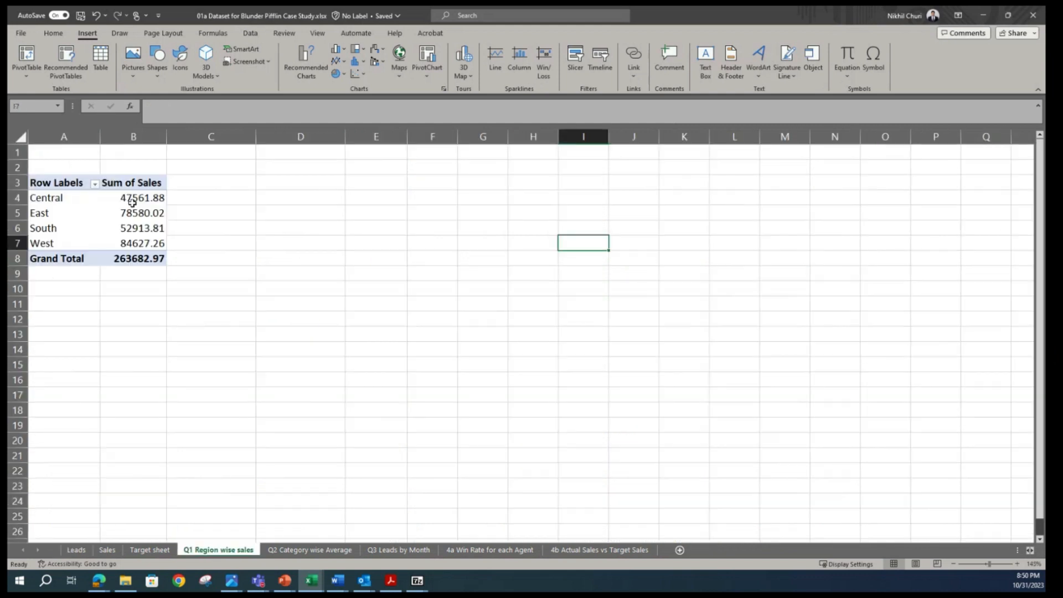
mouse_move(144, 204)
mouse_move(101, 198)
drag(50, 179, 138, 238)
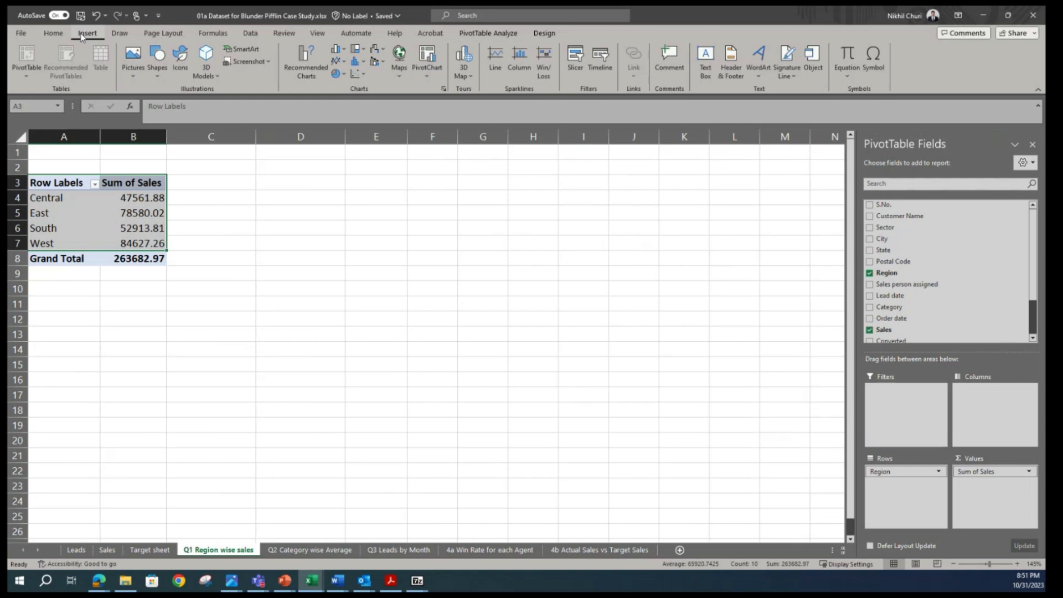
Browse the recent, template, column, line, pie, bar, area and scatter chart types offered for the regional sales, without inserting one.
click(307, 56)
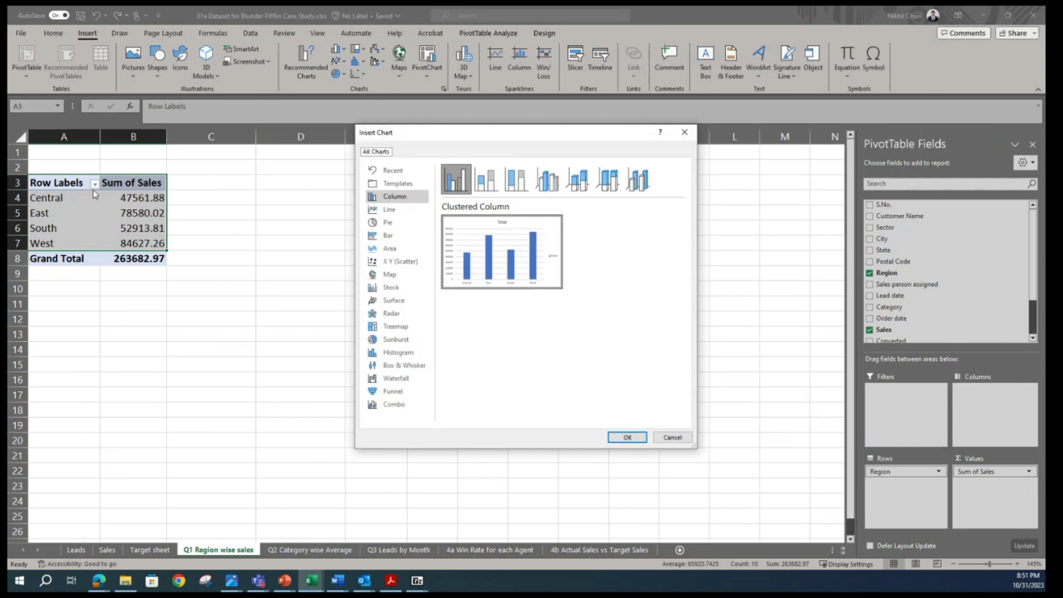
click(394, 171)
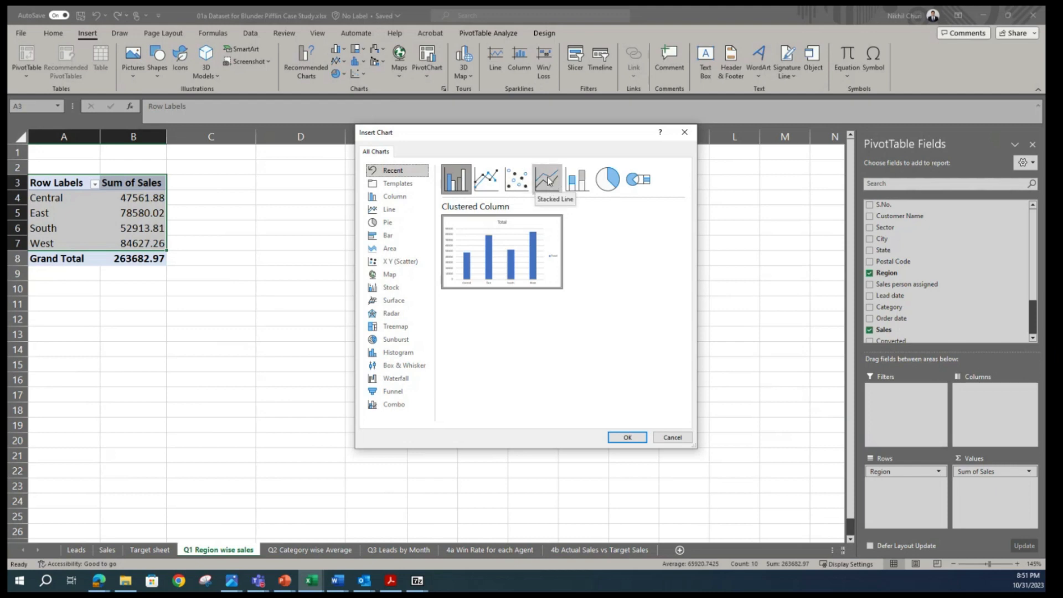
click(391, 184)
click(390, 198)
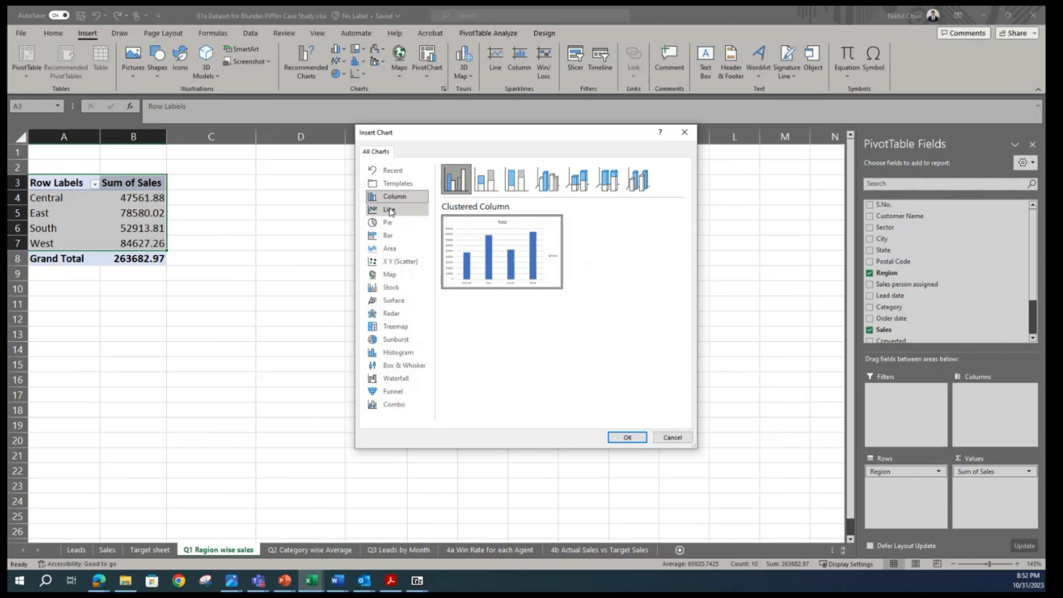
click(390, 209)
click(398, 222)
click(394, 236)
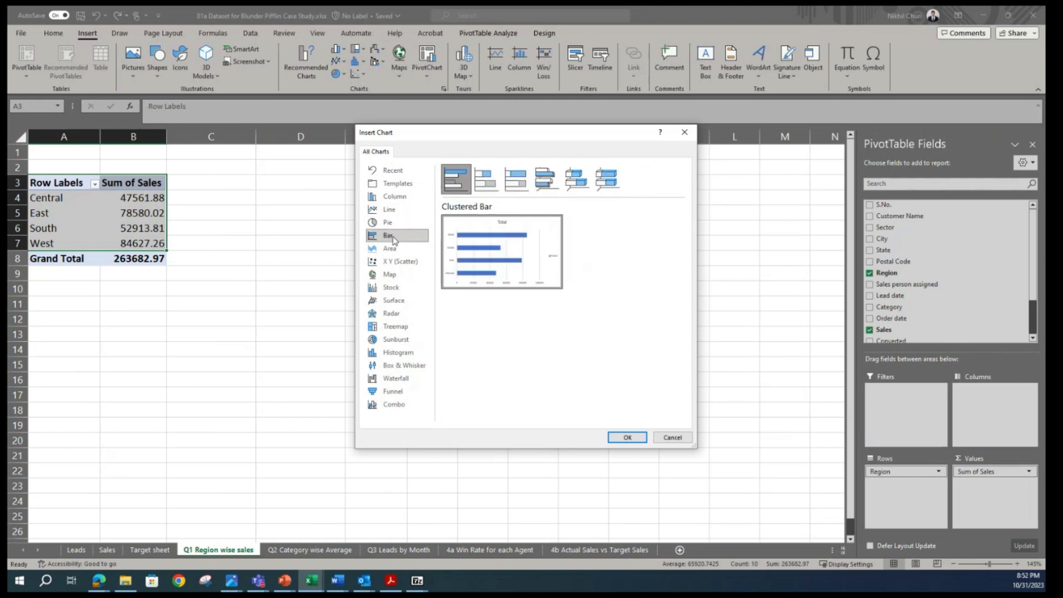
click(392, 249)
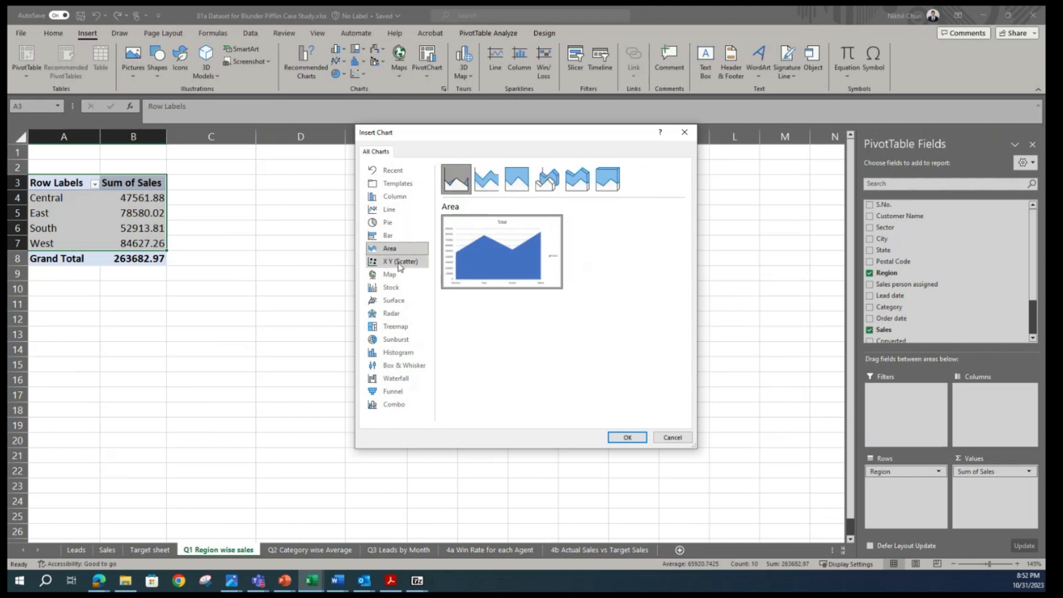
click(398, 263)
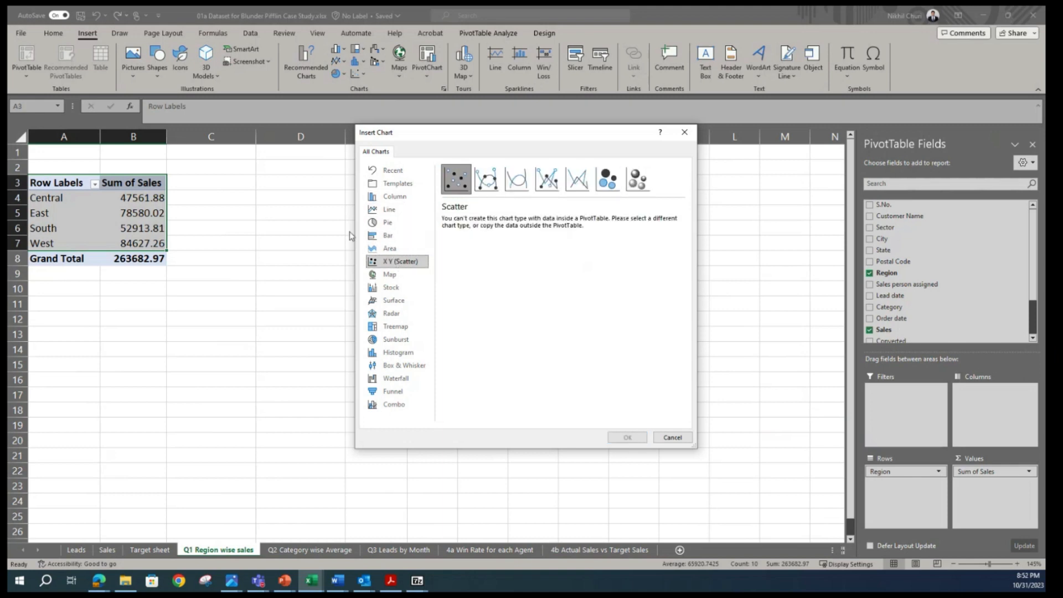
click(685, 133)
click(443, 241)
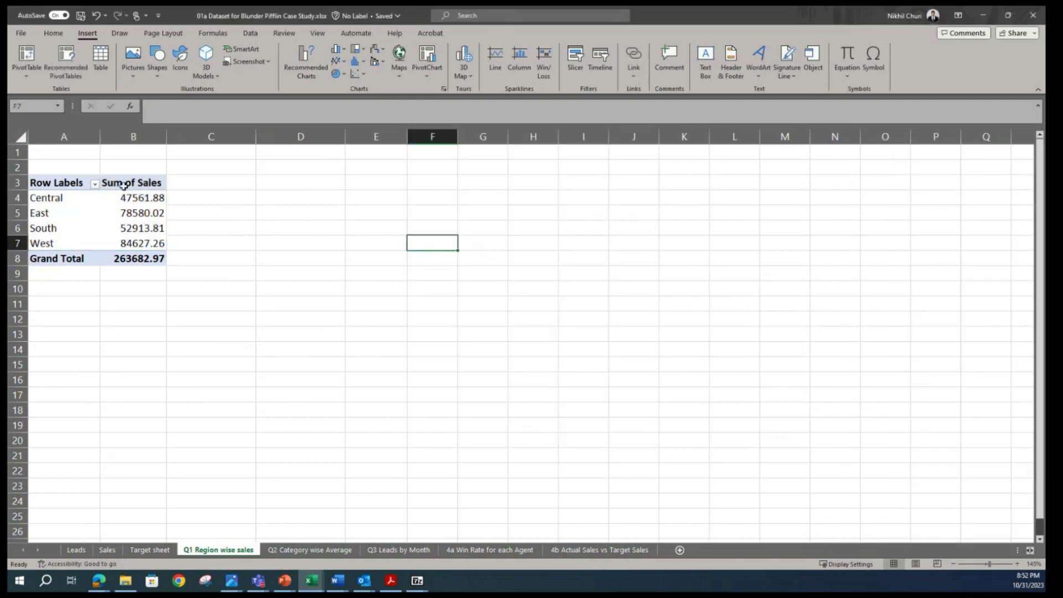
Insert a 2-D pie chart from the regional sales in A3:B7, excluding the grand total.
drag(75, 182, 144, 244)
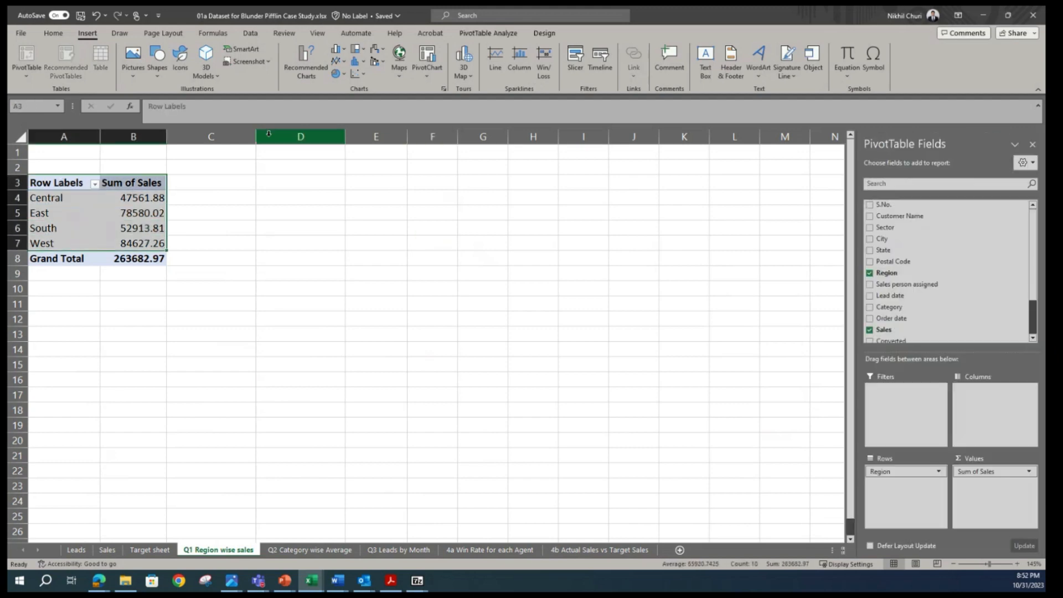
click(338, 75)
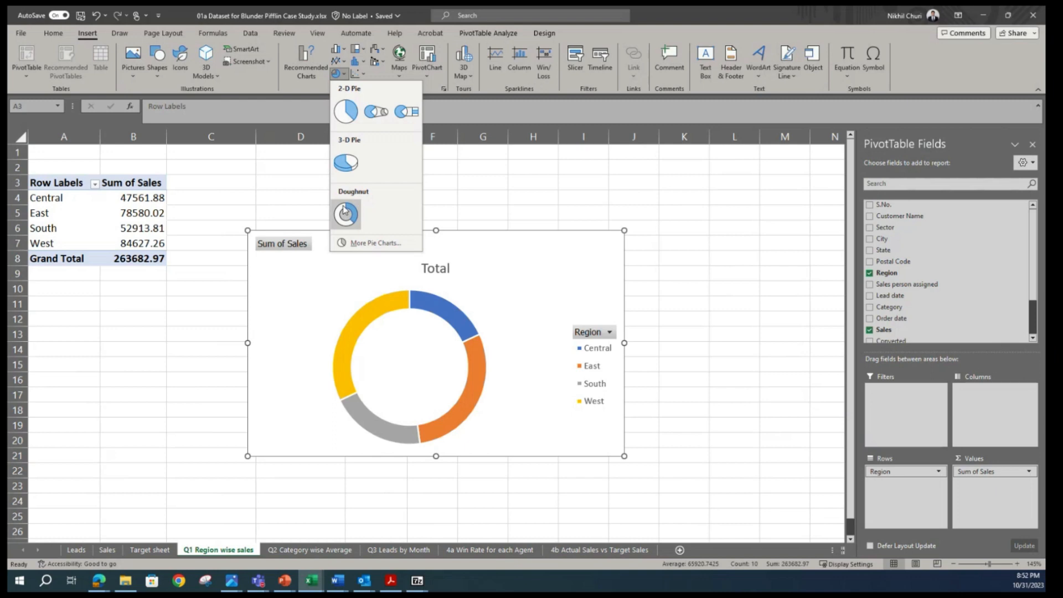
click(345, 112)
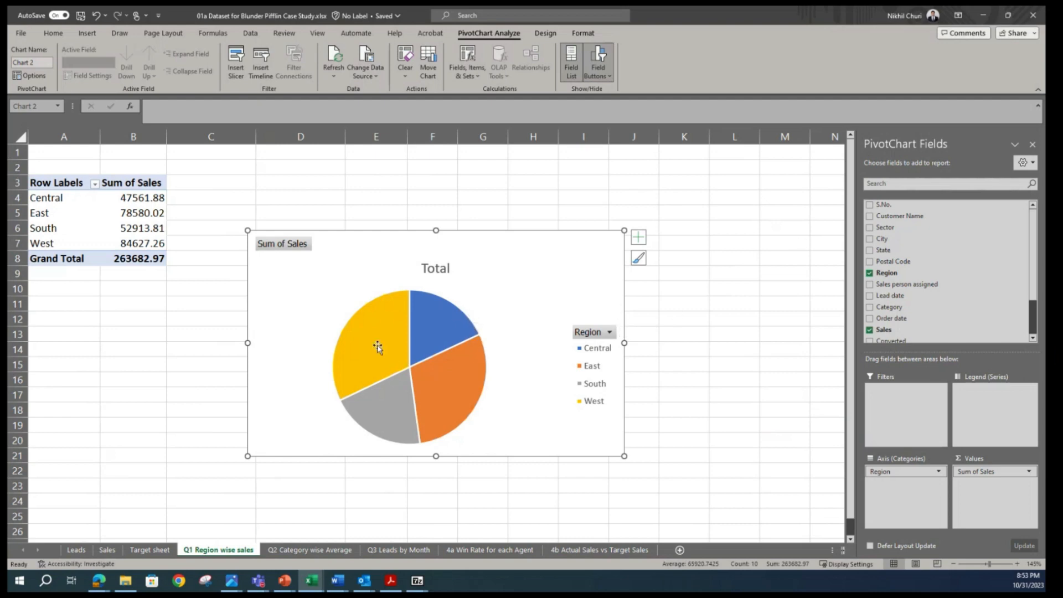
mouse_move(377, 347)
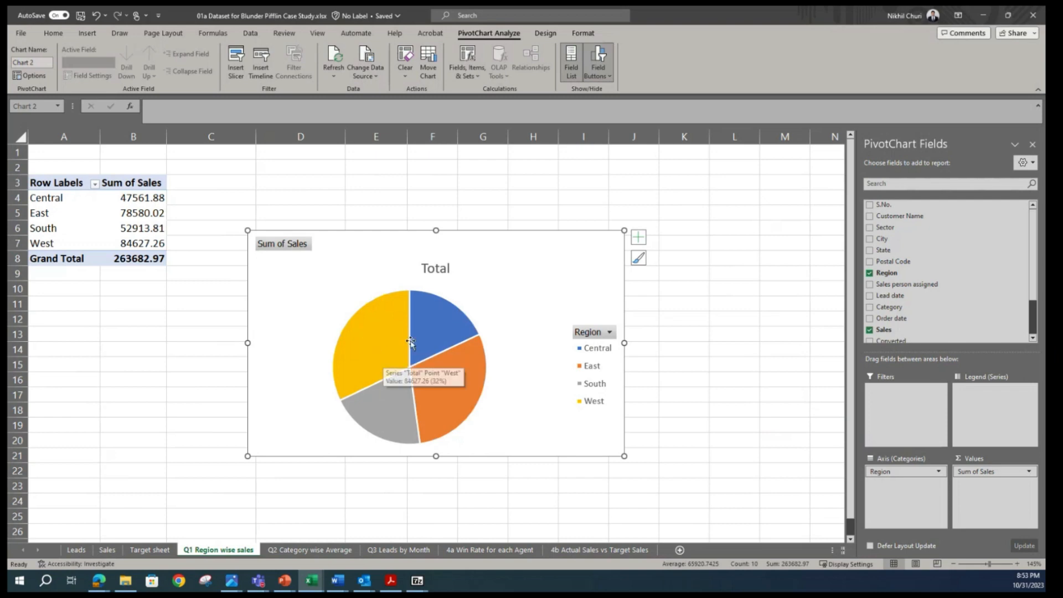
mouse_move(415, 346)
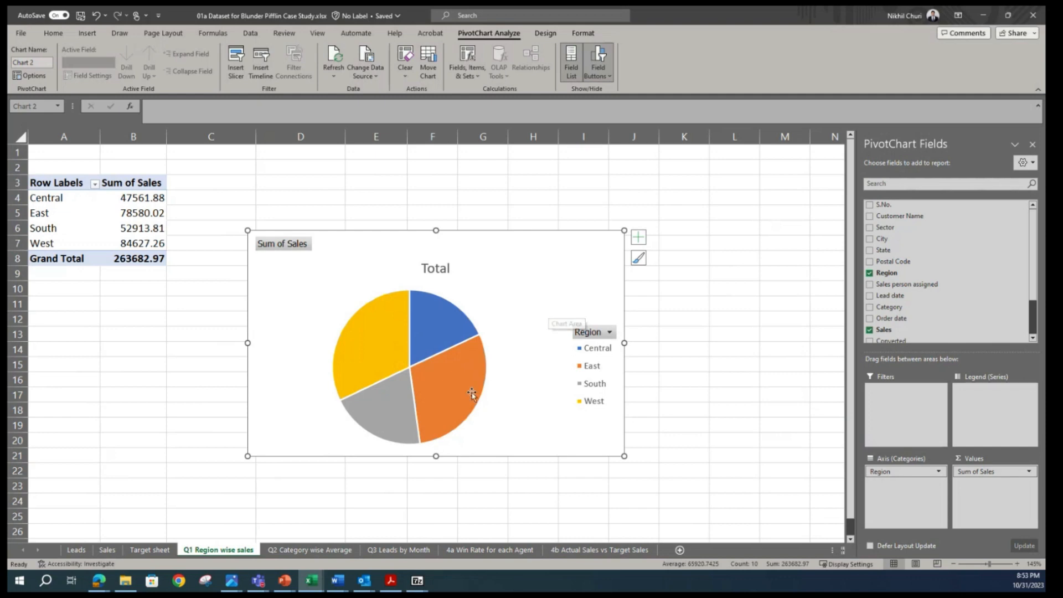
mouse_move(470, 393)
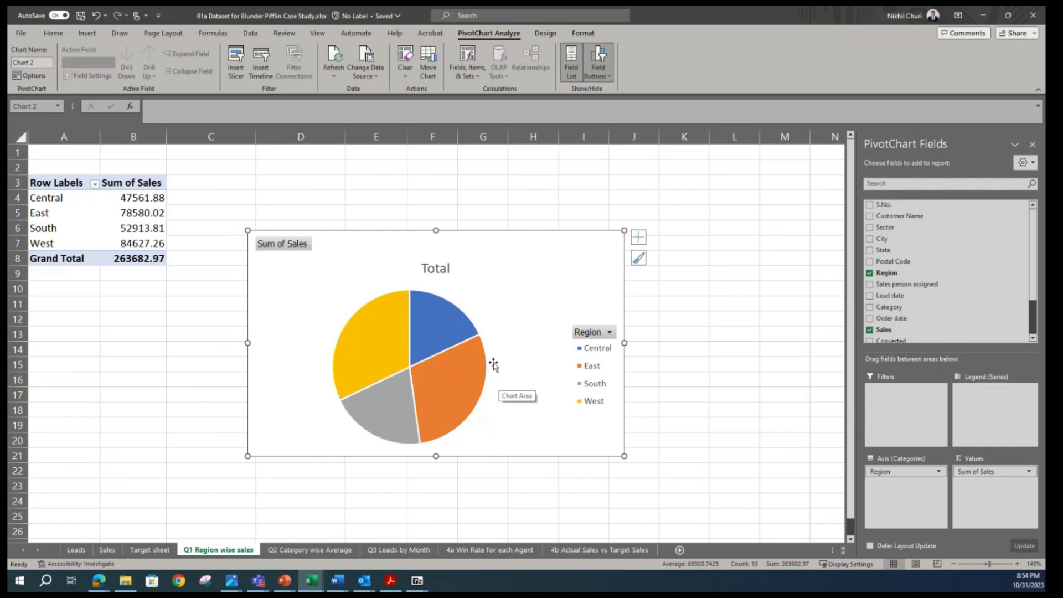
click(748, 259)
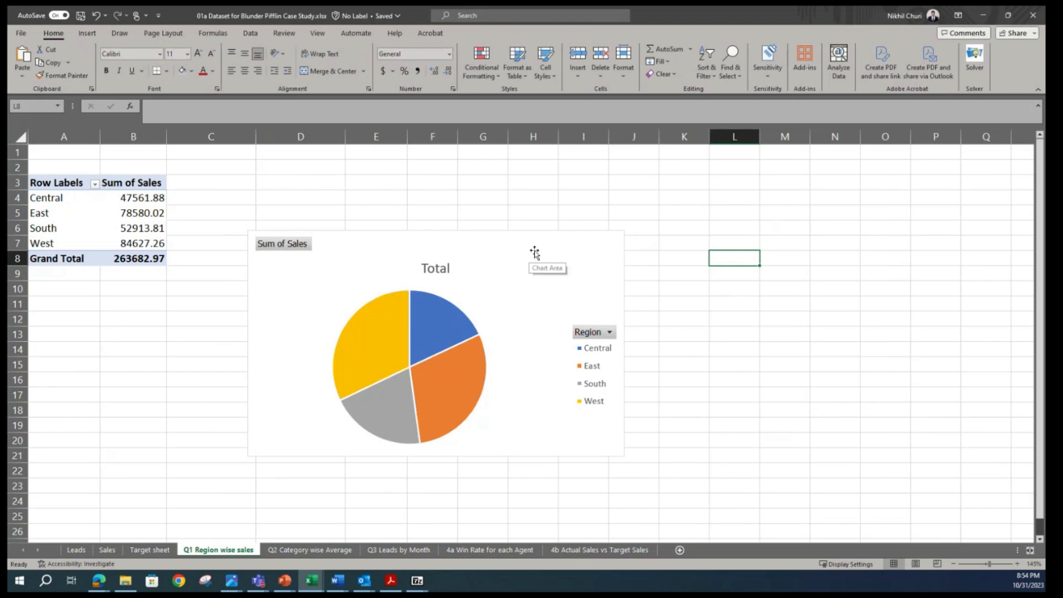
Add data labels to the regional sales pie chart in the Data Callout style.
click(264, 309)
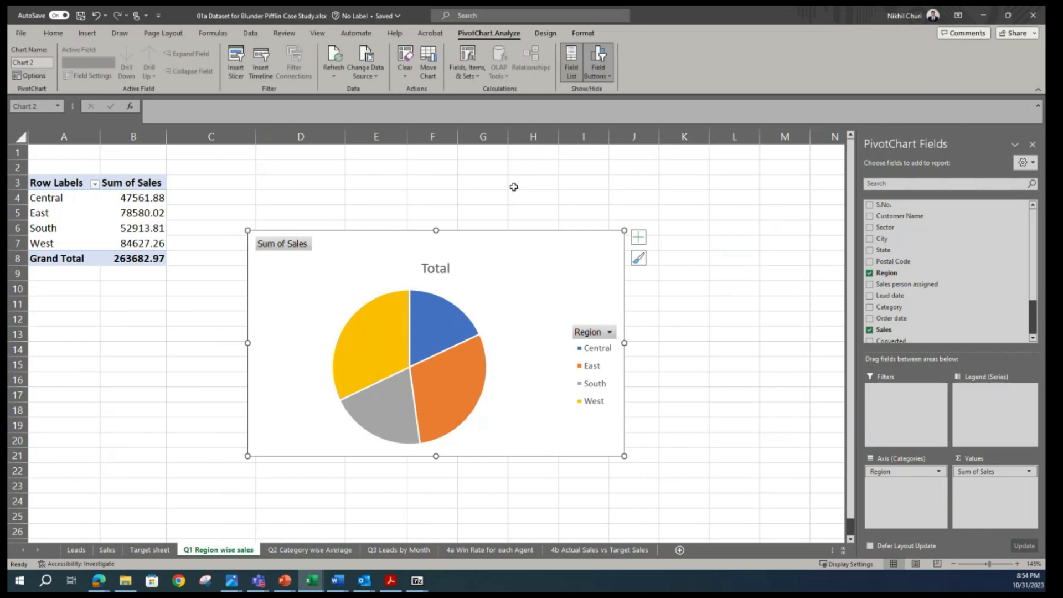
click(640, 238)
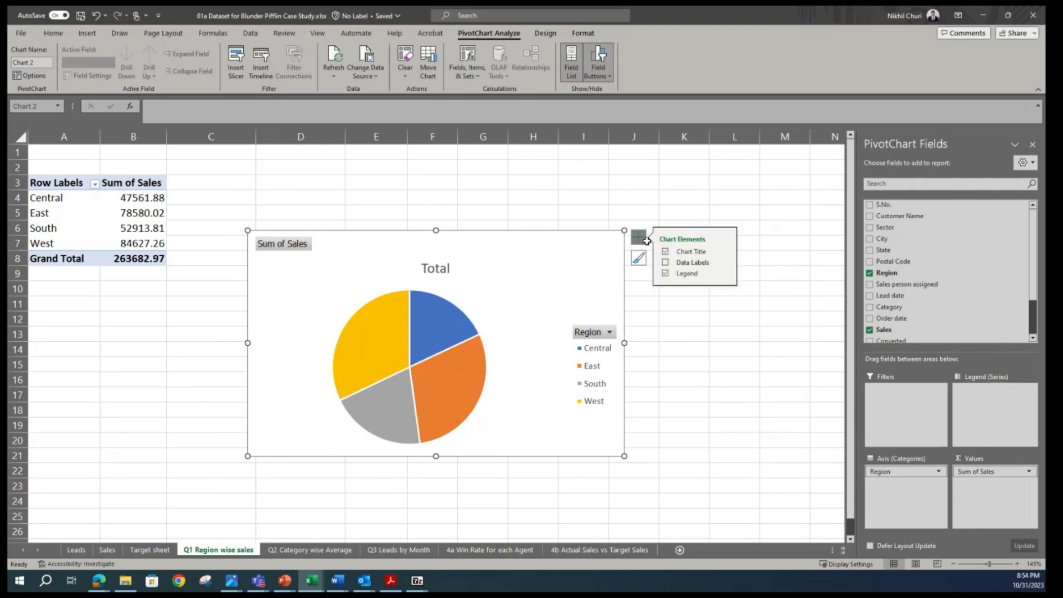
click(665, 263)
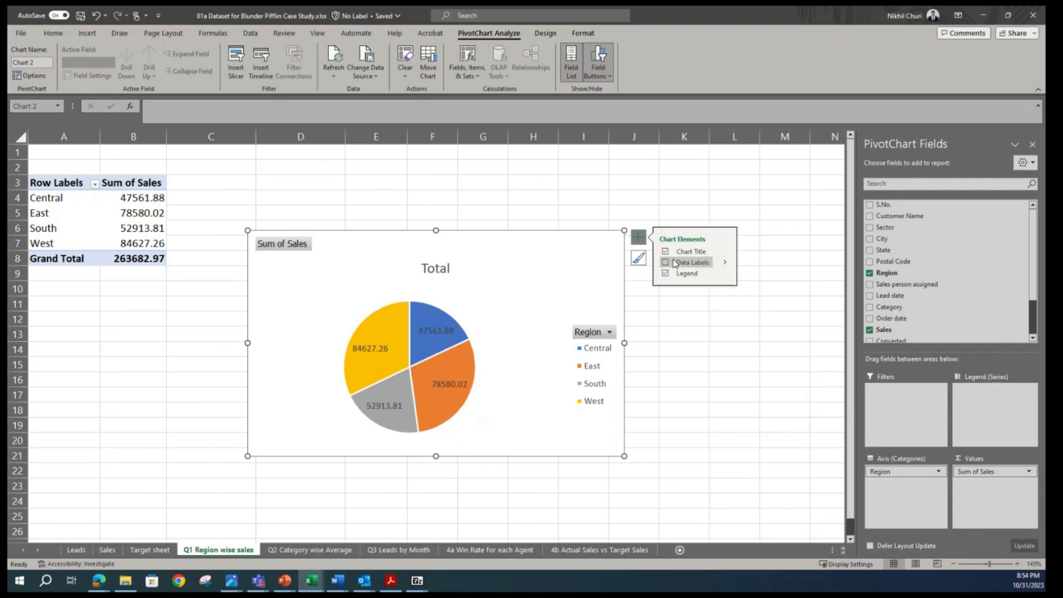
click(666, 264)
click(724, 262)
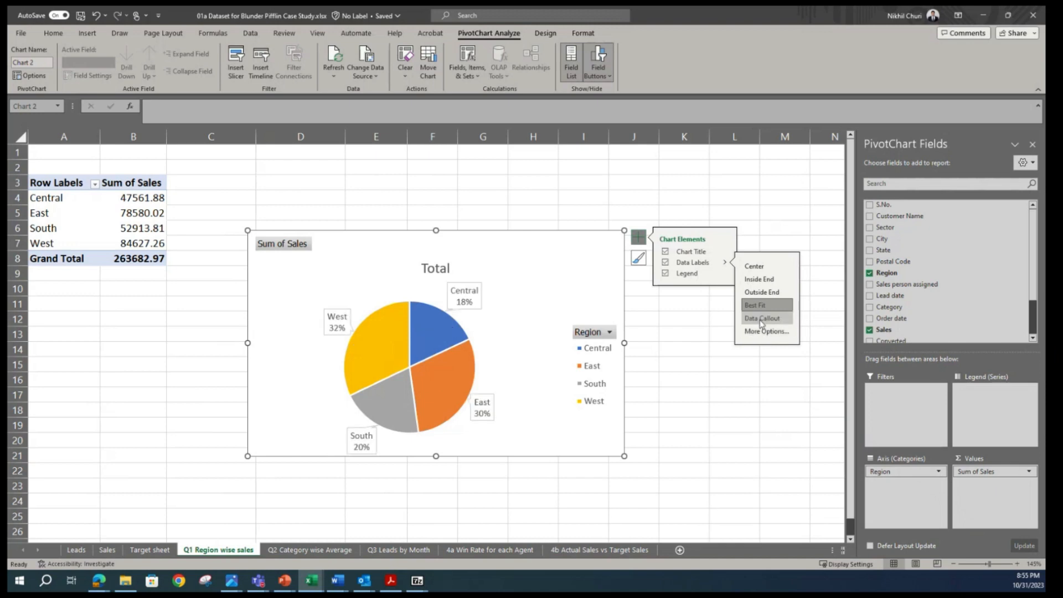
click(762, 319)
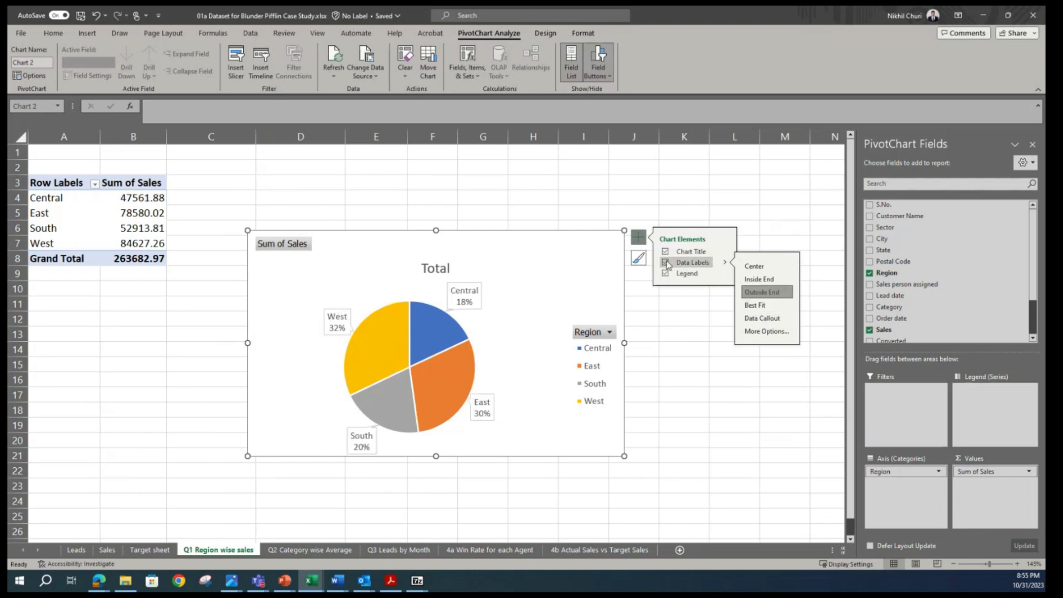
click(704, 342)
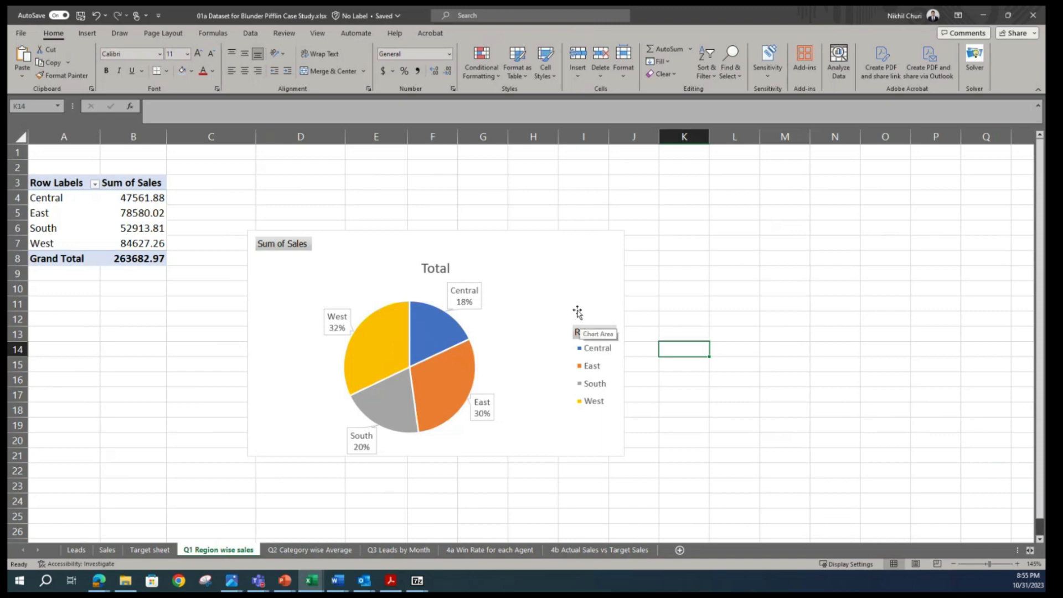
Remove the legend from the regional sales pie chart.
mouse_move(446, 331)
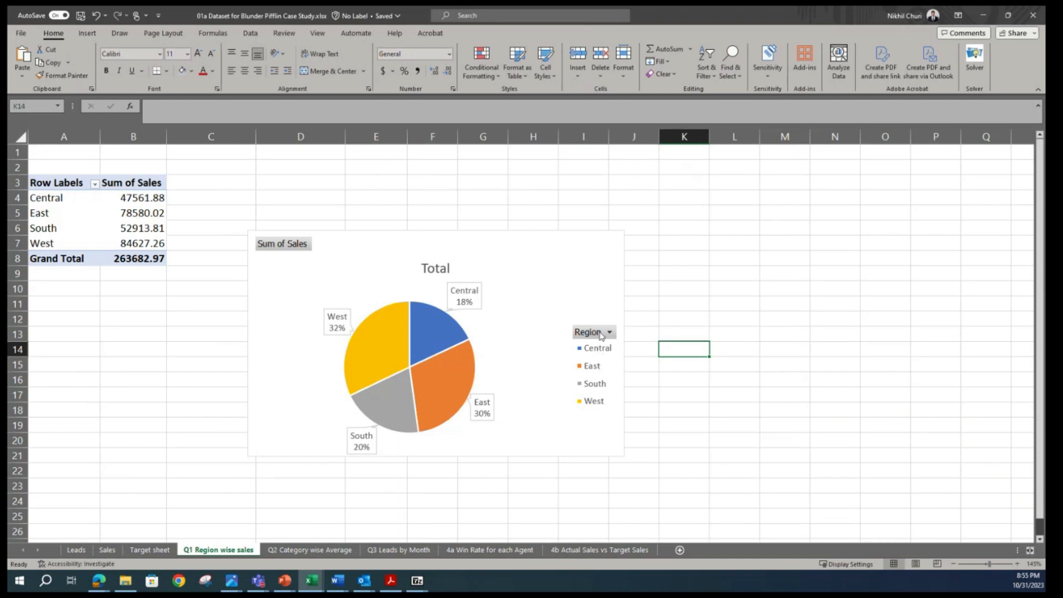
click(582, 256)
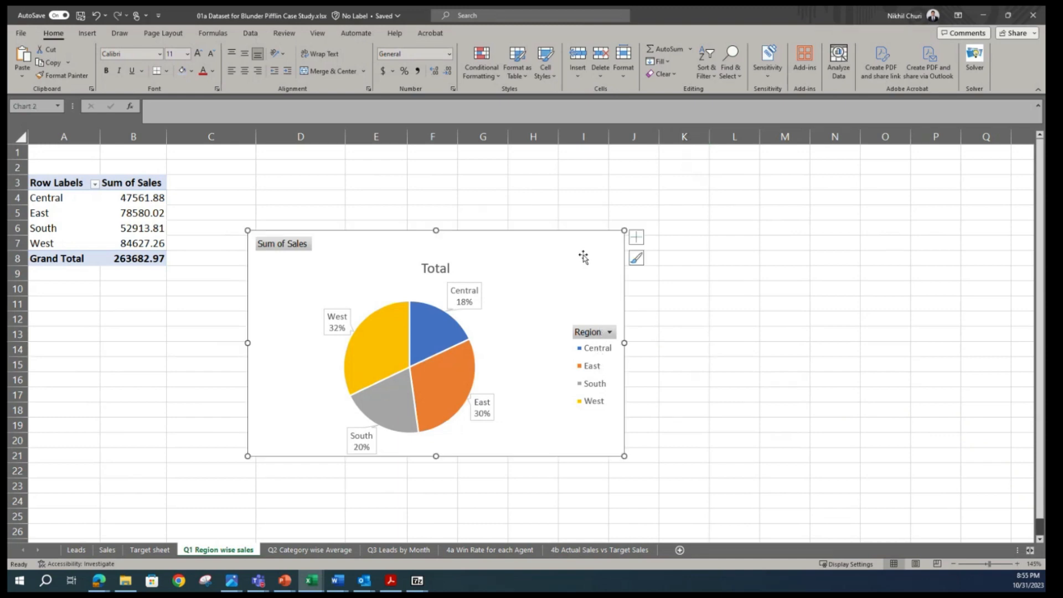
click(642, 244)
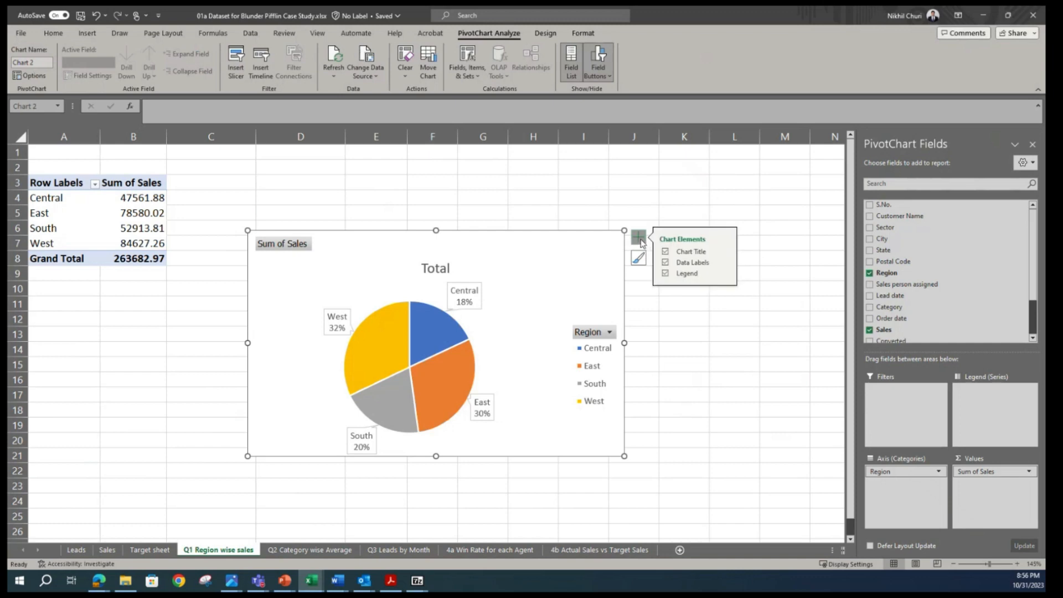
click(666, 274)
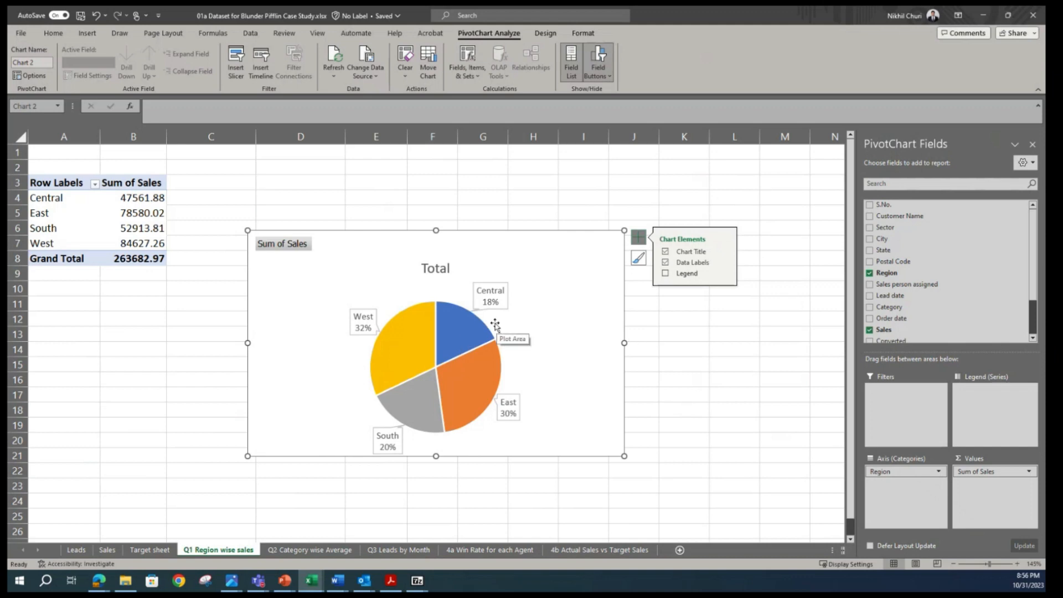
Change the pie chart's title to "Region wise contribution" and move it slightly higher above the pie.
click(434, 269)
double_click(438, 269)
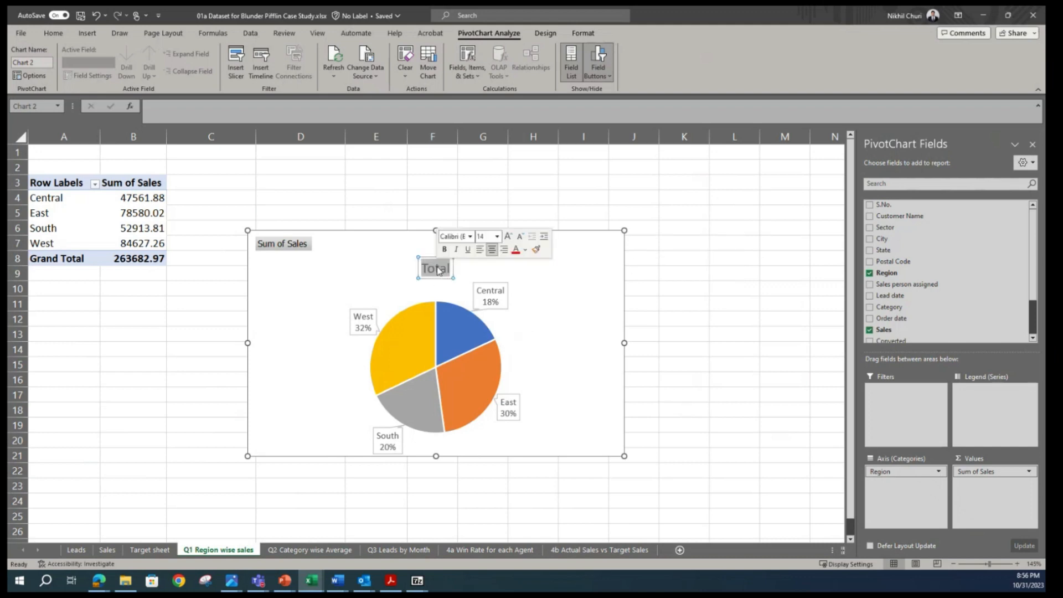
text(R)
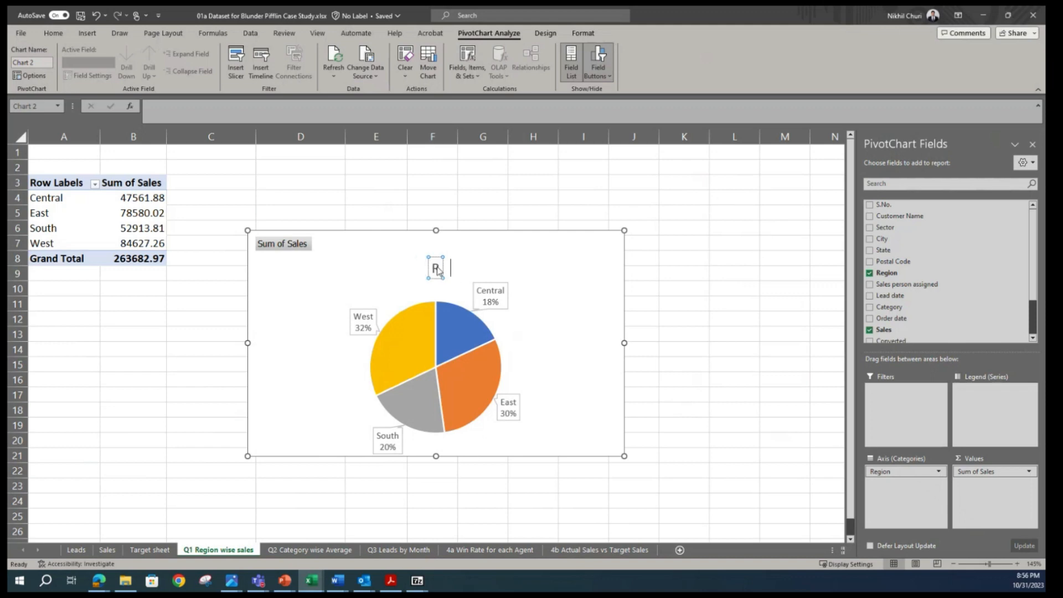
text(egion)
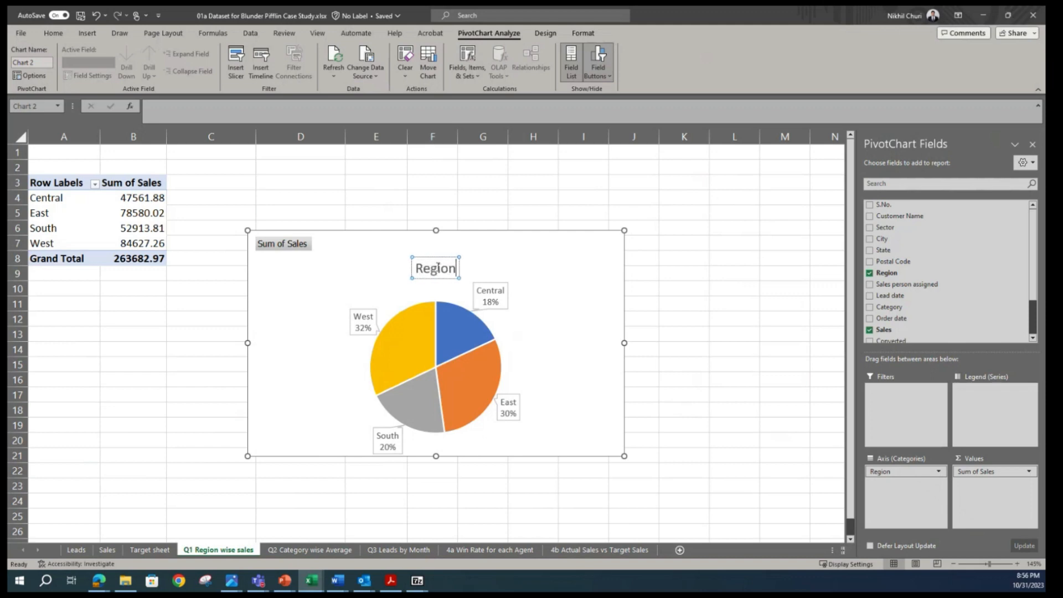
text( wise co)
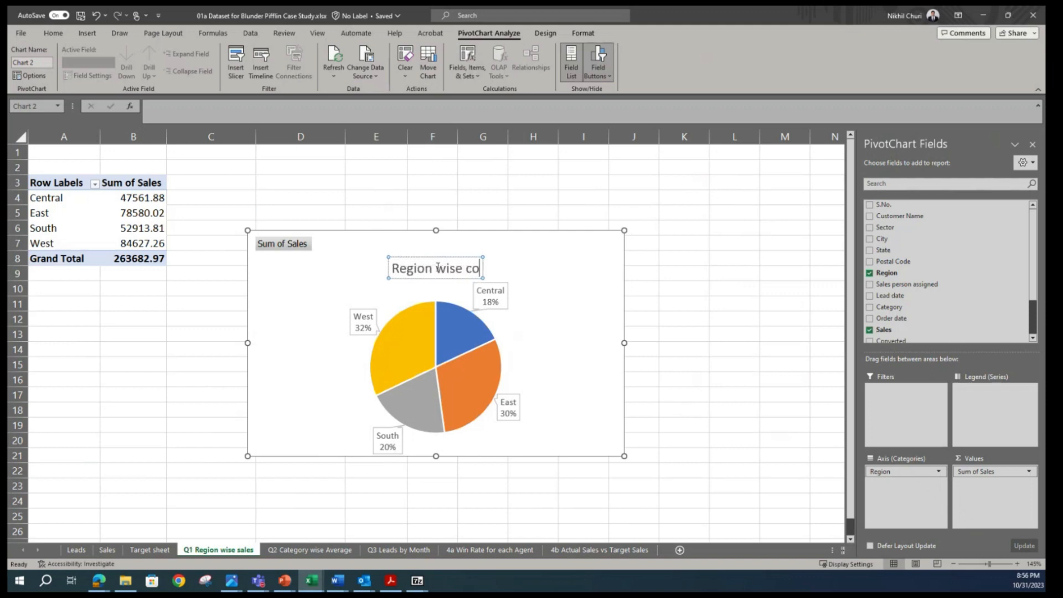
text(ntribution)
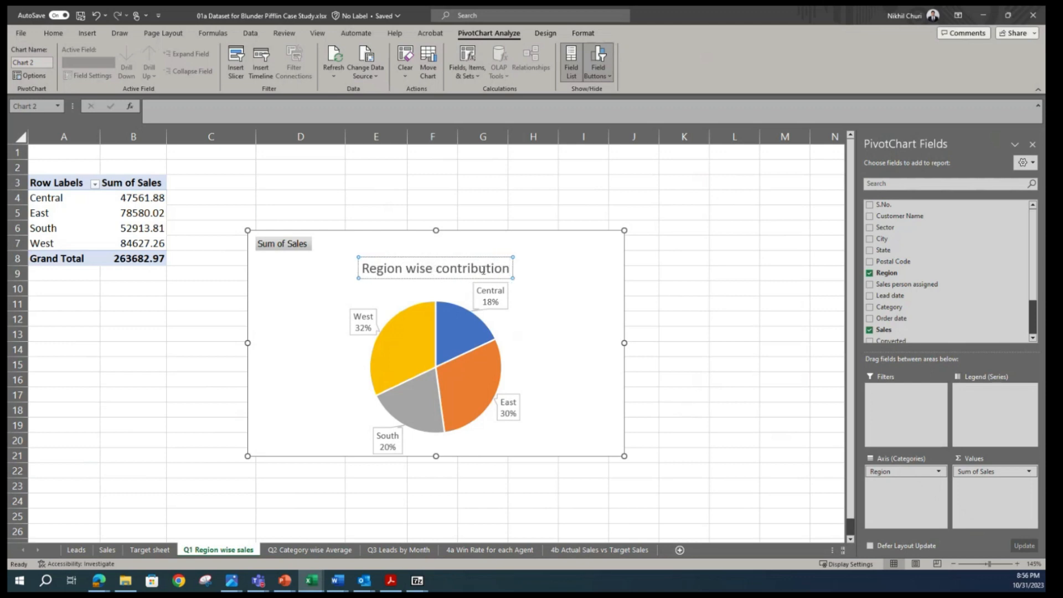
click(710, 281)
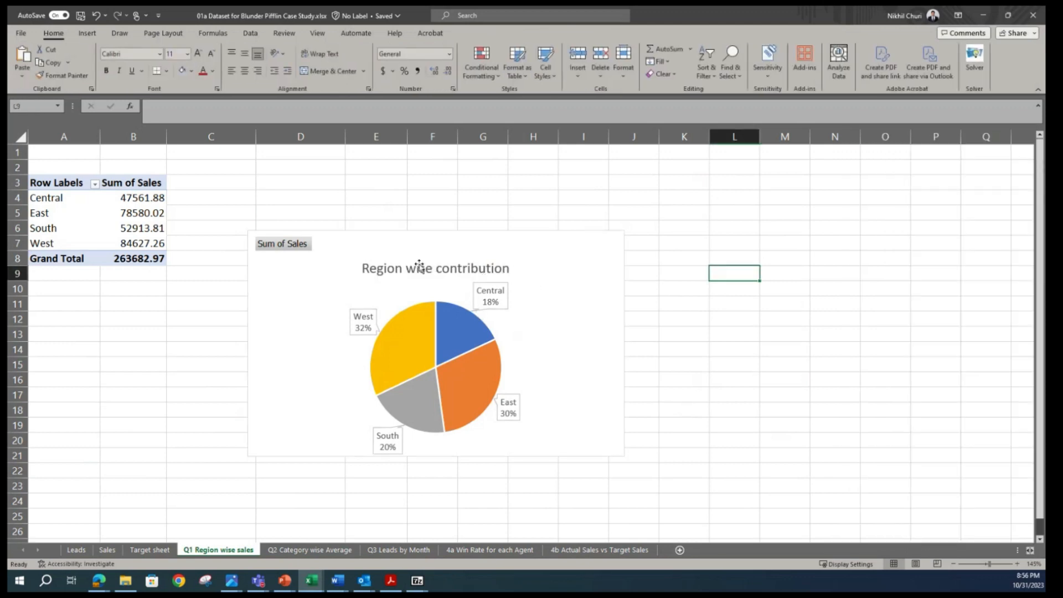
drag(435, 266, 441, 252)
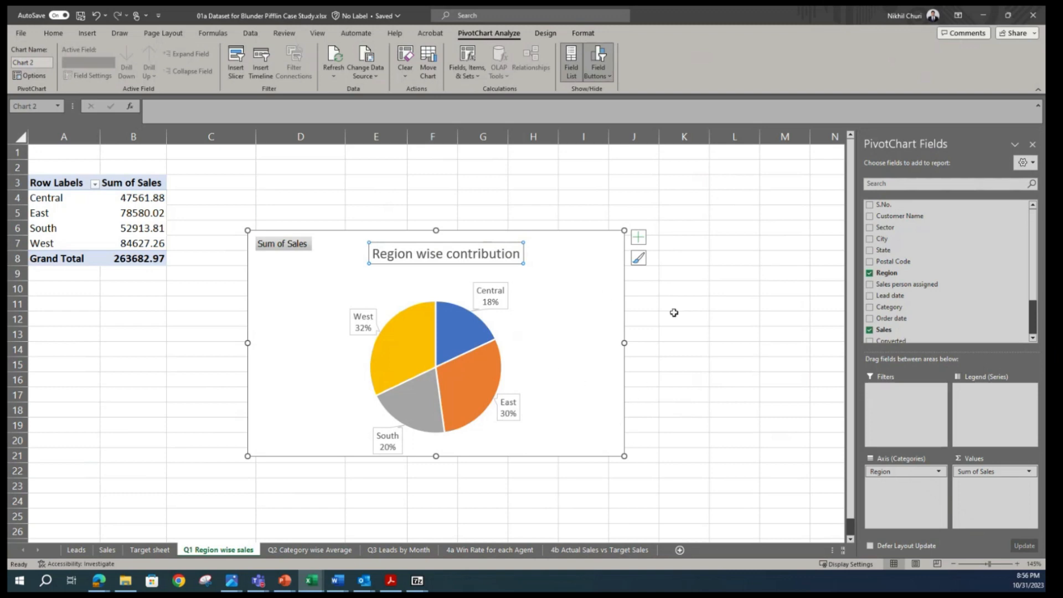
Pull all slices of the pie slightly apart to make an exploded pie.
click(424, 325)
drag(424, 325, 437, 302)
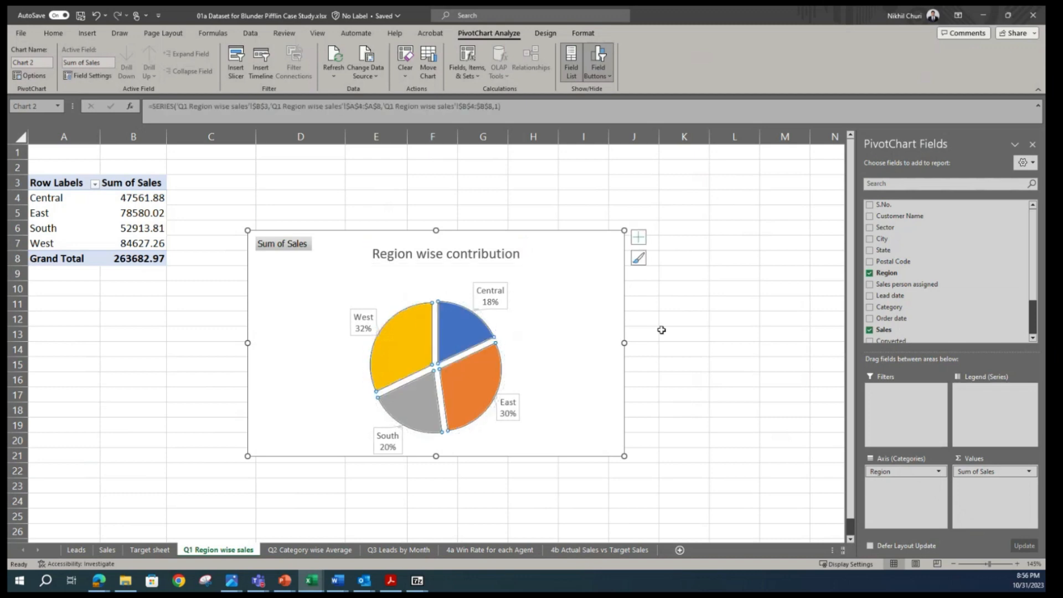
click(430, 349)
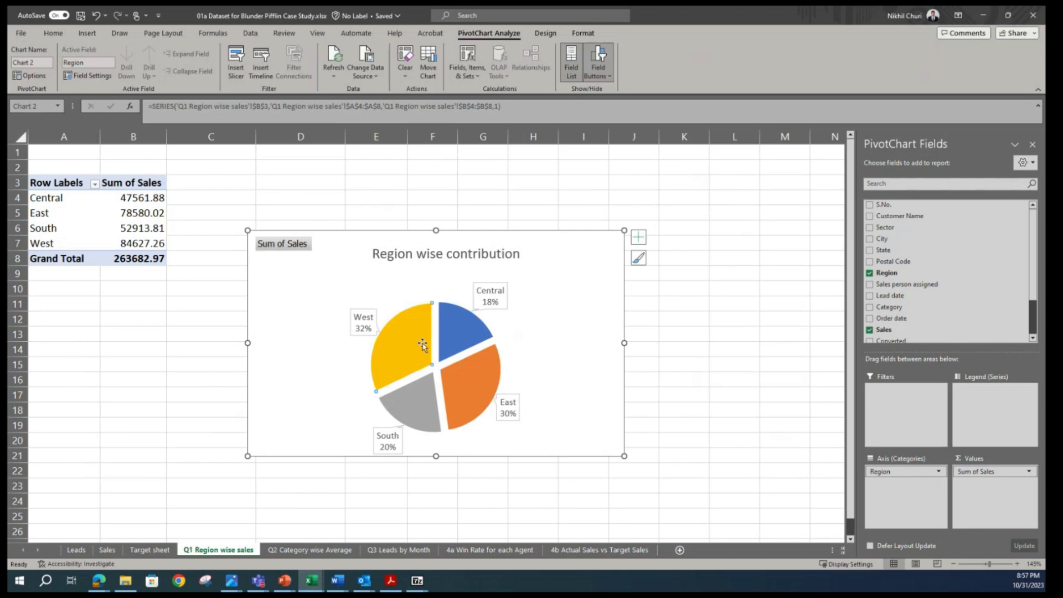
Move the exploded pie slightly higher within the region-wise sales chart area.
click(684, 333)
click(475, 332)
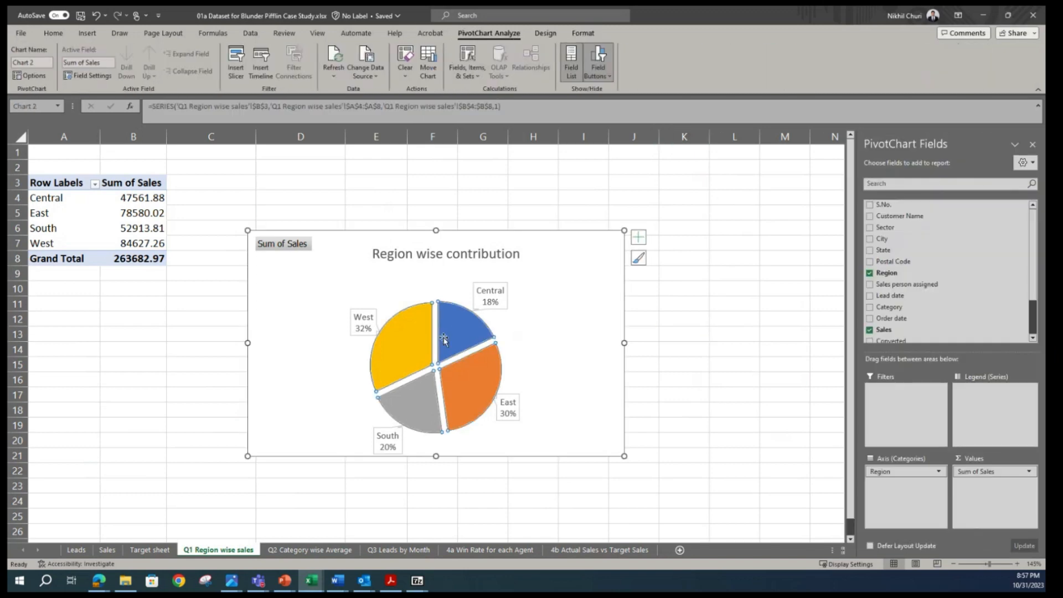
click(432, 354)
drag(432, 354, 432, 355)
drag(490, 321, 490, 309)
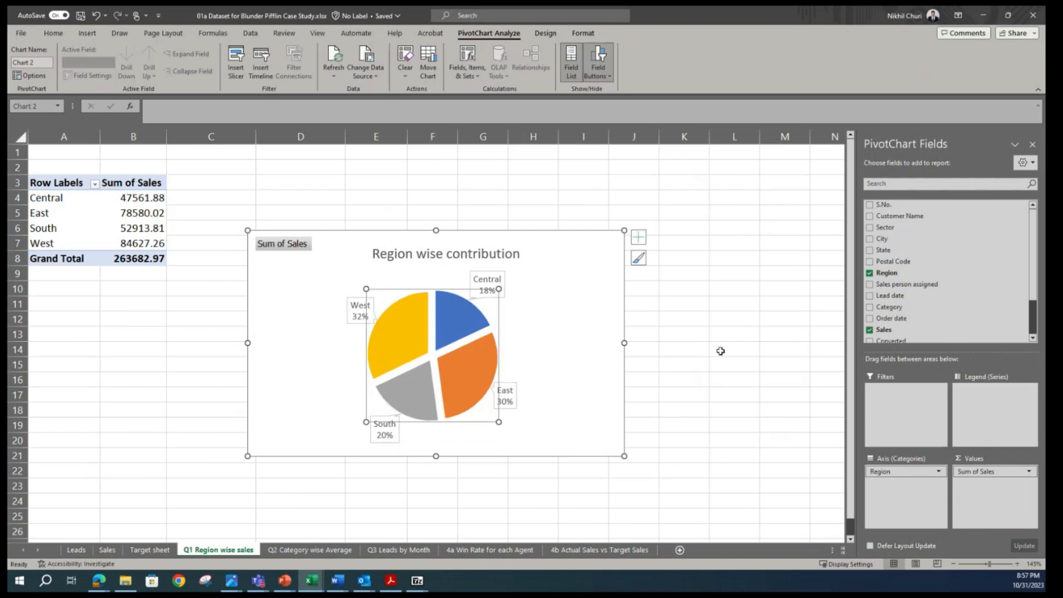
Enlarge the pie's plot area from two opposite corners and nudge the chart title slightly higher above it.
drag(498, 422, 518, 442)
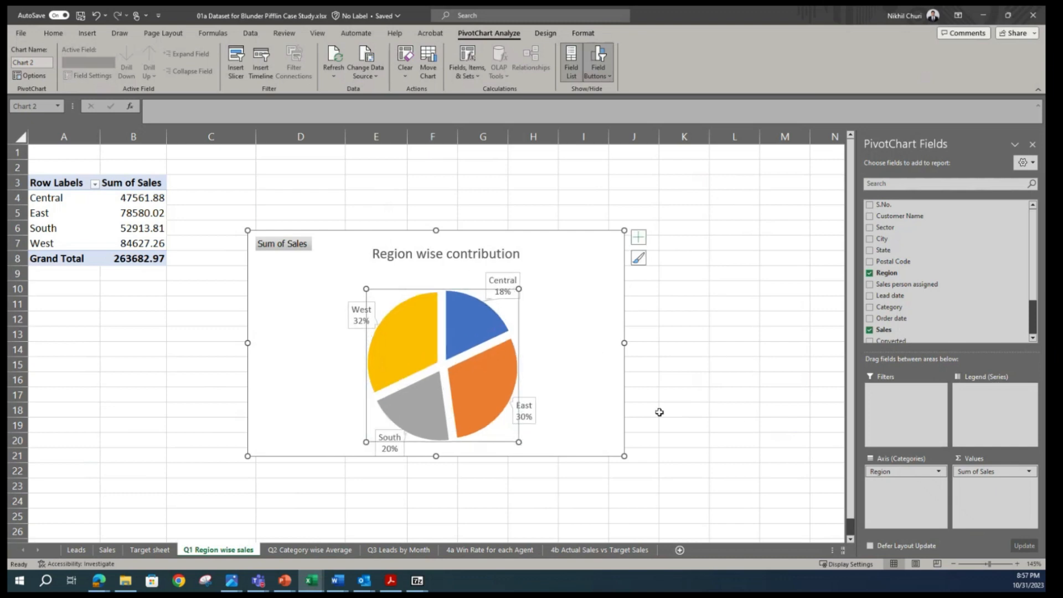
drag(366, 289, 347, 269)
drag(523, 294, 539, 300)
click(798, 314)
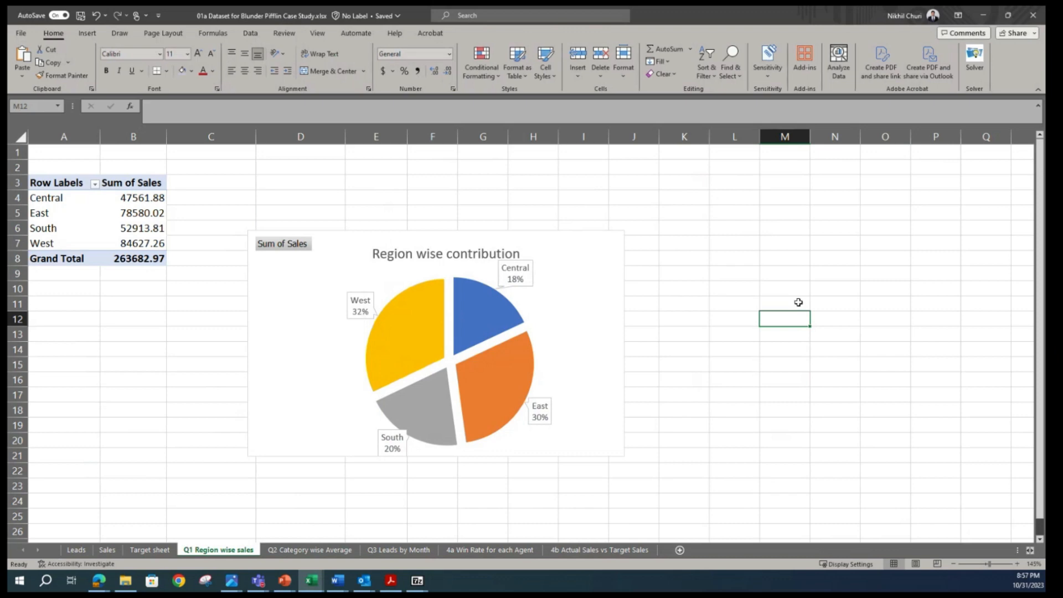
click(444, 252)
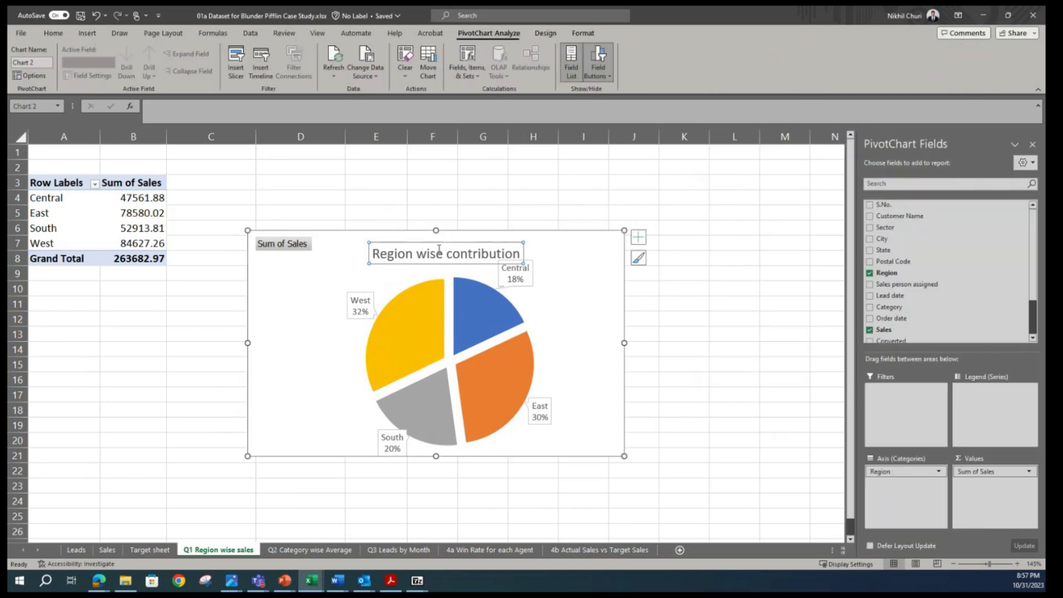
drag(447, 242, 448, 240)
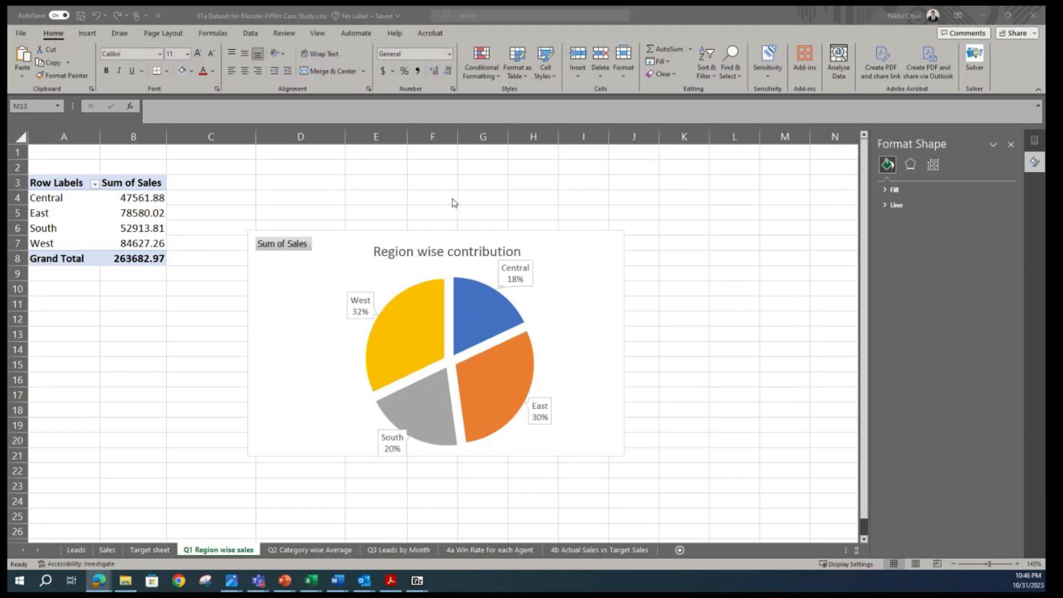
On the Q2 Category wise Average sheet, insert a 2-D clustered bar chart from the pivot table range A3:B6.
click(301, 551)
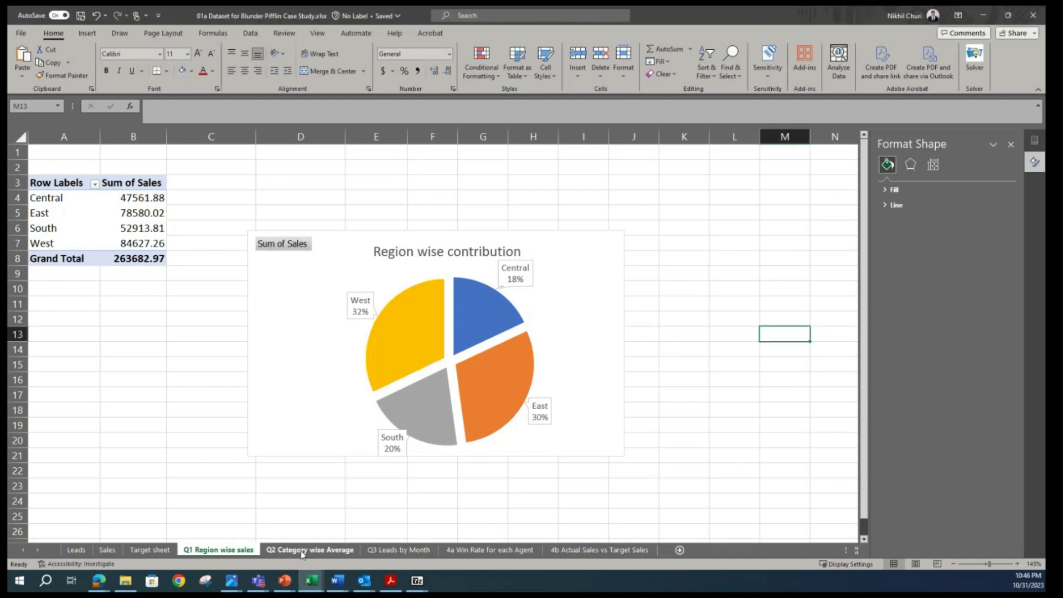
click(303, 549)
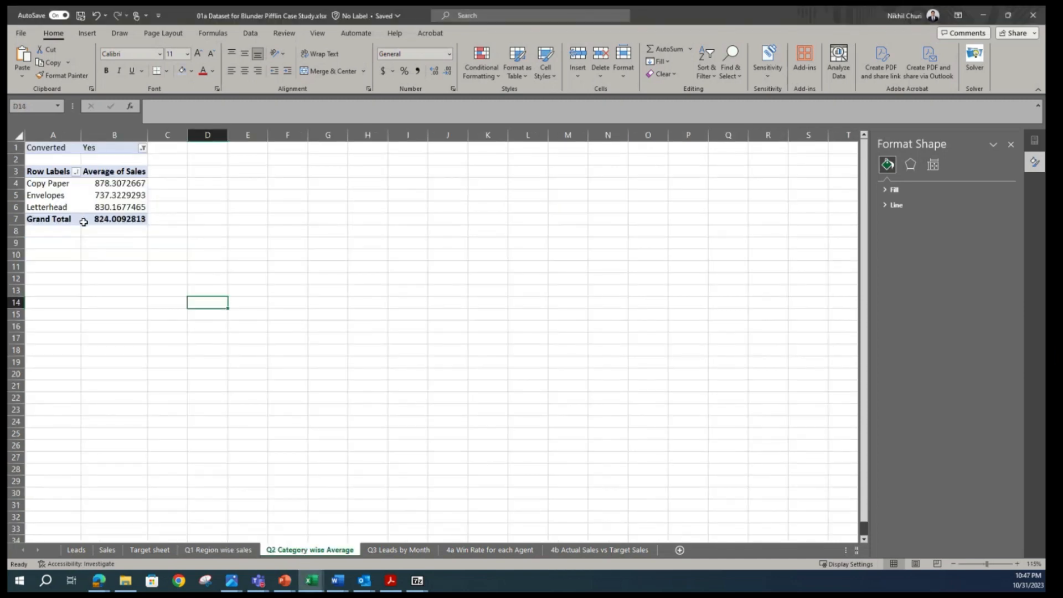
scroll(83, 222, up, 1)
scroll(83, 222, up, 3)
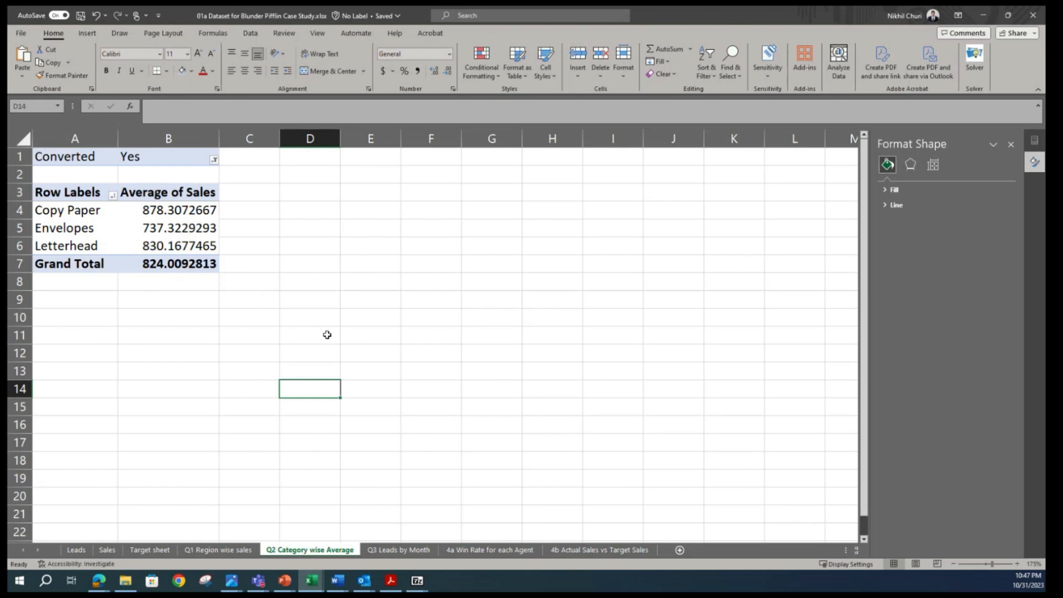
click(432, 332)
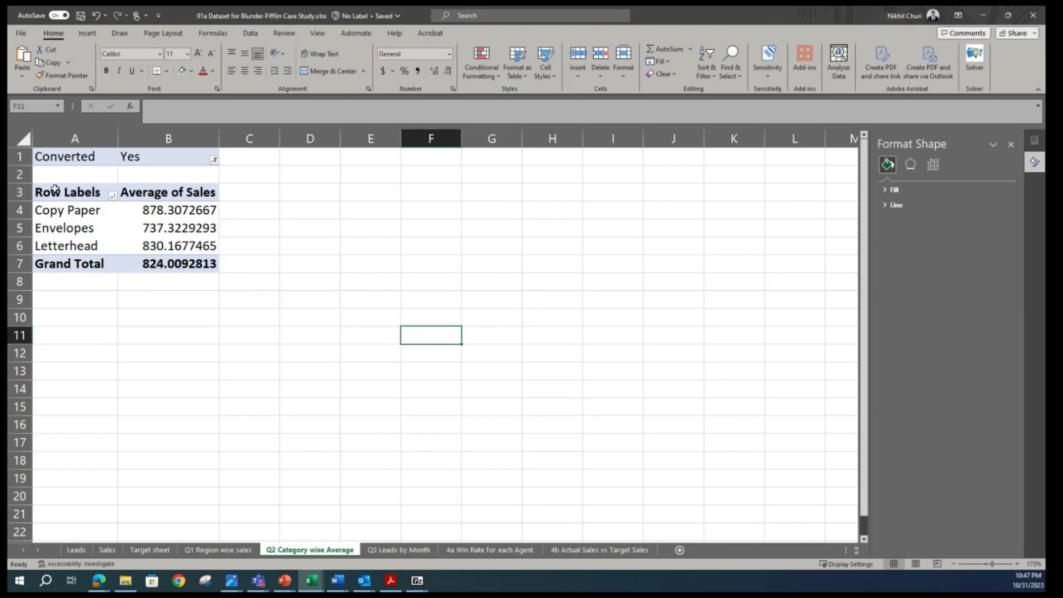
click(101, 195)
drag(100, 194, 177, 249)
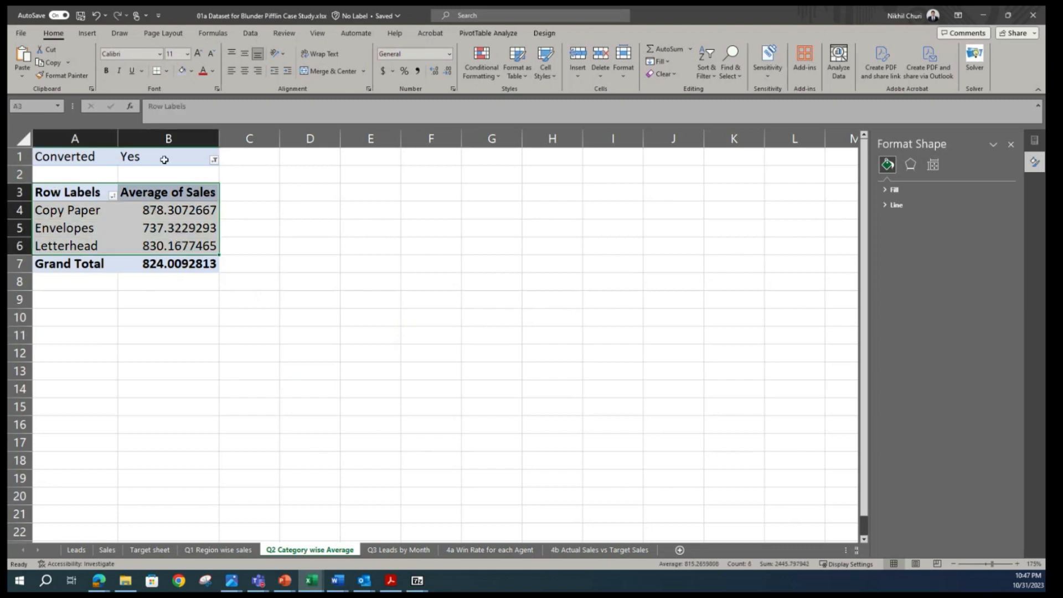
click(87, 34)
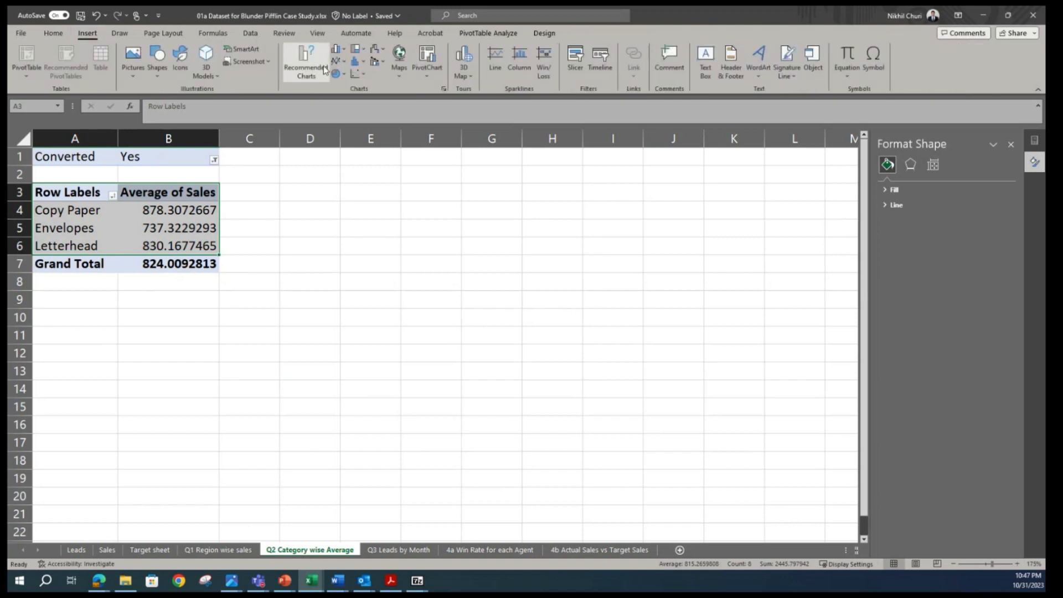
click(341, 51)
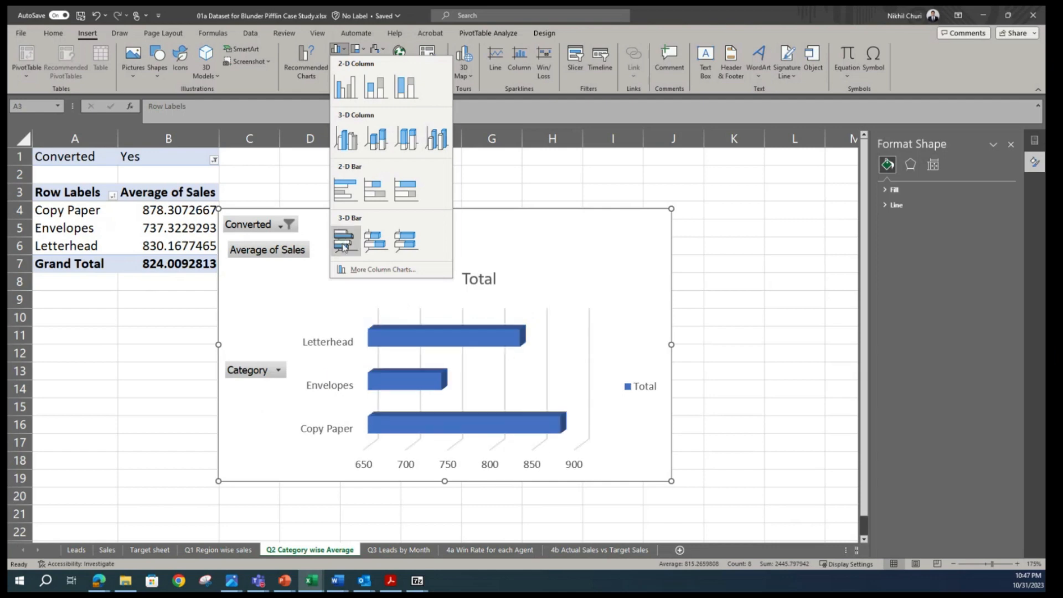
click(348, 189)
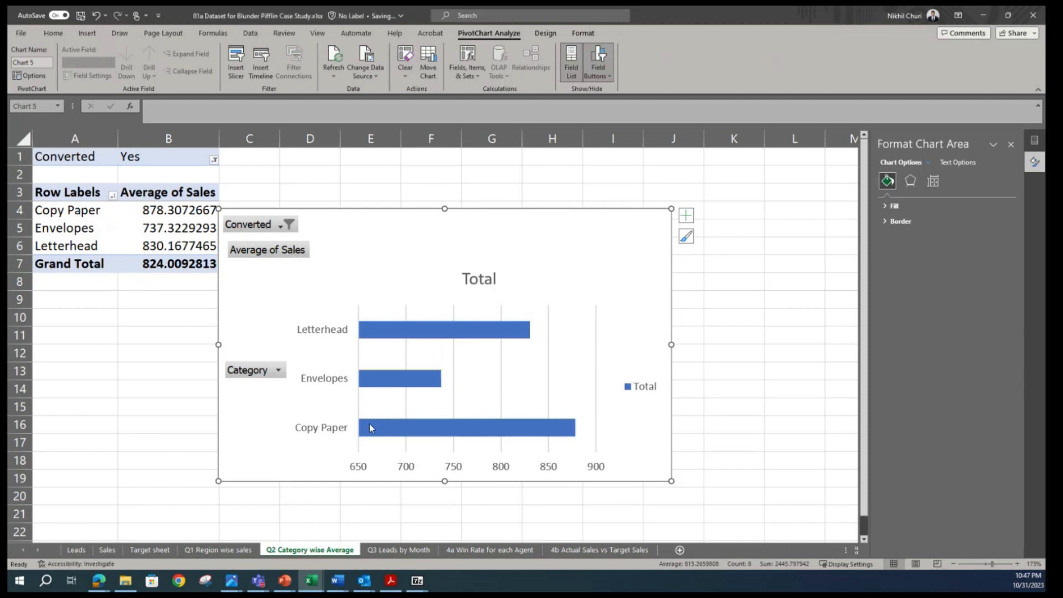
Sort the bars of the category average chart from smallest to largest.
mouse_move(369, 427)
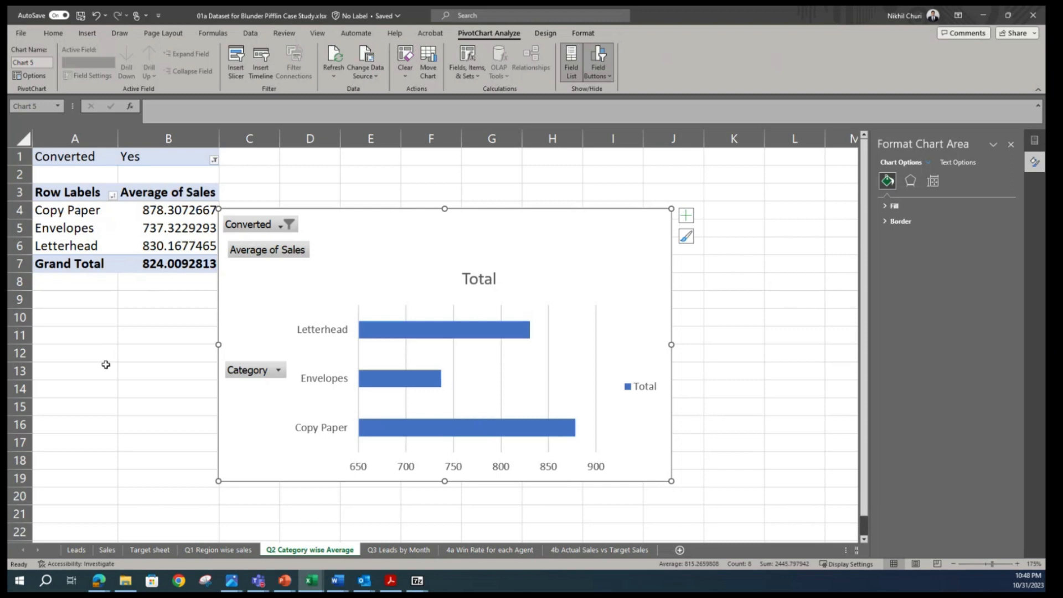
right_click(441, 332)
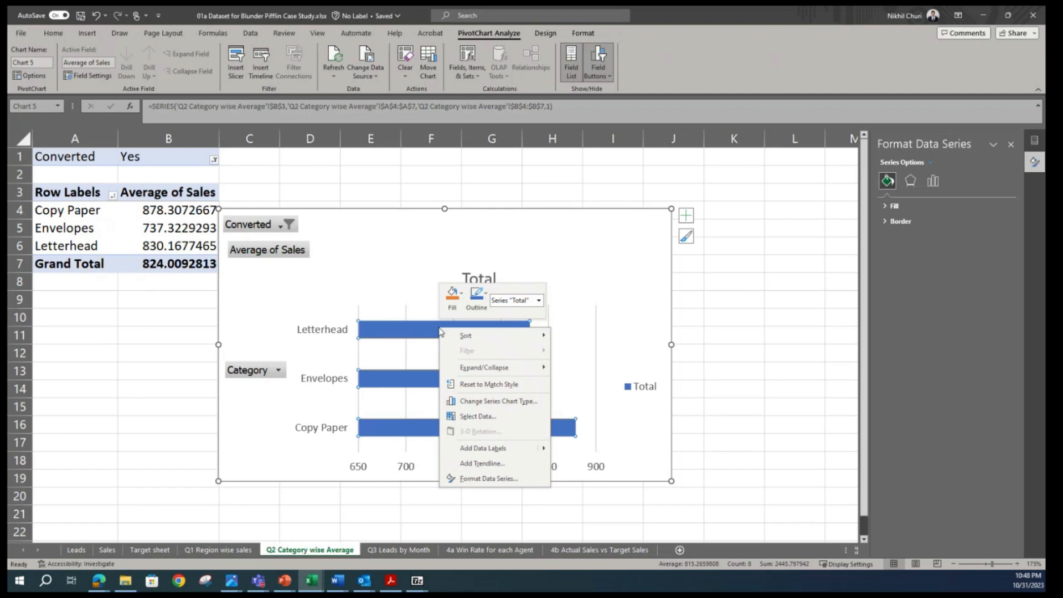
mouse_move(451, 338)
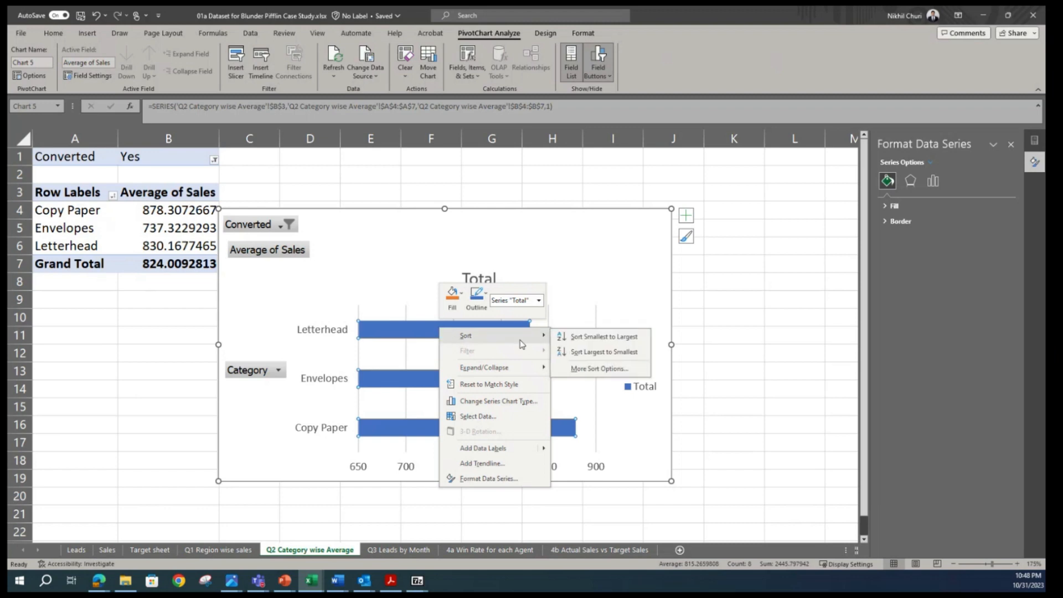
click(579, 337)
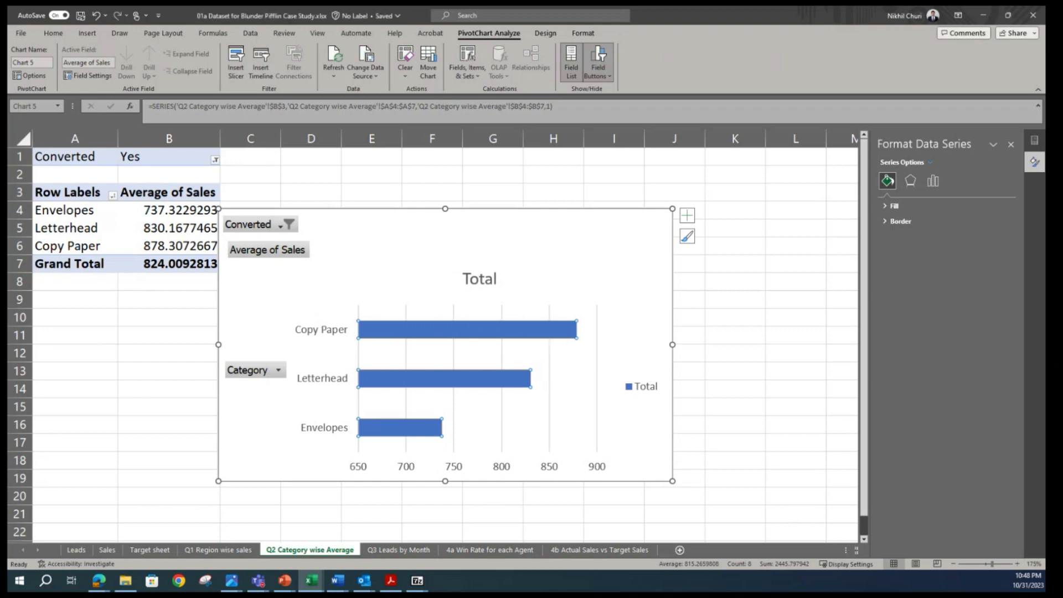
Change the bar chart's title to "Category wise average".
click(480, 281)
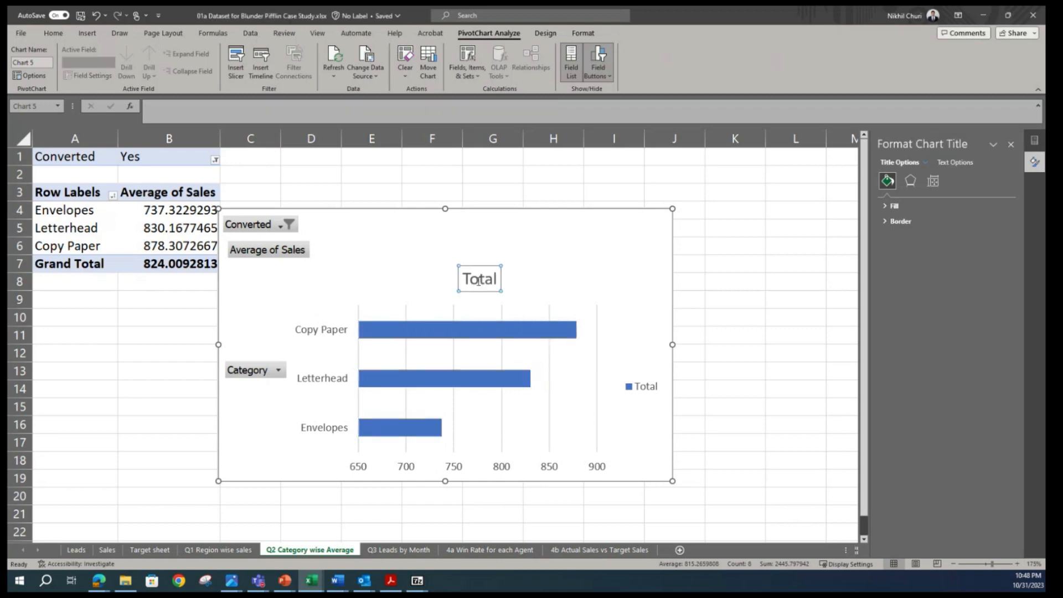
double_click(479, 282)
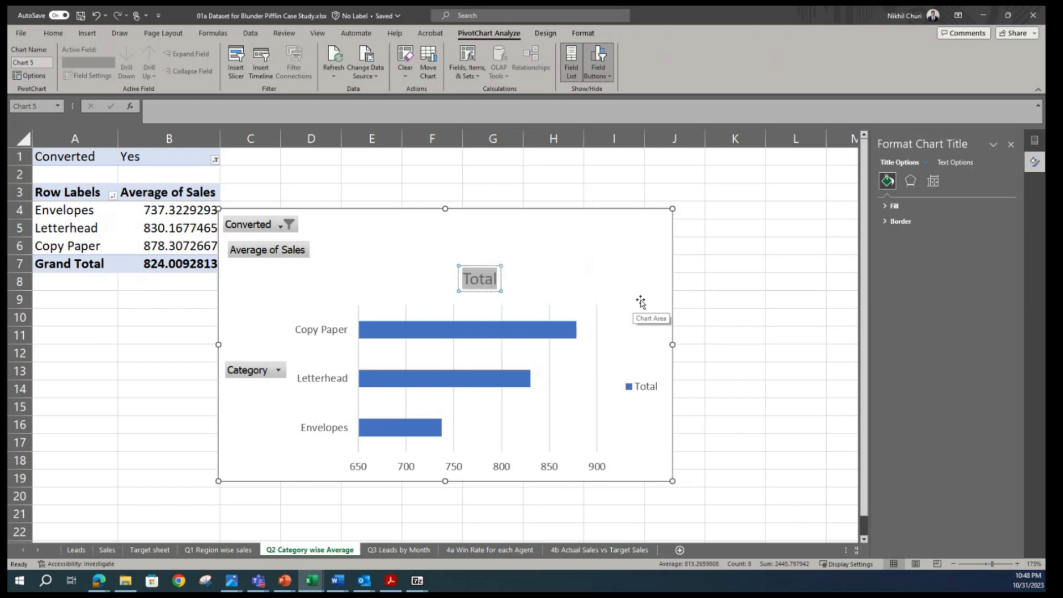
text(Catego)
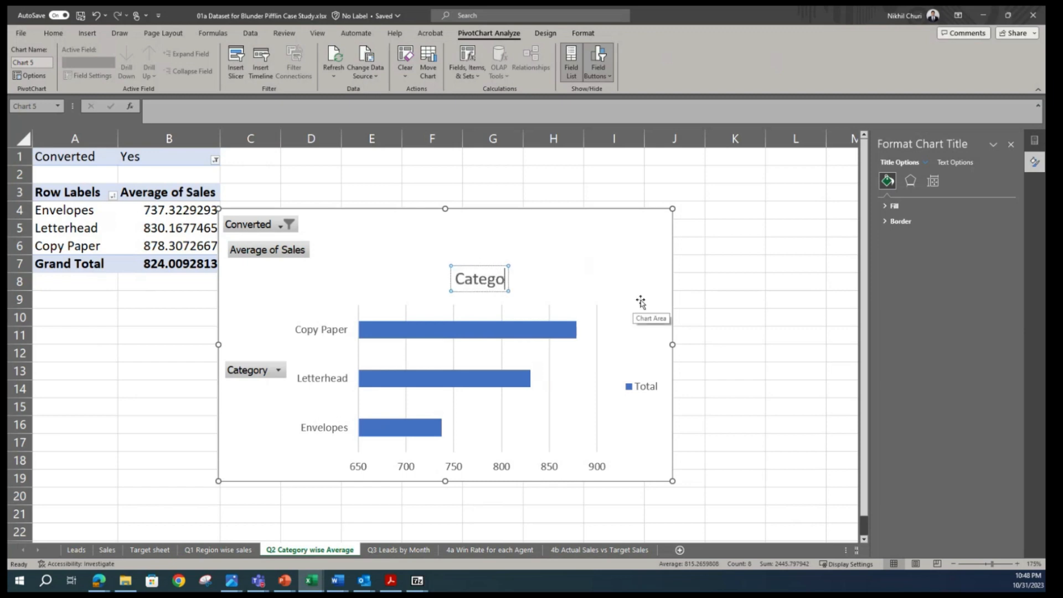
text(ry wise average)
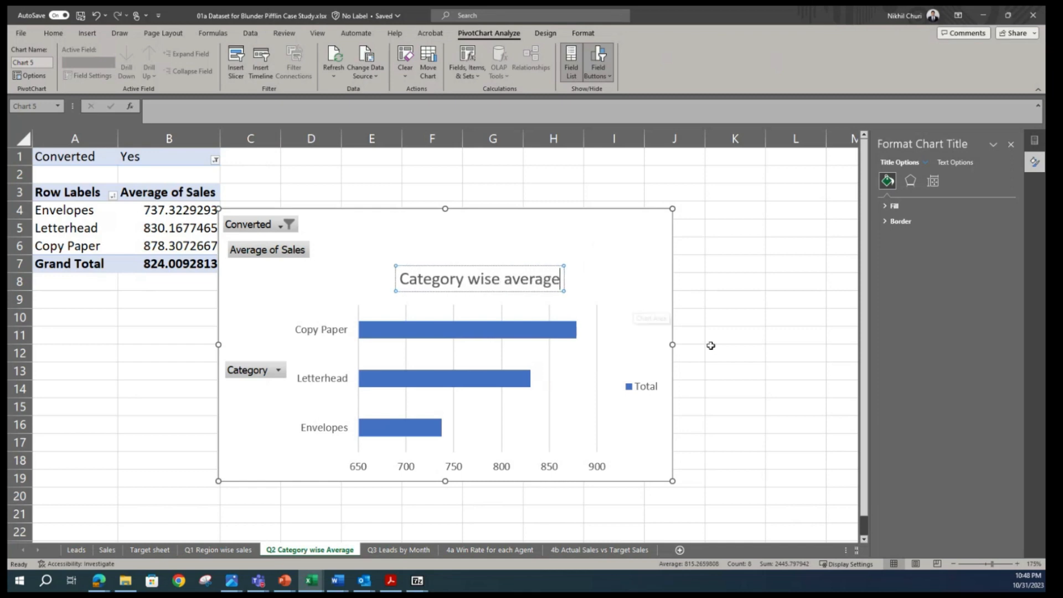
click(757, 301)
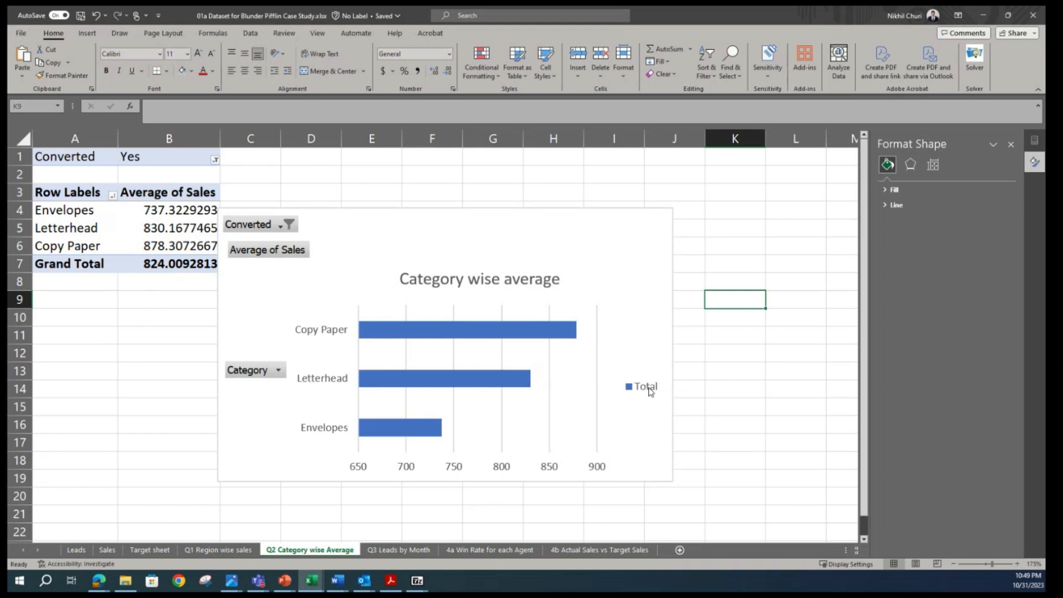
Remove the legend from the category average bar chart.
click(634, 332)
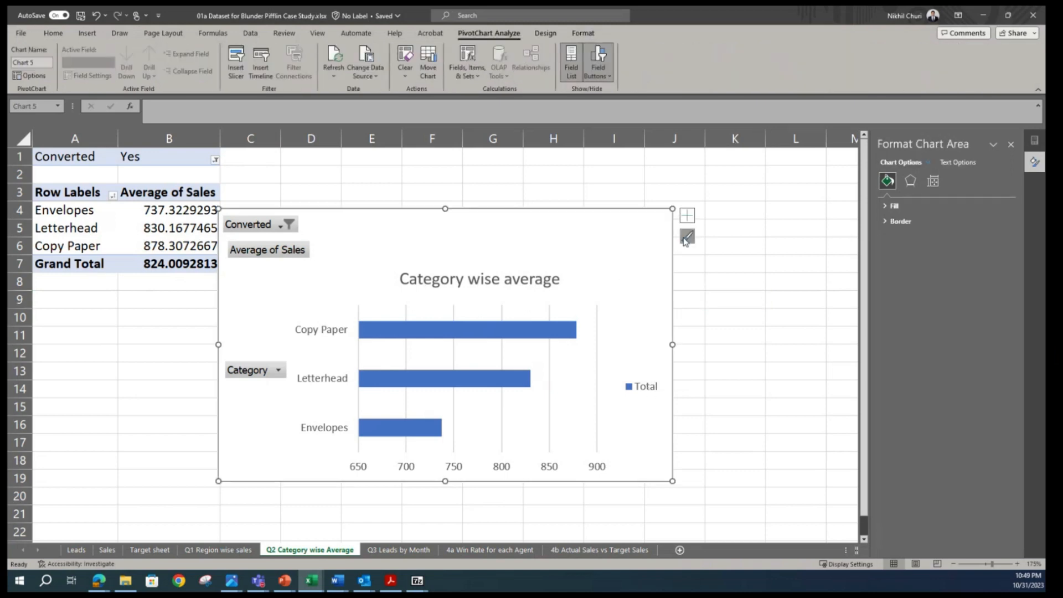
click(687, 217)
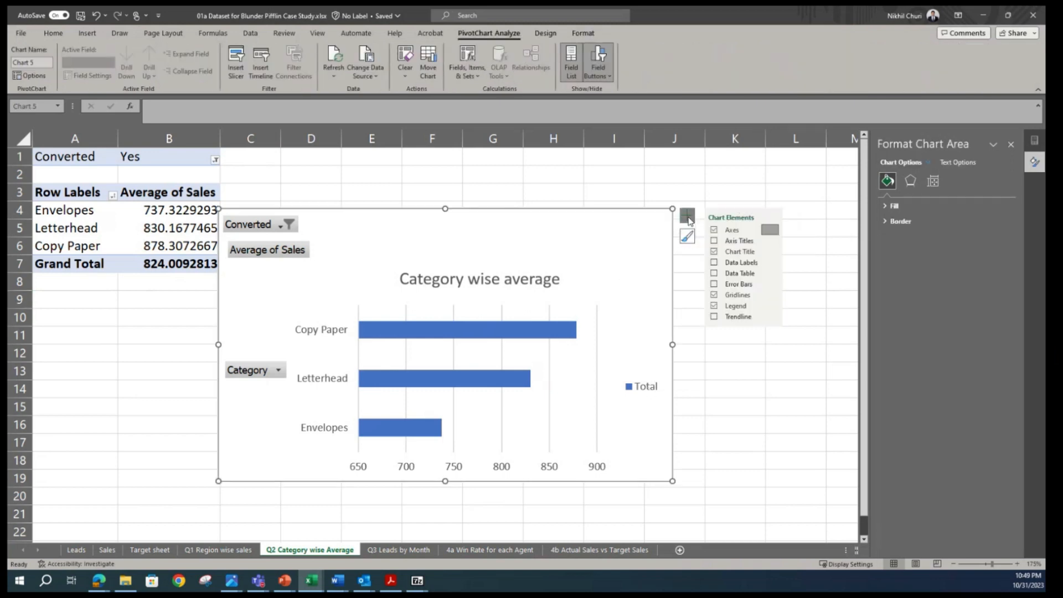
click(714, 307)
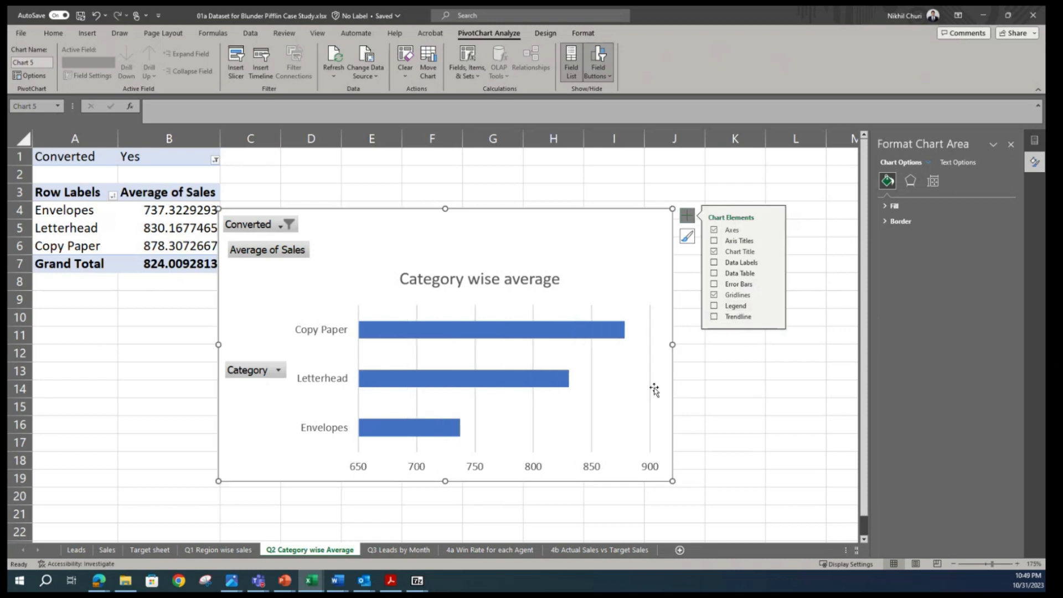
click(714, 376)
Move the bar chart's title higher and enlarge the plot area into the space freed beneath it.
drag(472, 275, 481, 239)
click(399, 305)
drag(357, 304, 340, 261)
drag(512, 249, 517, 240)
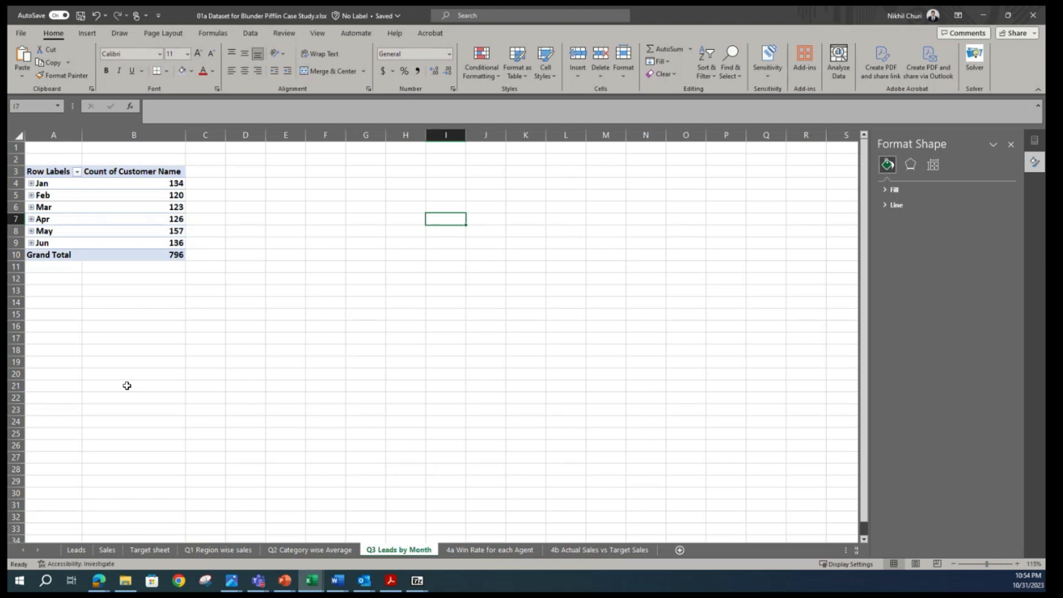
Insert a 2-D line chart of the monthly lead counts, Jan to Jun, from pivot table range A3:B9.
click(66, 351)
drag(44, 169, 134, 245)
ctrl+scroll(134, 245, up, 4)
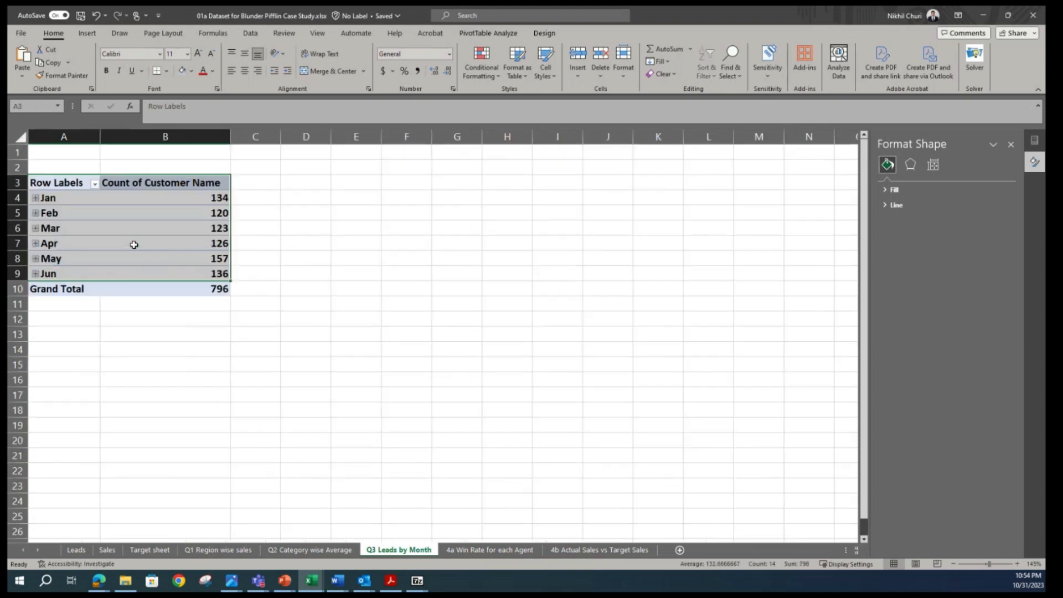
ctrl+scroll(134, 244, down, 1)
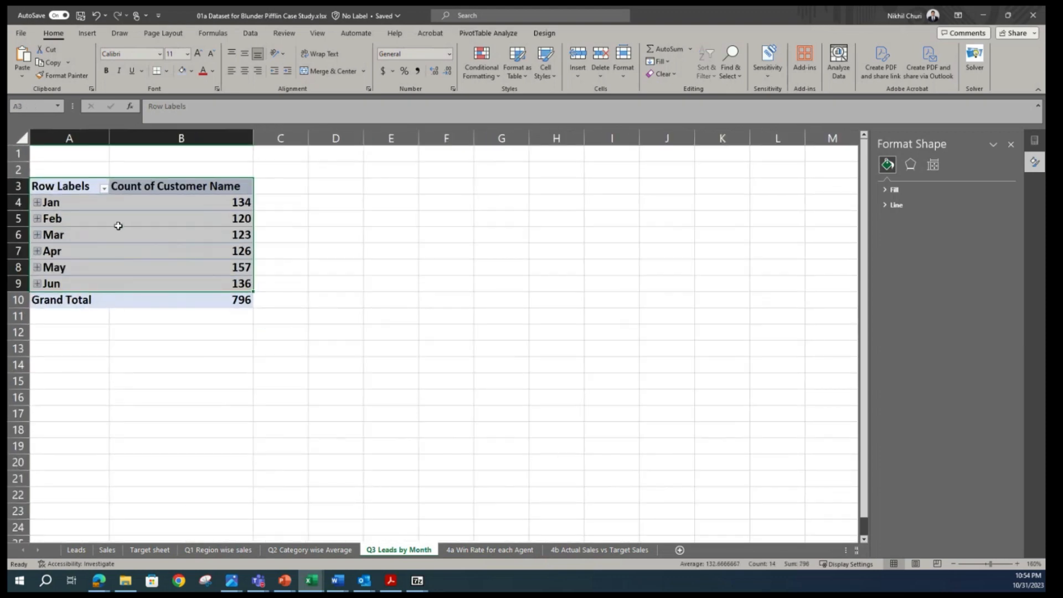
click(88, 34)
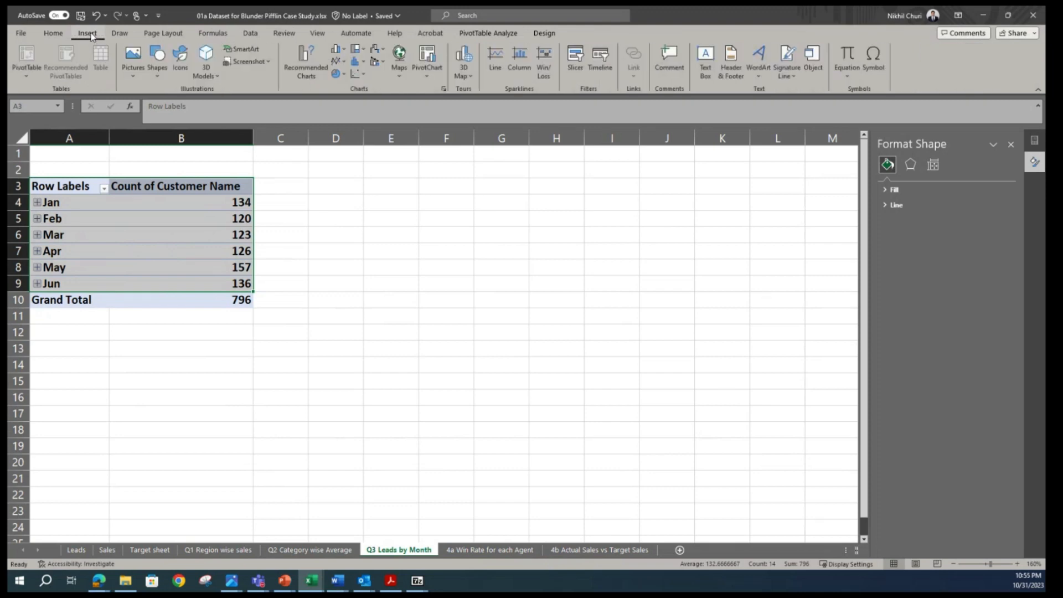
click(346, 63)
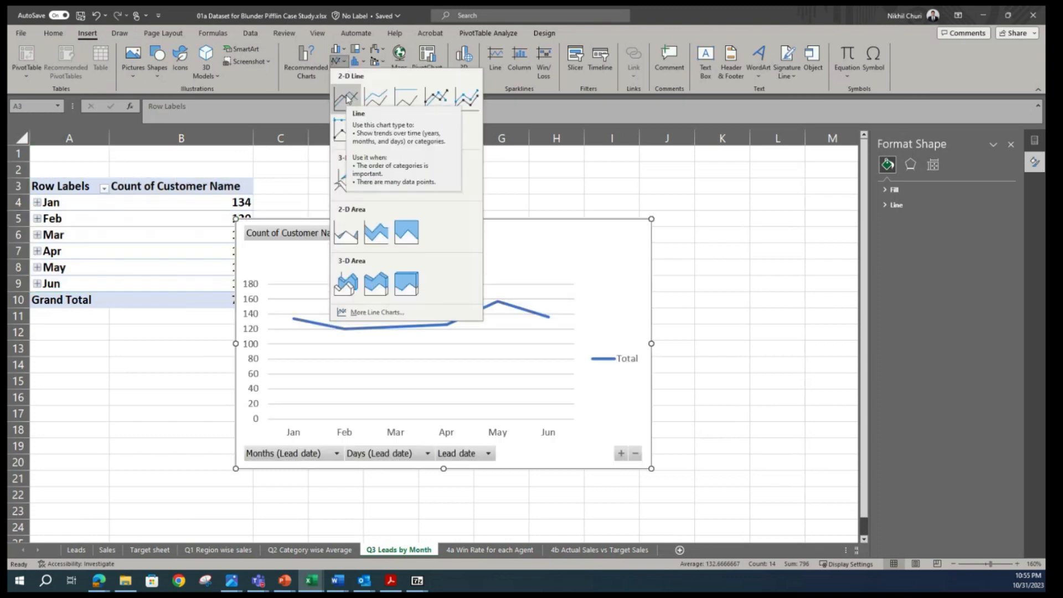
click(348, 98)
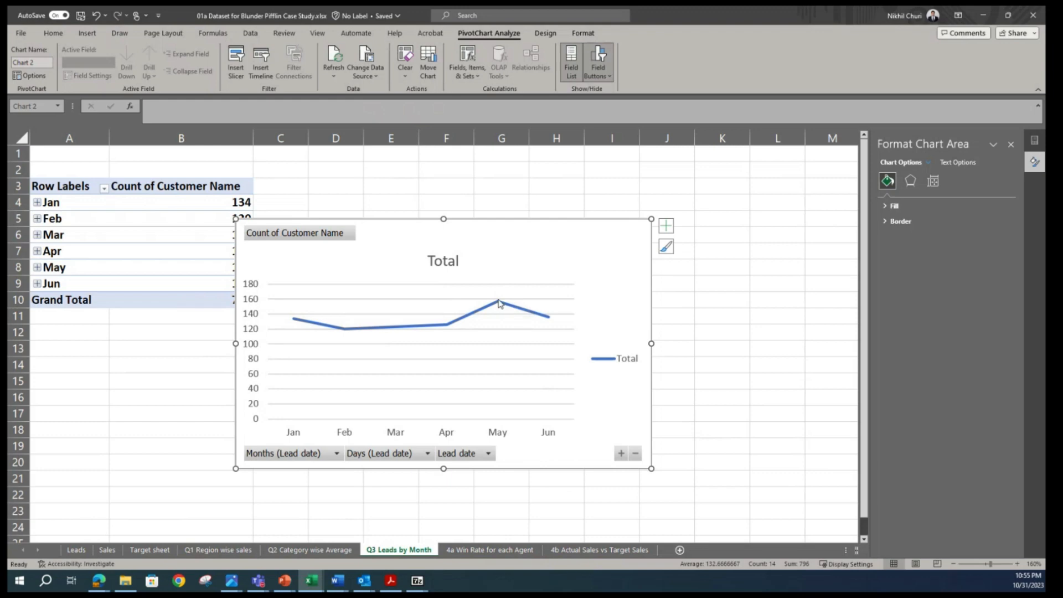
Remove the legend from the monthly leads line chart.
mouse_move(499, 303)
mouse_move(547, 323)
click(633, 364)
click(647, 230)
click(666, 226)
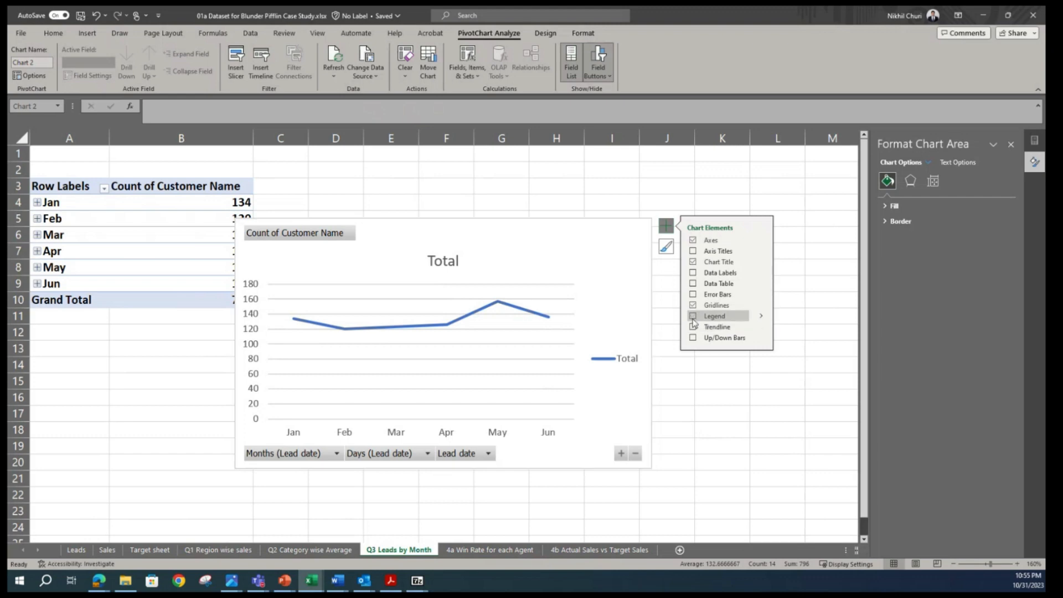
click(693, 316)
click(712, 384)
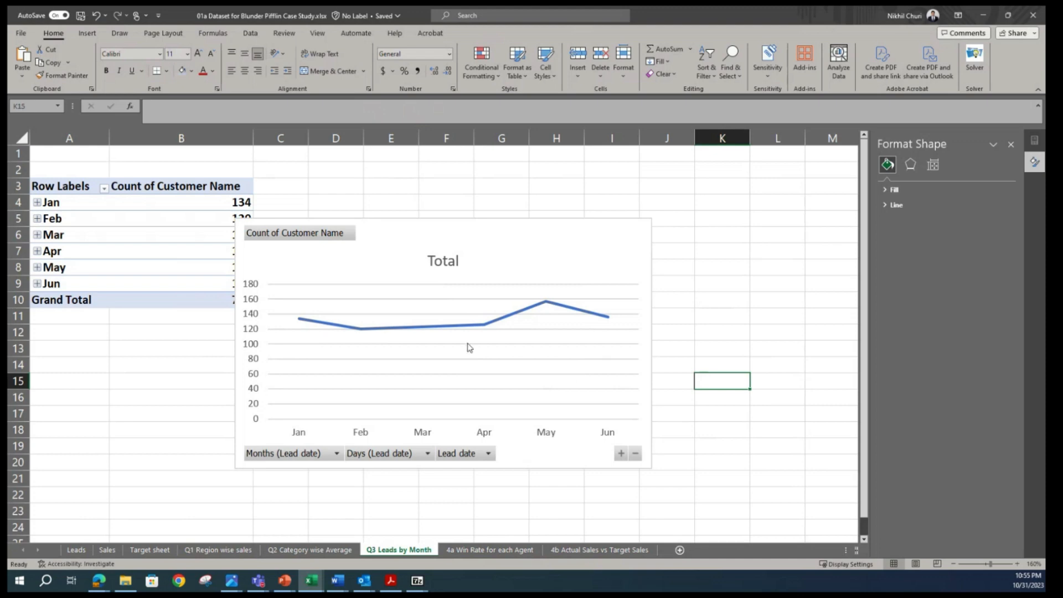
Add data labels to the monthly leads line chart, keeping them above the points.
click(608, 244)
click(667, 227)
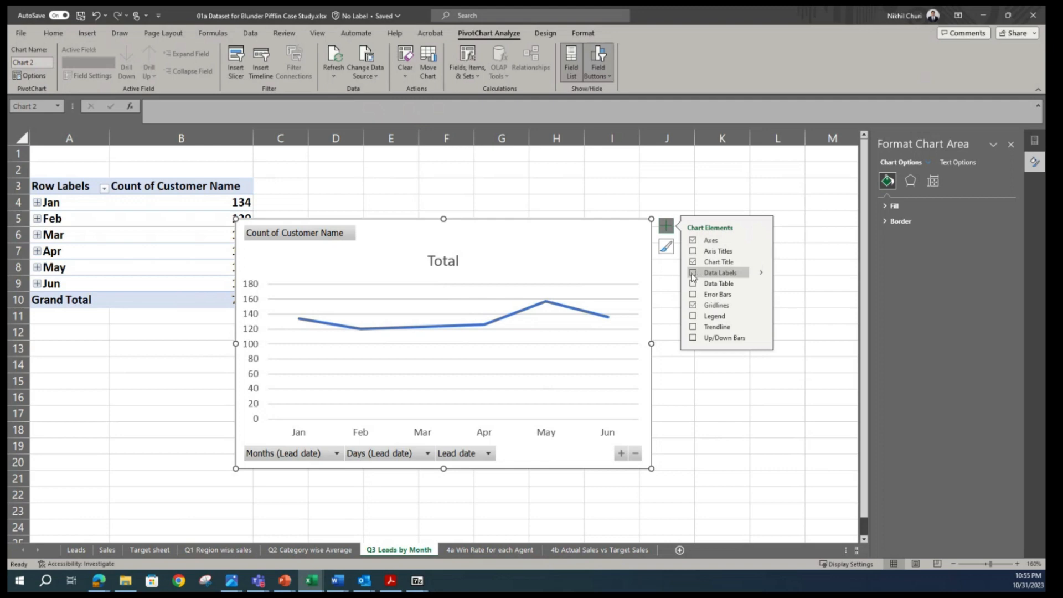
click(692, 273)
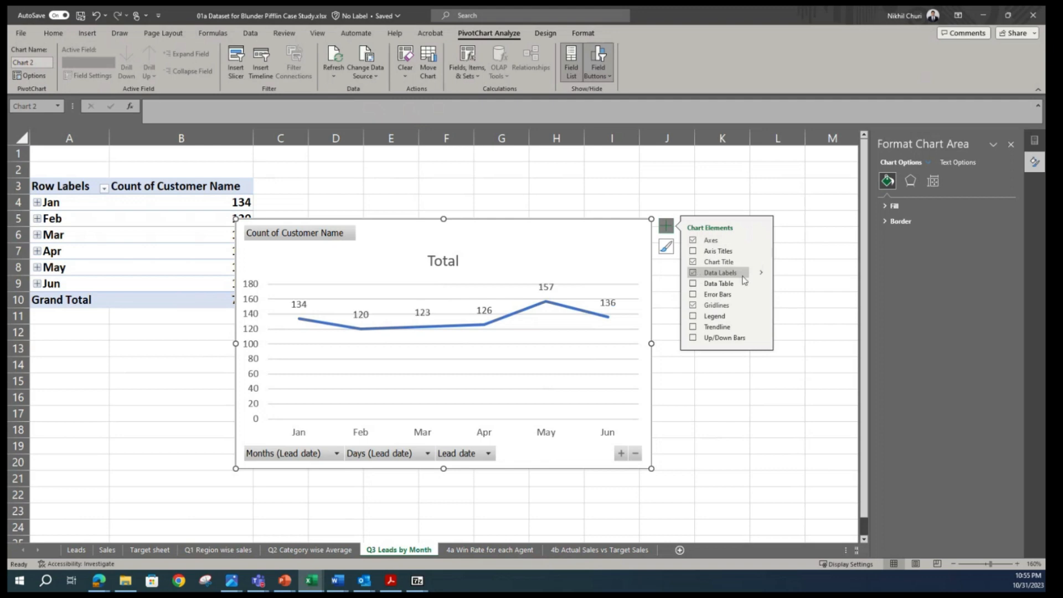
click(761, 272)
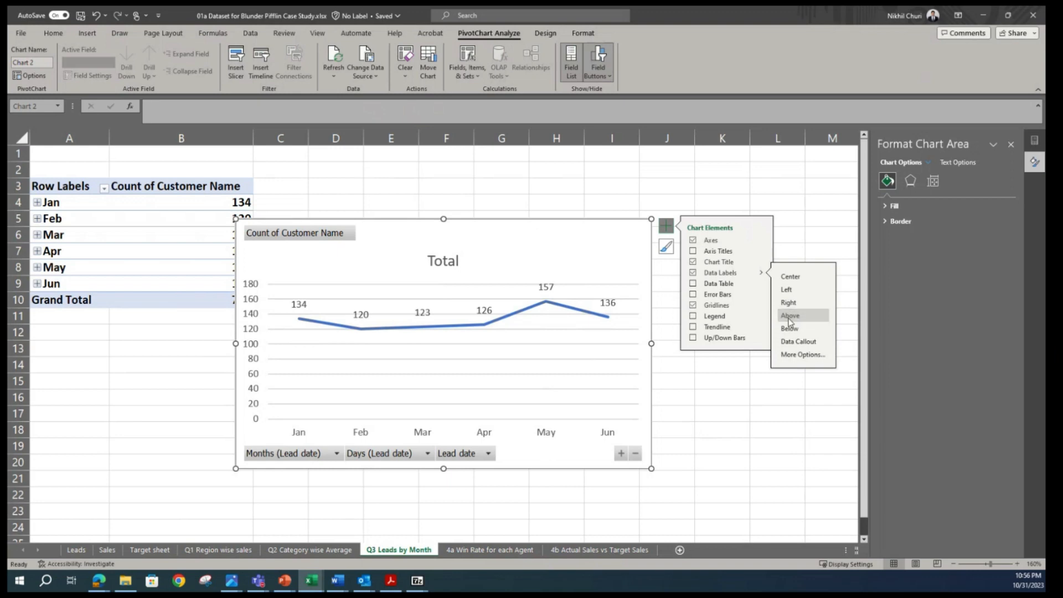
click(783, 397)
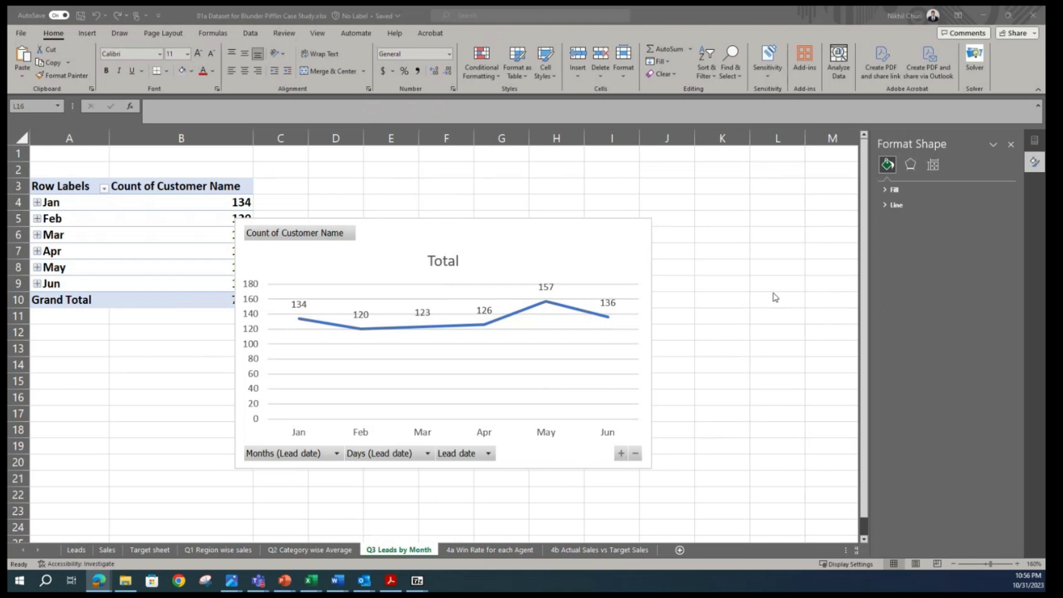
Change the monthly leads line chart's title to "Month wise leads".
click(448, 269)
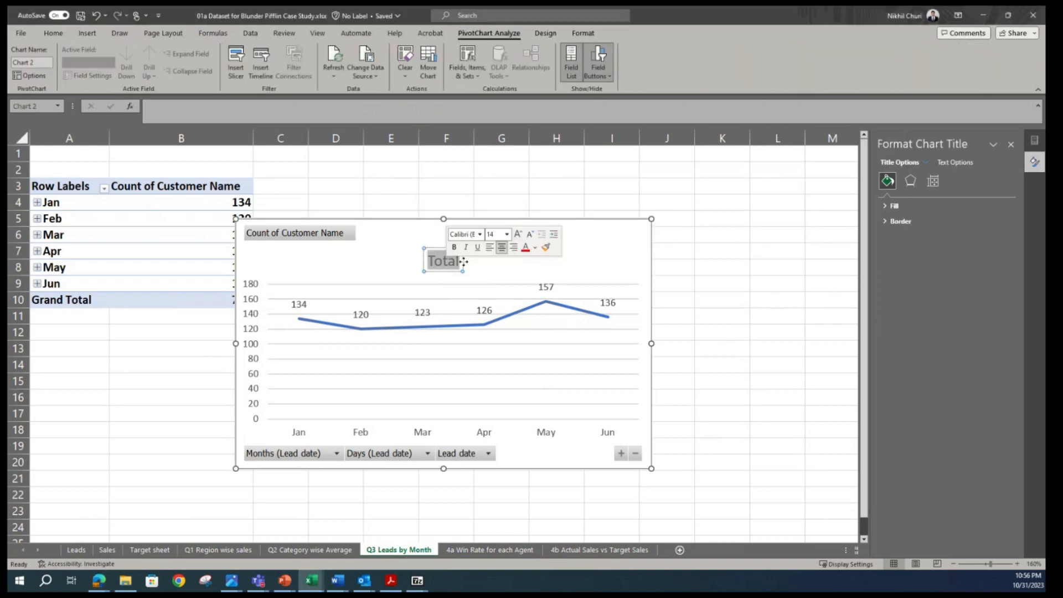
text(Month wise leads)
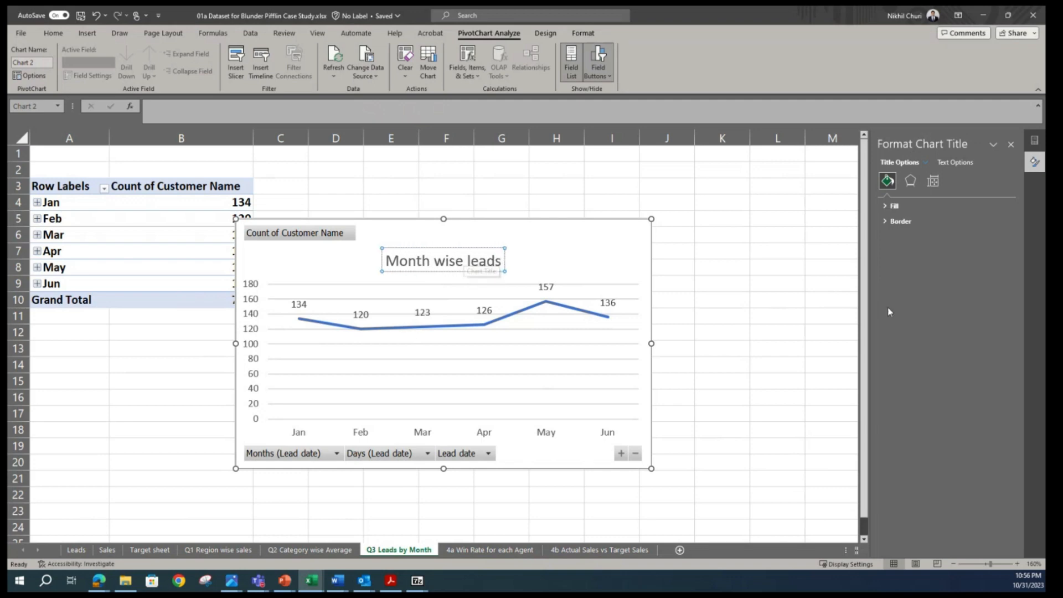
click(725, 312)
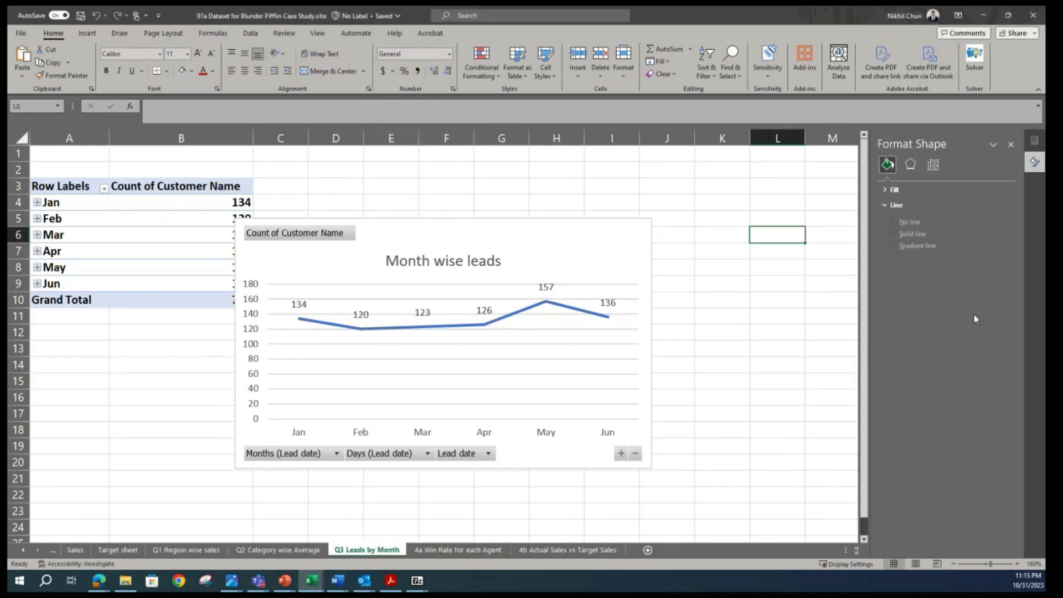
Add a new worksheet after the 4b Actual Sales vs Target Sales sheet and name it "4 Sales Agent Performance".
click(487, 550)
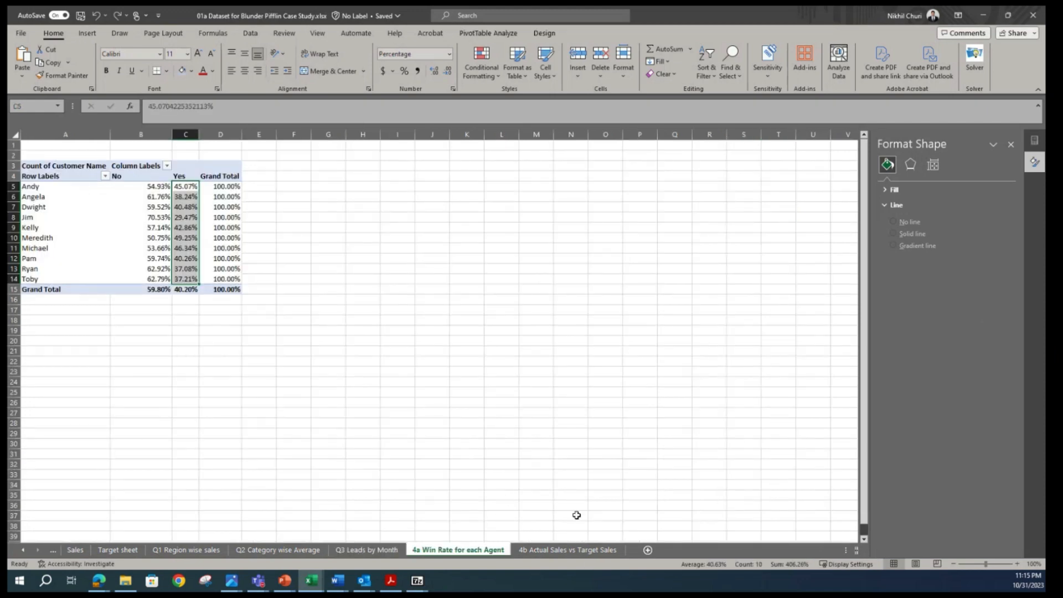
click(576, 549)
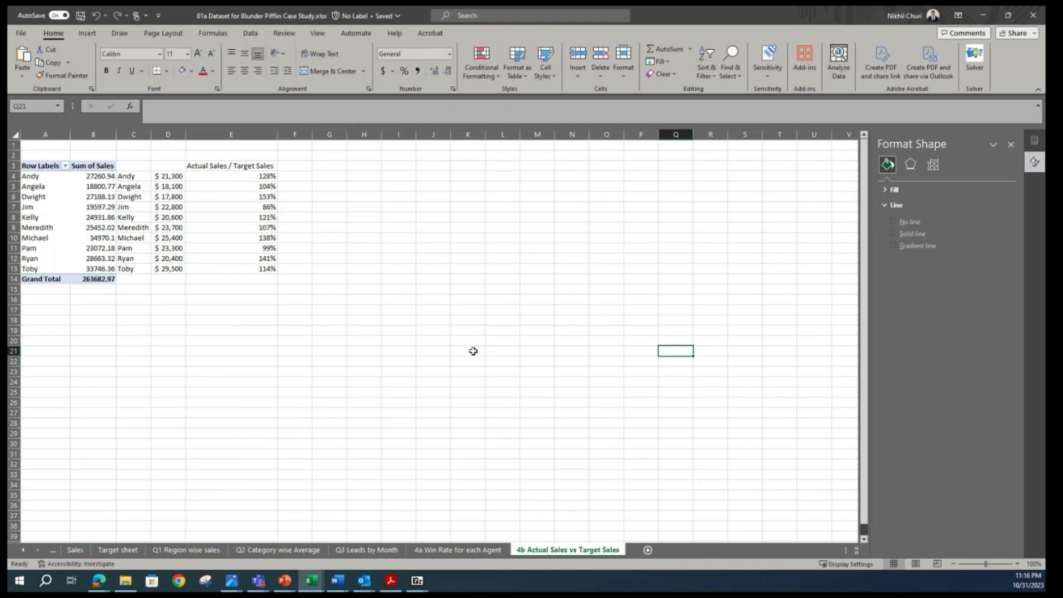
click(647, 550)
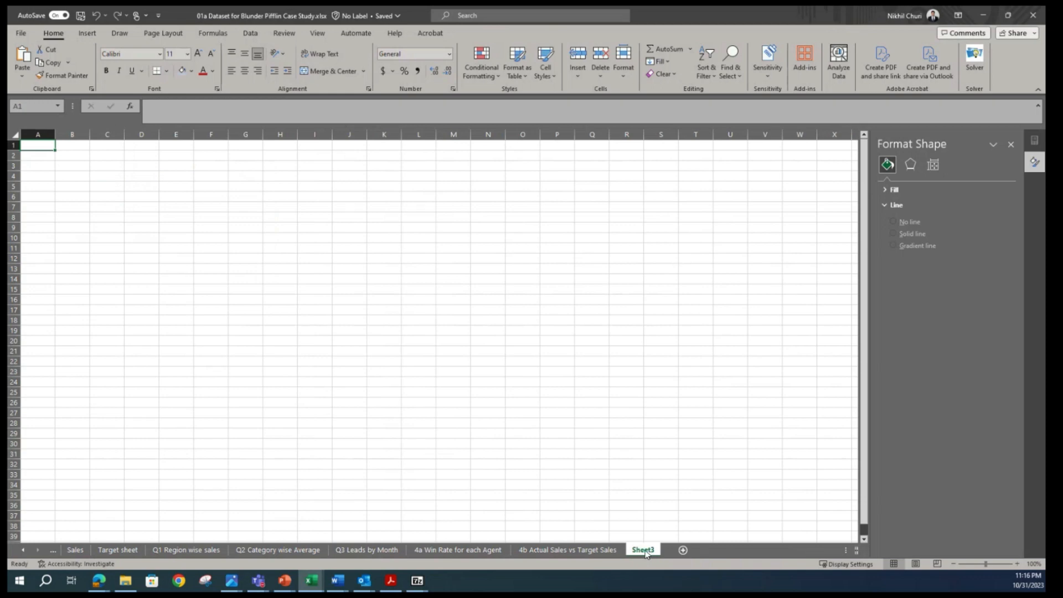
double_click(640, 551)
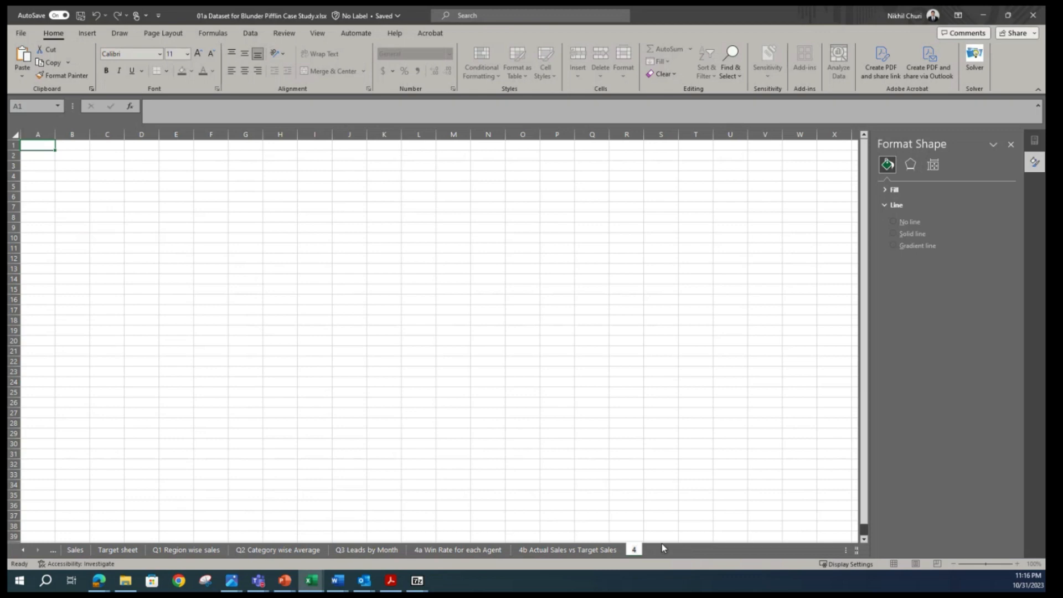
text(4 Sales Agent Performance)
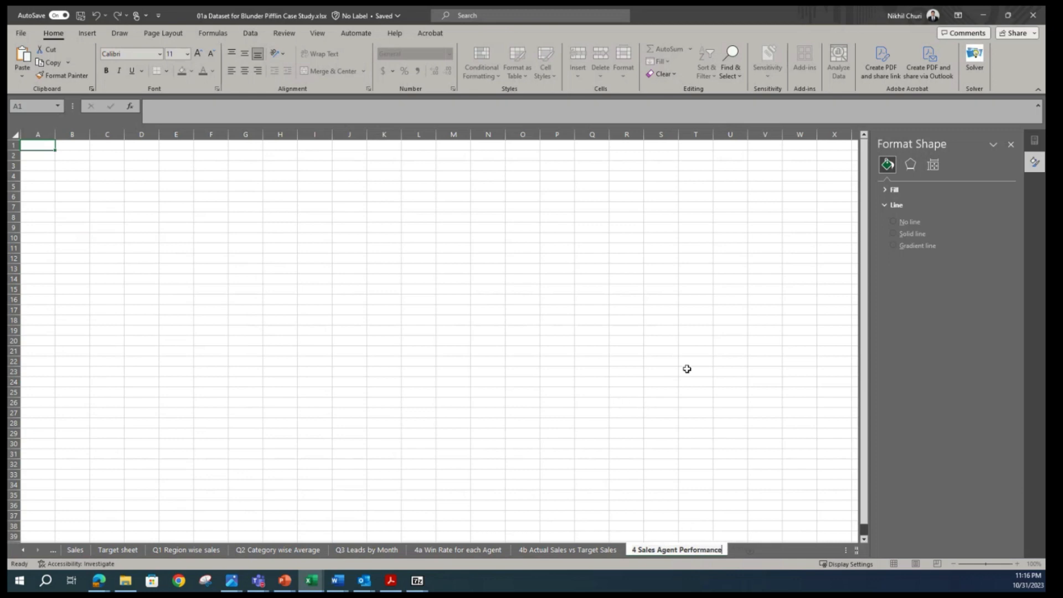
click(581, 401)
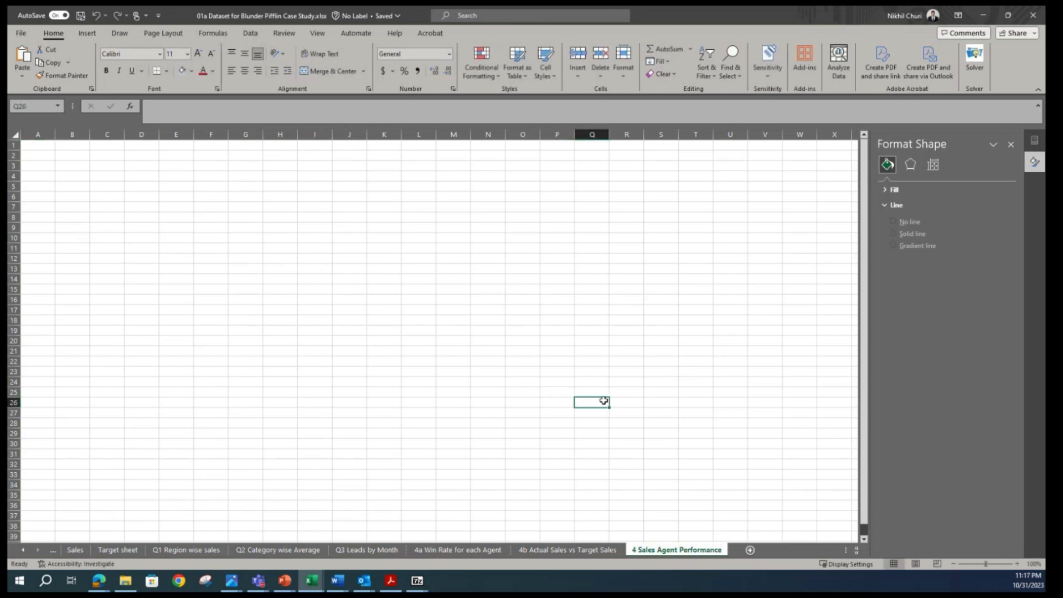
Copy the ten agent names in A5:A14 of the 4a Win Rate for each Agent pivot table.
click(471, 549)
click(362, 434)
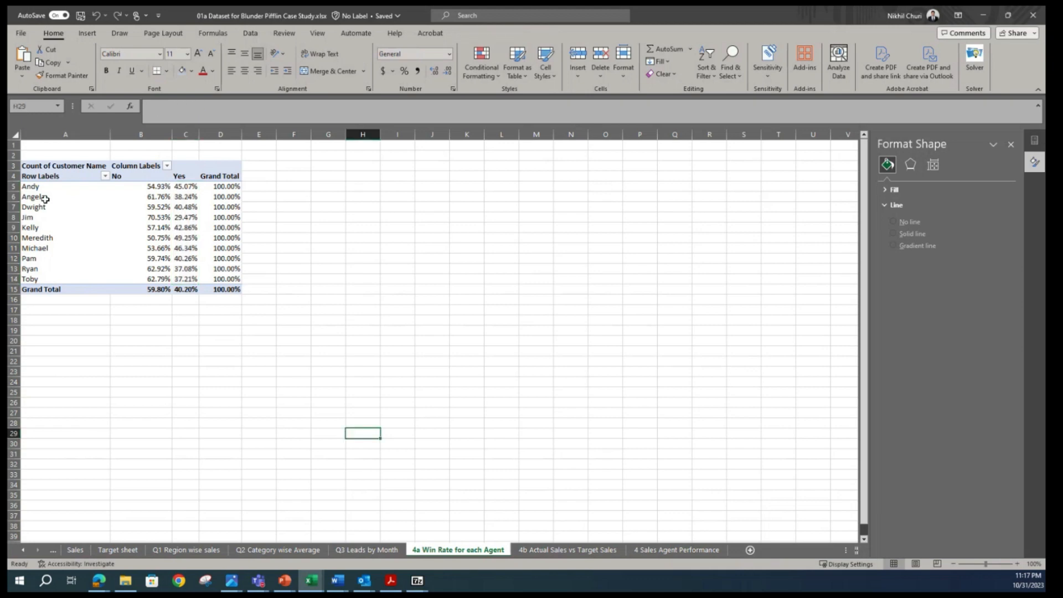
drag(34, 186, 31, 214)
click(439, 275)
drag(91, 187, 75, 277)
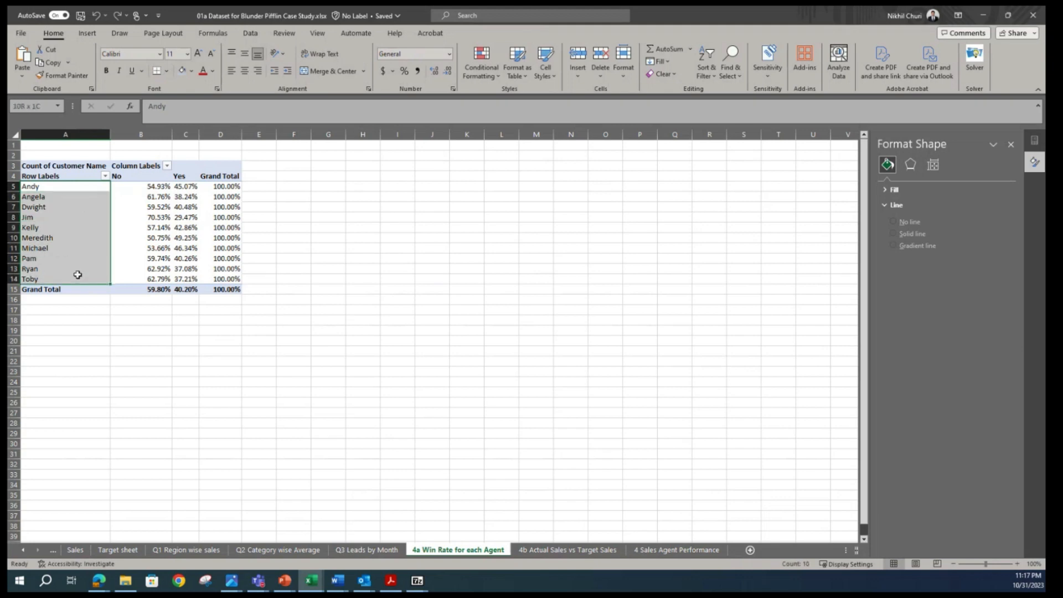
right_click(72, 219)
click(101, 246)
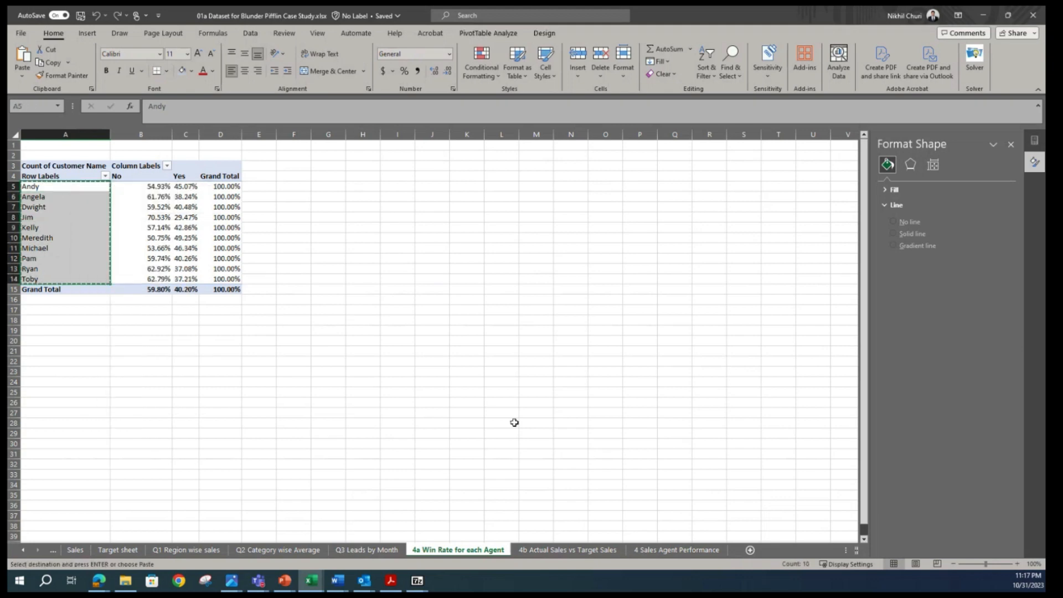
Paste the agent names as values from A2 down on the 4 Sales Agent Performance sheet and widen column A.
click(676, 549)
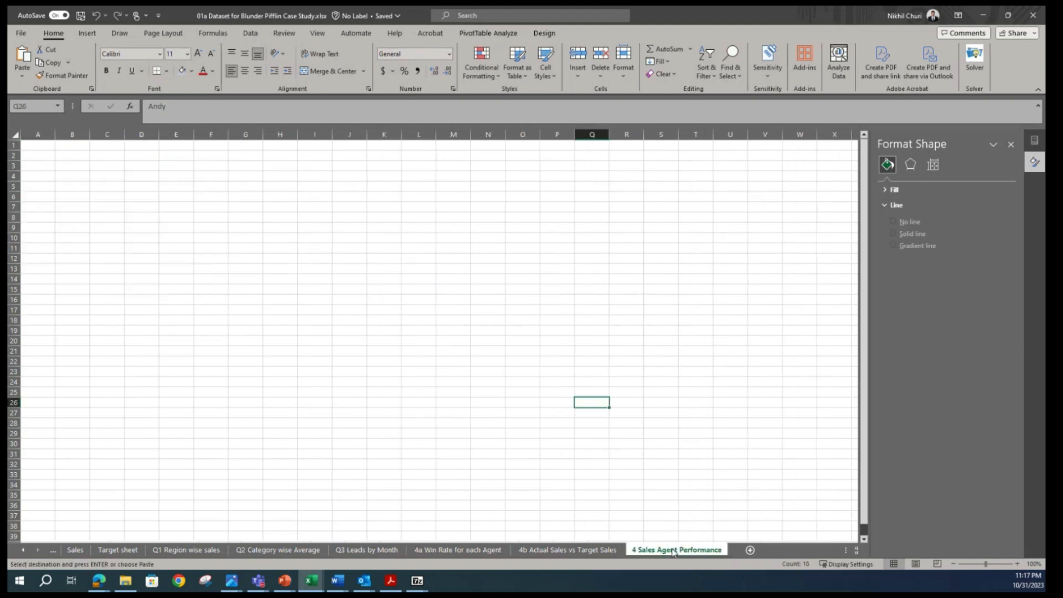
click(35, 156)
right_click(36, 157)
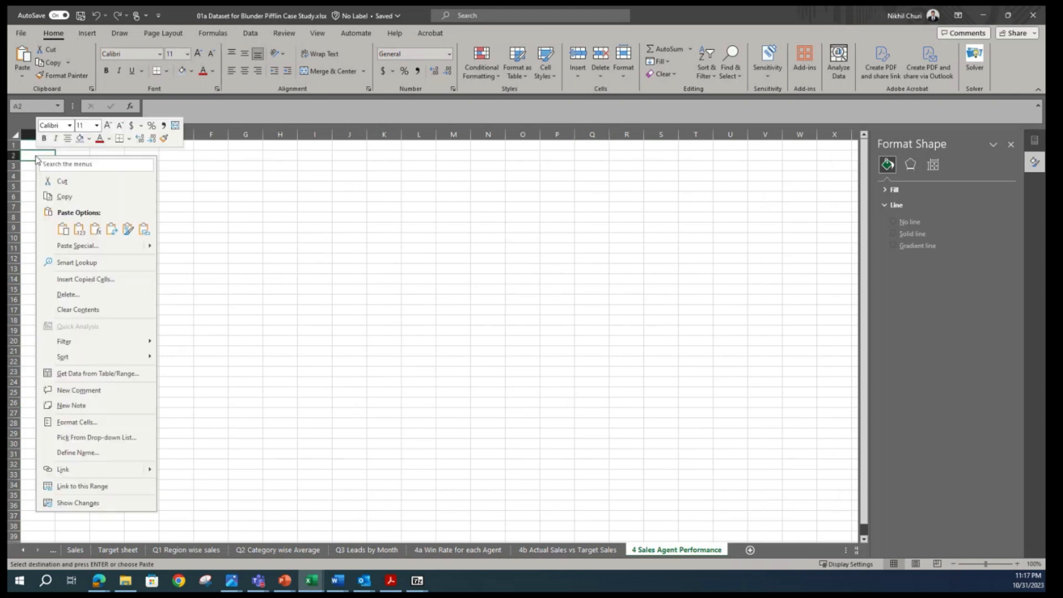
click(78, 229)
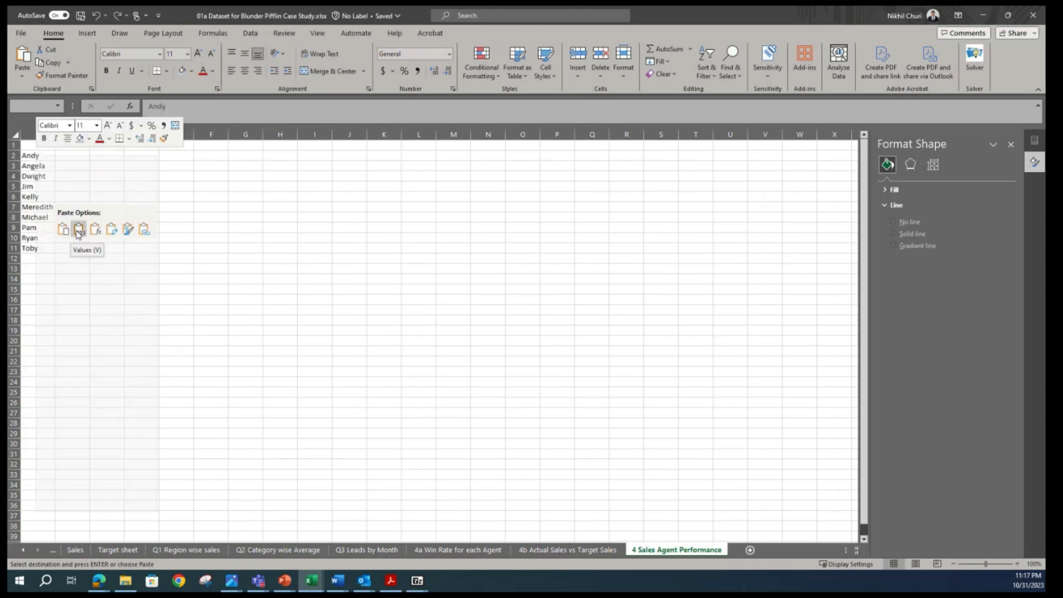
click(99, 207)
drag(52, 130, 64, 131)
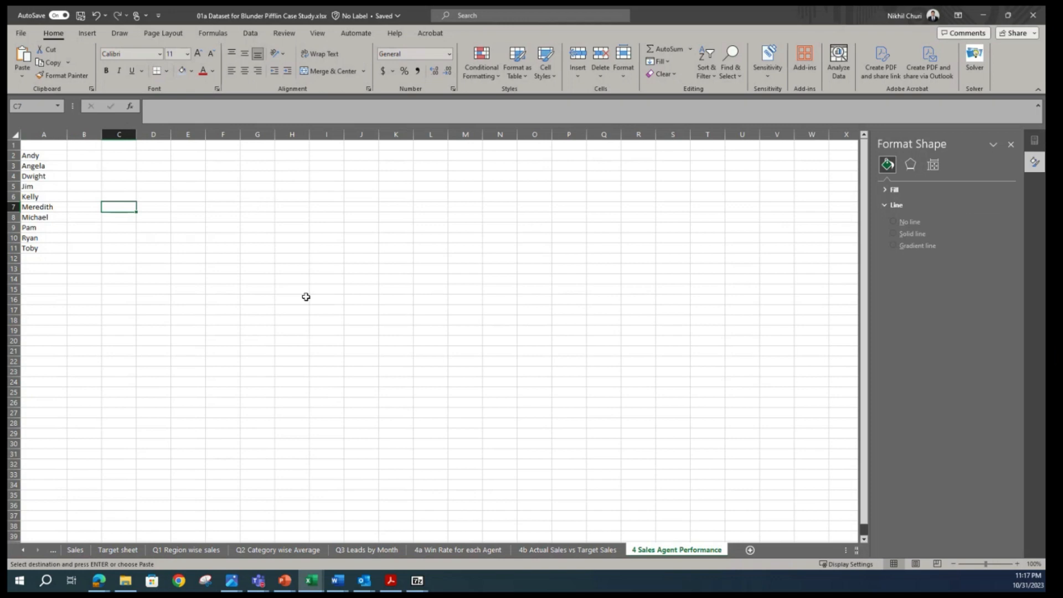
click(48, 154)
right_click(49, 155)
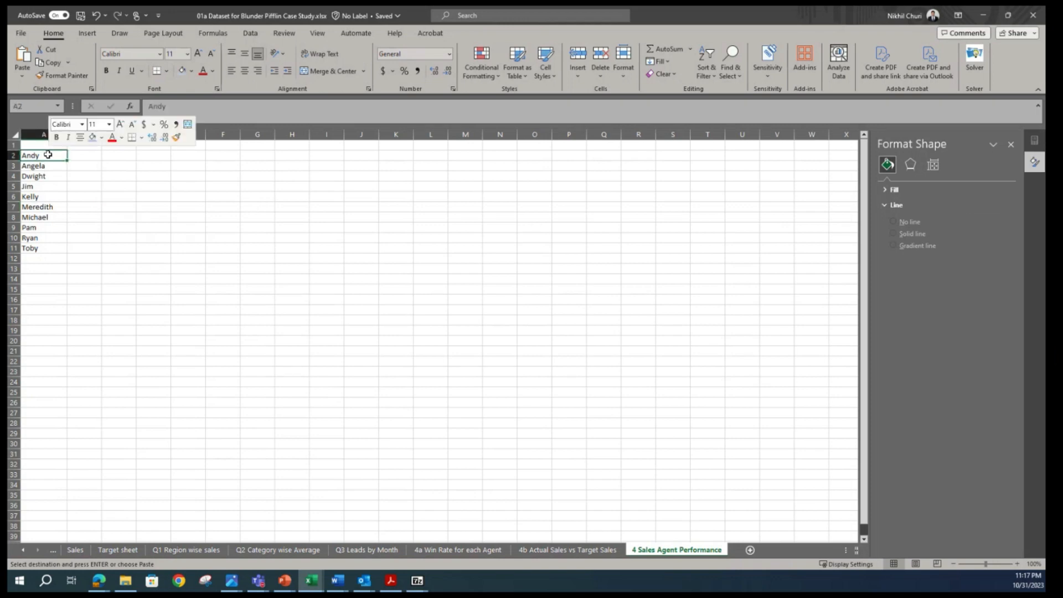
click(92, 228)
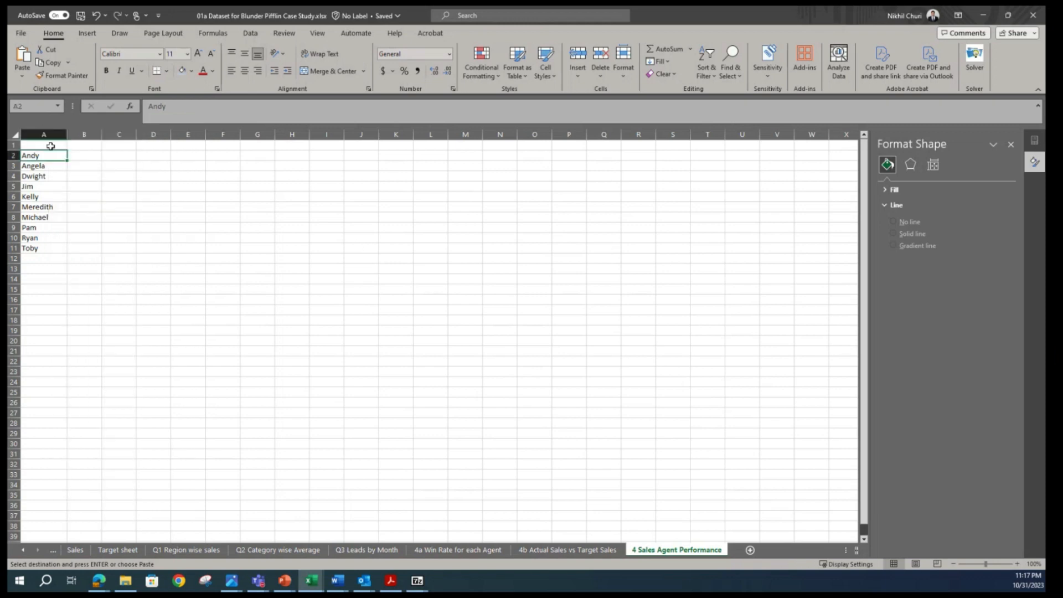
Copy the Row Labels header from A4 of the win rate pivot table and paste it as values into A1 above the agent names.
click(532, 550)
click(458, 550)
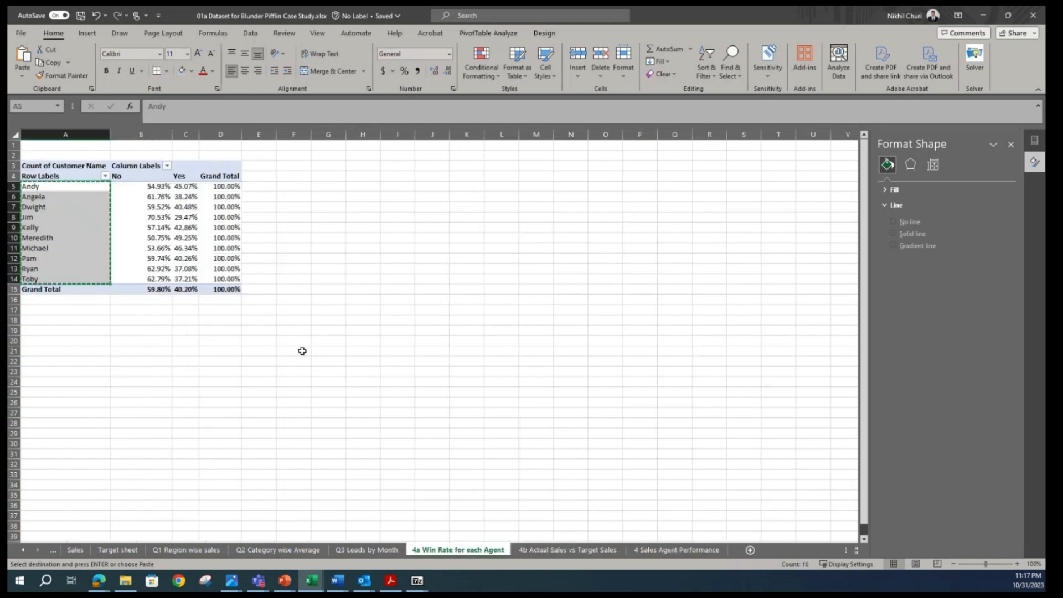
click(677, 550)
click(35, 144)
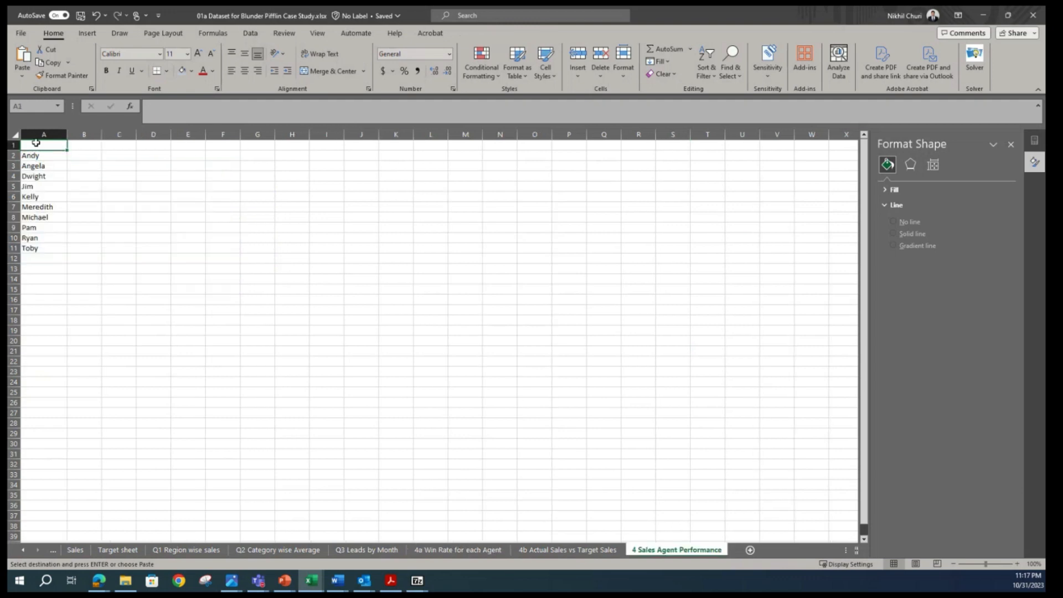
click(455, 550)
click(83, 176)
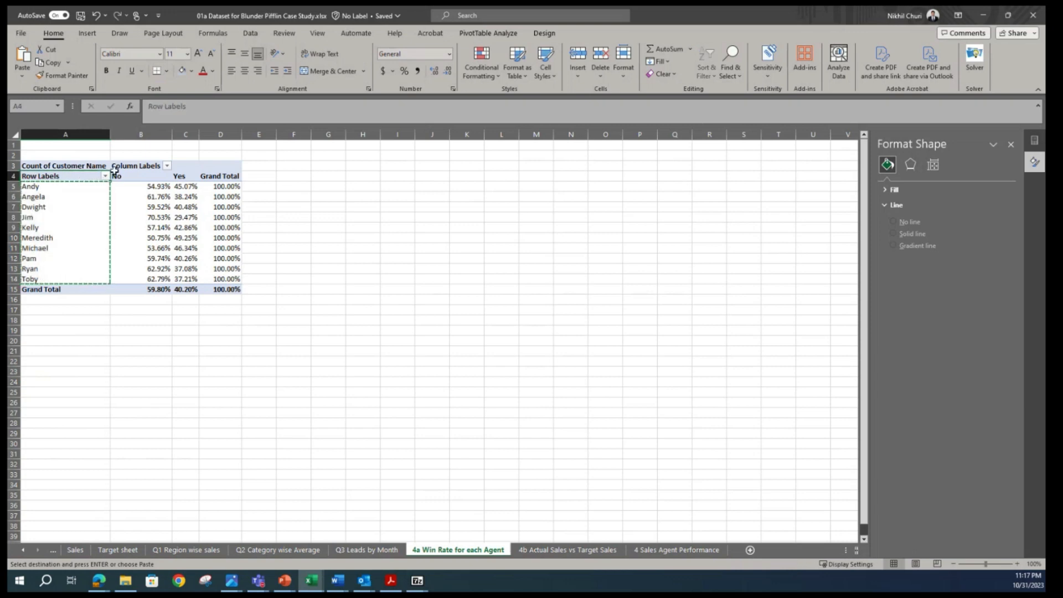
click(677, 550)
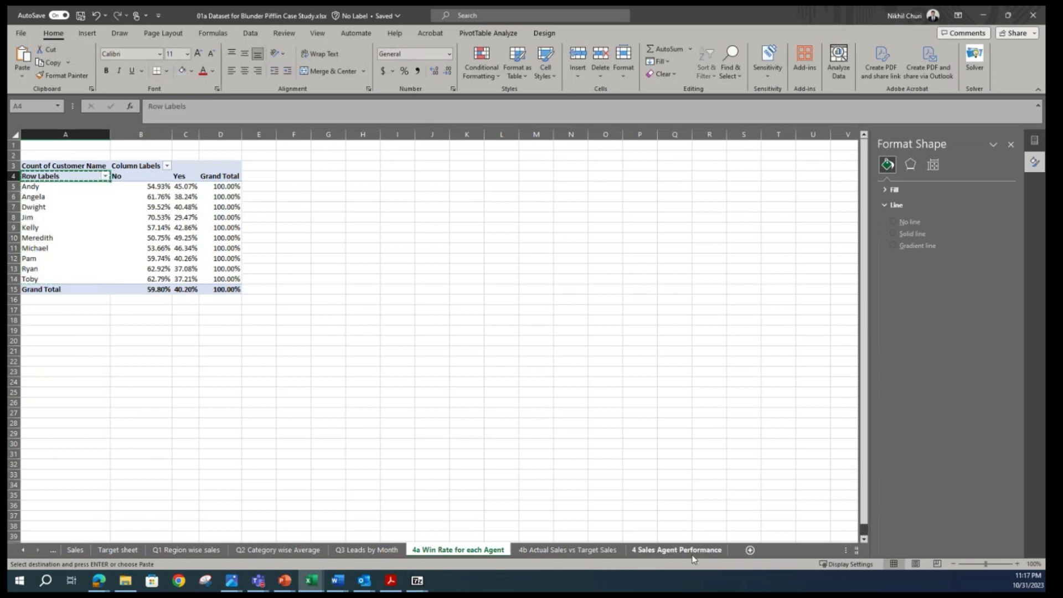
right_click(42, 146)
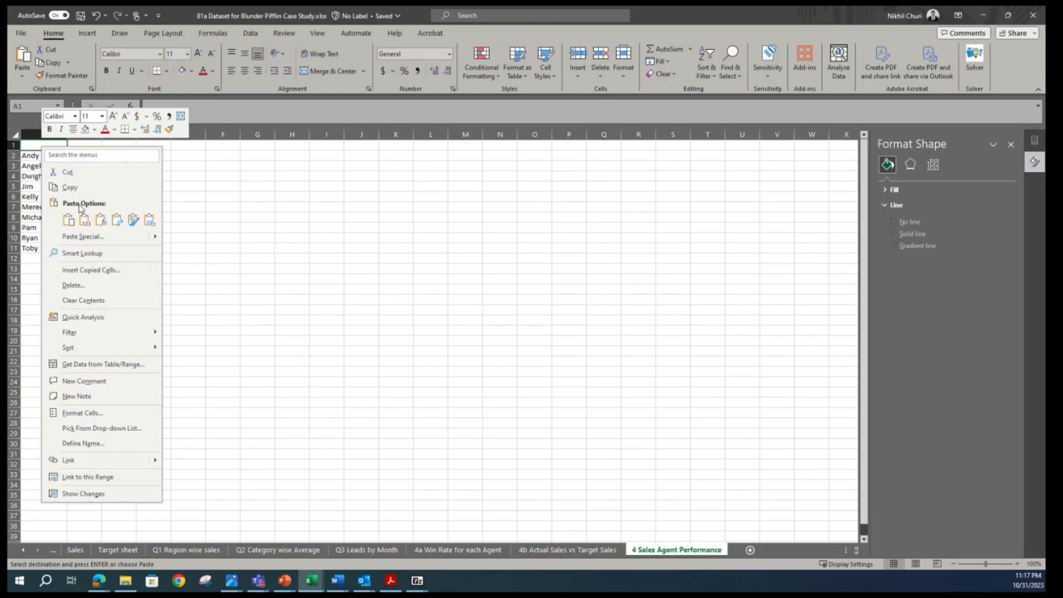
click(84, 220)
click(254, 228)
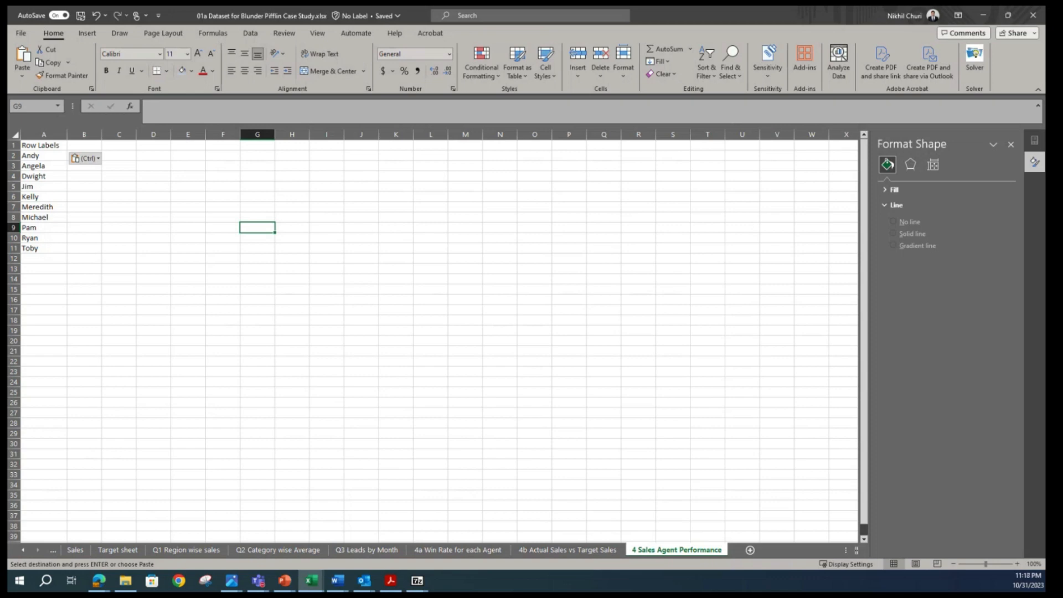
click(565, 269)
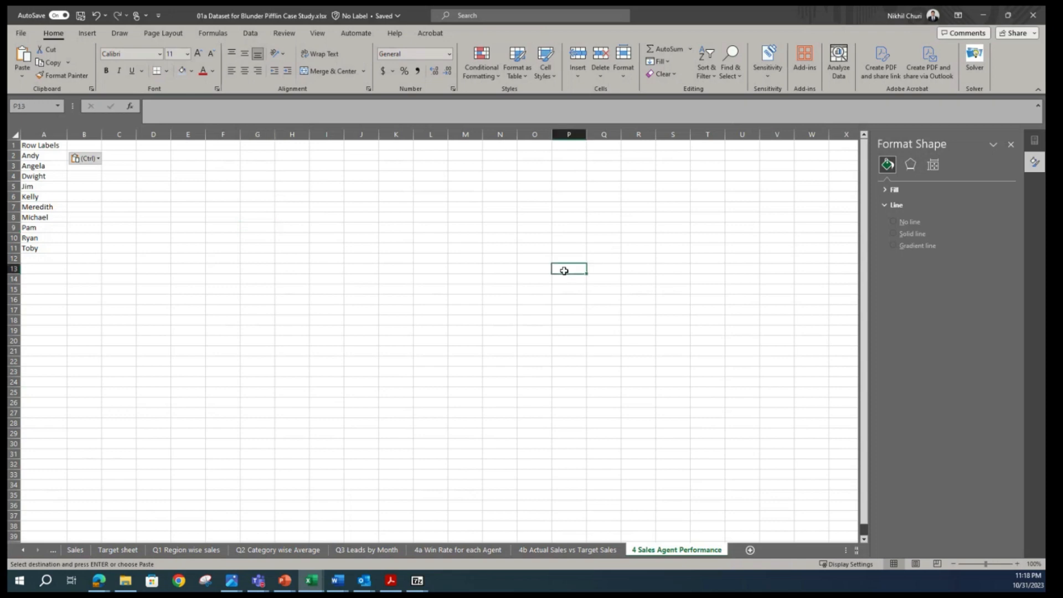
Copy the Yes percentages in C5:C14 of the 4a Win Rate for each Agent pivot table.
click(426, 552)
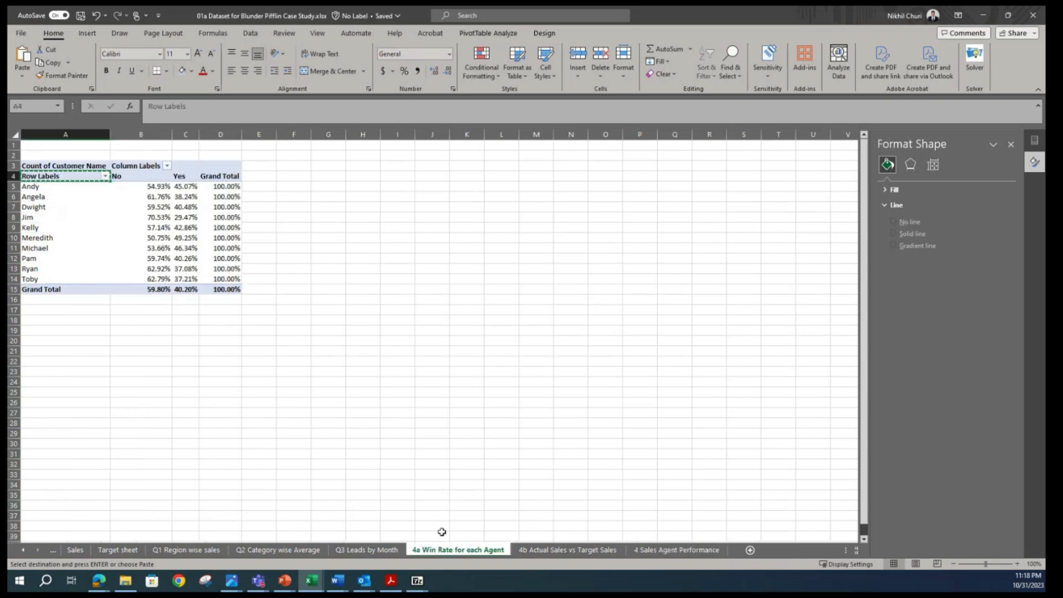
click(410, 471)
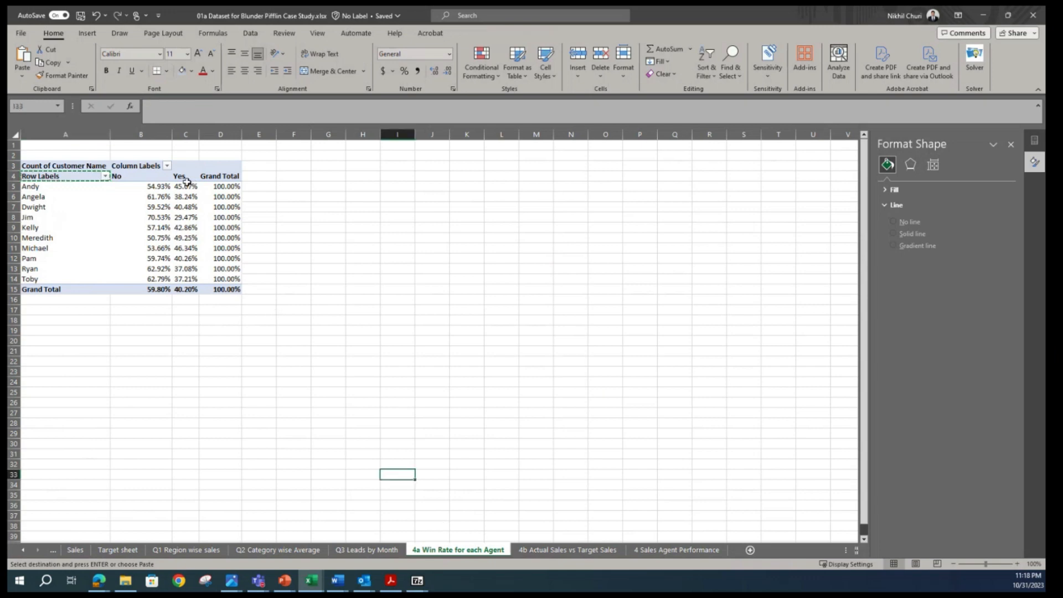
drag(188, 184, 186, 279)
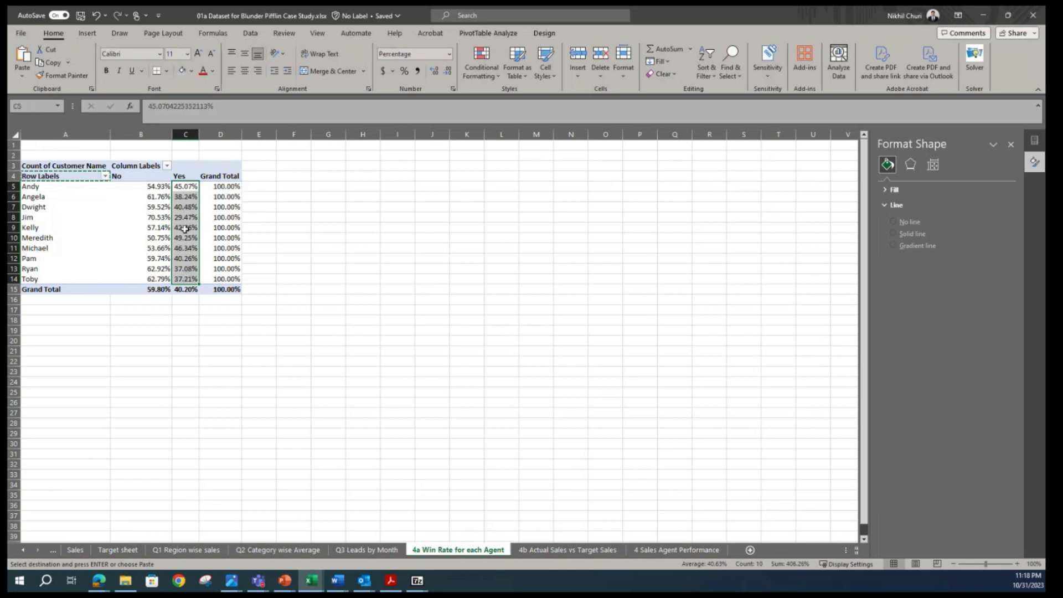
right_click(185, 227)
click(213, 253)
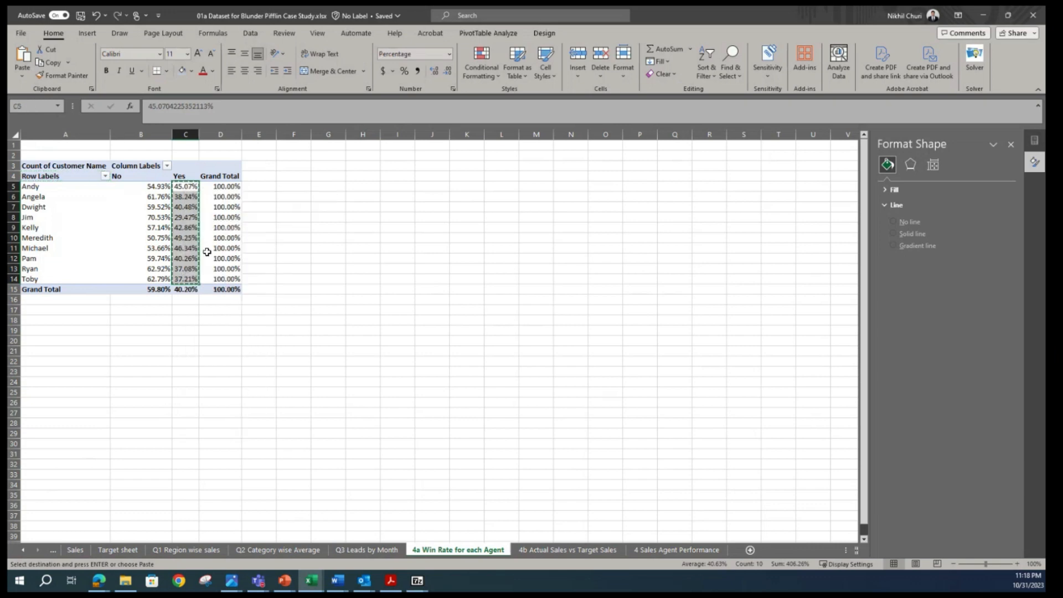
Paste the win rates as values from B2 down on the 4 Sales Agent Performance sheet and format them as percentages.
click(676, 550)
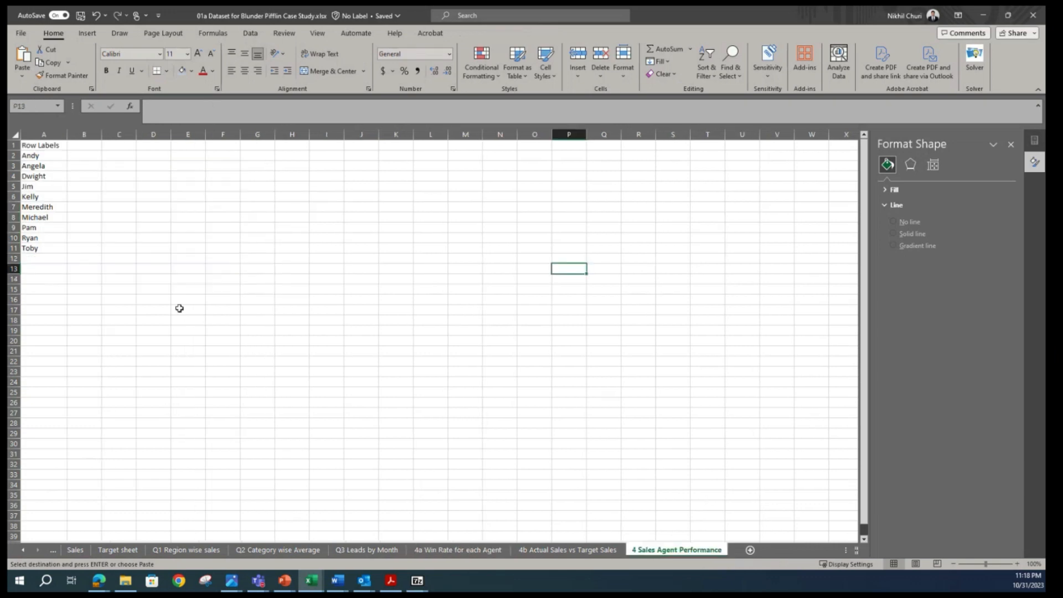
click(83, 155)
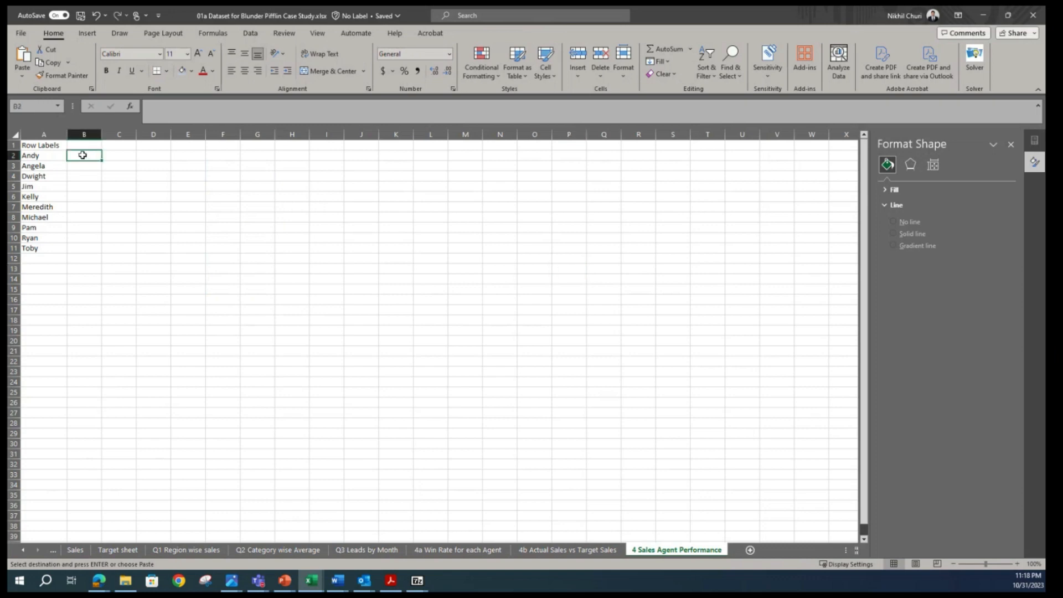
right_click(82, 155)
click(126, 228)
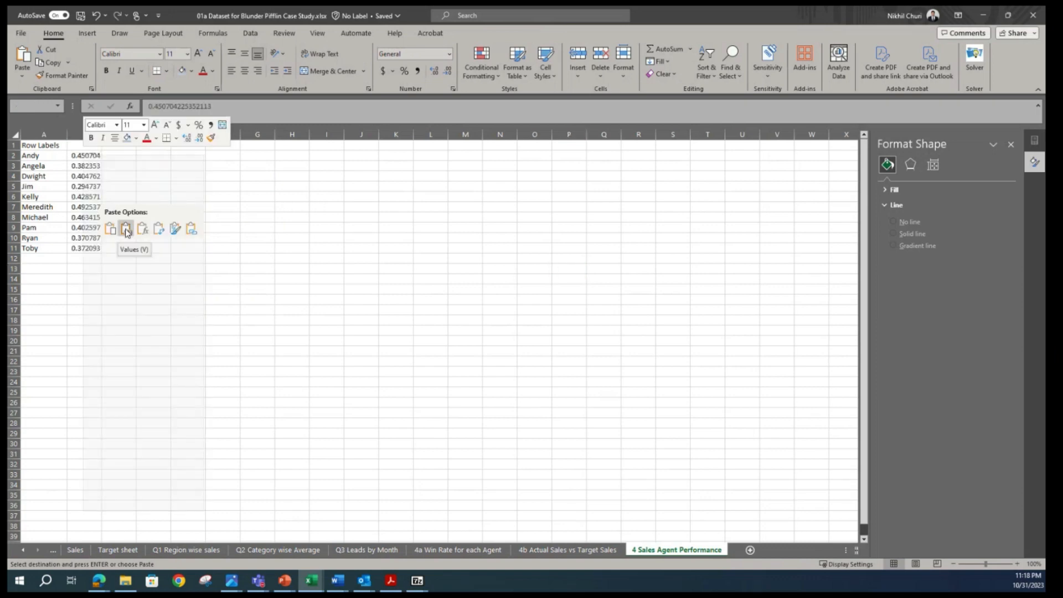
click(127, 229)
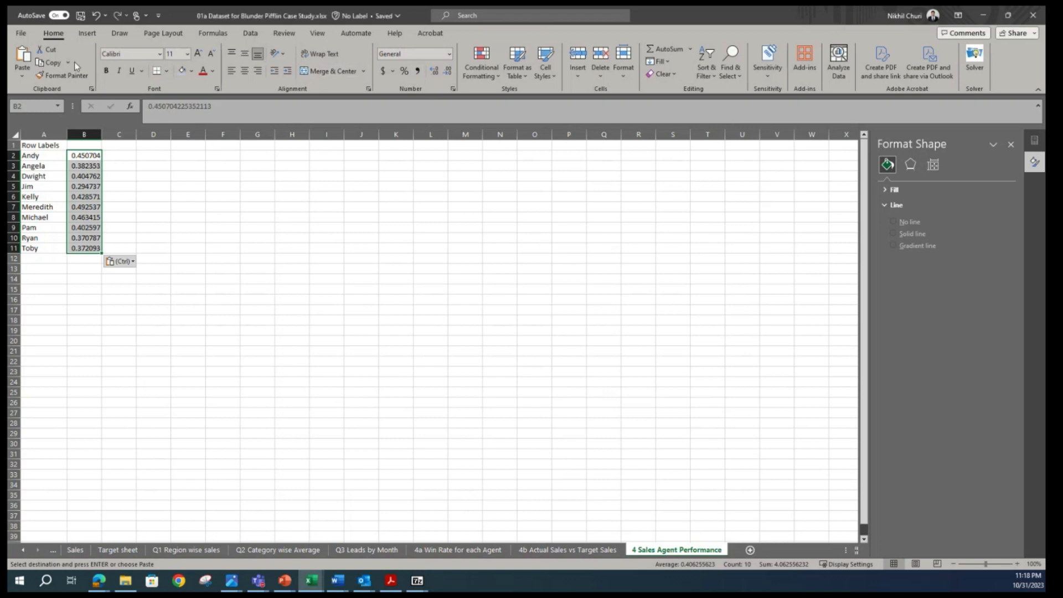
click(405, 71)
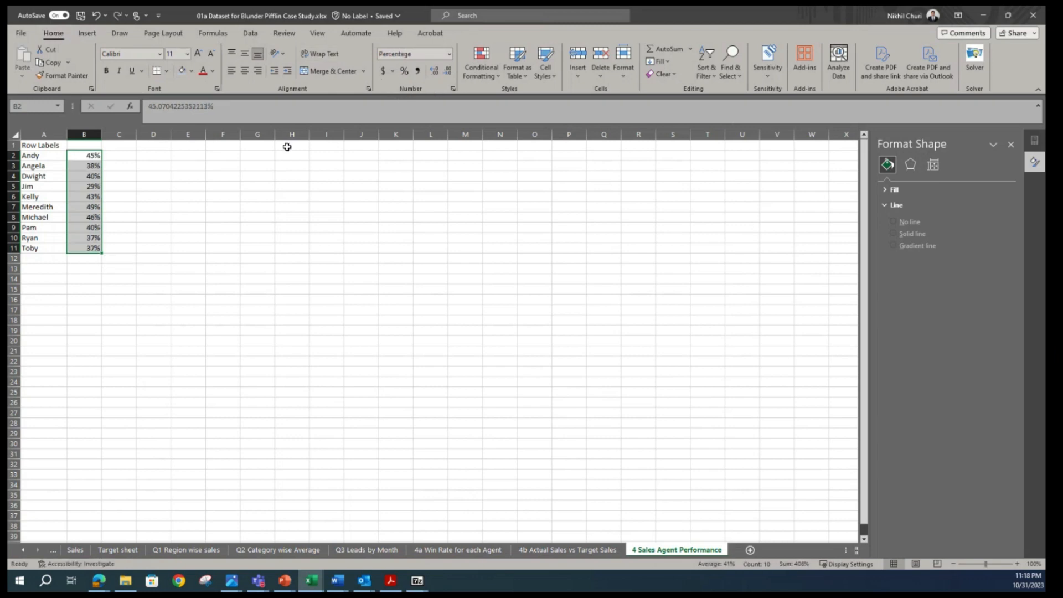
Enter the header "Win Rate" in B1 above the pasted percentages.
click(99, 145)
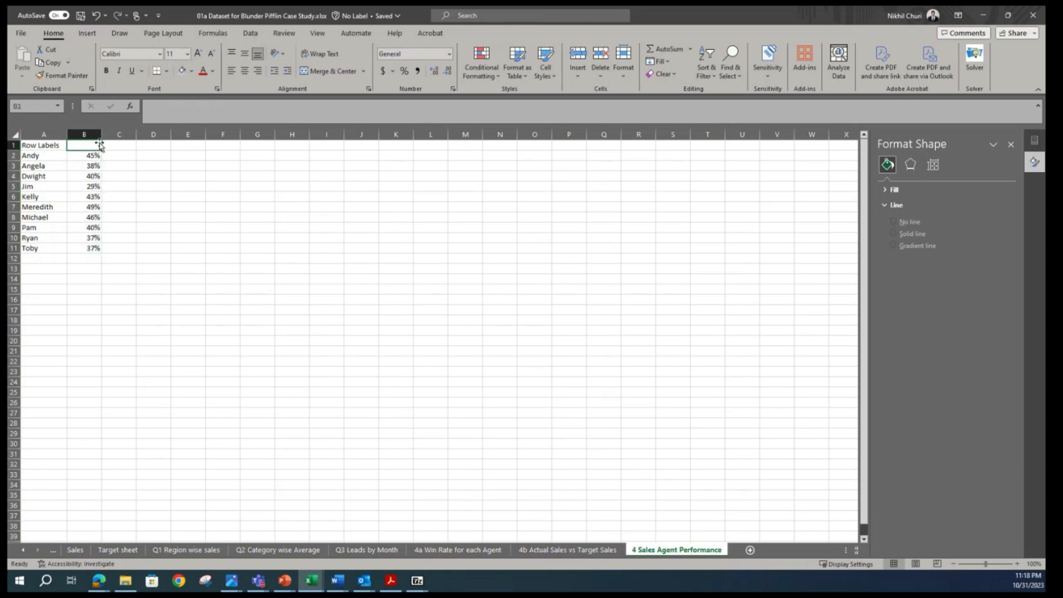
text(Win Ra)
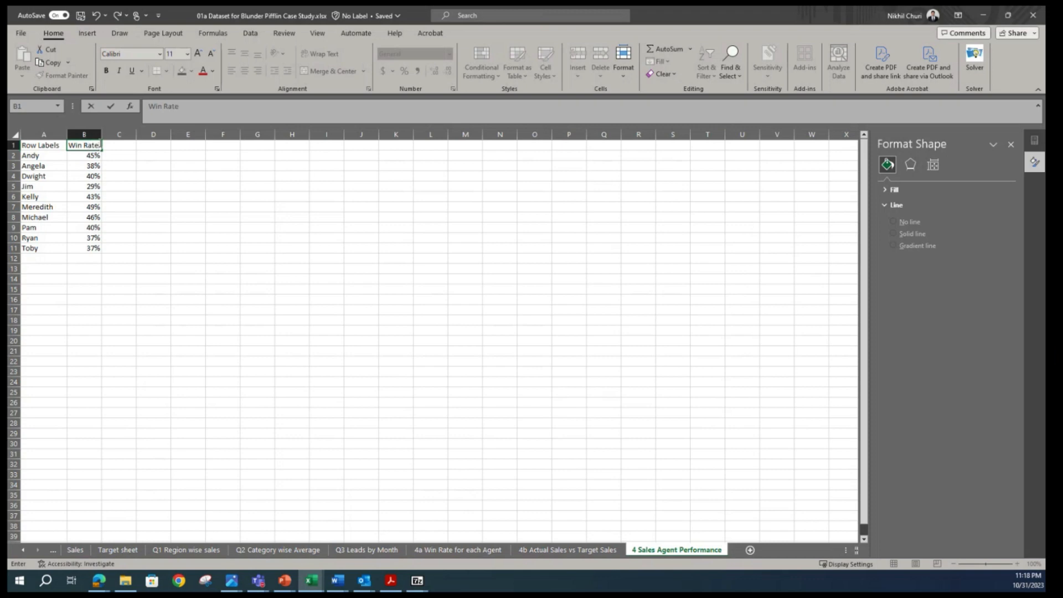
text(te)
key(Return)
click(348, 268)
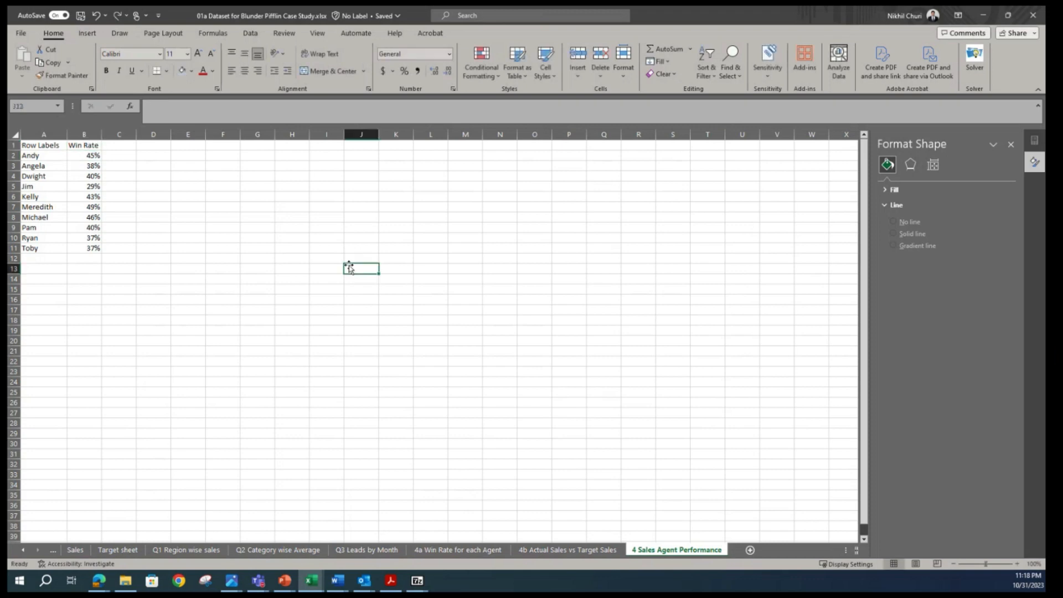
Copy the Actual Sales / Target Sales percentages in E4:E13 of the 4b Actual Sales vs Target Sales sheet.
click(551, 551)
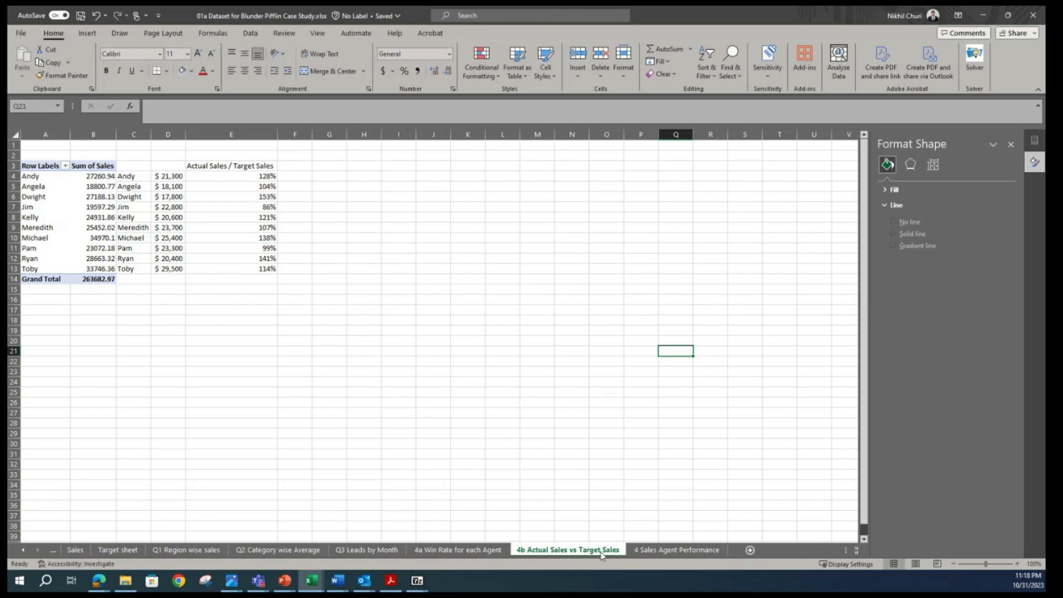
click(336, 289)
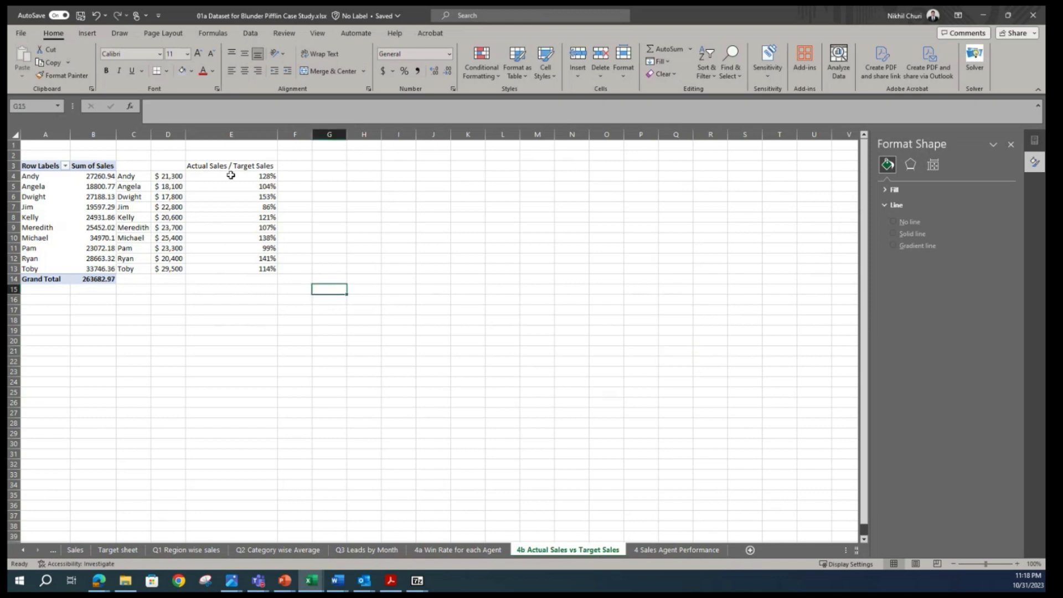
drag(268, 176, 261, 269)
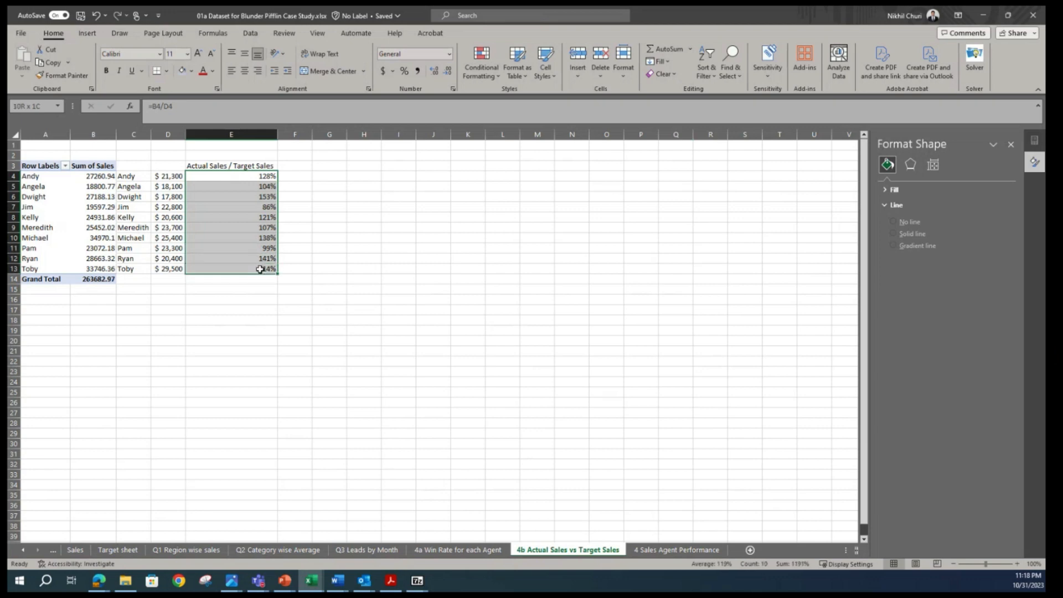
right_click(235, 199)
click(263, 241)
Paste the sales ratios as values from C2 down on the 4 Sales Agent Performance sheet and format them as percentages.
click(695, 550)
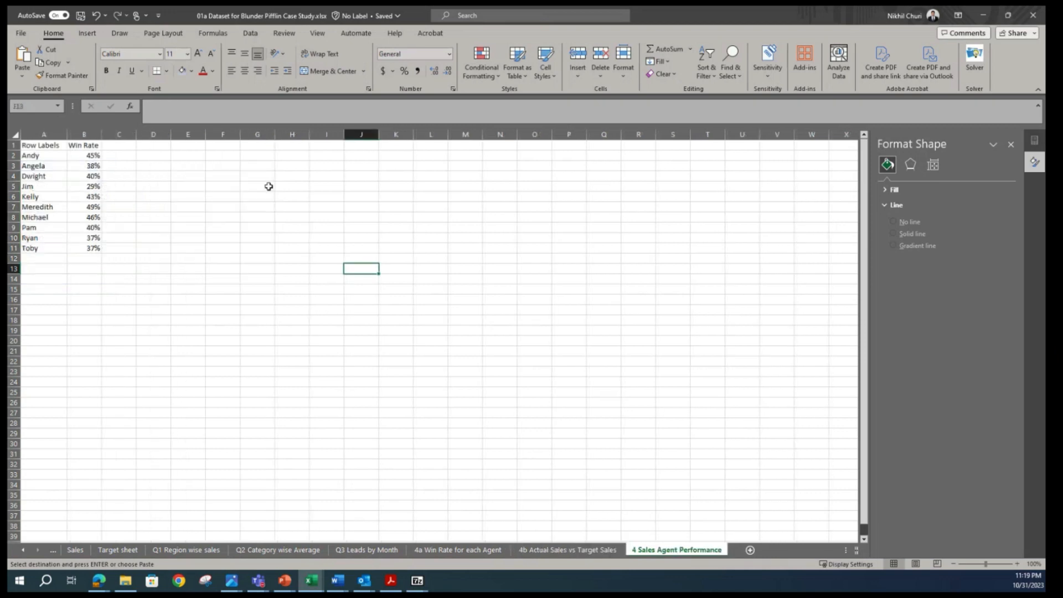
click(124, 156)
right_click(123, 156)
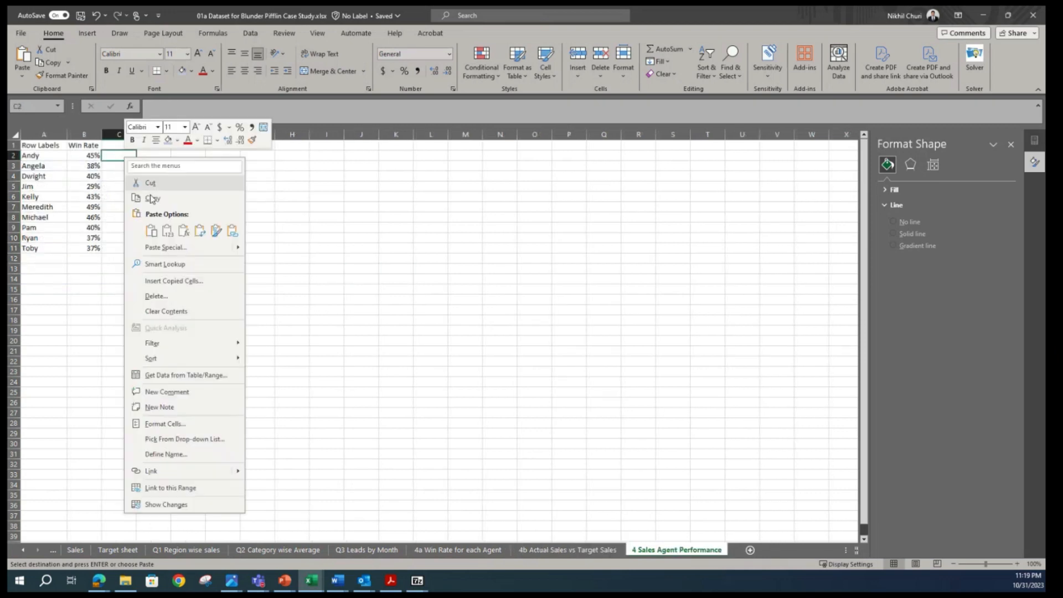
click(169, 227)
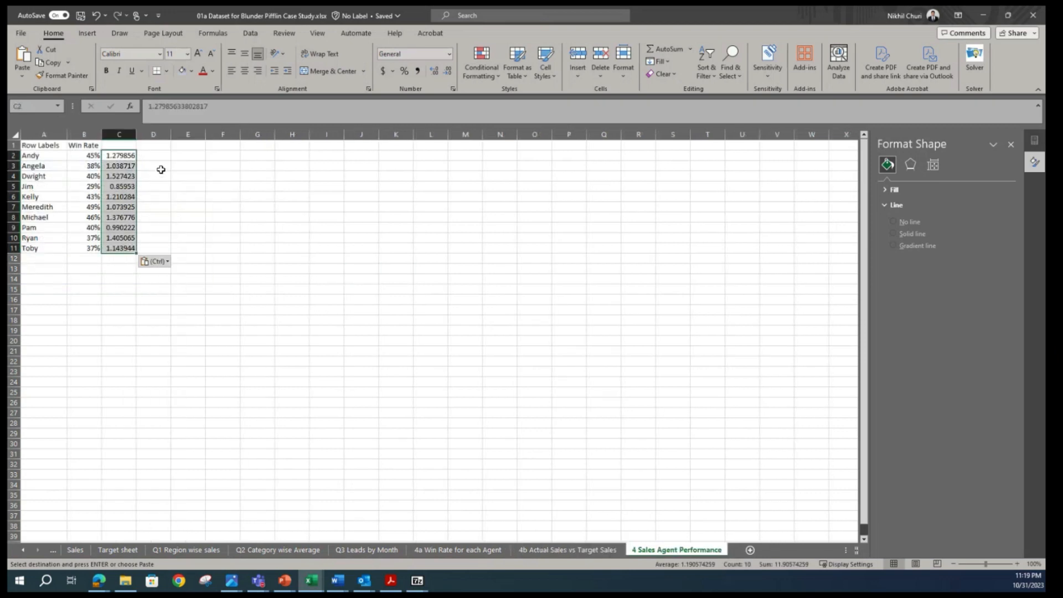
click(404, 71)
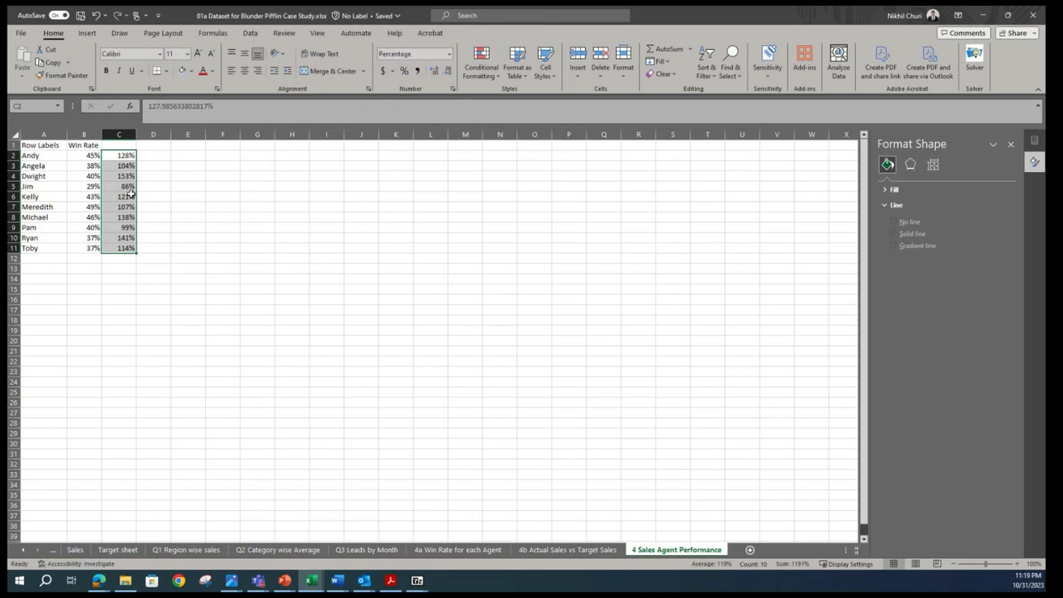
Enter the header "Actual vs Target Sales rate" in C1 and fit column C to its contents.
click(116, 145)
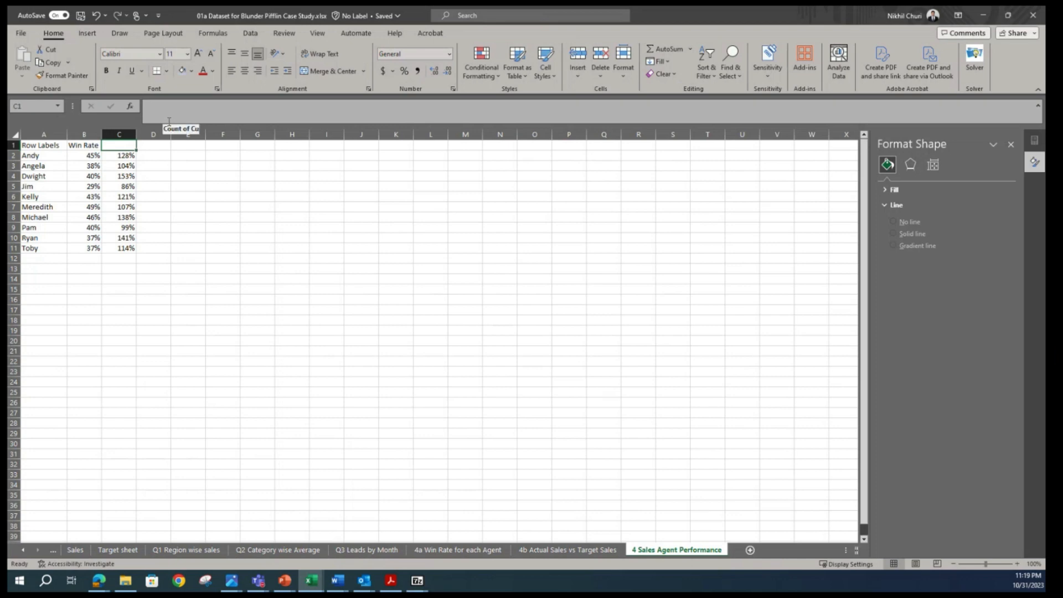
text(Ac)
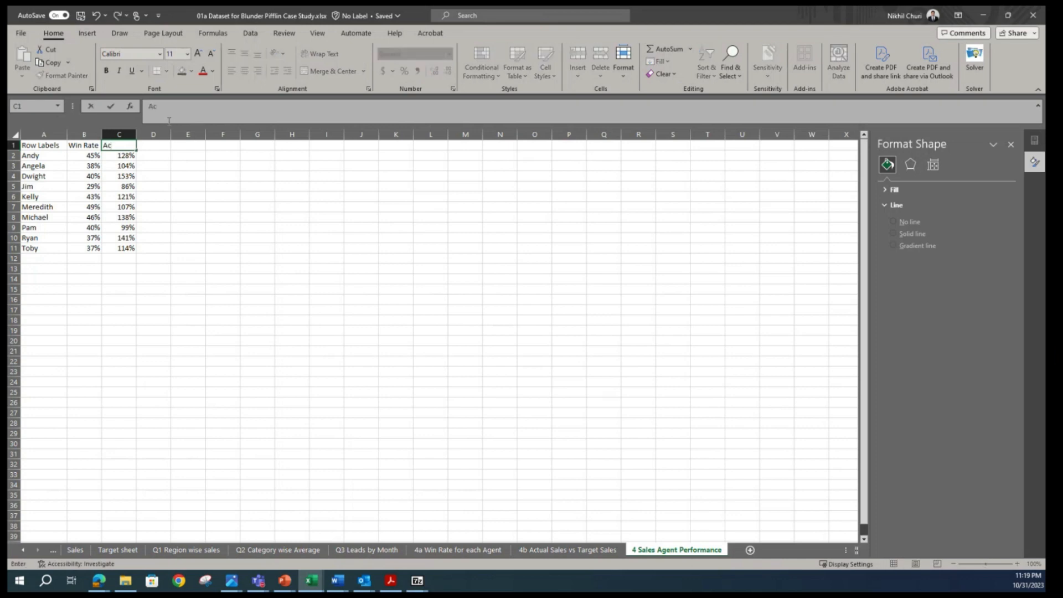
text(tual vs Target Sale)
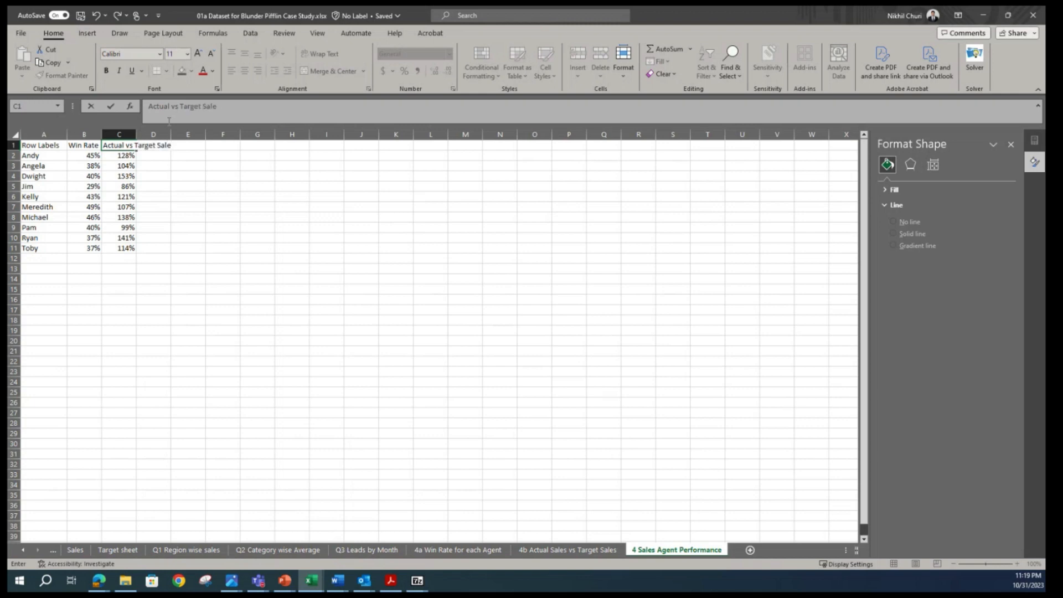
text(s rate)
key(Return)
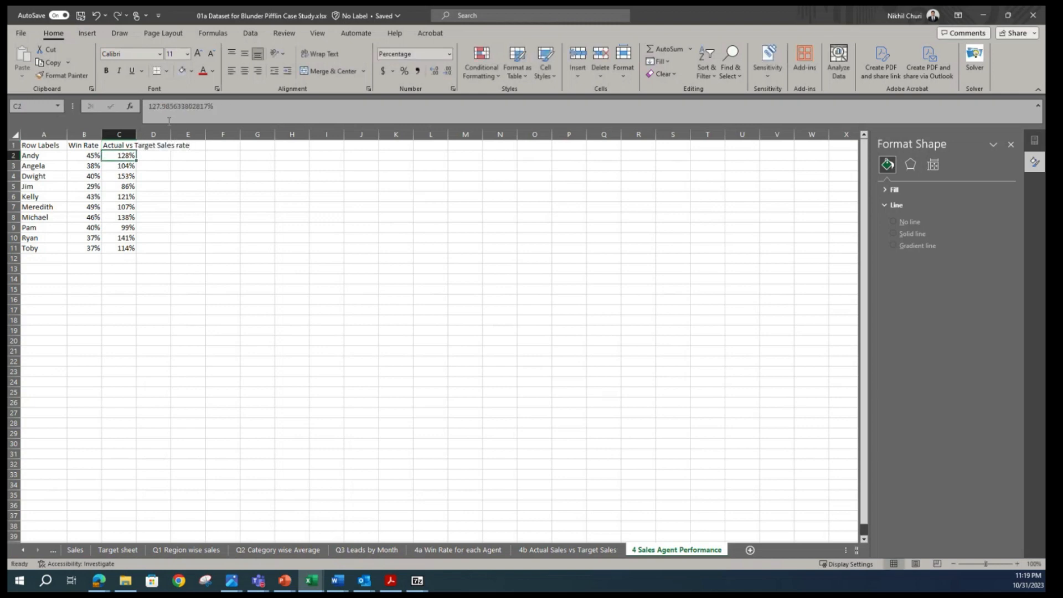
double_click(136, 135)
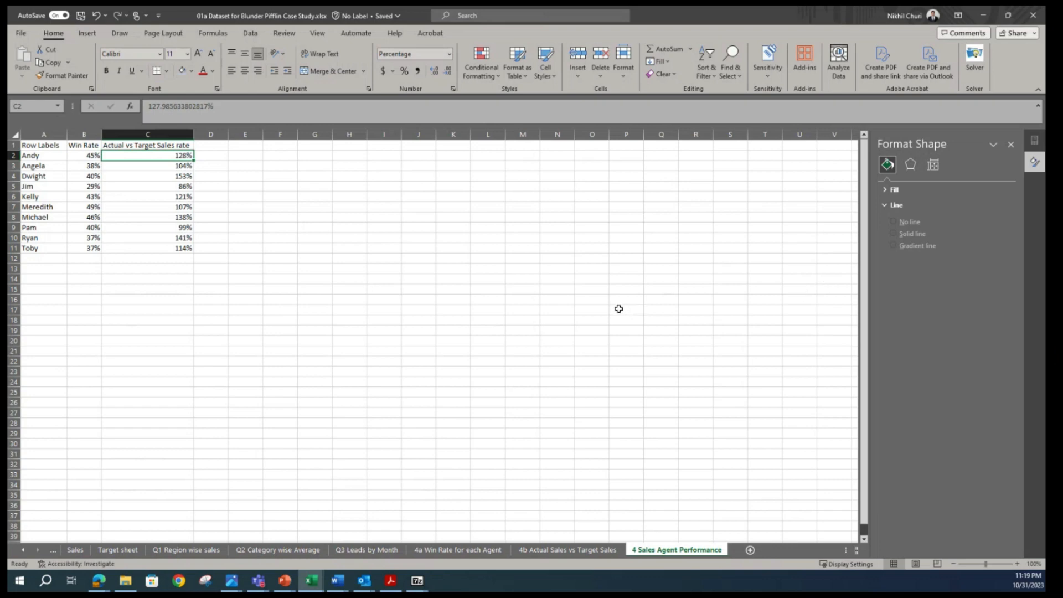
click(394, 258)
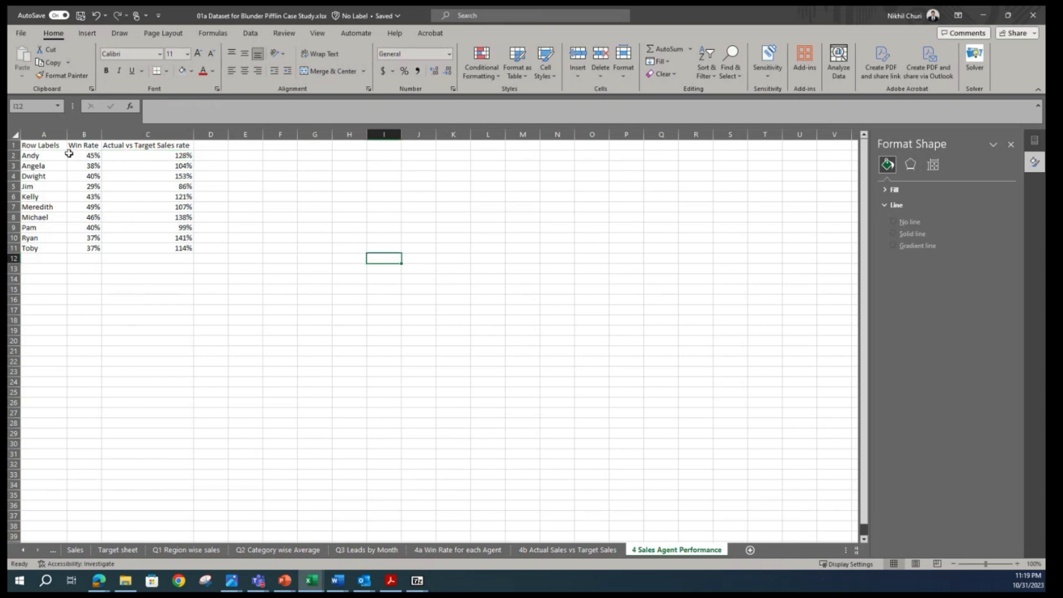
drag(78, 145, 155, 240)
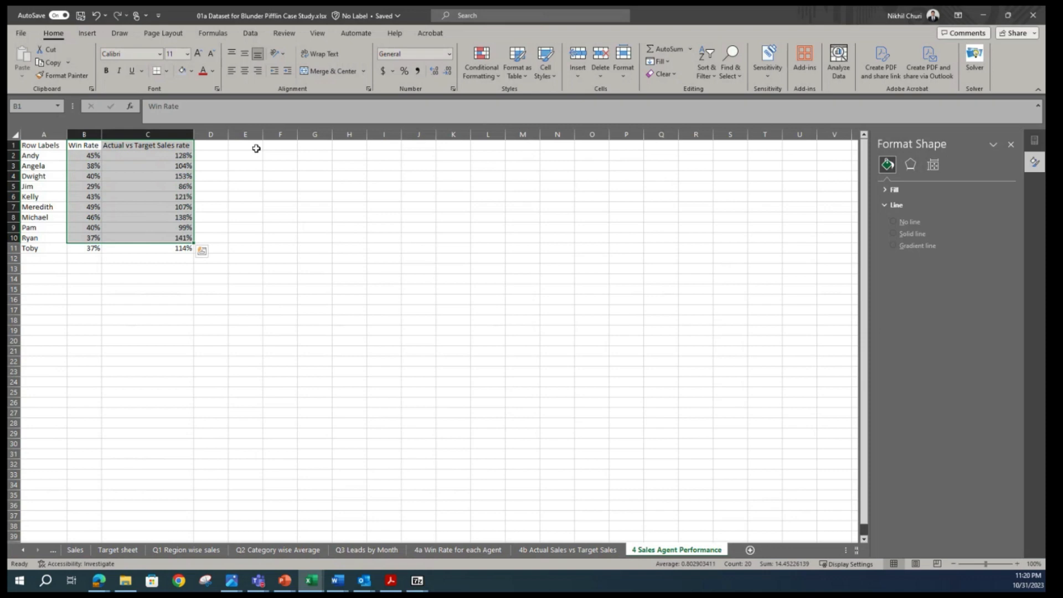
click(229, 235)
drag(84, 147, 157, 242)
click(123, 187)
Insert a plain scatter chart from the rates in B2:C11 and move it up beside the data table.
drag(79, 156, 176, 247)
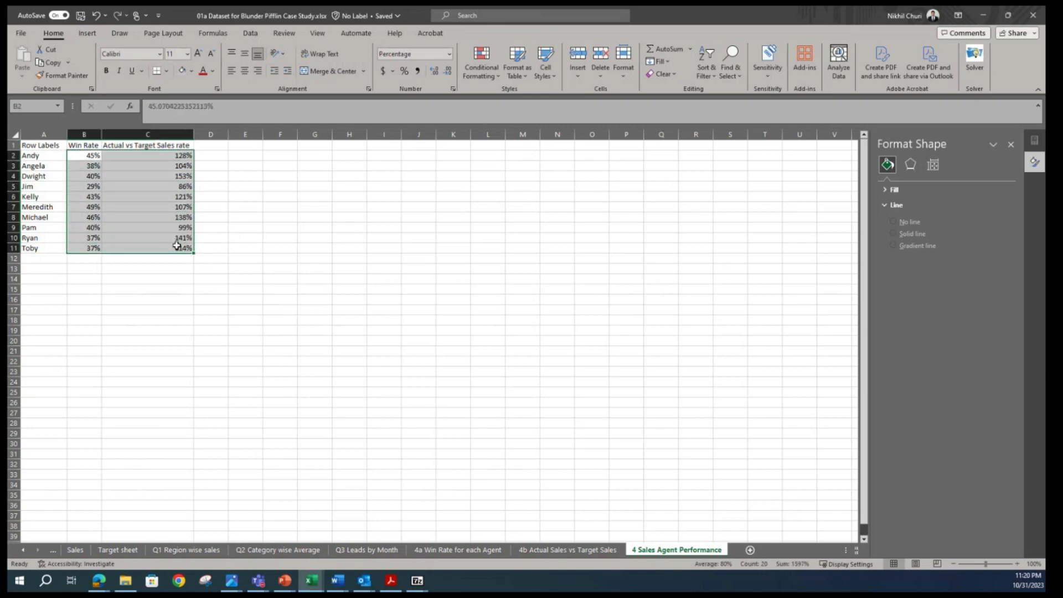
click(86, 34)
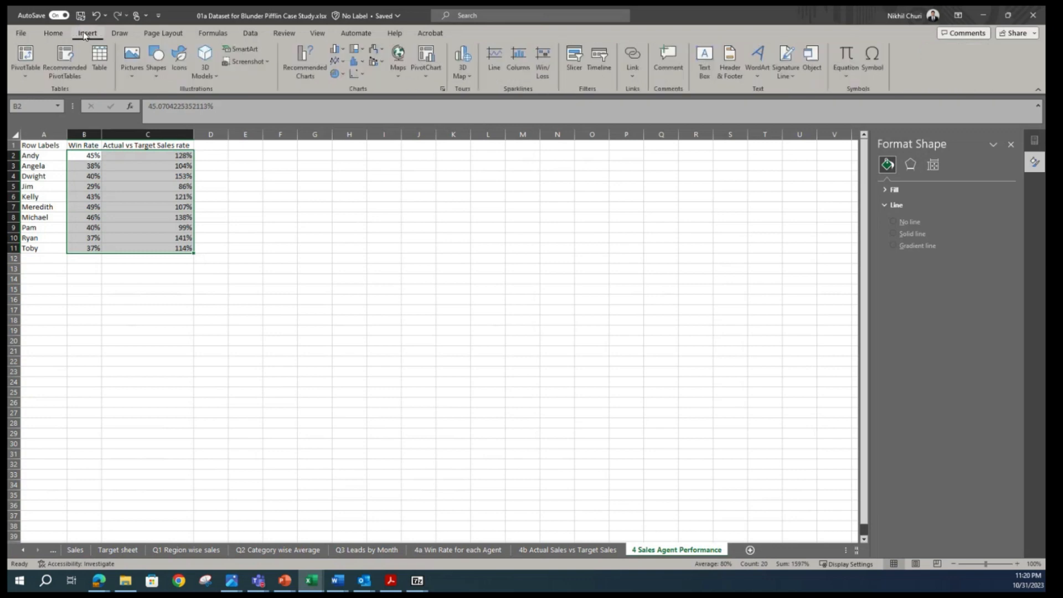
click(361, 76)
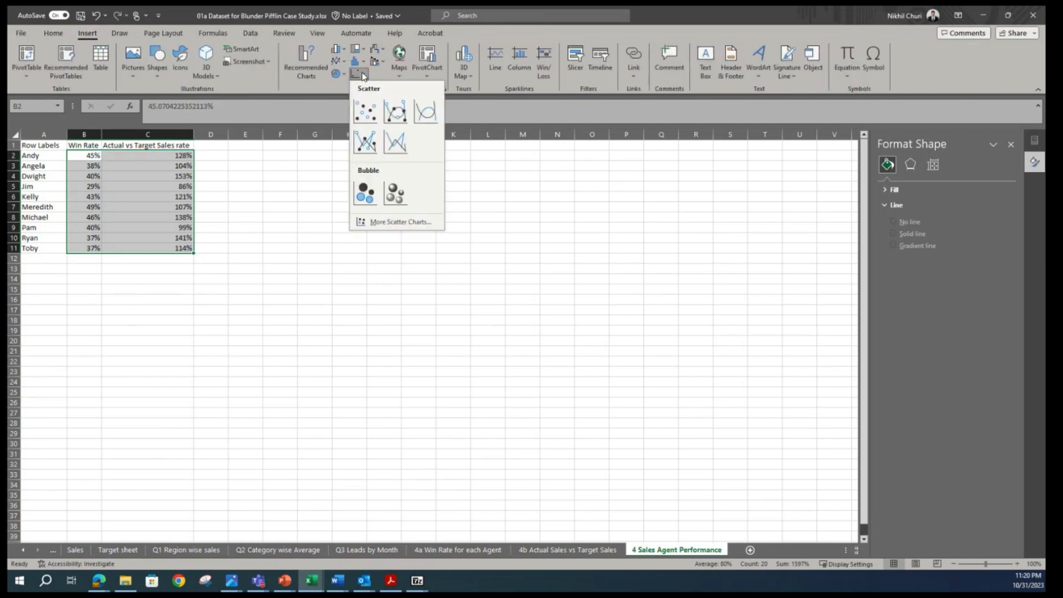
click(368, 108)
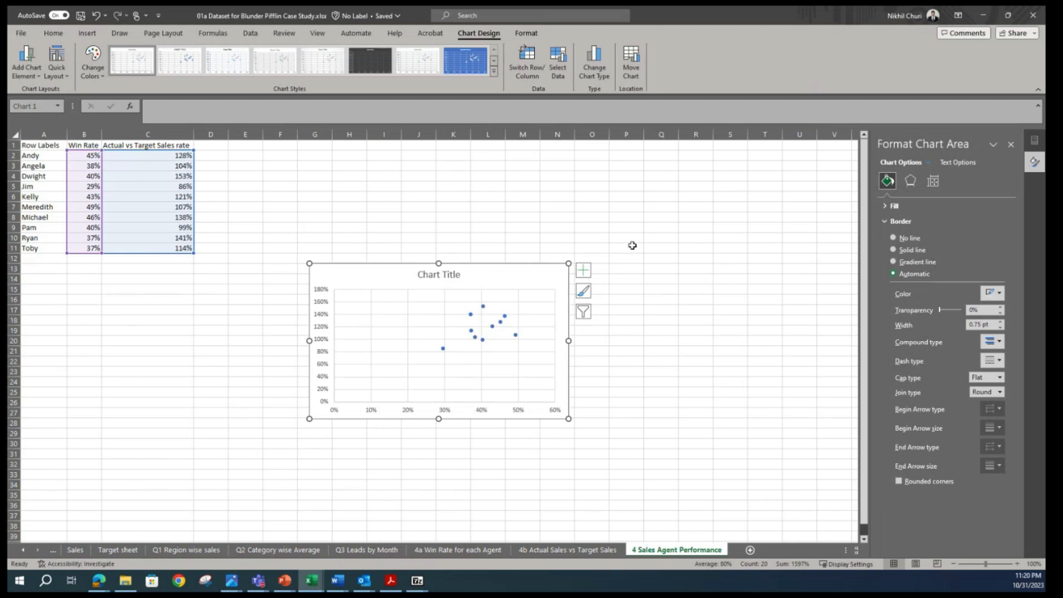
click(543, 221)
drag(368, 271, 280, 160)
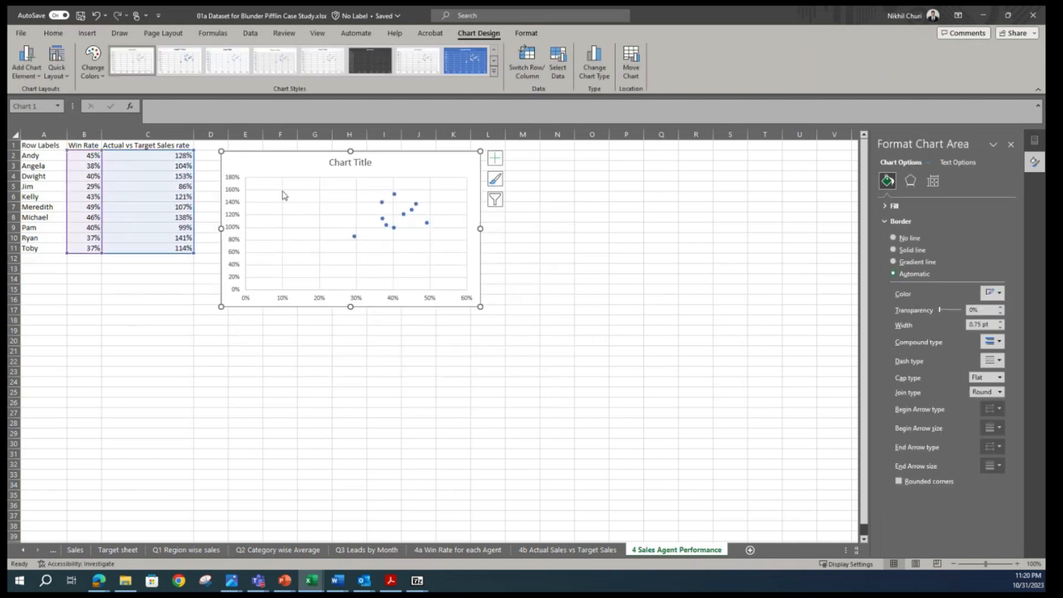
Add both axis titles to the scatter chart of win rate against actual vs target sales rate.
ctrl+scroll(281, 190, up, 1)
ctrl+scroll(282, 191, up, 3)
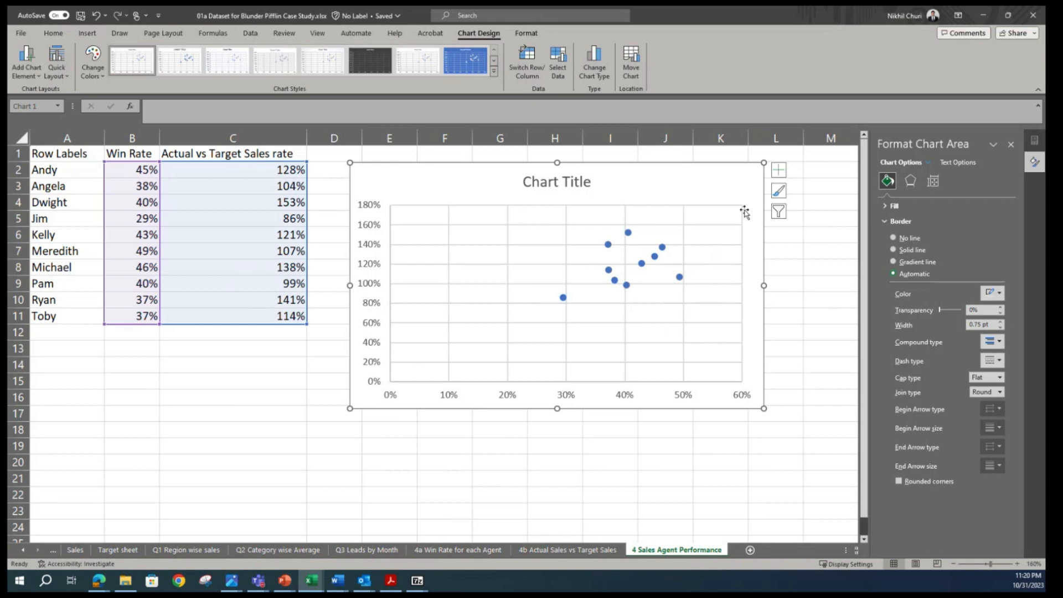
click(778, 173)
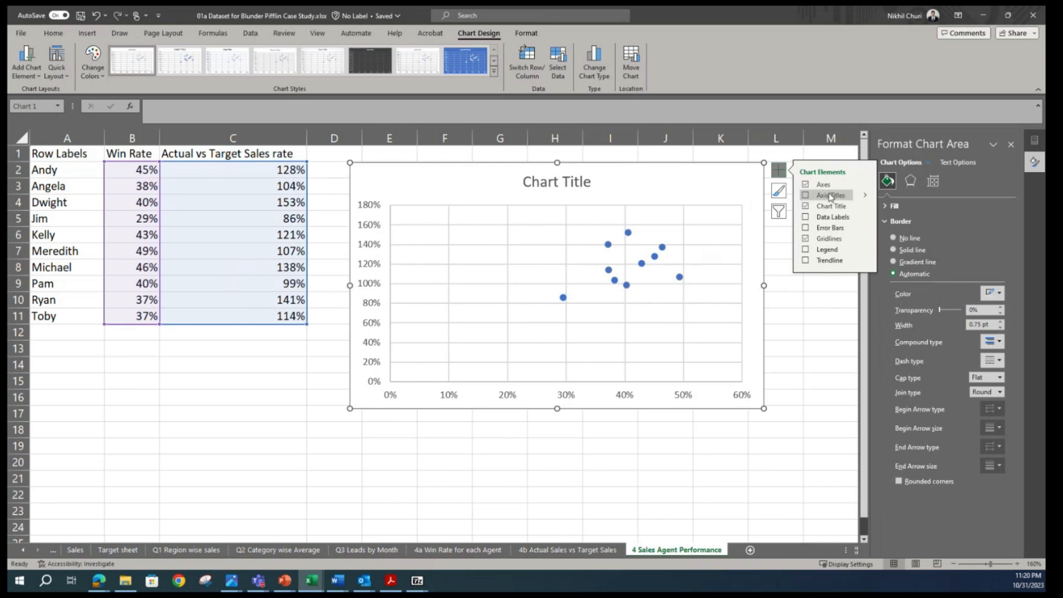
click(806, 196)
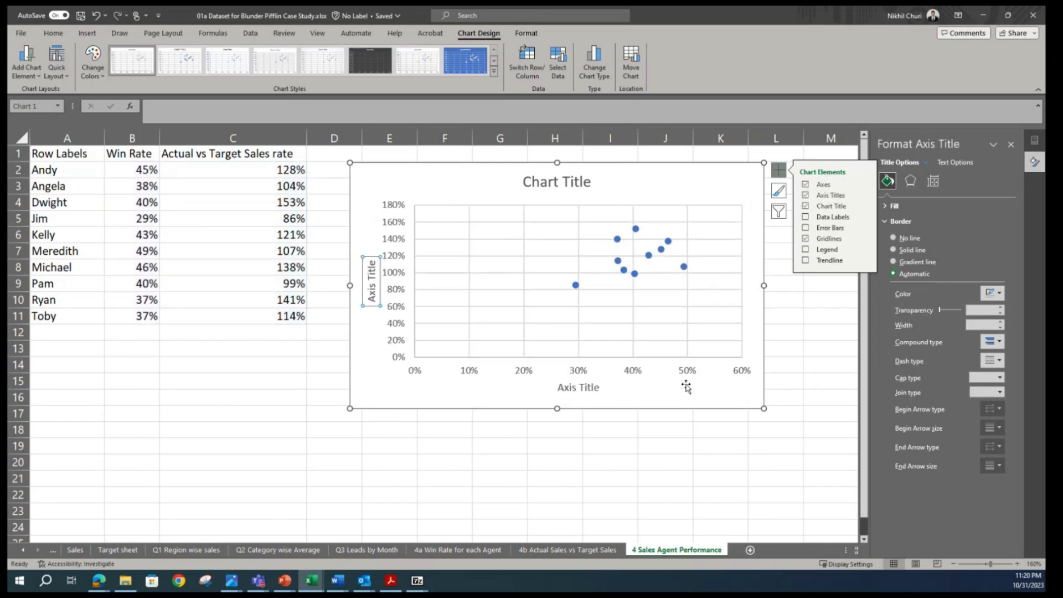
Set the chart's horizontal axis title to "Win Rate".
click(585, 387)
triple_click(586, 388)
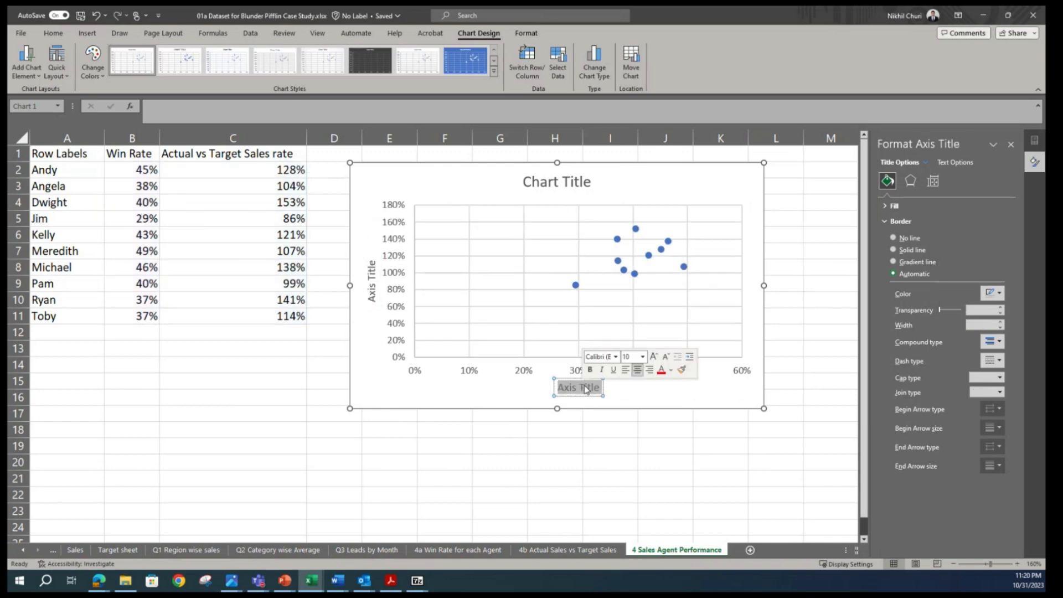
click(799, 200)
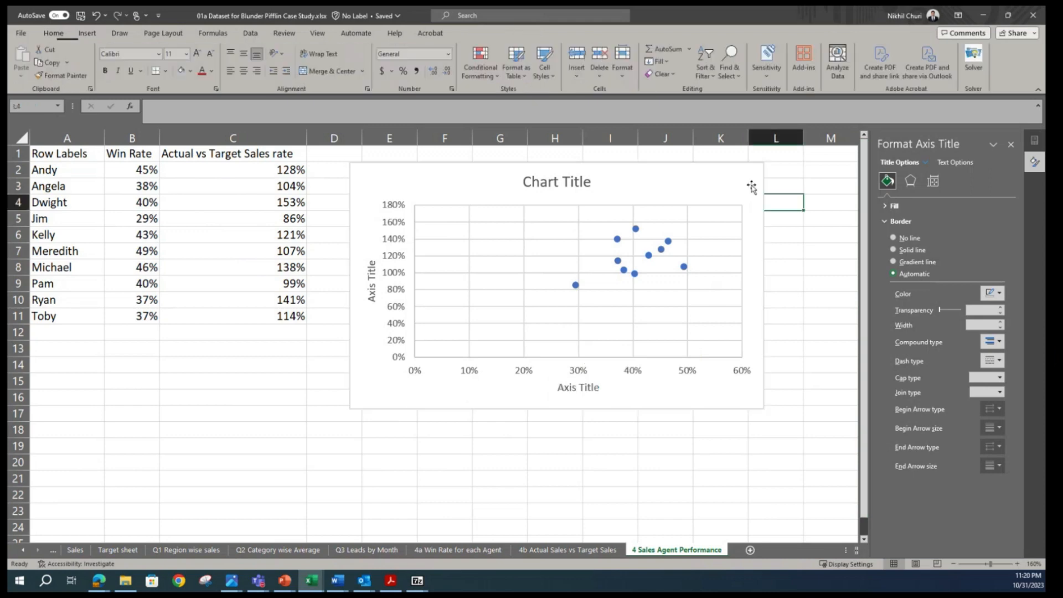
click(749, 182)
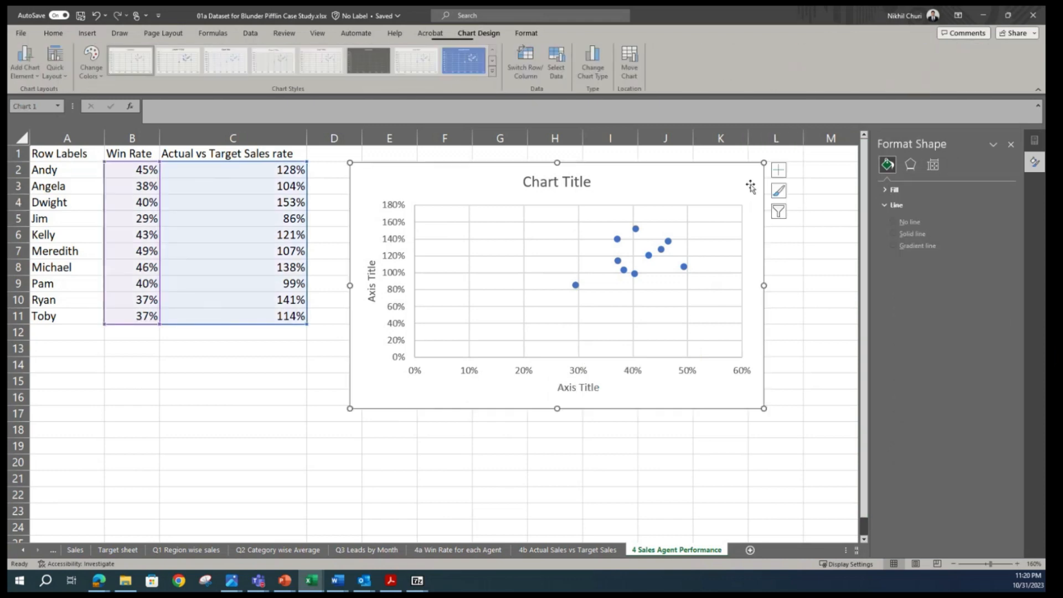
click(781, 172)
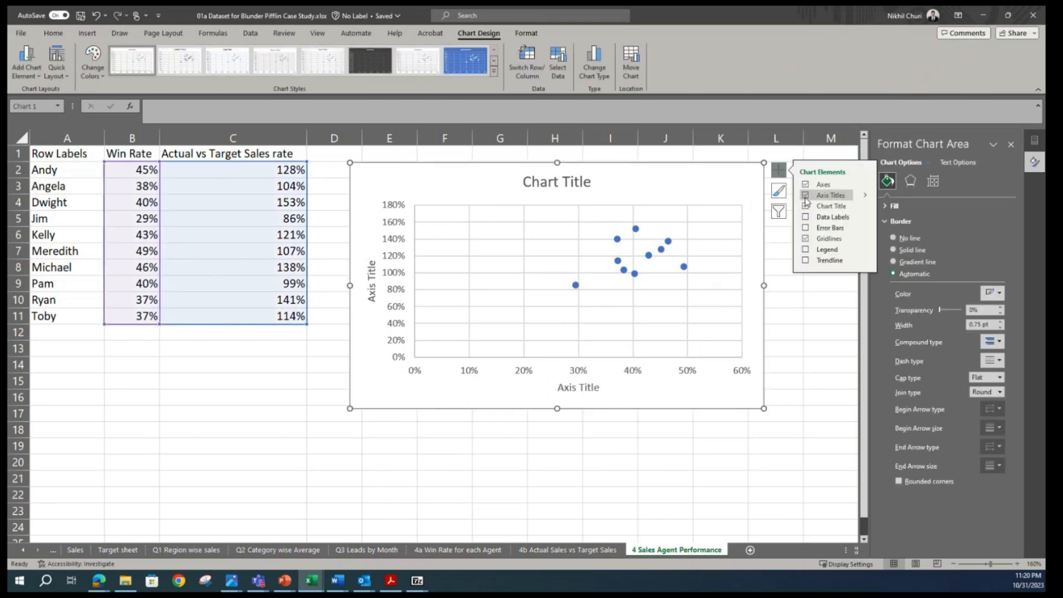
click(865, 195)
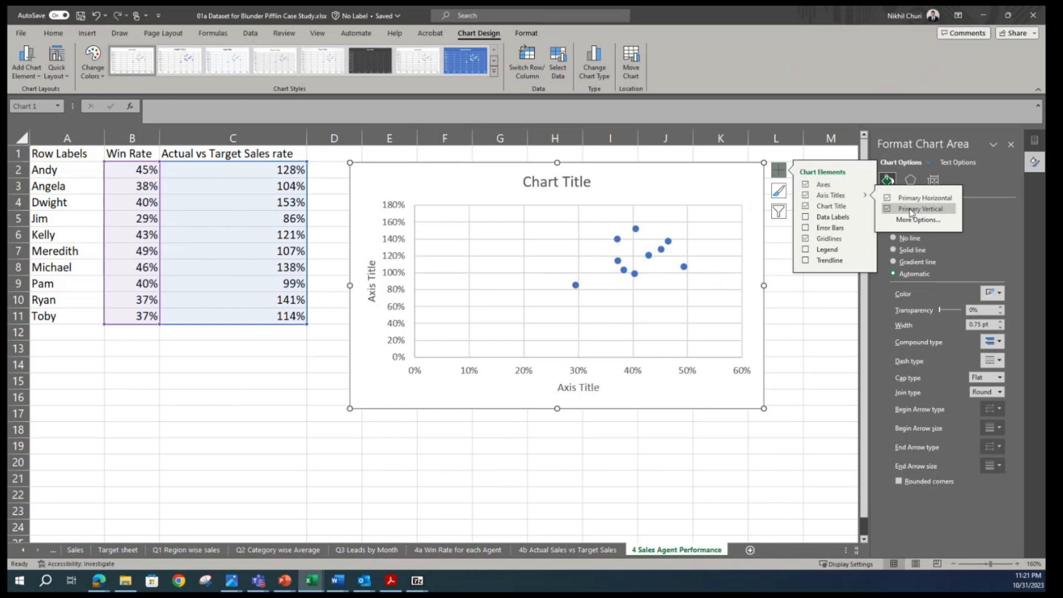
click(578, 387)
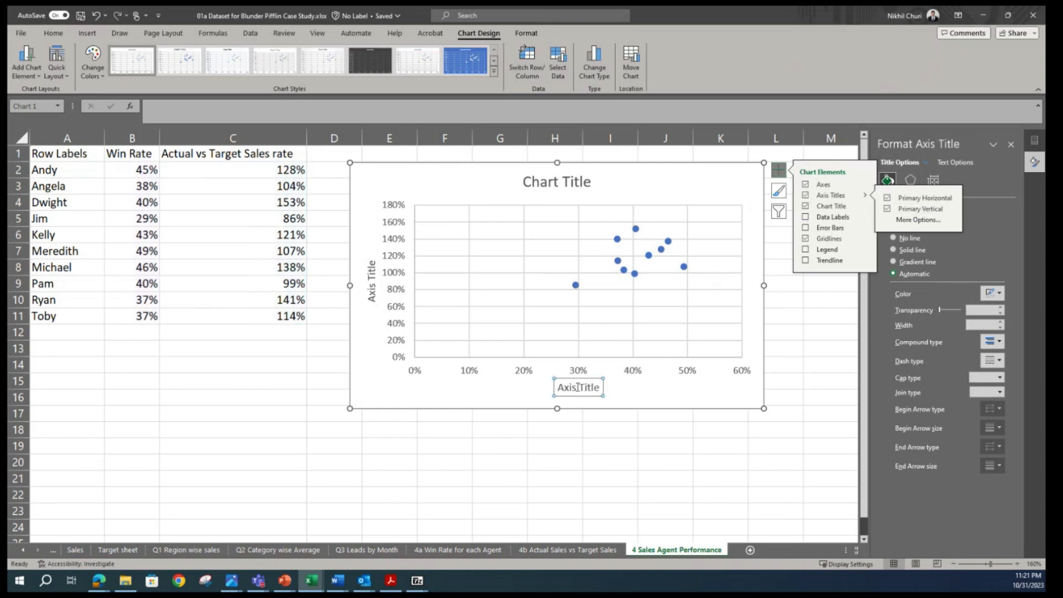
triple_click(578, 387)
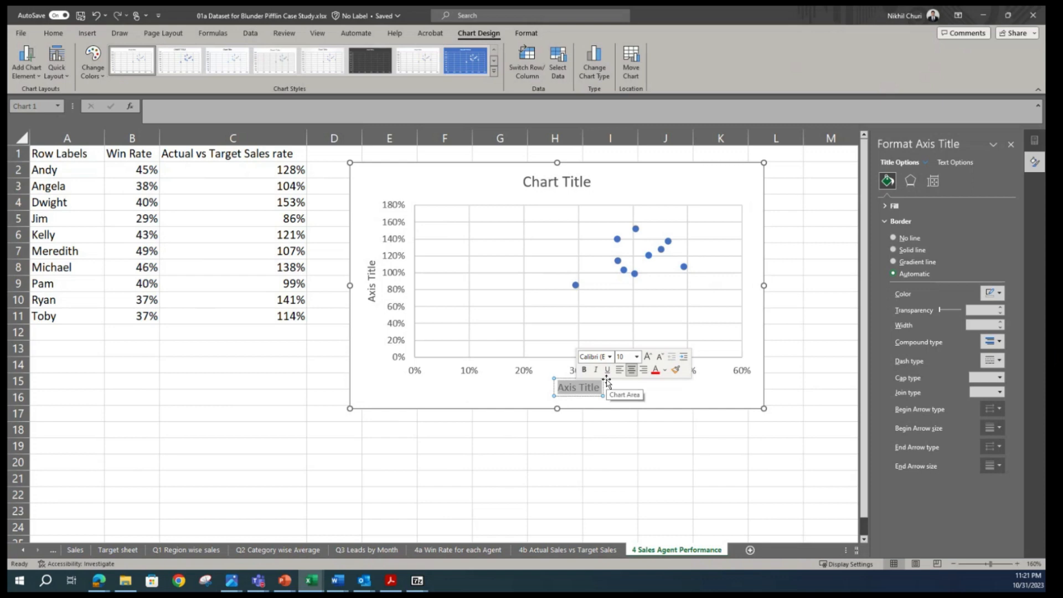
text(Win Rate)
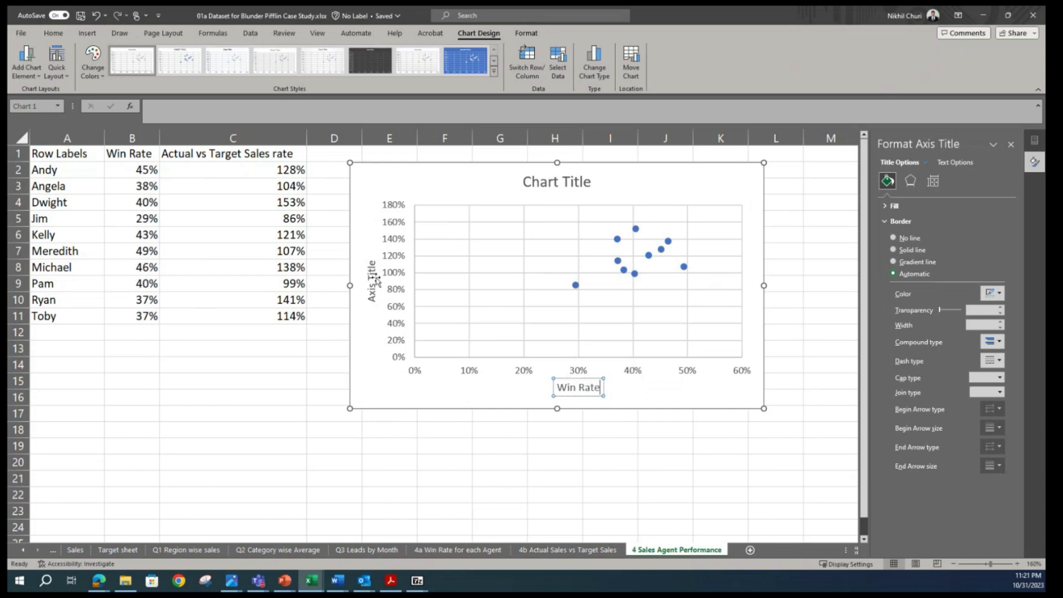
Capitalize the last word of the header in C1 so it reads "Actual vs Target Sales Rate".
click(227, 153)
double_click(227, 153)
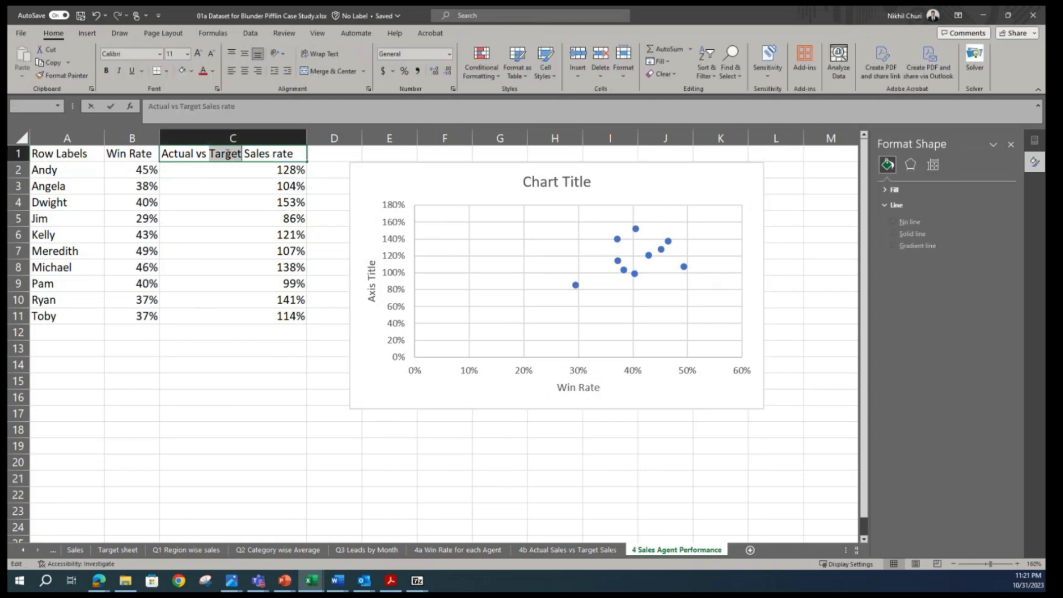
click(227, 153)
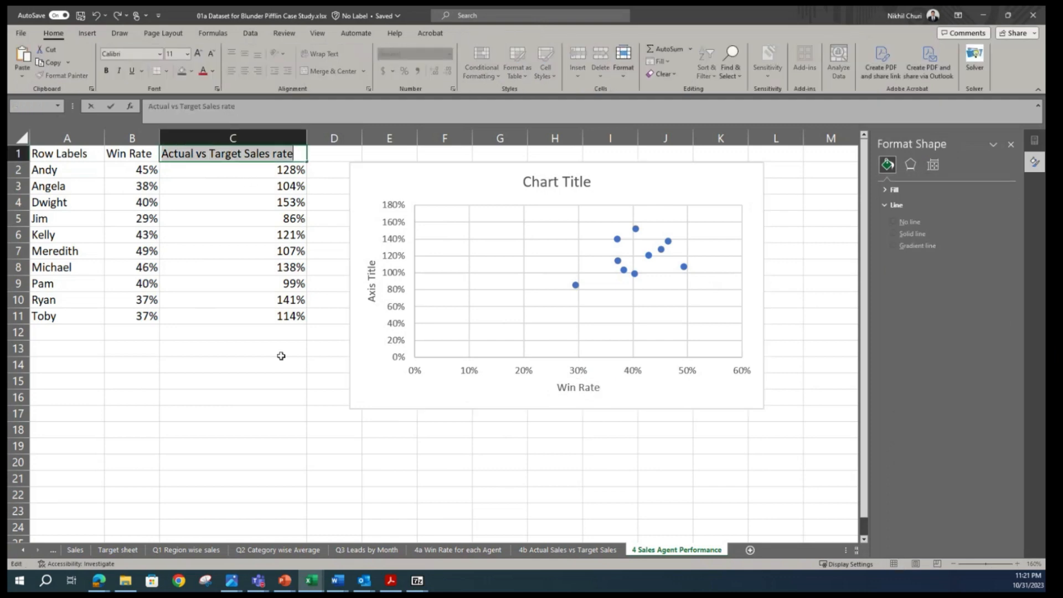
click(284, 382)
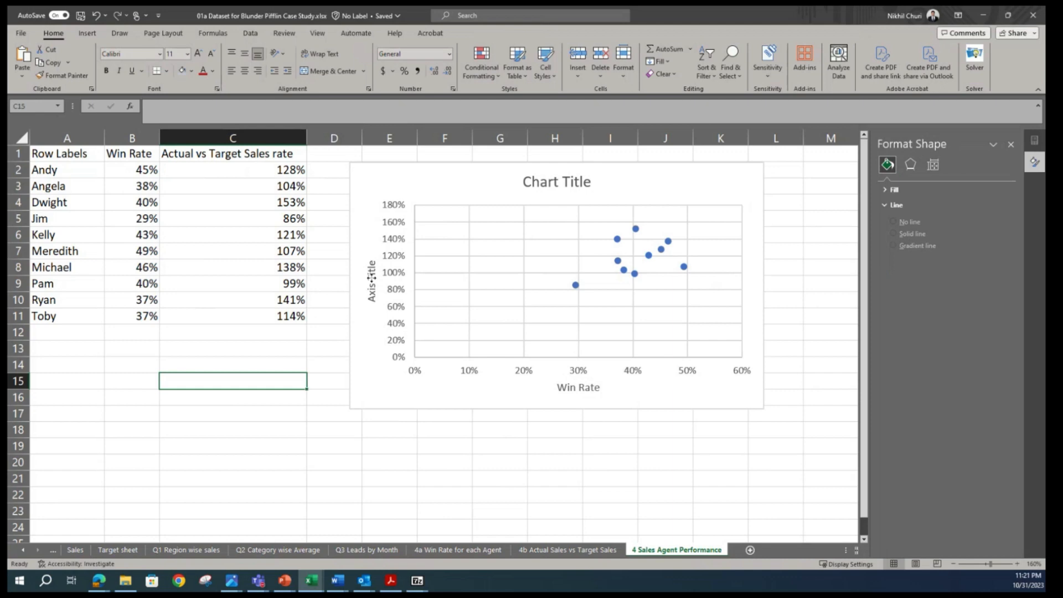
click(371, 281)
double_click(276, 154)
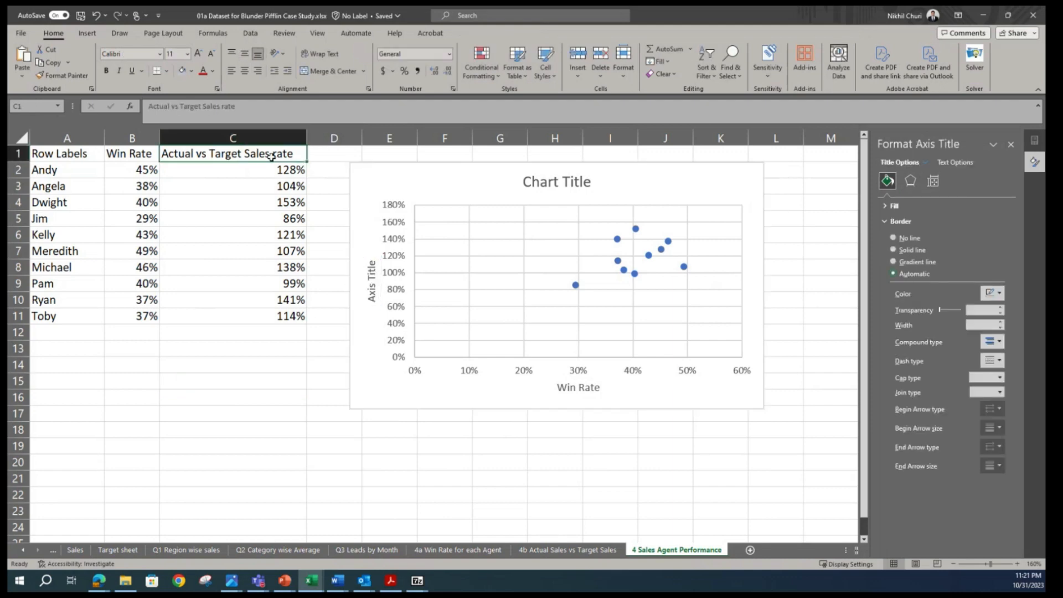
key(BackSpace)
text(R)
click(276, 251)
Reuse the C1 header text "Actual vs Target Sales Rate" as the chart's vertical axis title.
double_click(225, 156)
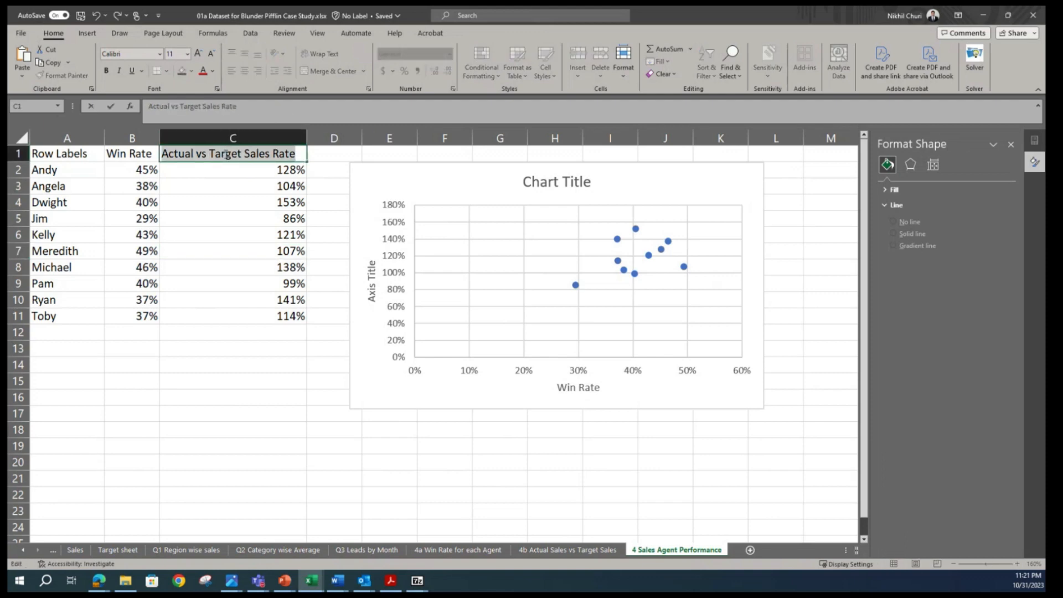
click(369, 275)
double_click(370, 276)
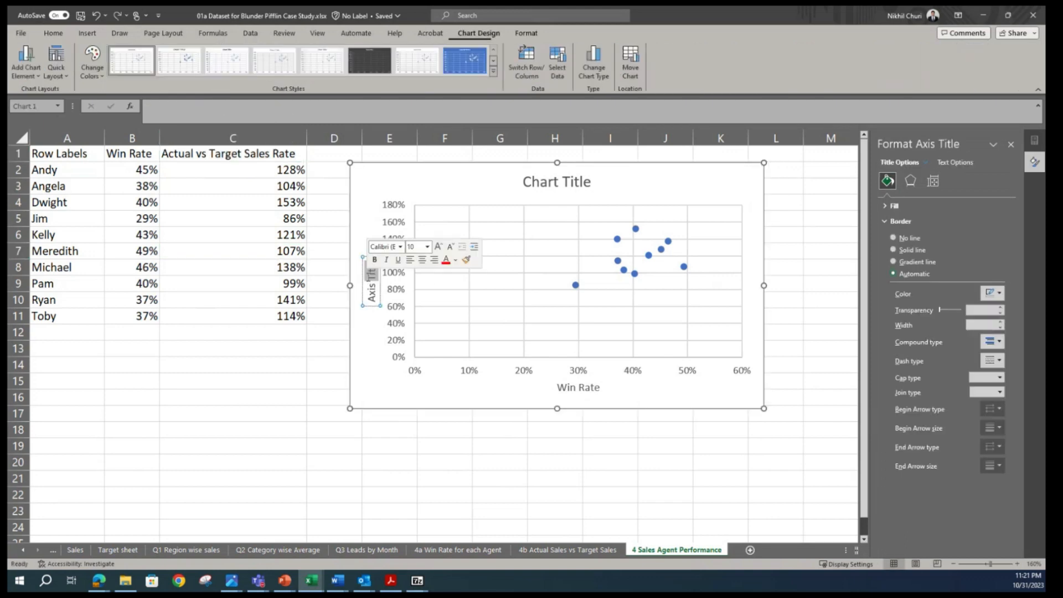
text(Actual vs Target Sales Rate)
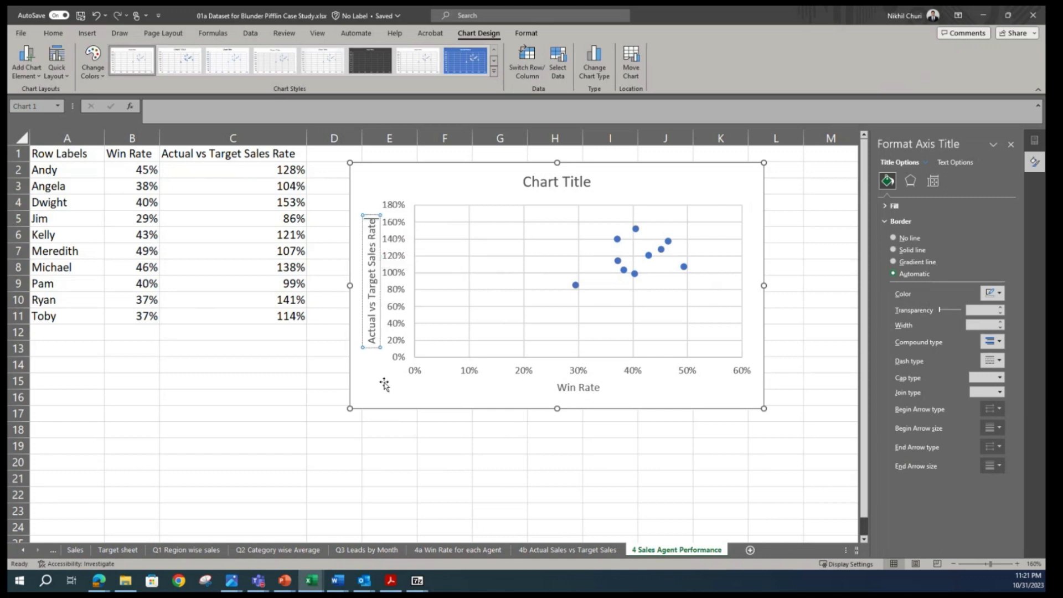
click(278, 388)
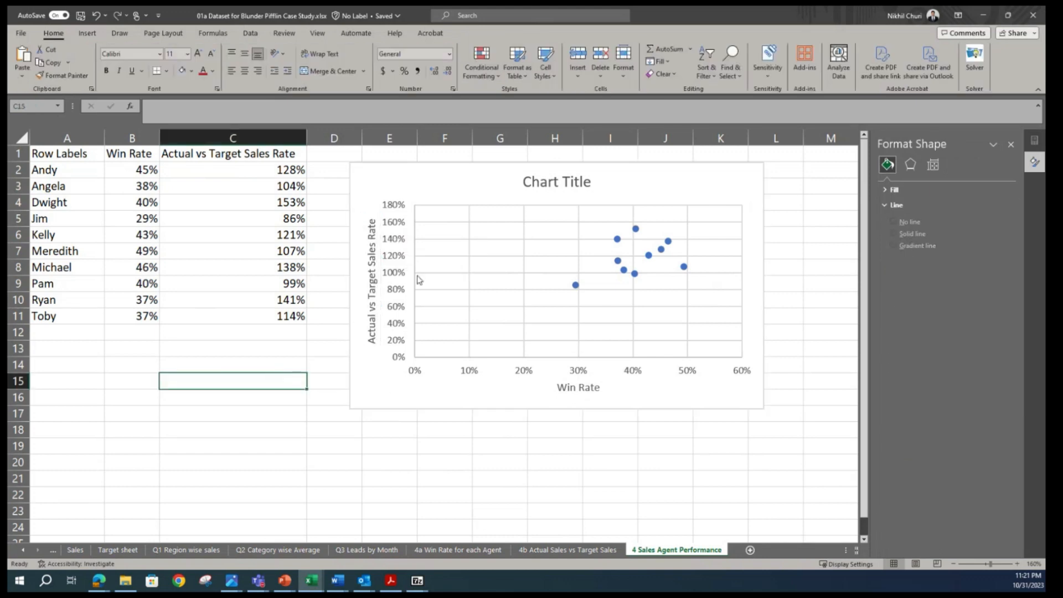
Shift the vertical axis title slightly outward from the axis labels and enlarge the plot area a little toward the chart's lower-right corner.
click(364, 232)
drag(364, 232, 363, 232)
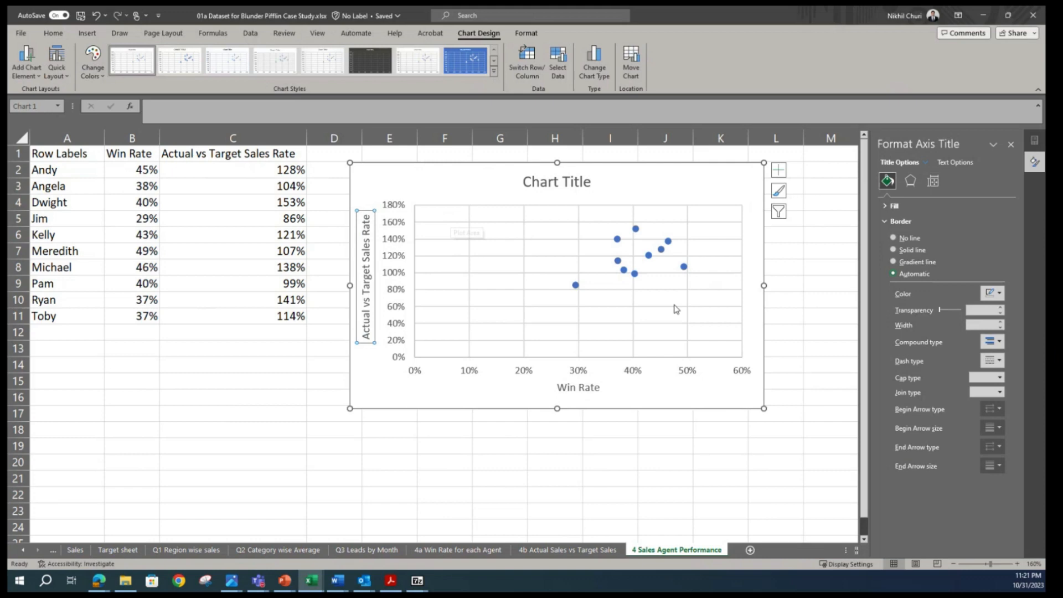
click(737, 358)
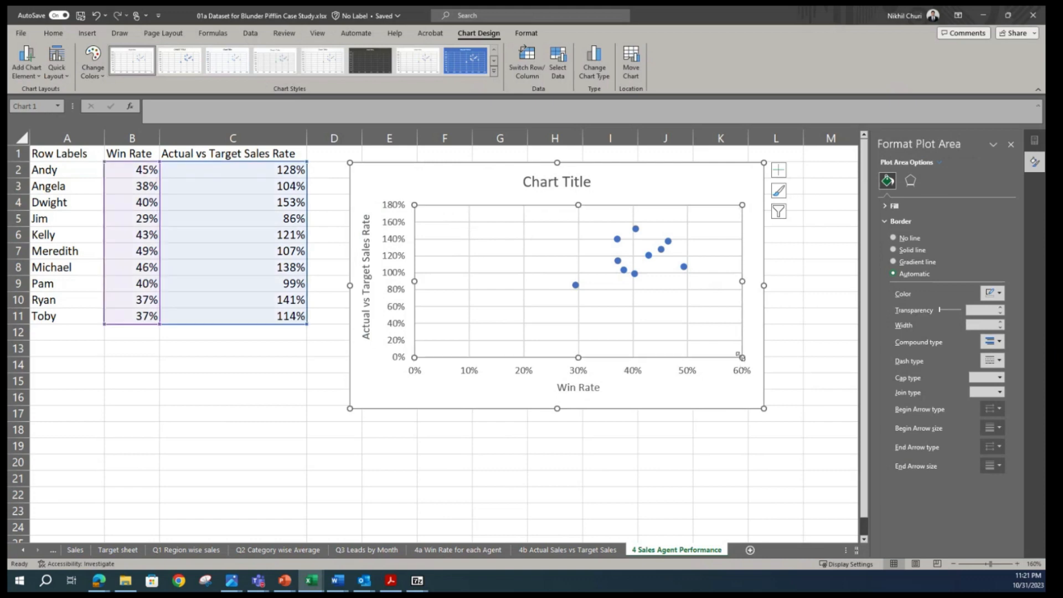
drag(747, 360, 747, 361)
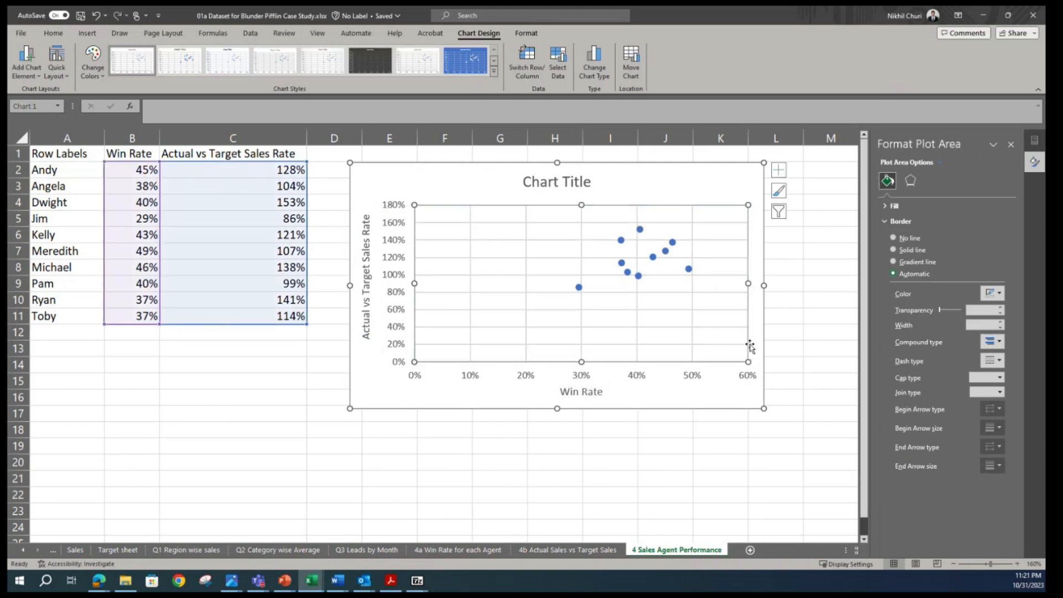
Replace the placeholder chart title with "Scatterplot: Win Rate vs Avtual-Target".
click(546, 186)
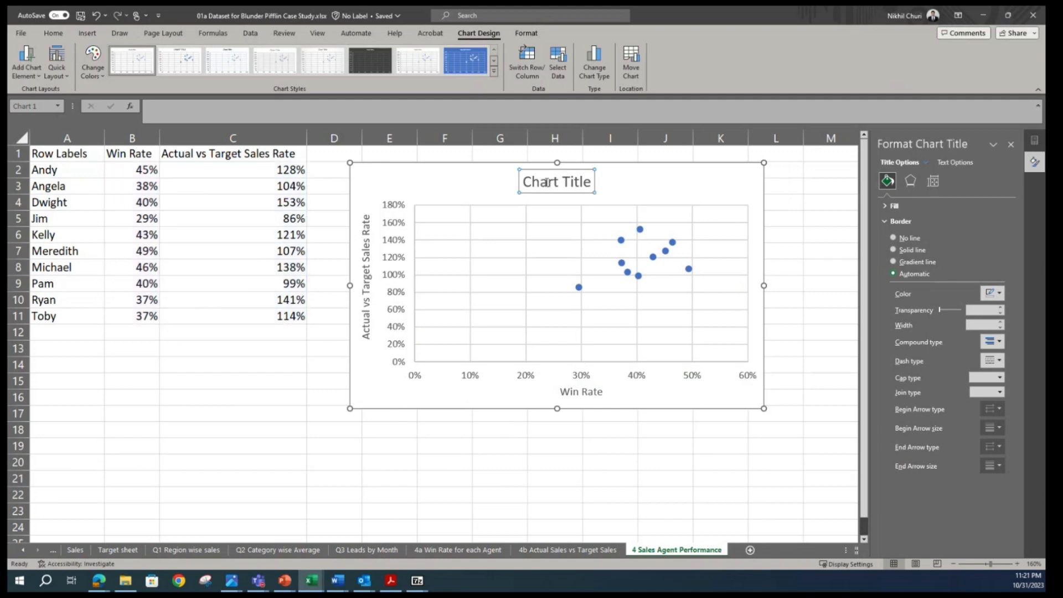
triple_click(546, 185)
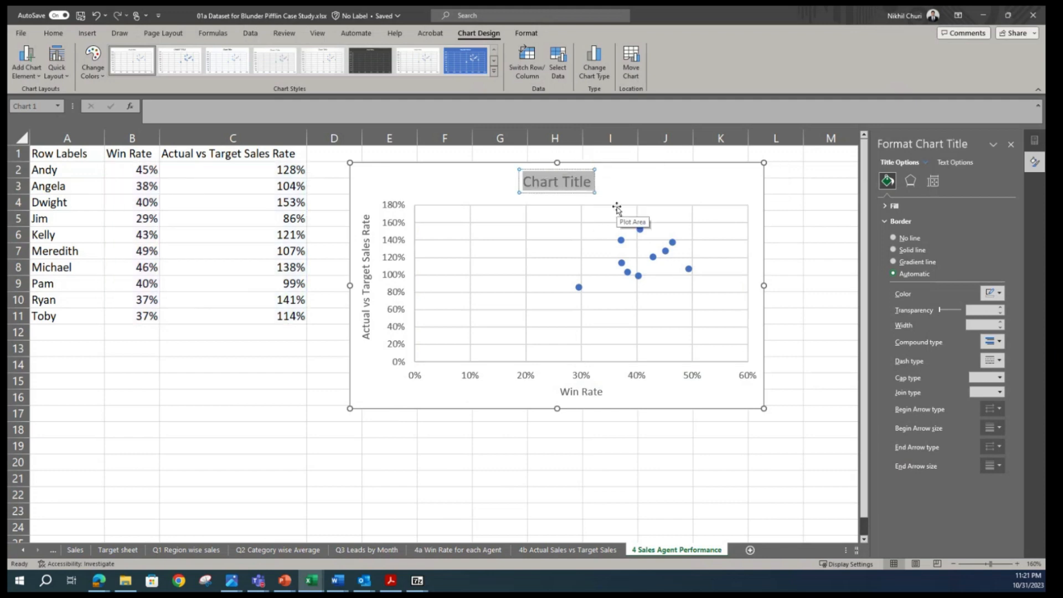
text(Scatterplot)
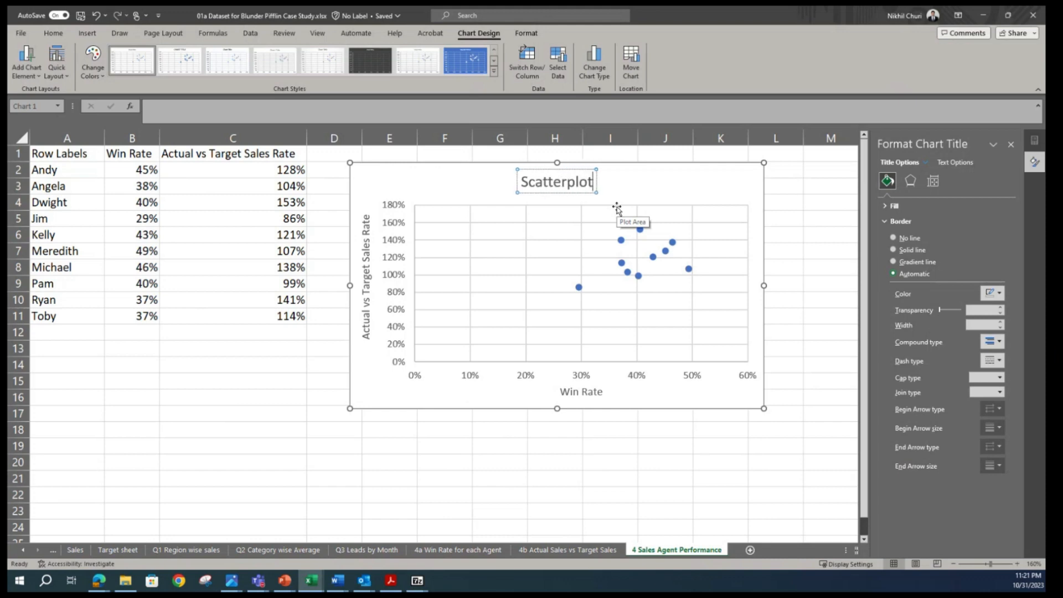
text(: Win Rate vs)
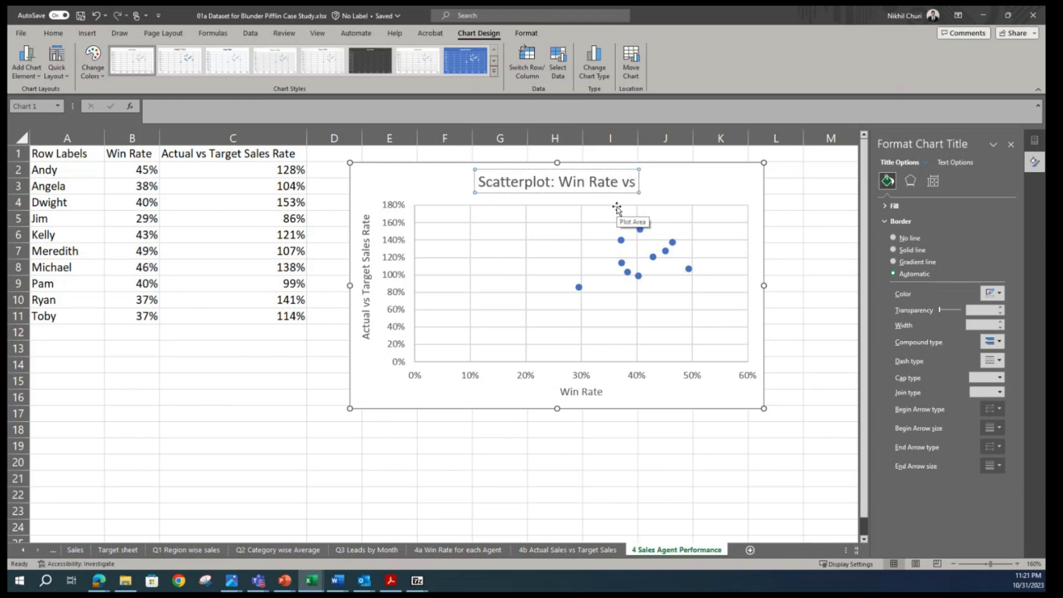
text( Avtual)
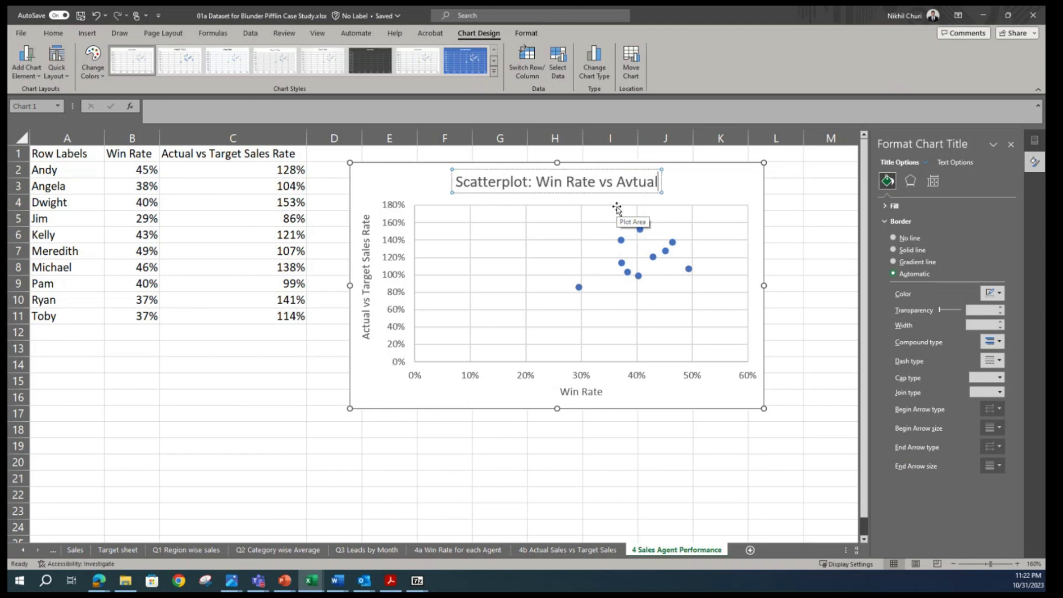
text(-Target)
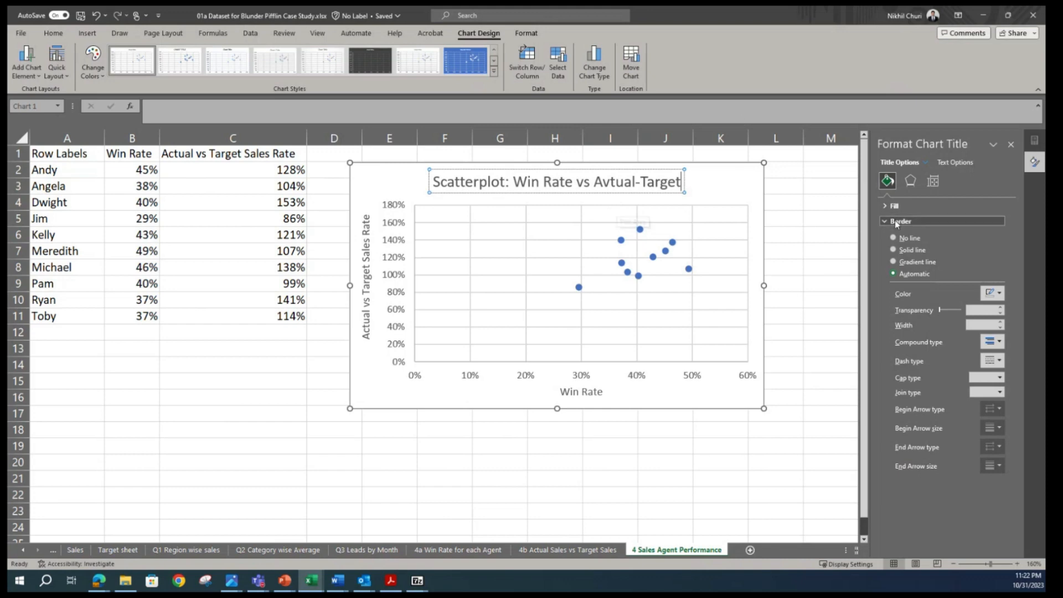
click(836, 267)
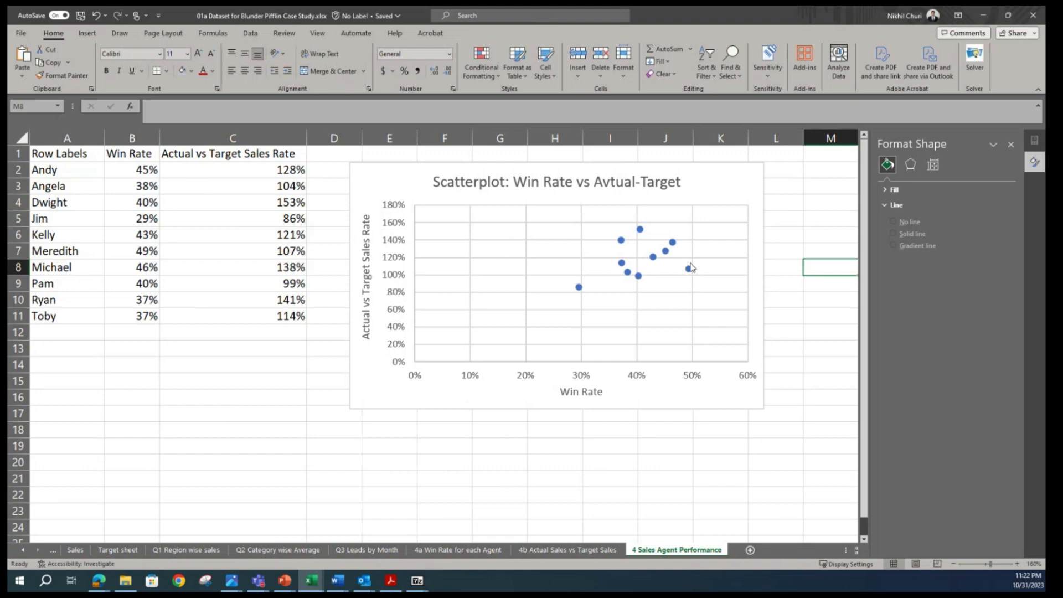
Examine the scatter point with the highest win rate and match it to its agent's row in the data table.
mouse_move(689, 271)
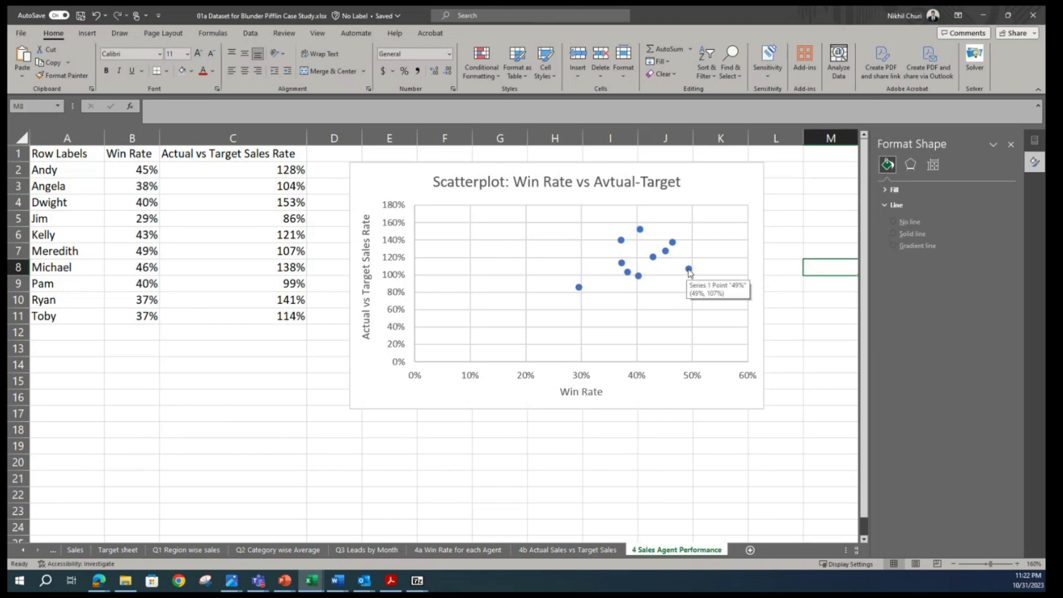
click(689, 271)
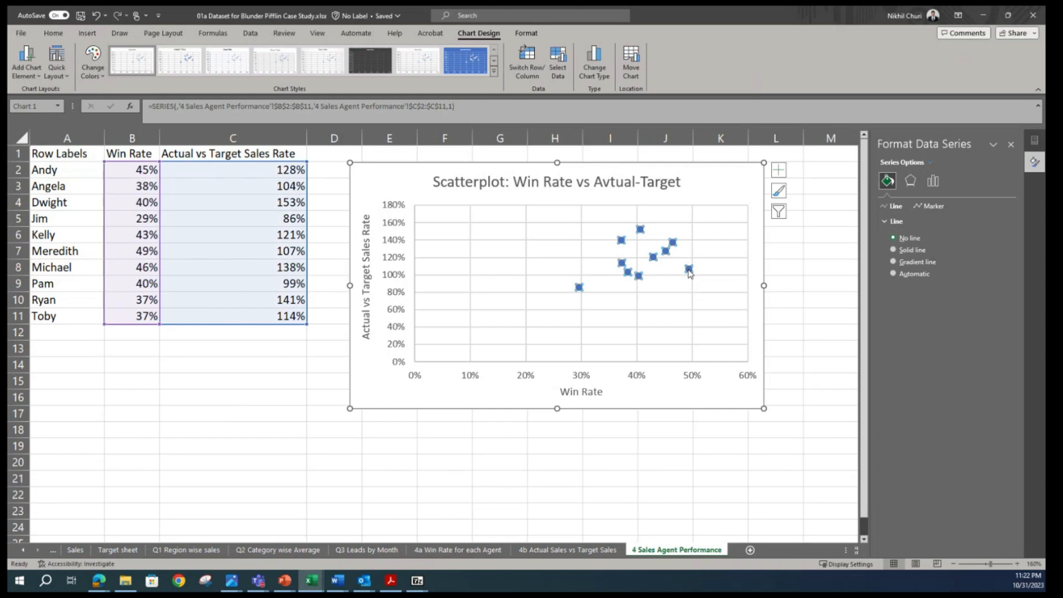
click(776, 272)
mouse_move(689, 270)
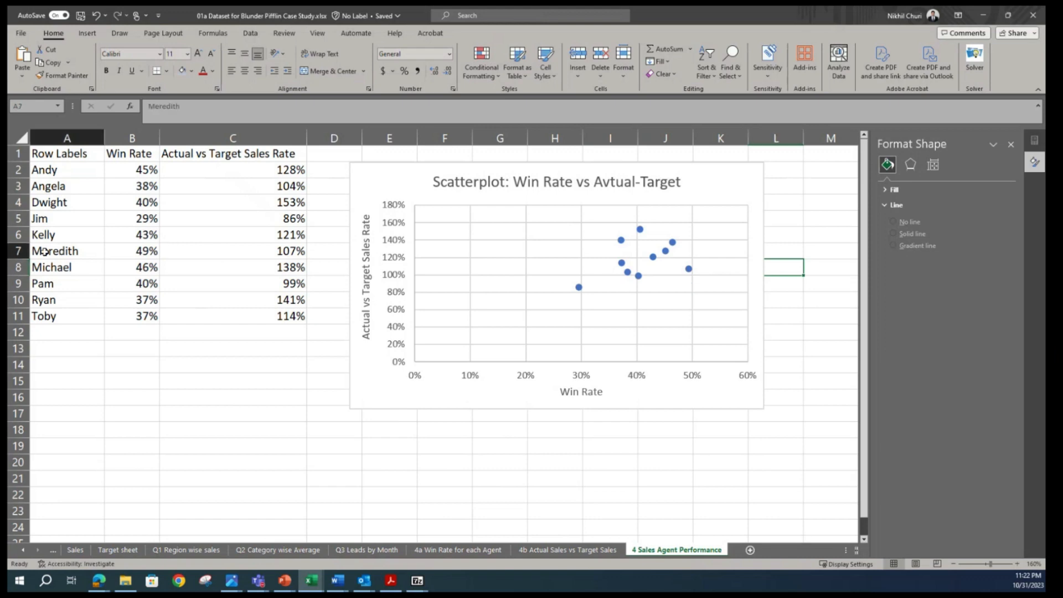
click(22, 250)
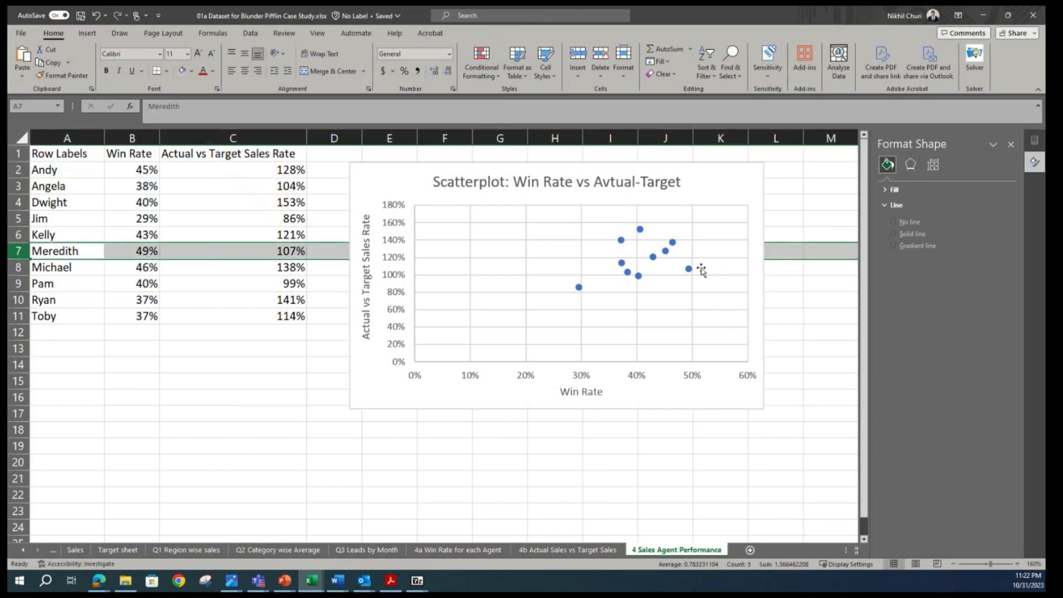
click(786, 276)
click(688, 268)
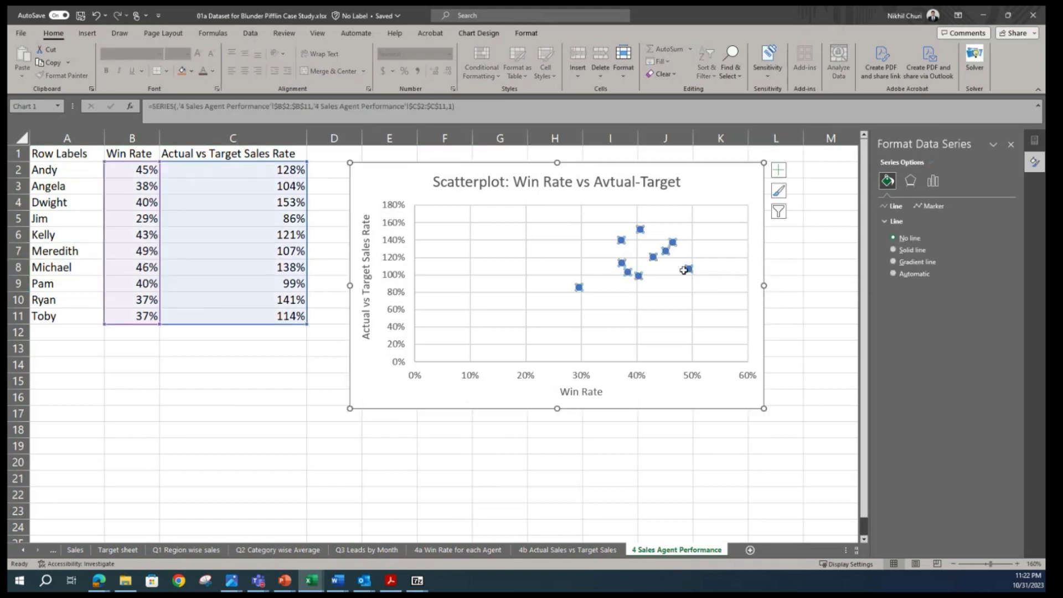
click(791, 314)
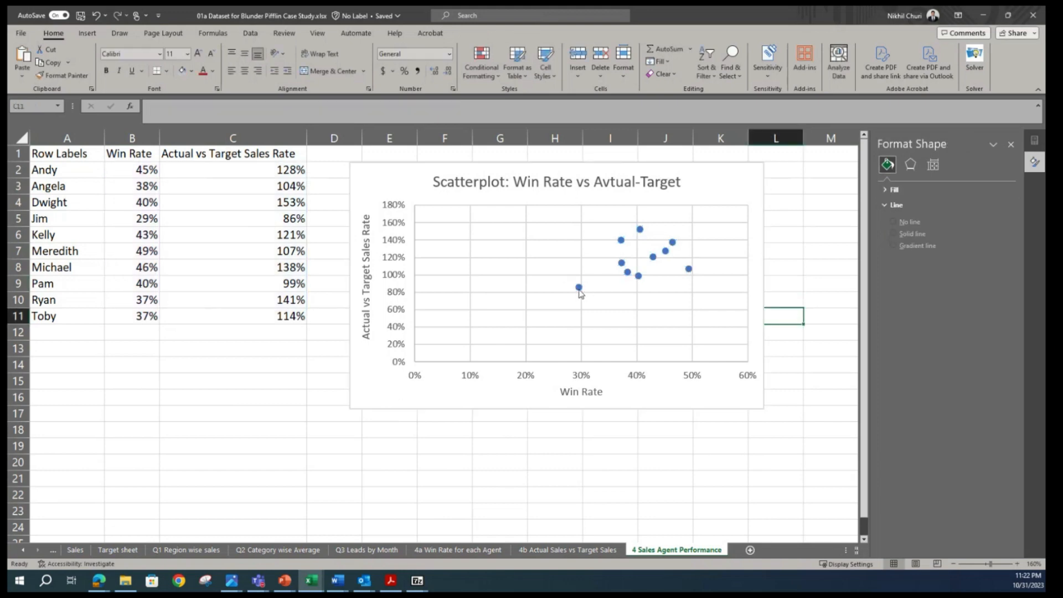
Examine the scatter point with the lowest win rate and match it to its agent's row in the data table.
mouse_move(580, 290)
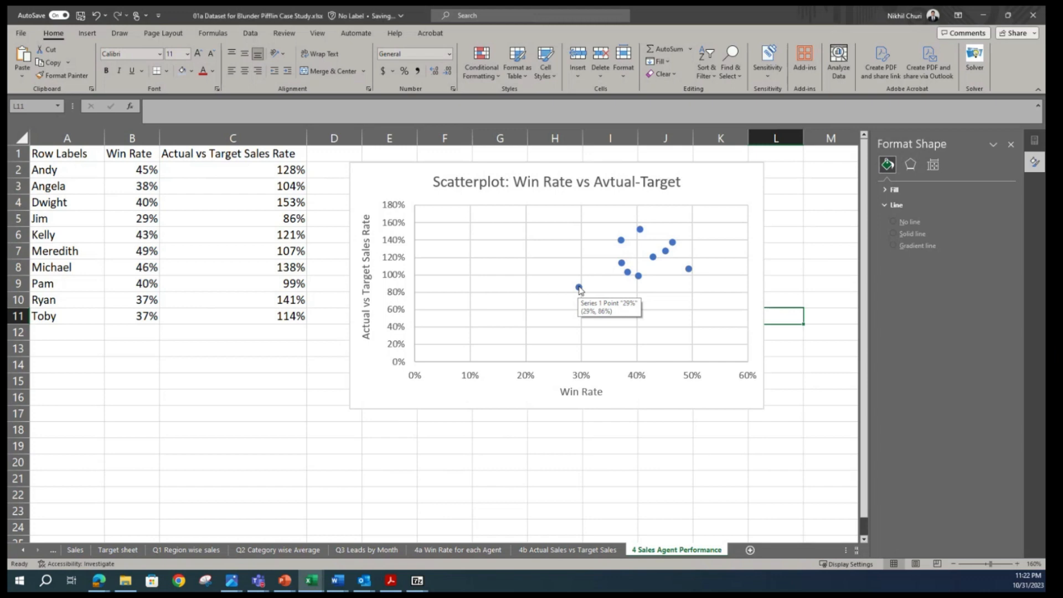
click(579, 288)
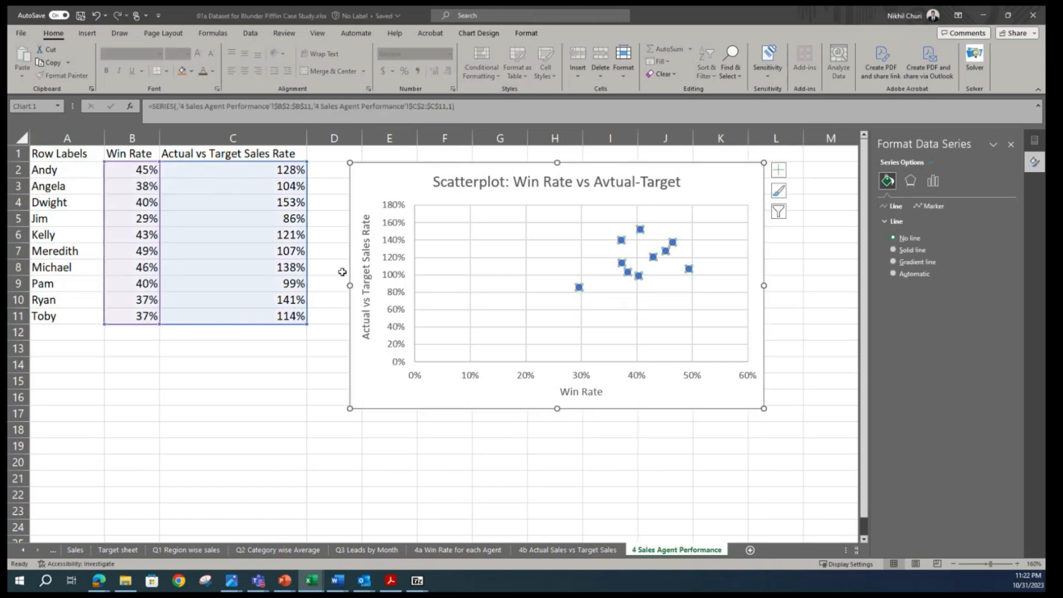
click(813, 299)
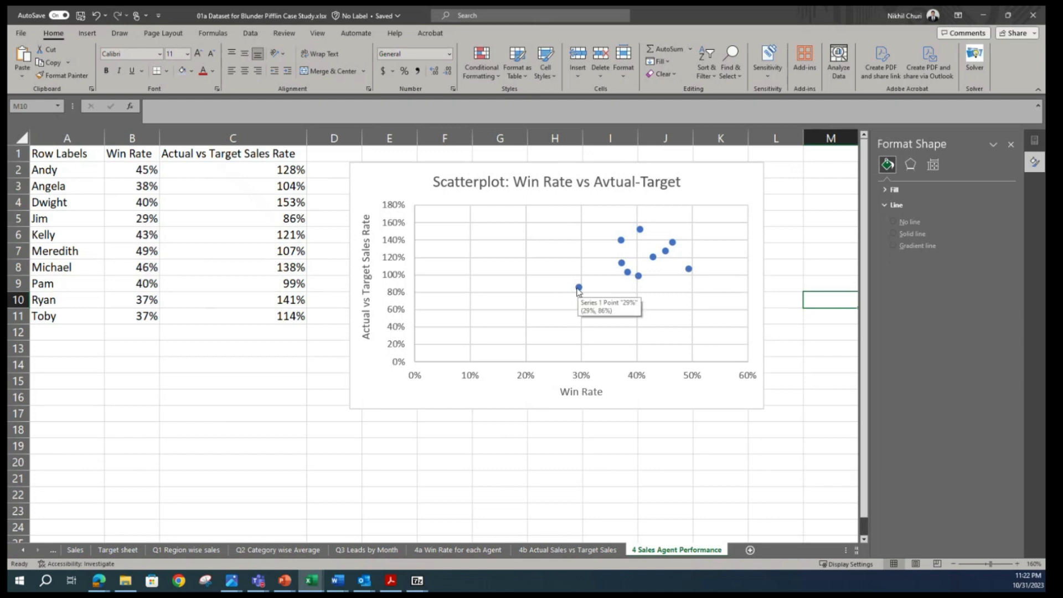
click(18, 218)
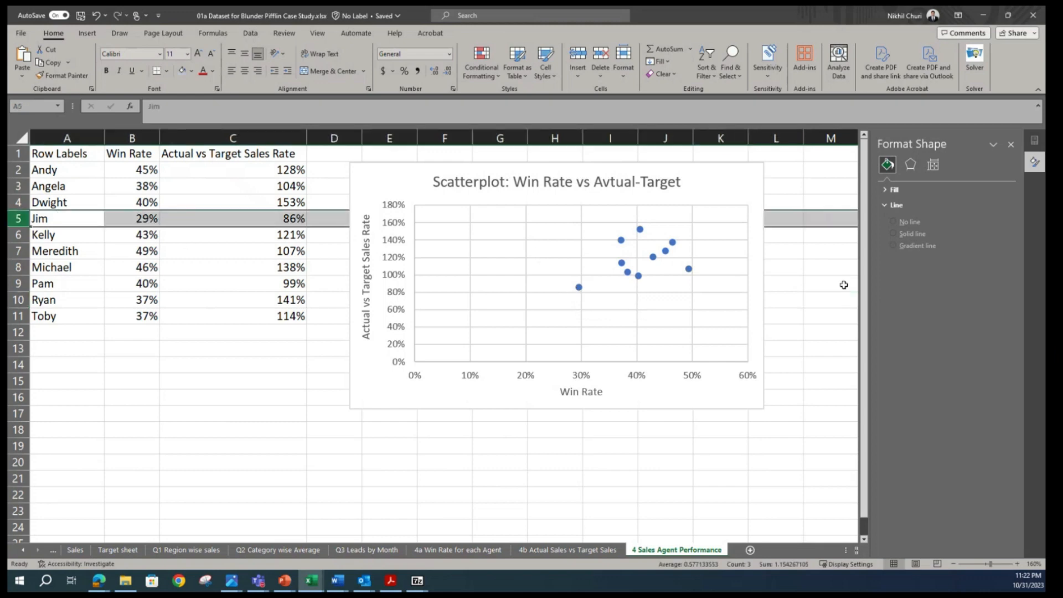
click(798, 282)
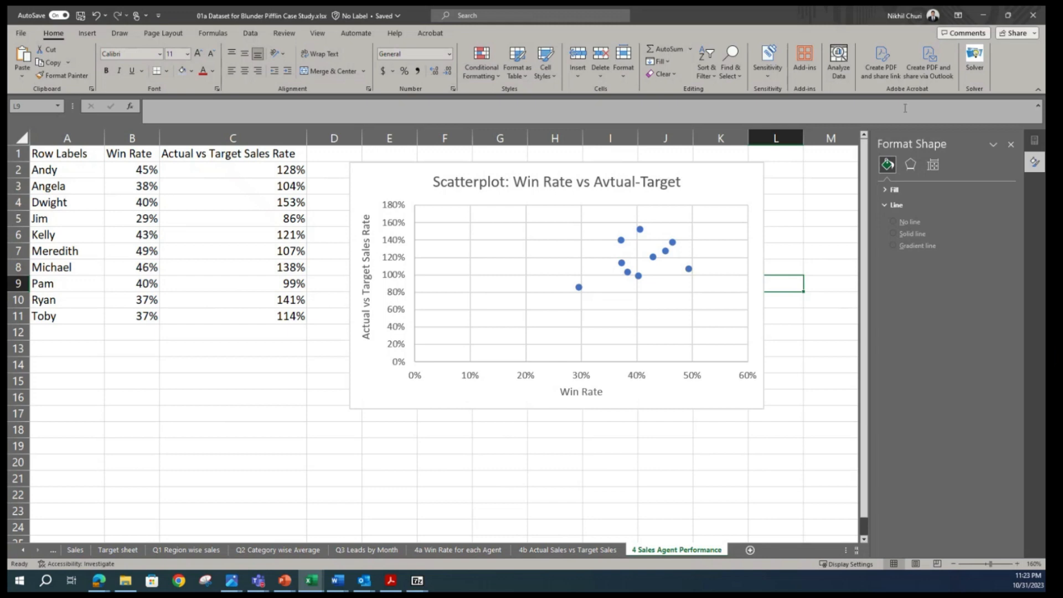
Add data labels to the scatter points and enlarge the chart from its lower-right corner to about column L, row 20.
click(746, 181)
click(811, 278)
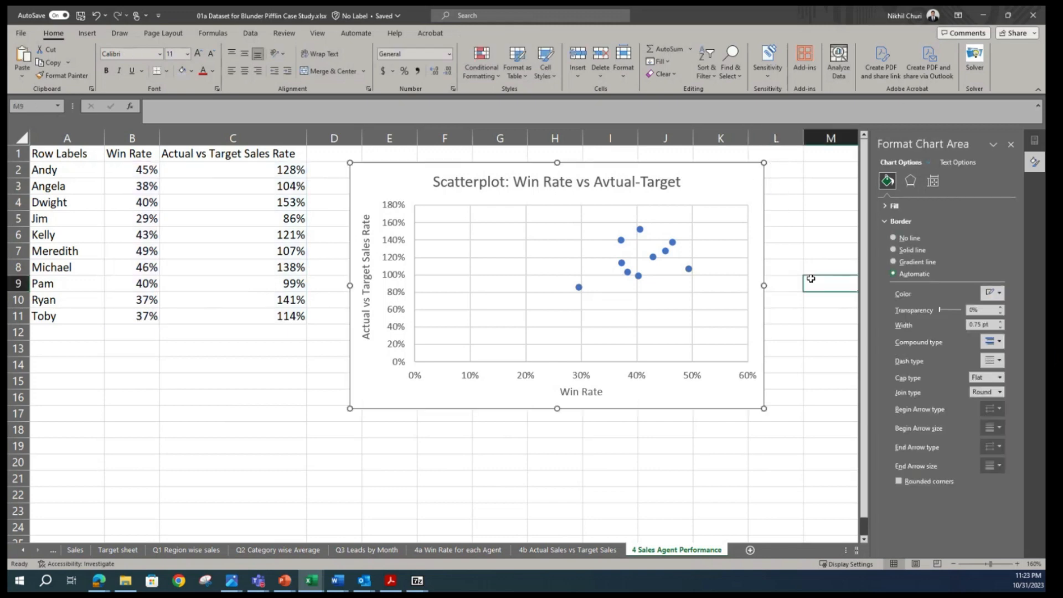
click(730, 182)
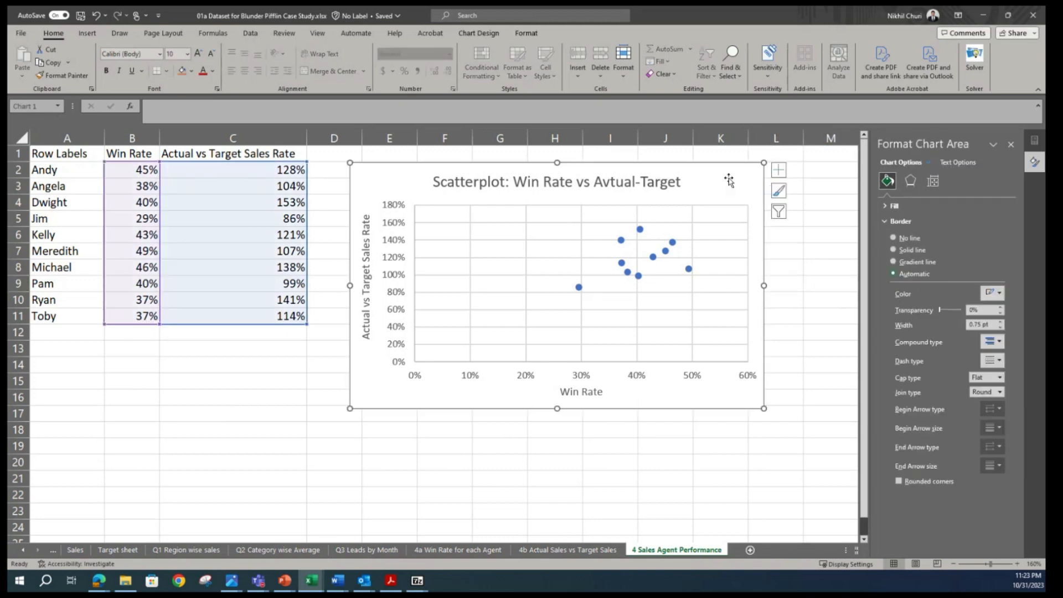
click(779, 170)
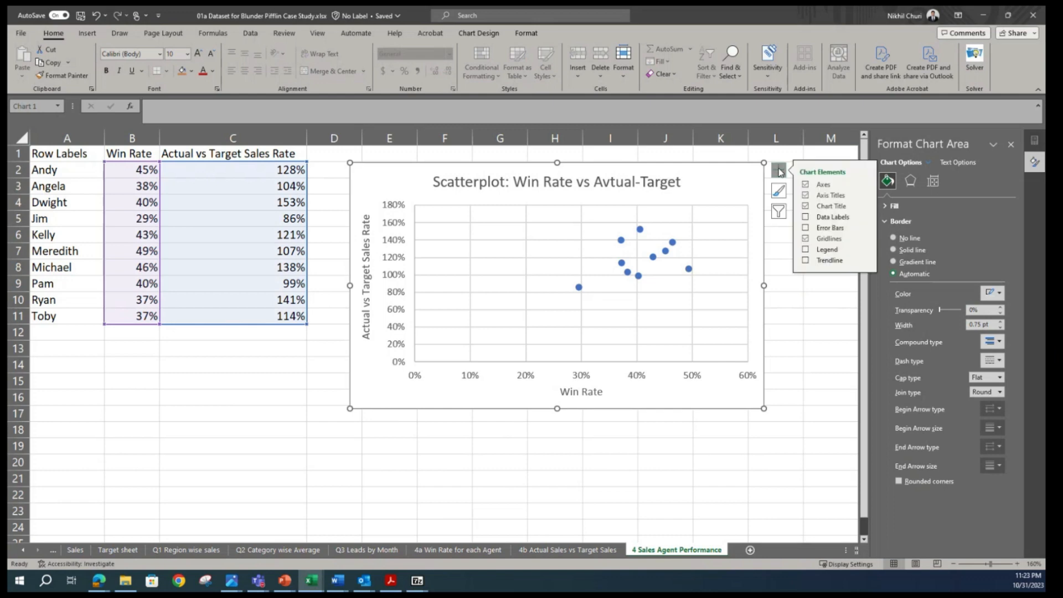
click(806, 217)
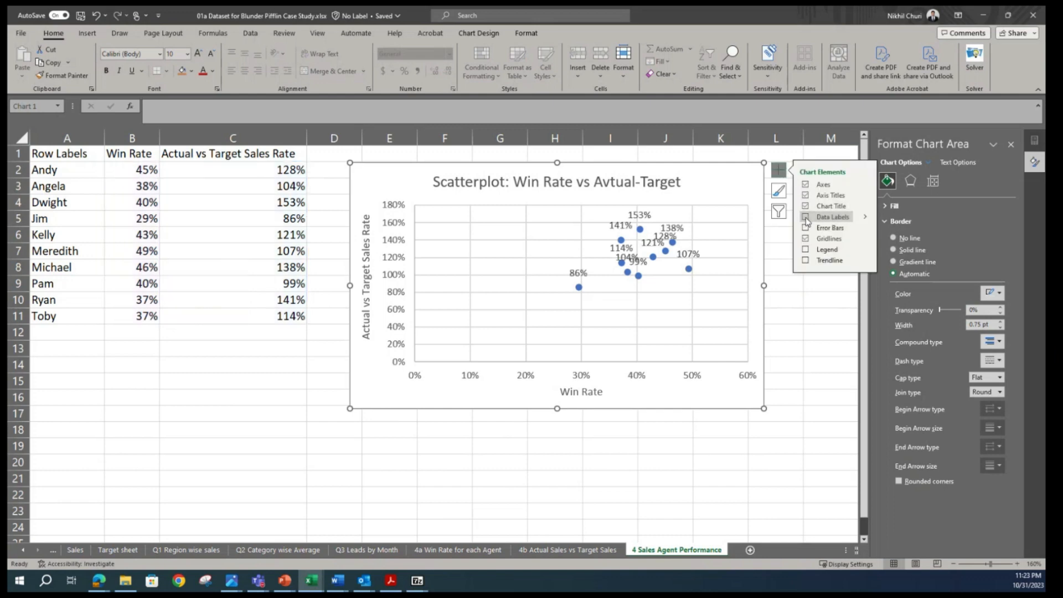
click(811, 320)
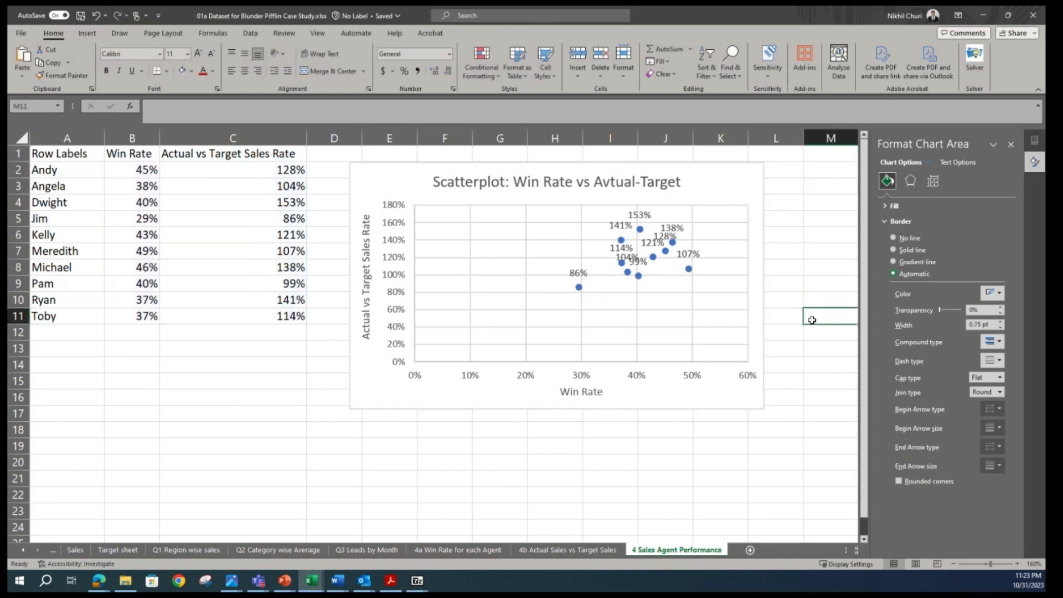
click(749, 394)
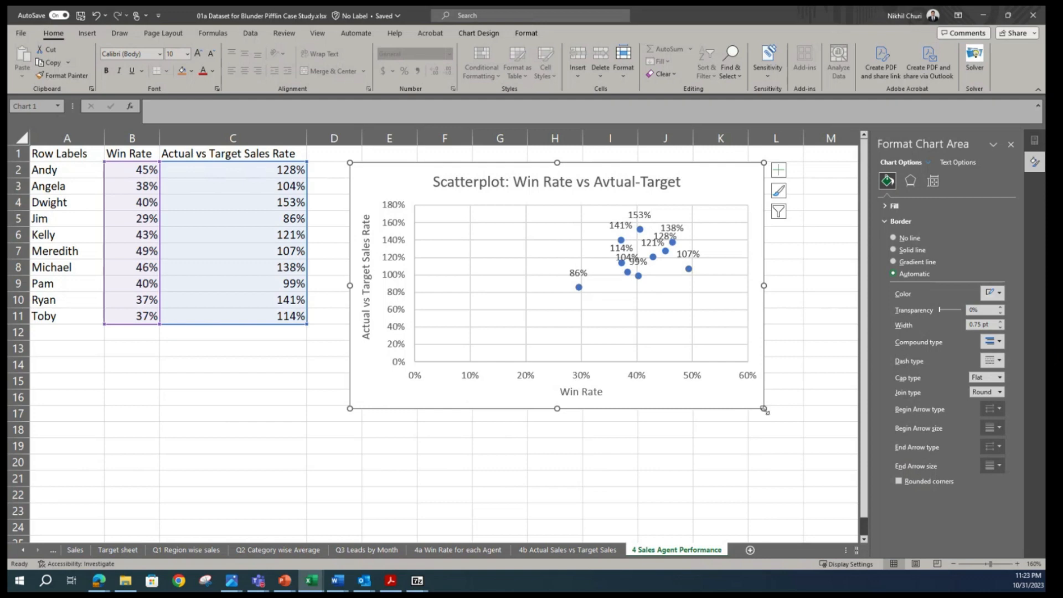
drag(763, 409, 799, 460)
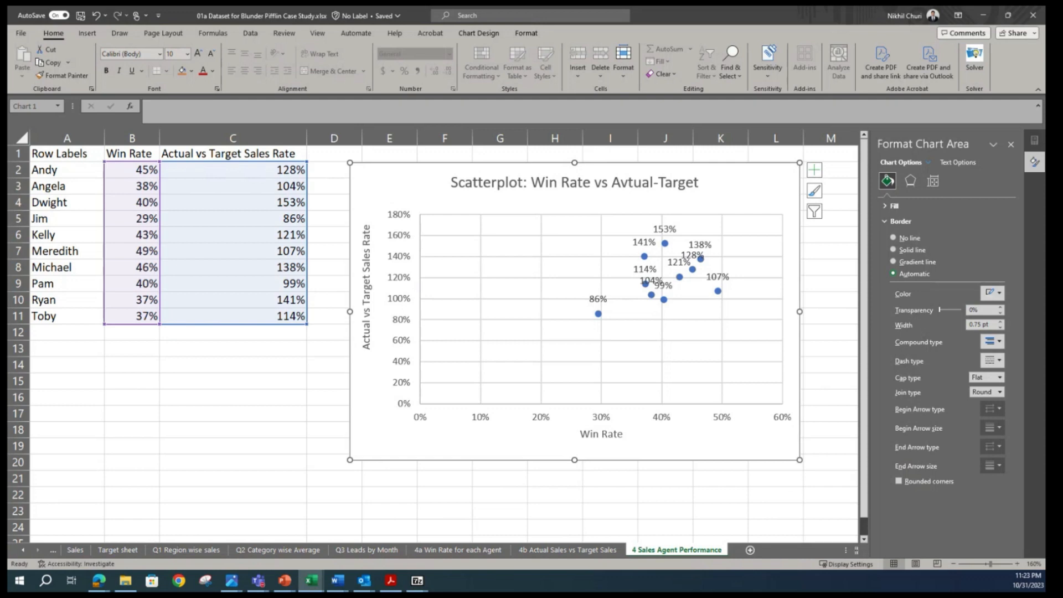
Include the agent names from cells A2:A11 in the scatter chart's data labels using Value From Cells.
click(815, 170)
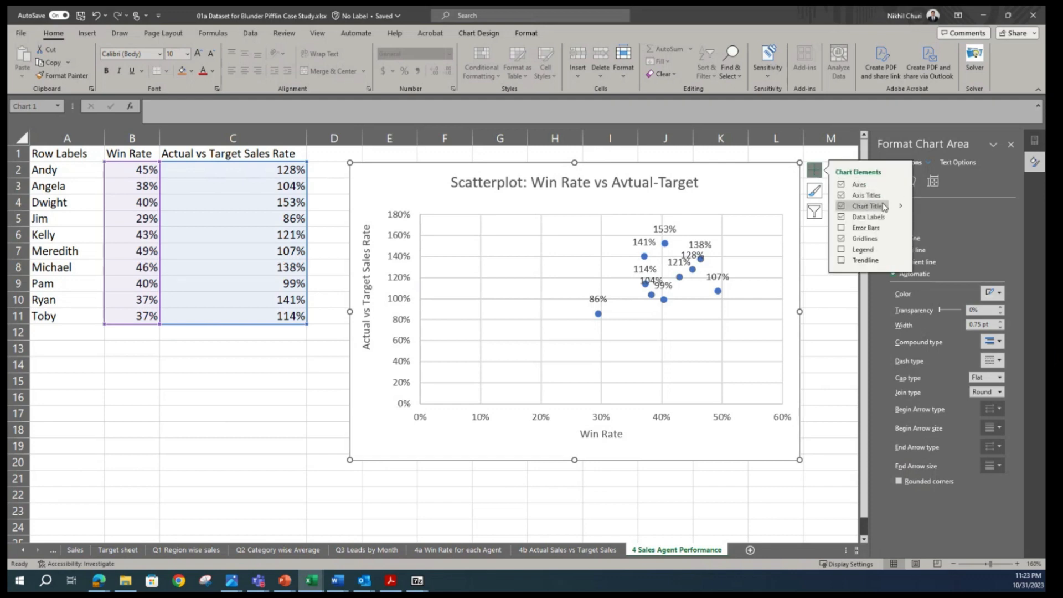
click(901, 217)
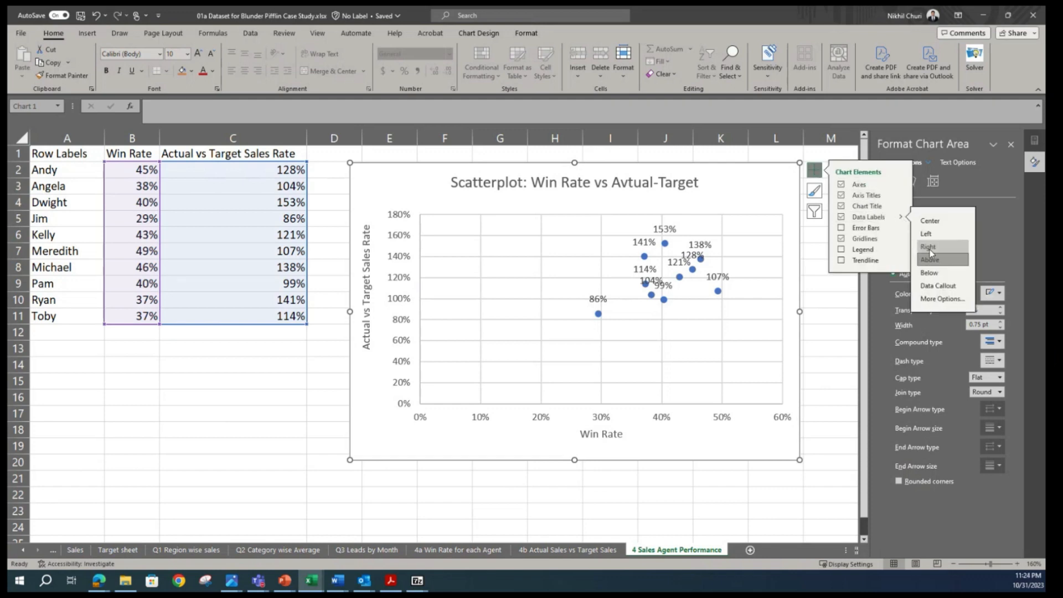
click(943, 300)
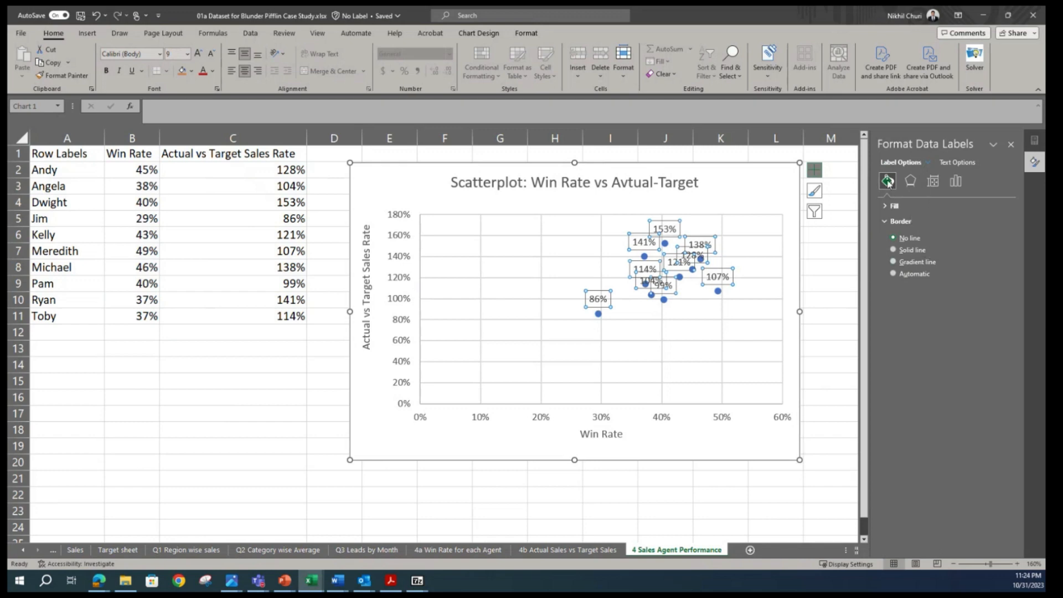
click(957, 185)
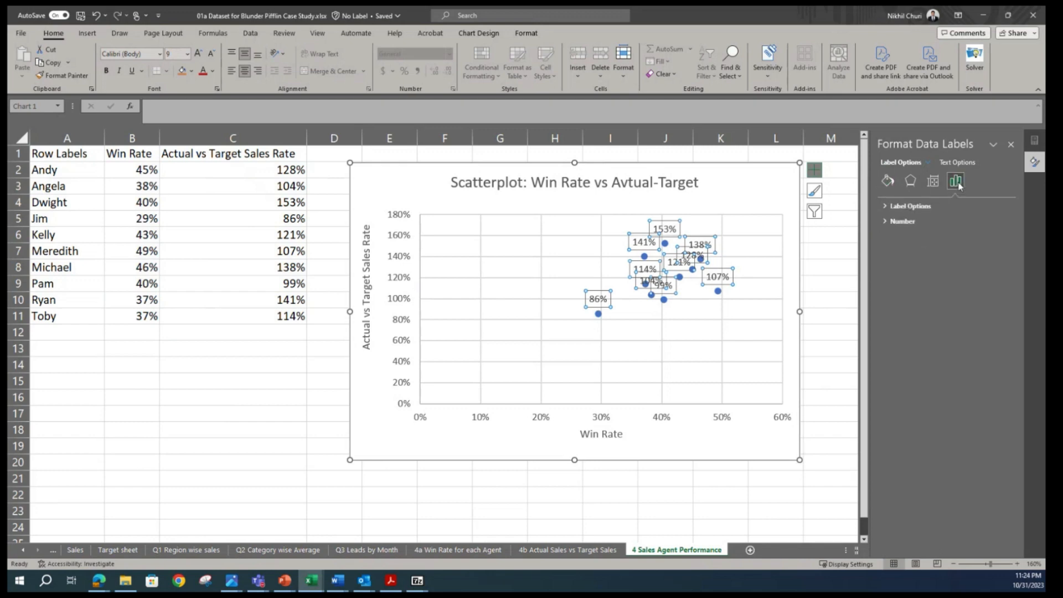
click(884, 207)
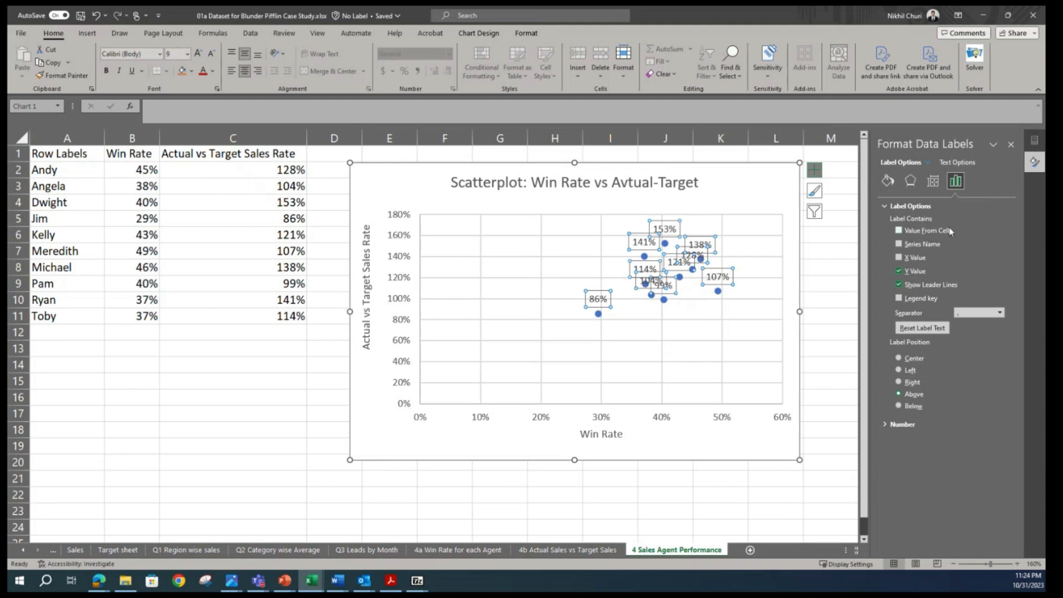
click(898, 230)
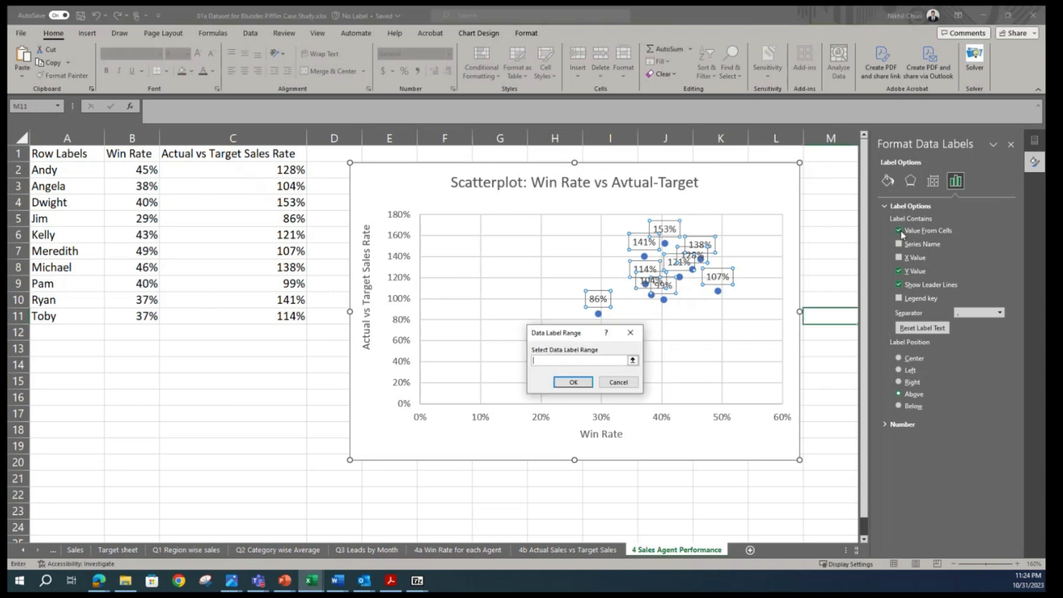
click(632, 360)
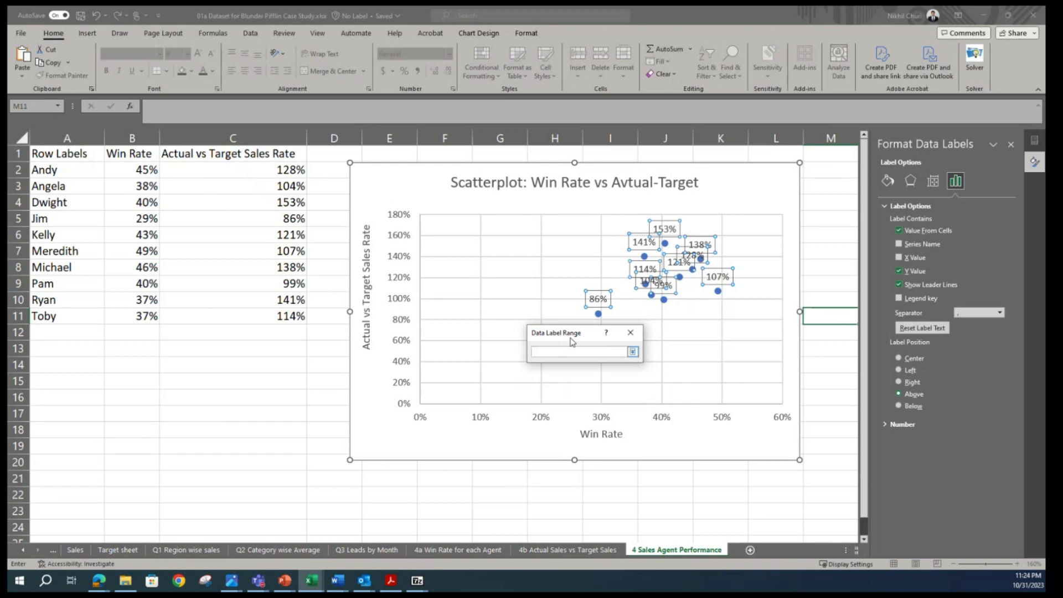
drag(64, 169, 48, 314)
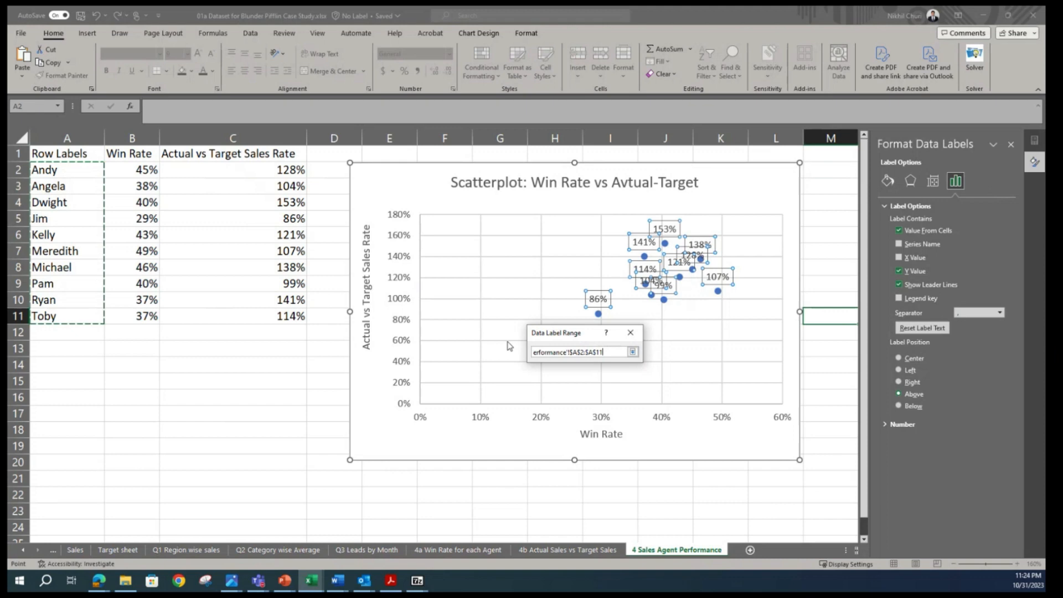
click(633, 353)
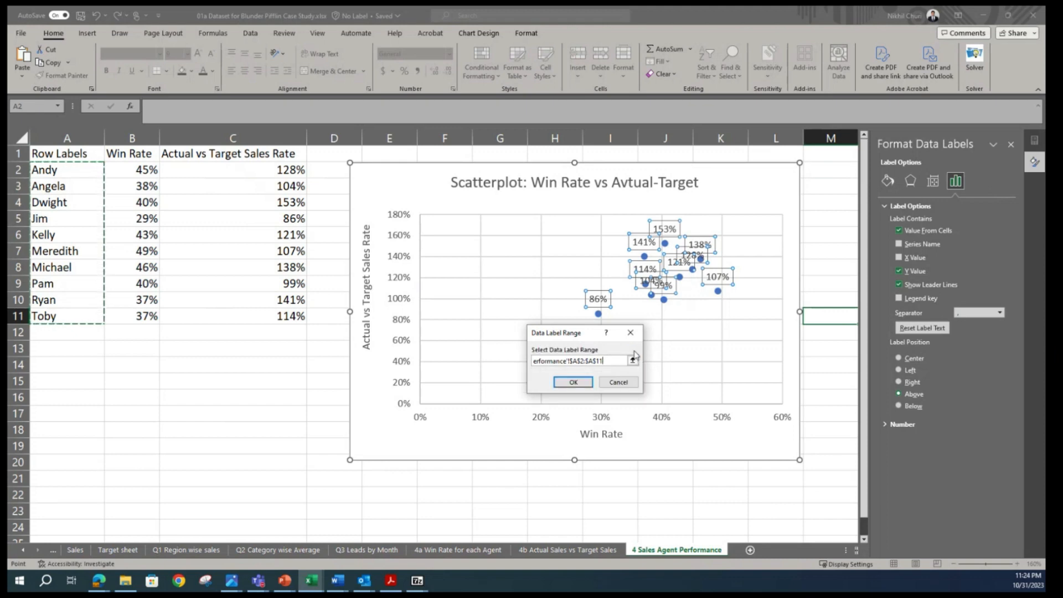
click(573, 382)
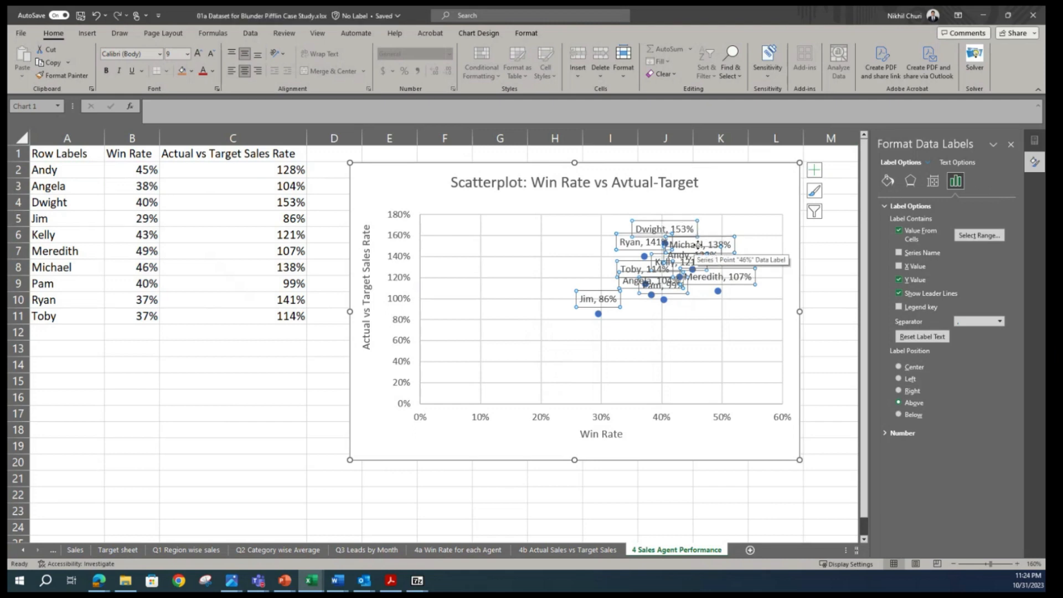
Extend the plot area slightly upward toward the chart title.
click(441, 220)
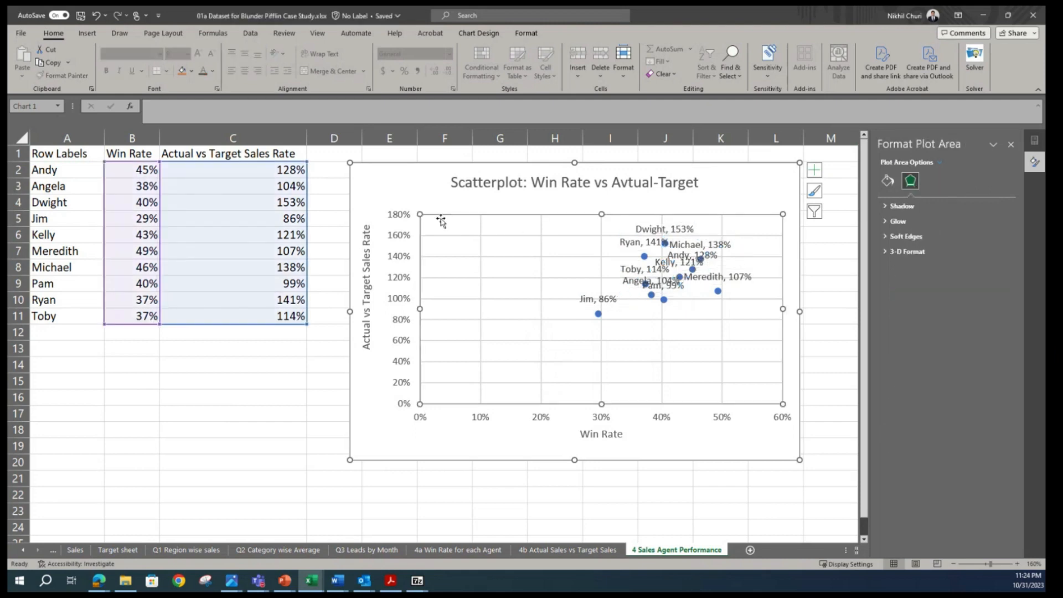
drag(419, 213, 421, 200)
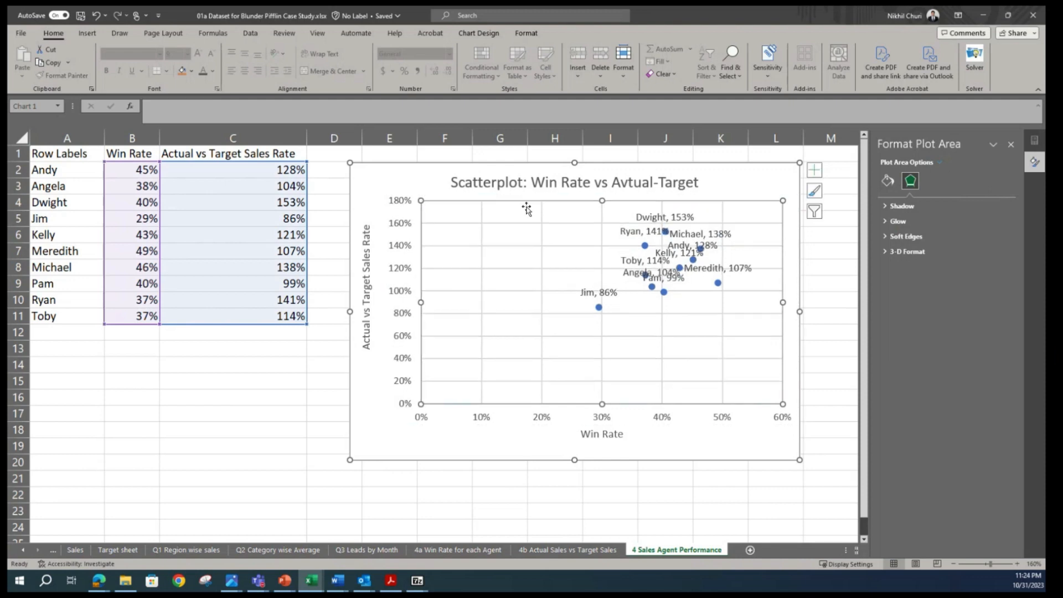
click(765, 174)
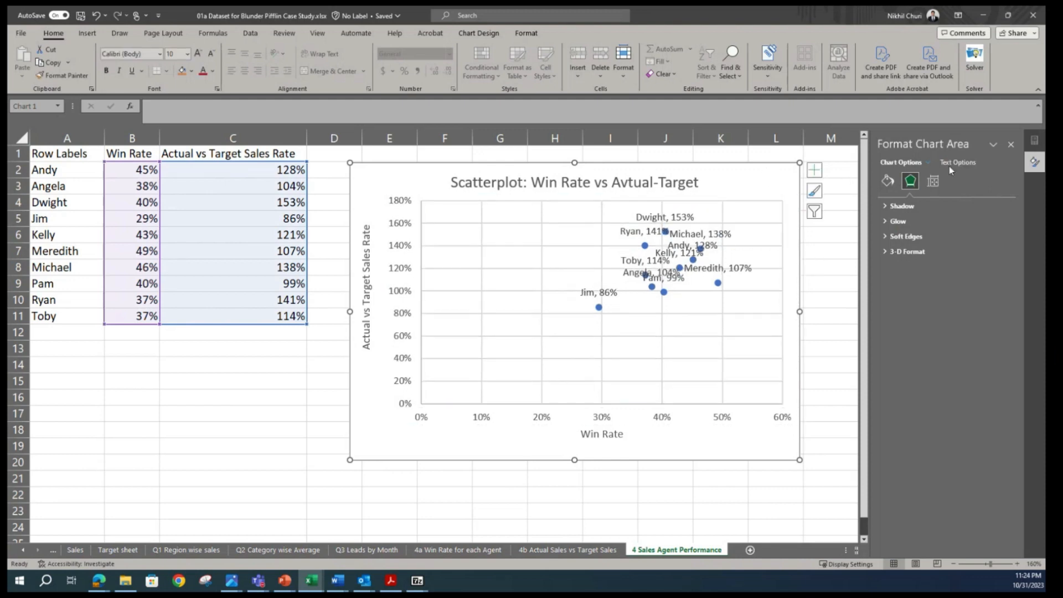
Remove the Y Value from the data labels, keeping the agent names from the cells.
click(814, 173)
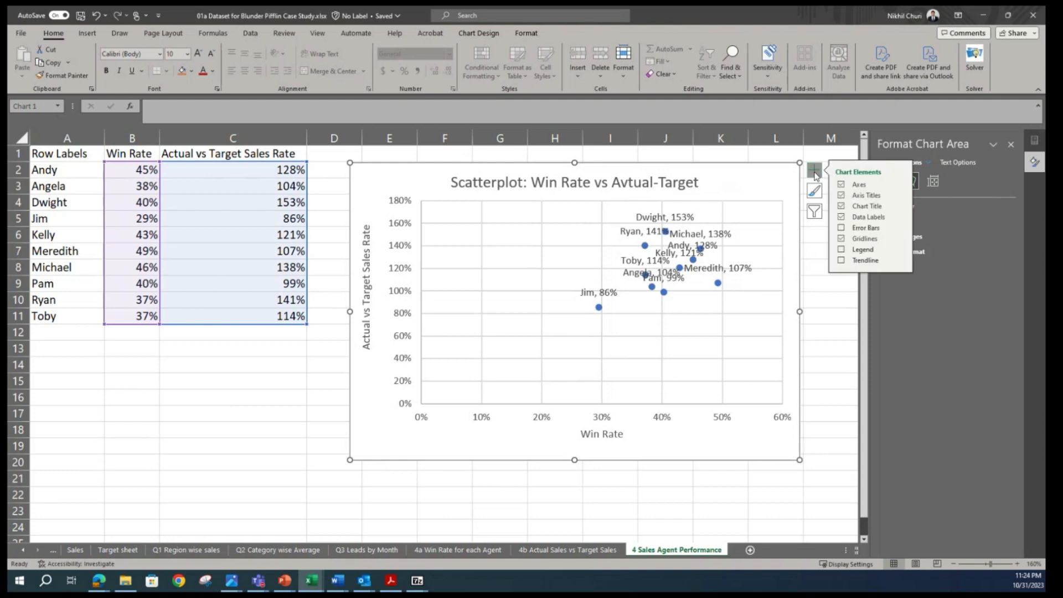
click(901, 217)
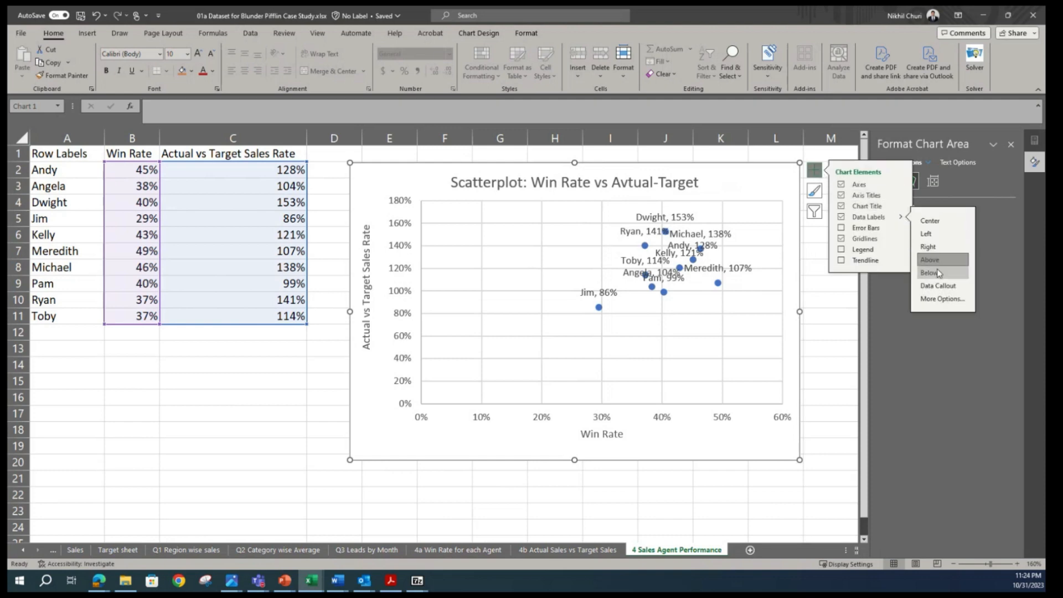
click(943, 299)
click(909, 206)
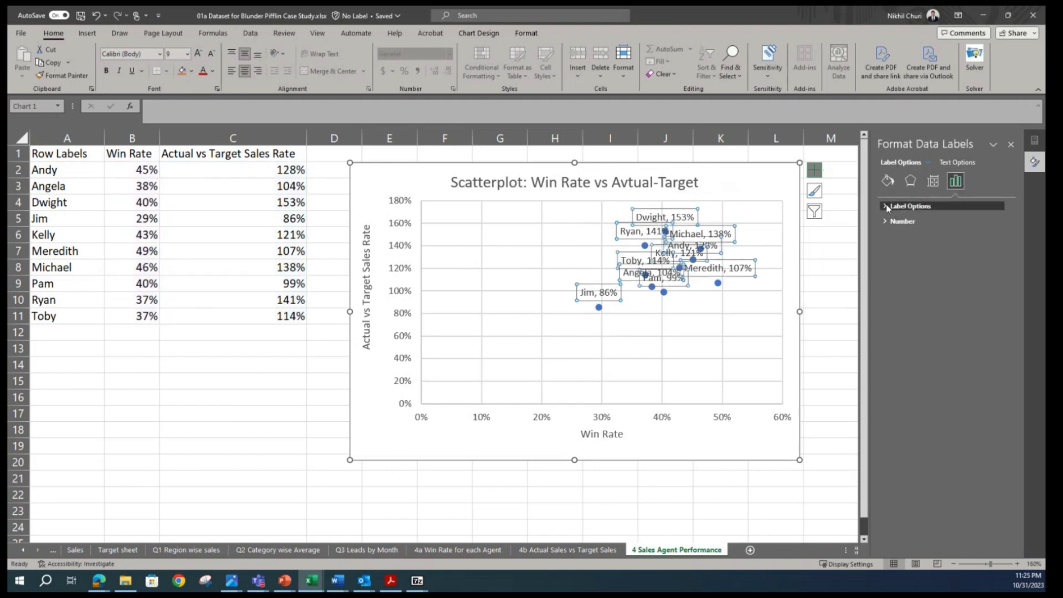
click(908, 205)
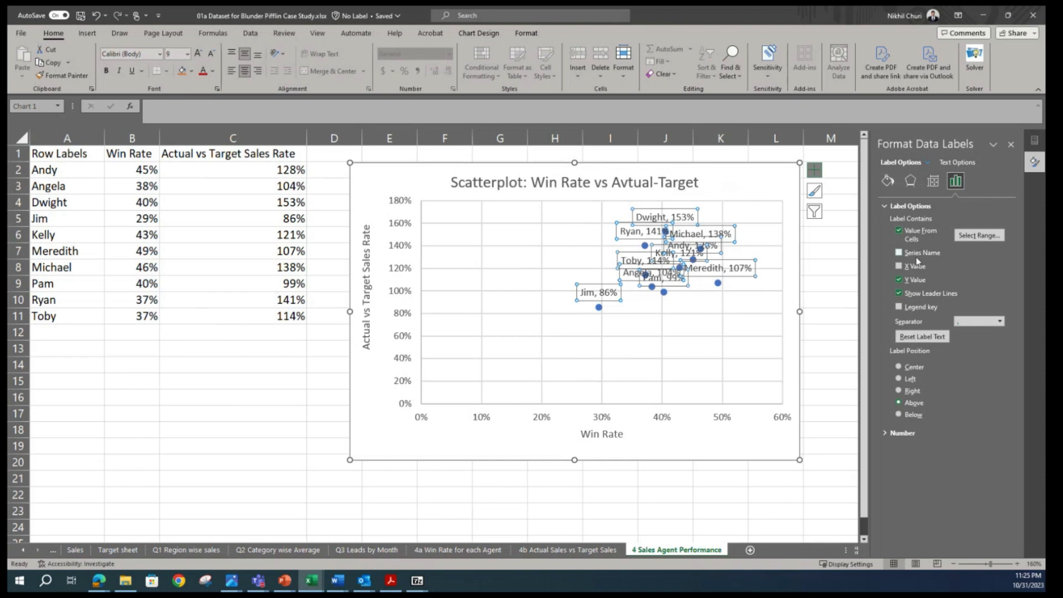
click(899, 279)
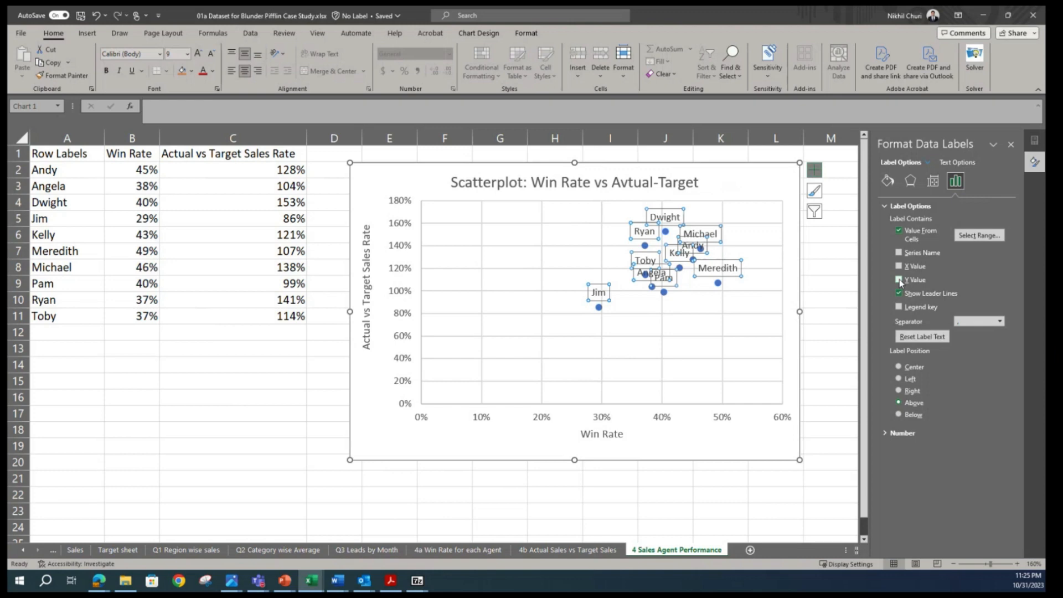
click(832, 269)
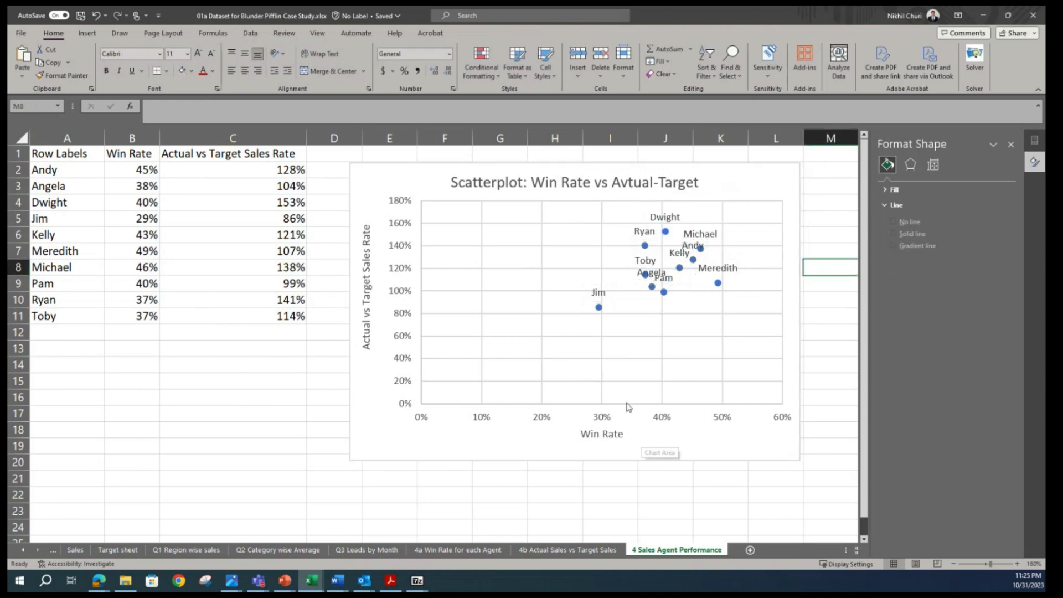
Stretch the plot area down toward the Win Rate axis title and enlarge the chart to span about columns D to M, rows 1 to 24.
click(607, 408)
drag(607, 408, 604, 429)
click(354, 183)
drag(350, 163, 315, 153)
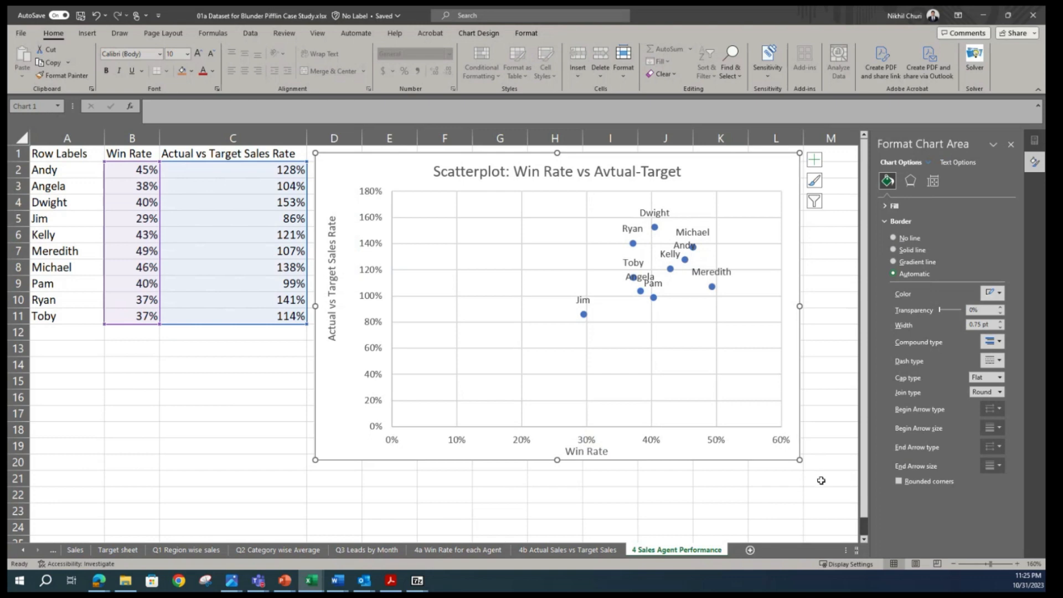
drag(799, 461, 835, 529)
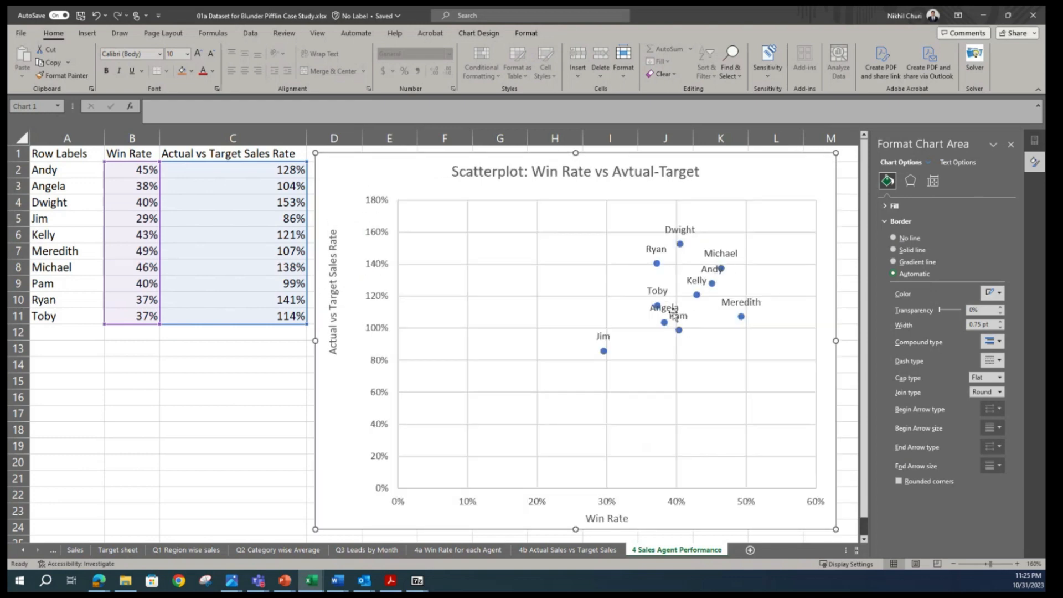
click(675, 315)
click(847, 234)
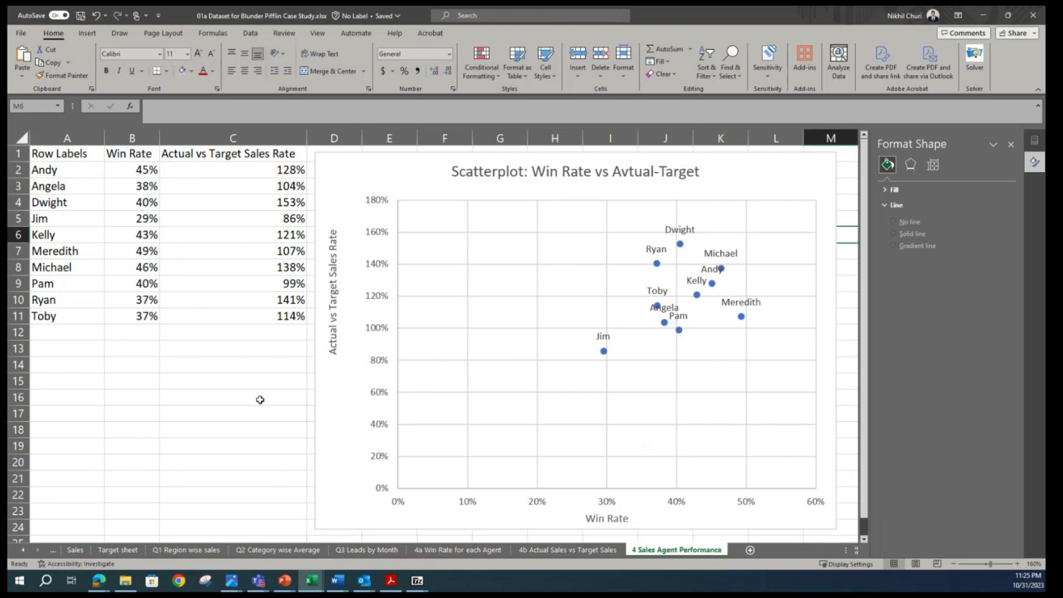
click(259, 399)
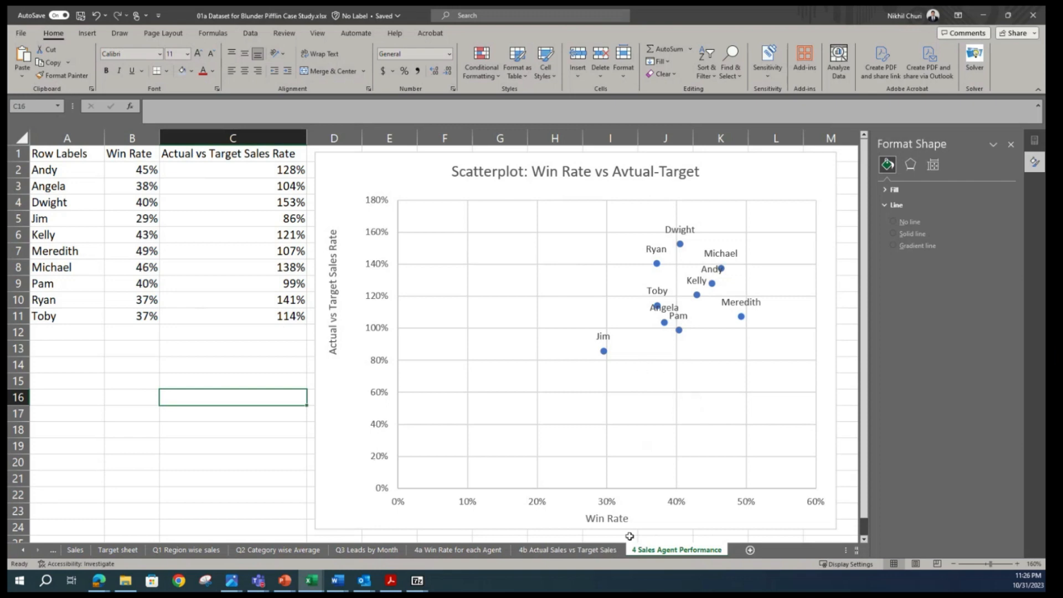
Draw a vertical straight line about 3.47" tall at the 40% win rate, spanning the plot area's full height.
click(146, 419)
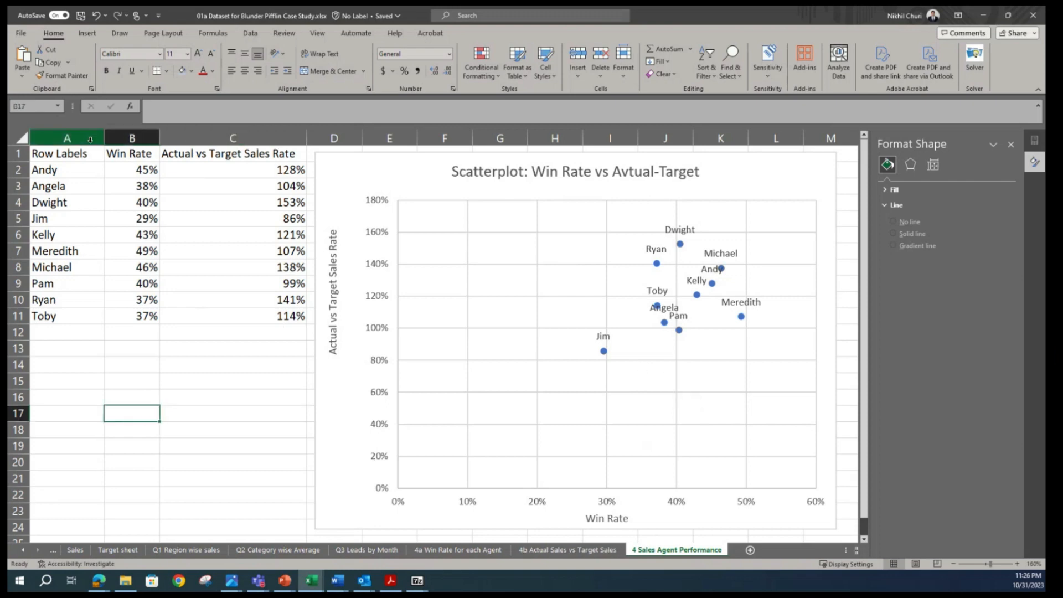
click(88, 33)
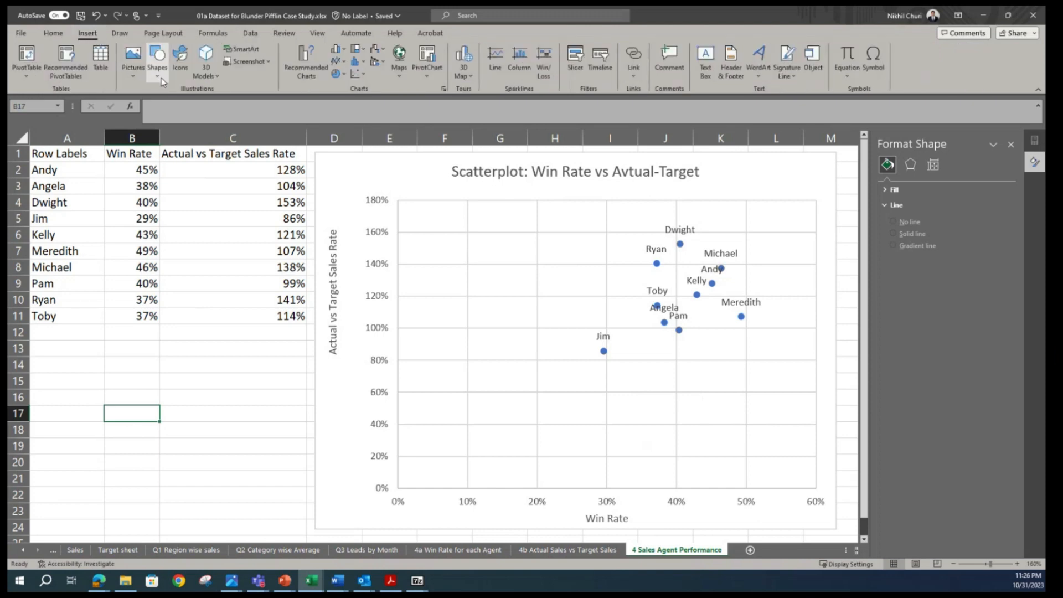
click(157, 61)
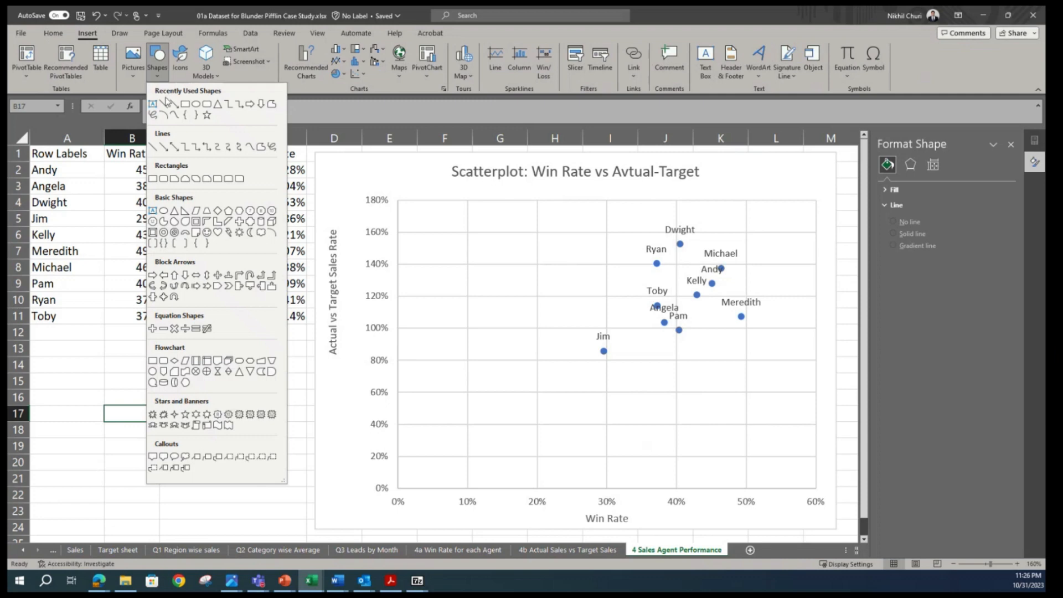
click(163, 104)
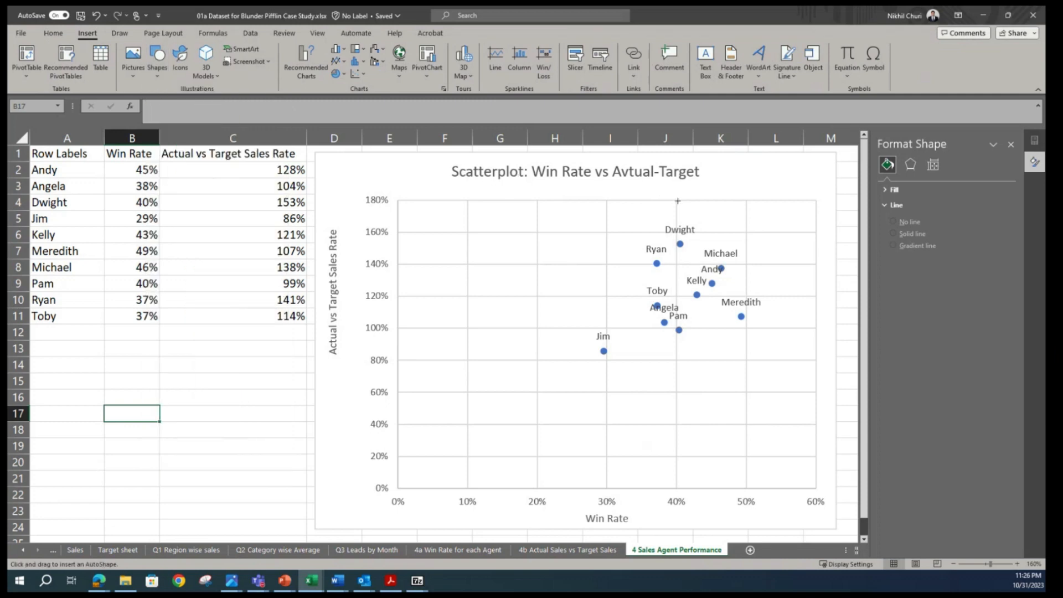
drag(676, 201, 675, 490)
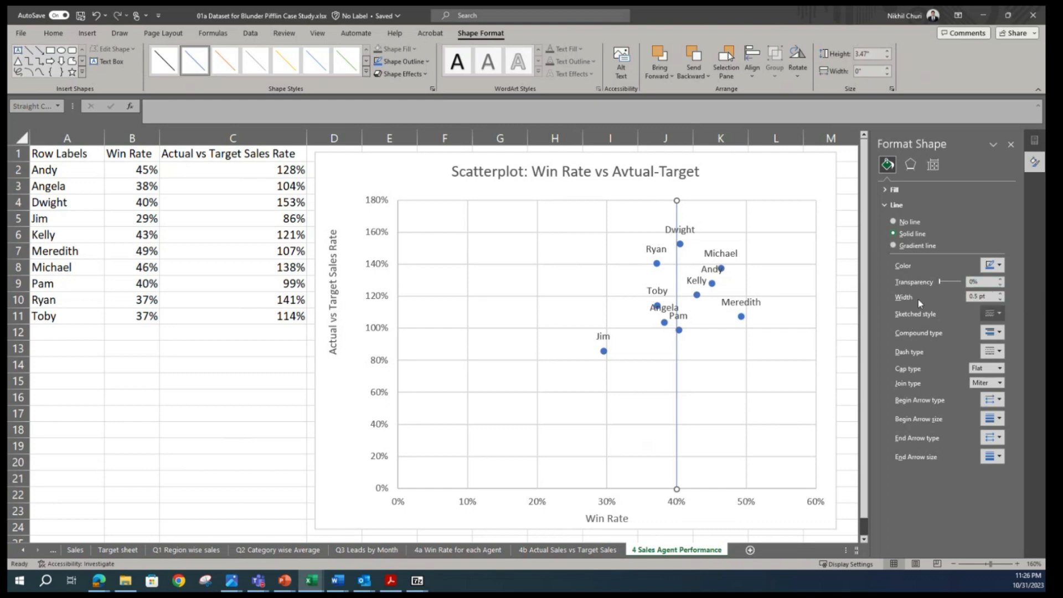
Format the vertical 40% line with a 2 pt width and the standard light green color.
click(992, 296)
double_click(993, 296)
text(2)
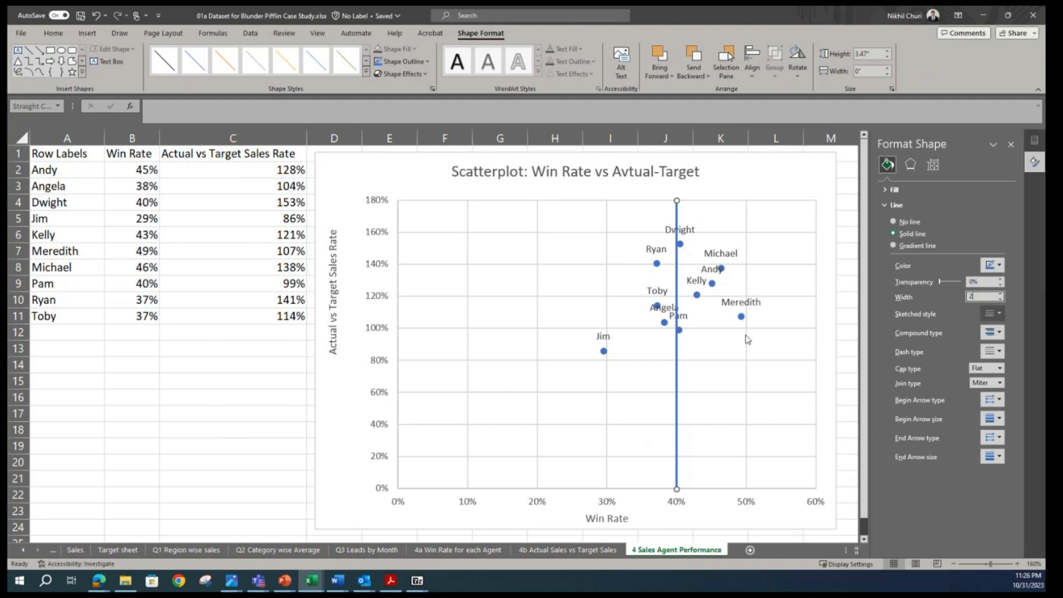
click(999, 265)
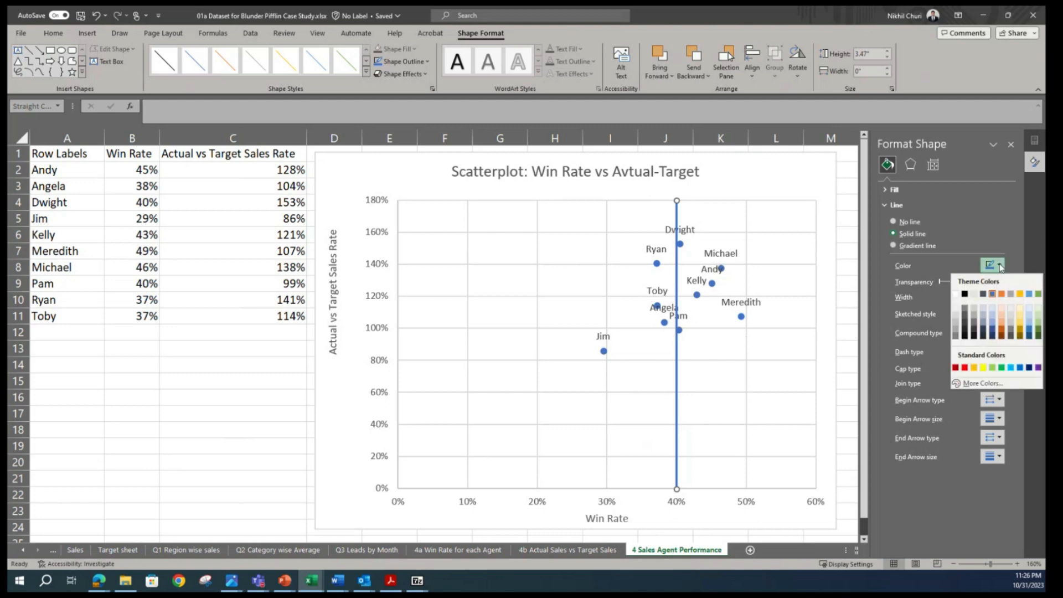
click(992, 367)
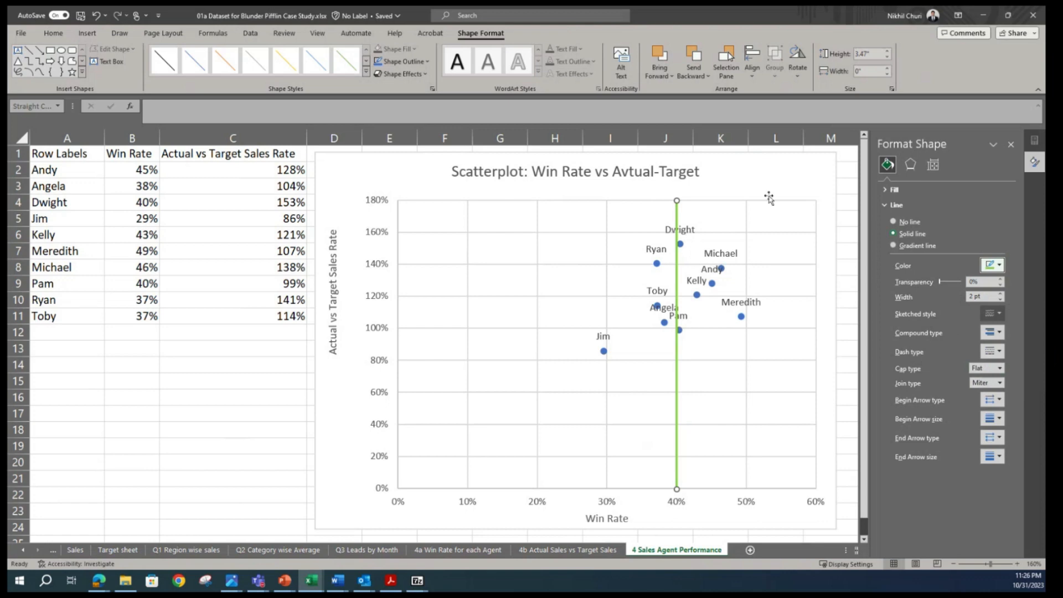
click(212, 412)
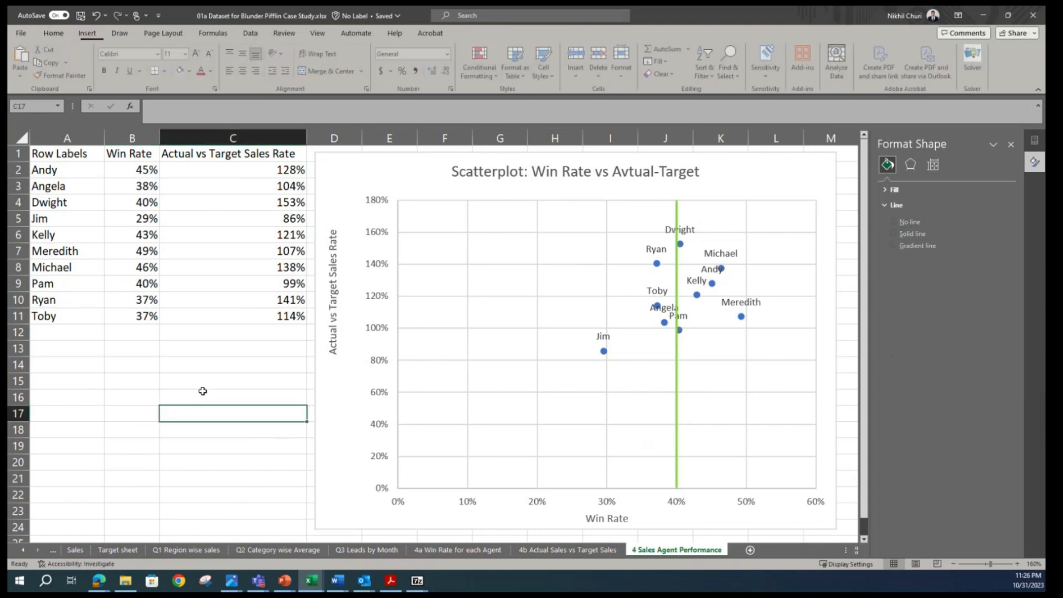
Draw a horizontal arrow about 0.84" long from the vertical green line to the 50% win rate, at the 40% sales-rate level.
click(86, 34)
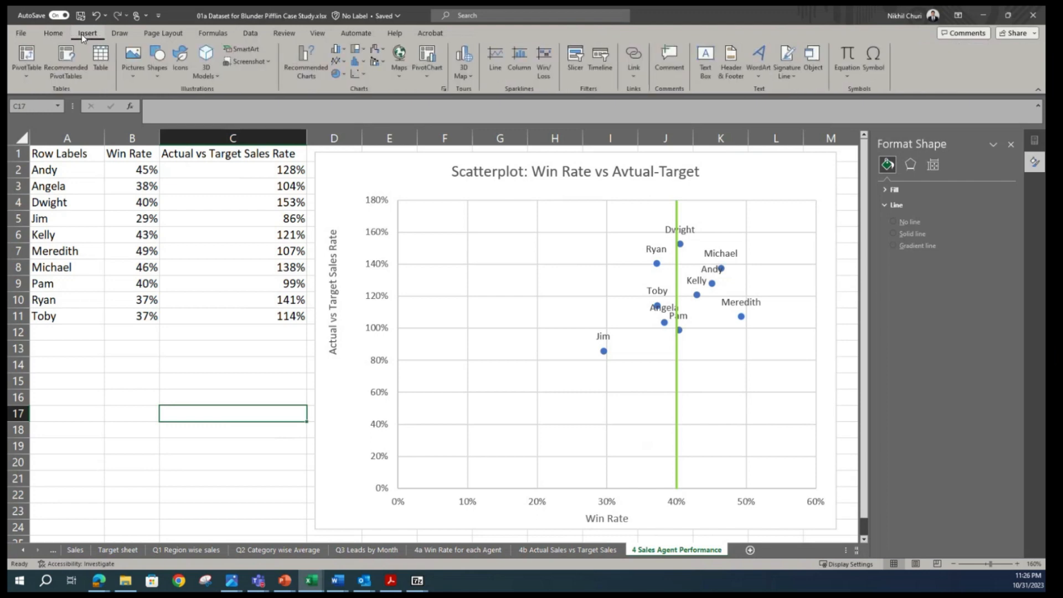
click(160, 72)
click(174, 105)
drag(676, 423, 747, 424)
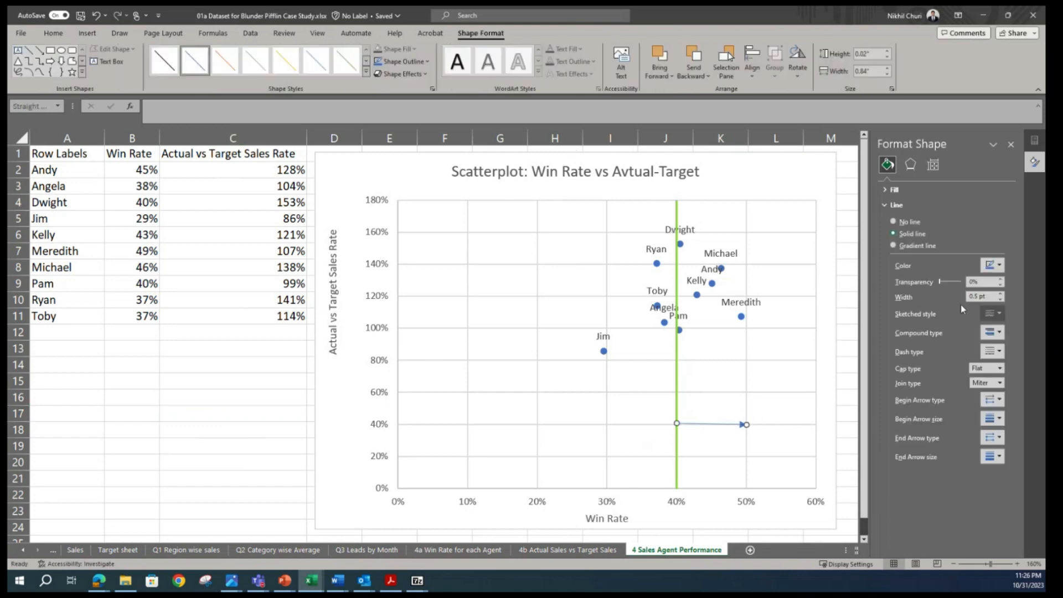
Color the horizontal arrow standard light green and set its width to 2 pt.
click(1000, 265)
click(994, 366)
drag(992, 296, 944, 296)
text(2)
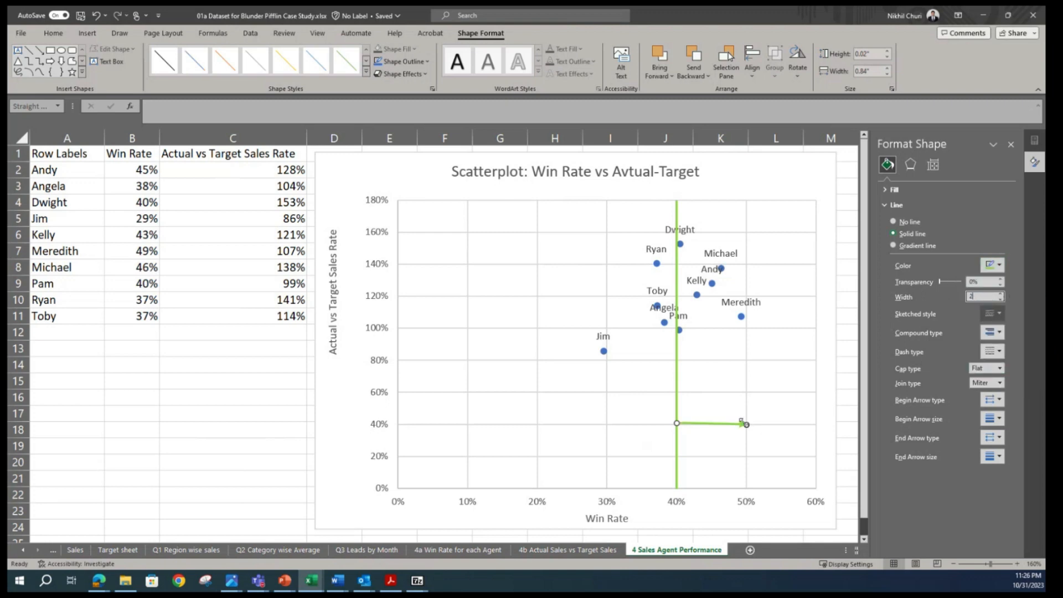
Give the horizontal arrow the largest end arrow size and an open arrowhead type.
click(993, 458)
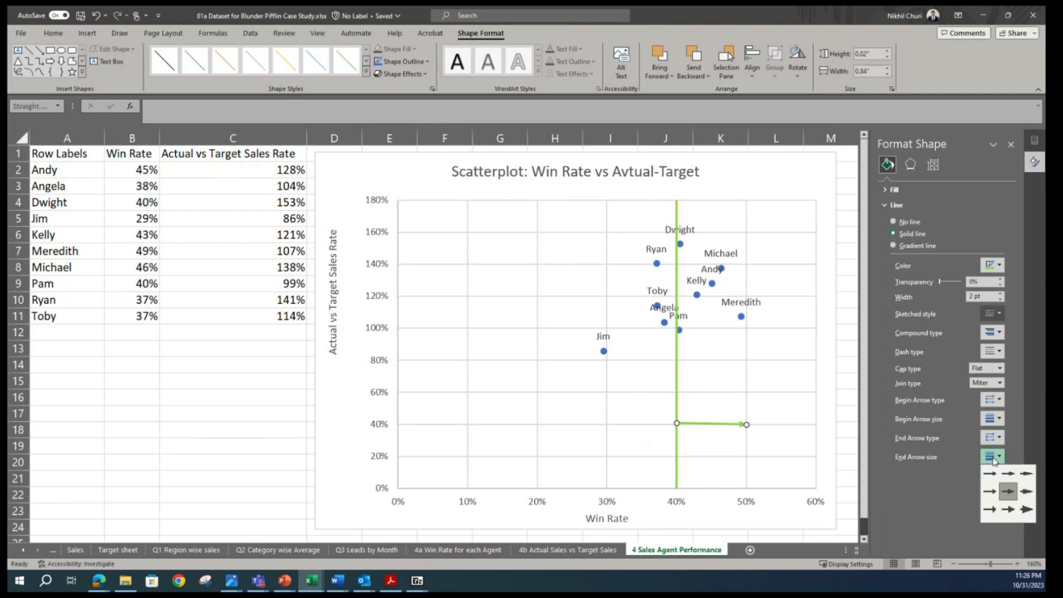
click(1024, 508)
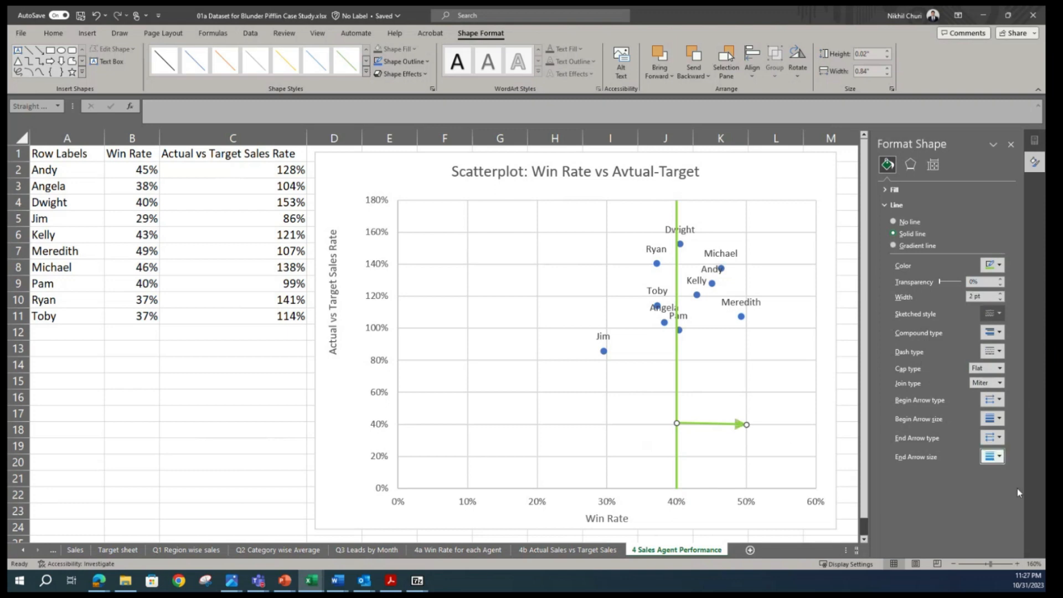
click(992, 438)
click(988, 481)
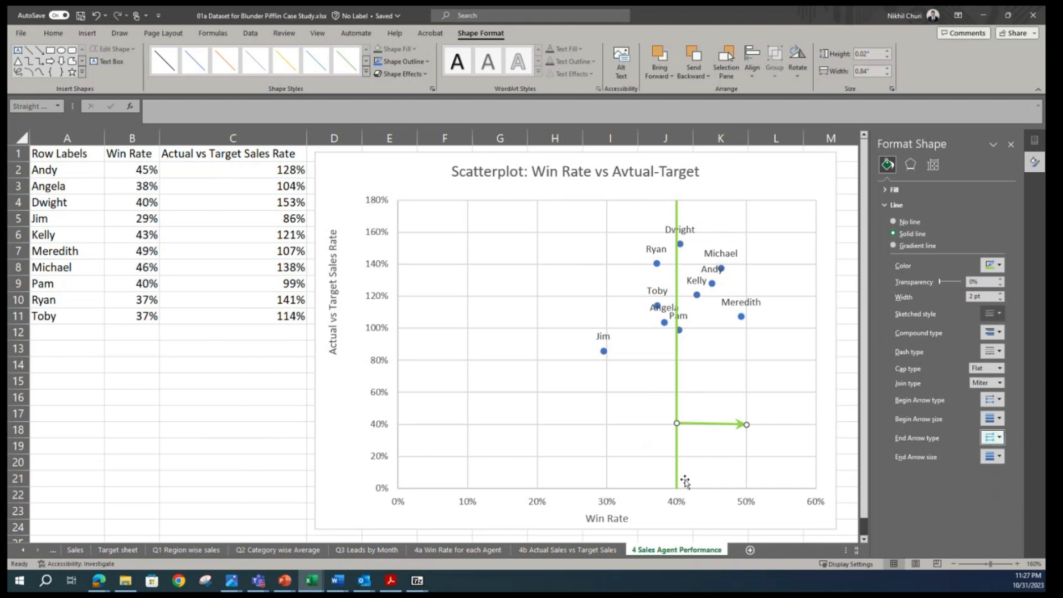
click(221, 371)
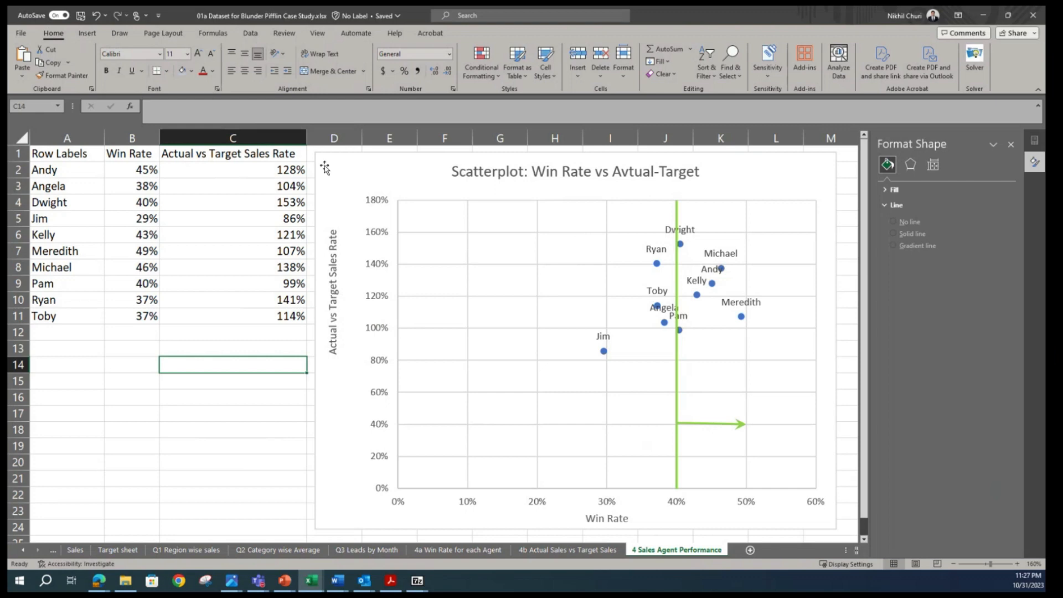
Draw a horizontal straight line about 5.04" long at the 100% sales-rate level, across the full plot width.
click(87, 33)
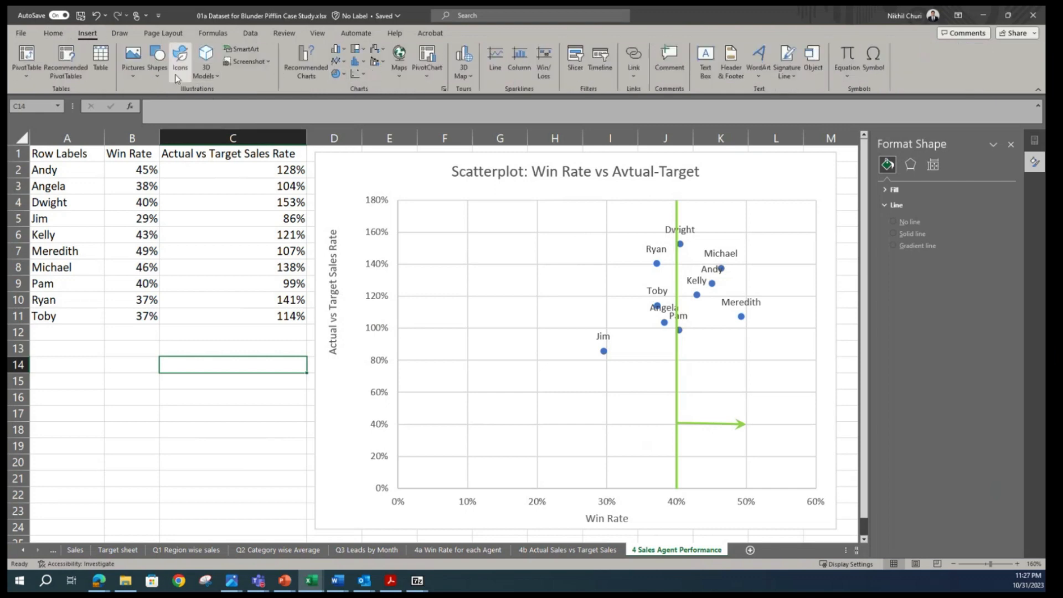
click(157, 61)
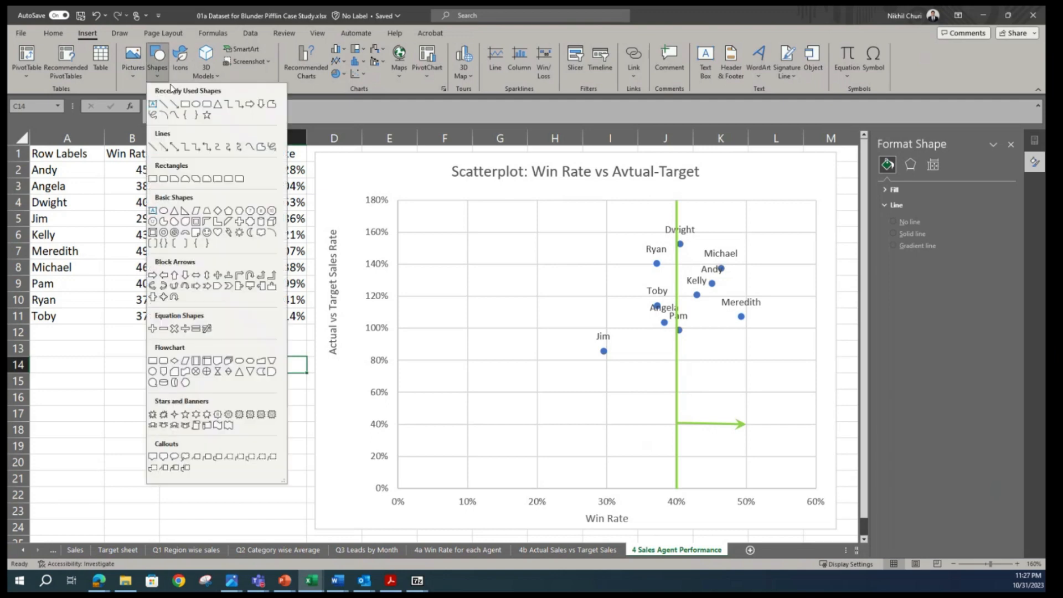
click(163, 105)
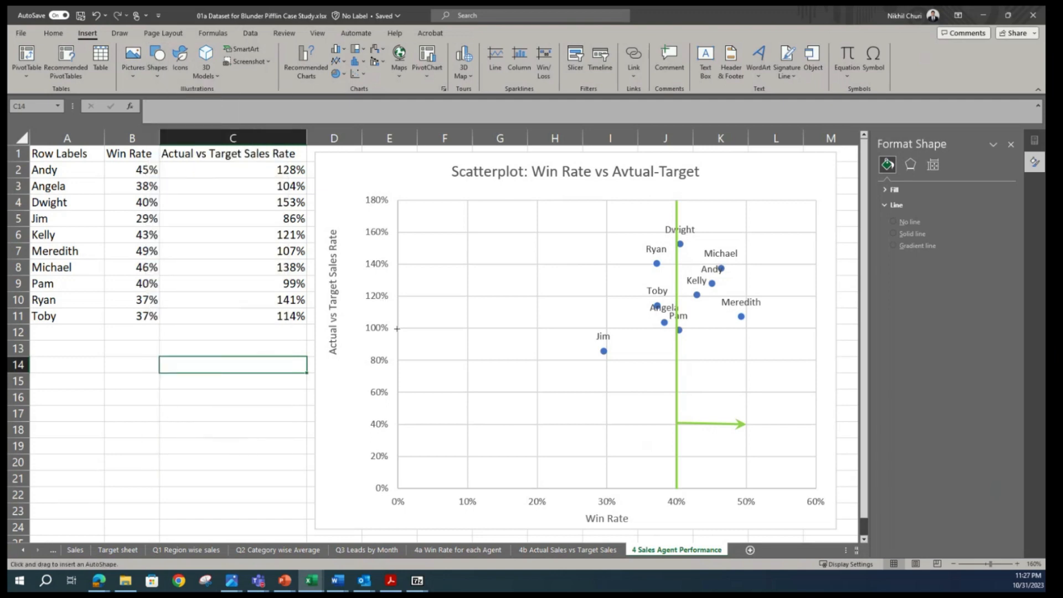
drag(399, 328, 817, 330)
Format the horizontal 100% line in green with a 2 pt width.
click(995, 265)
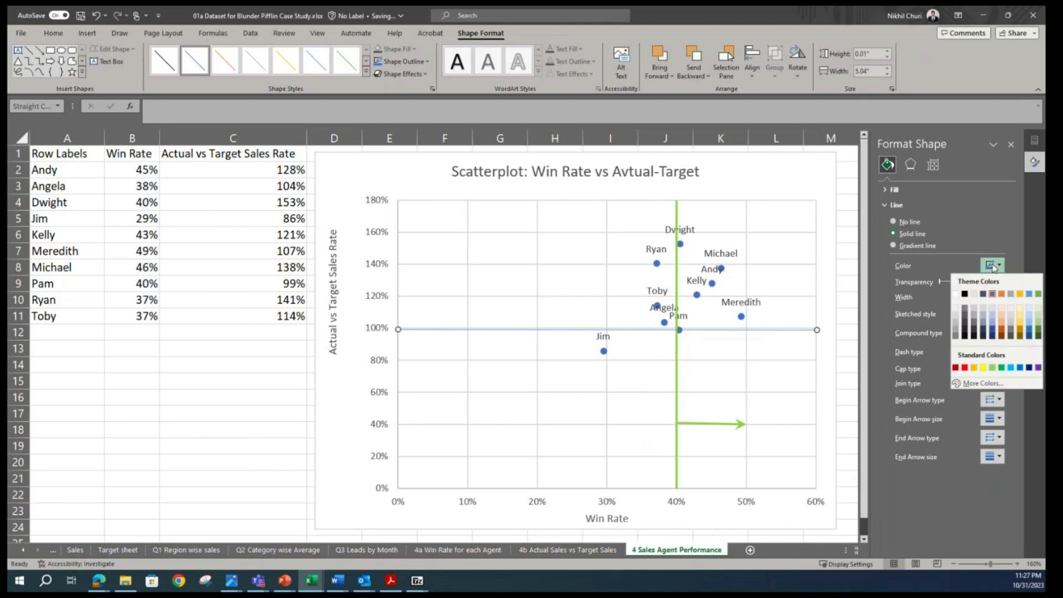
click(1006, 368)
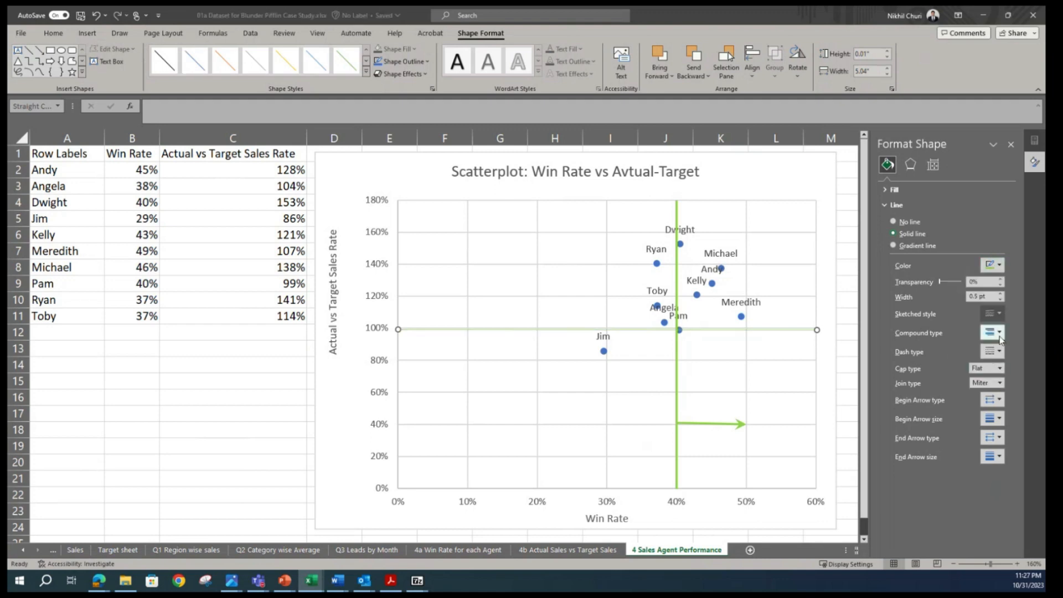
click(988, 297)
text(2)
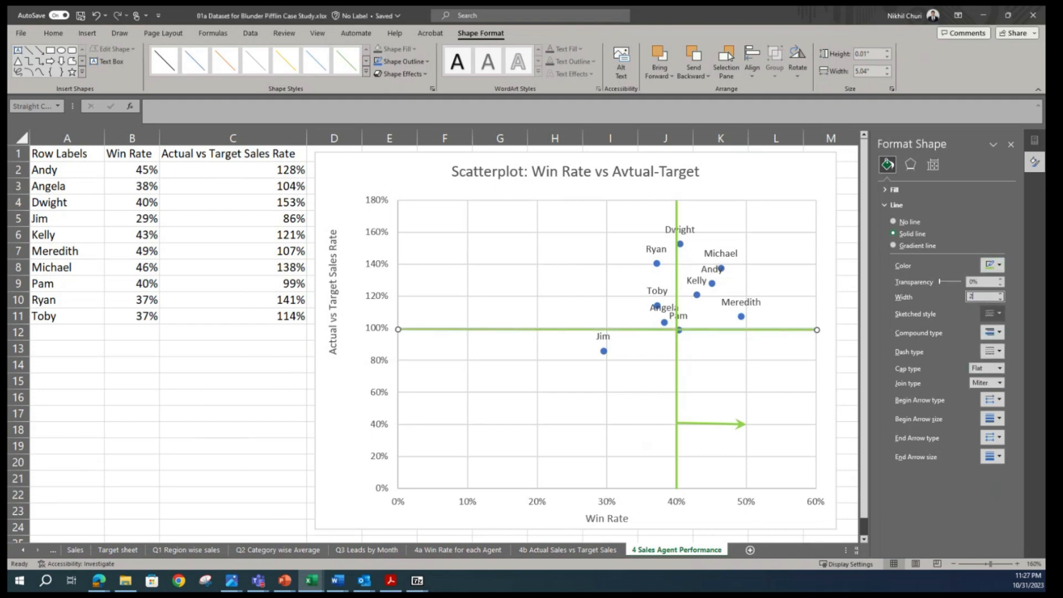
click(1001, 458)
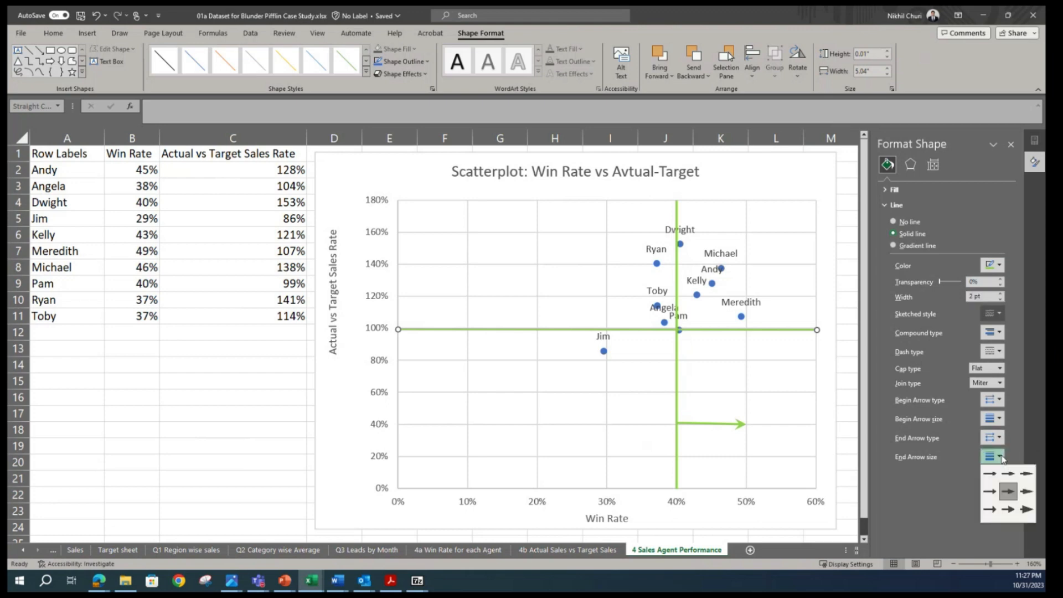
click(949, 533)
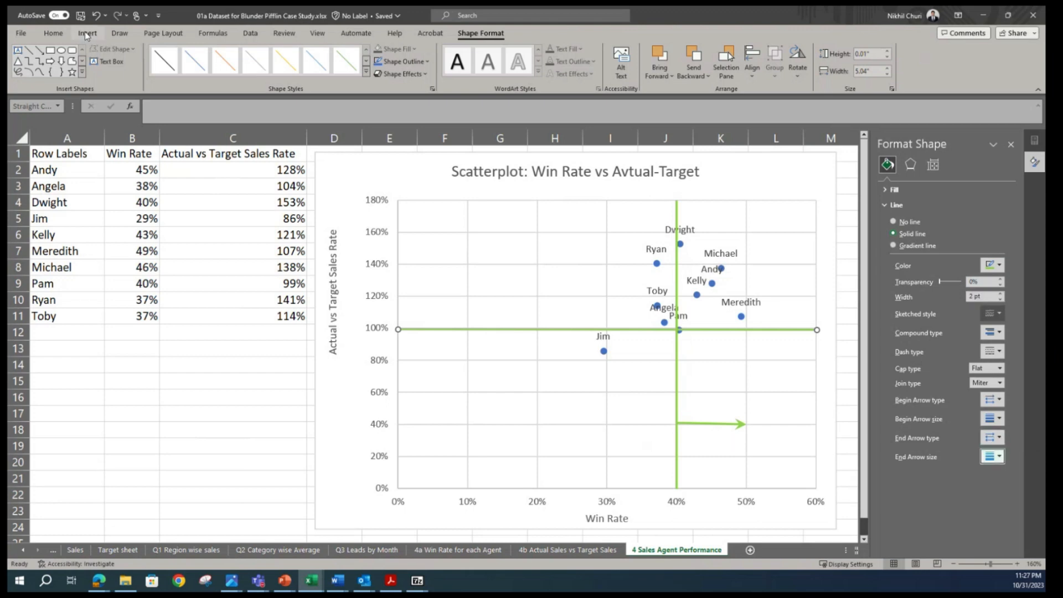
Draw an upward arrow about 0.59" tall from the horizontal 100% line at the 10% win rate.
click(87, 33)
click(153, 80)
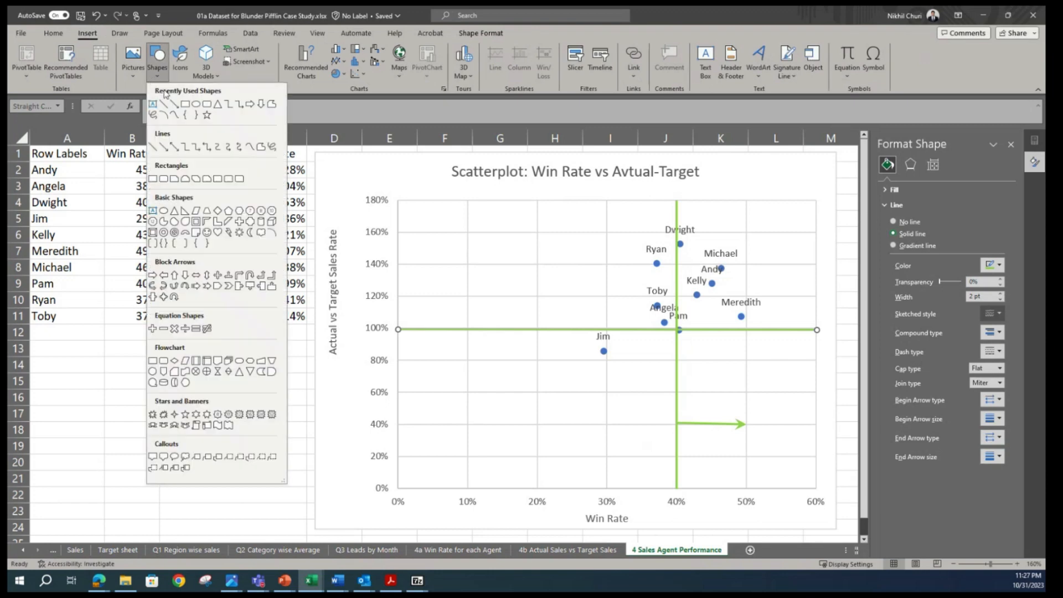
click(175, 106)
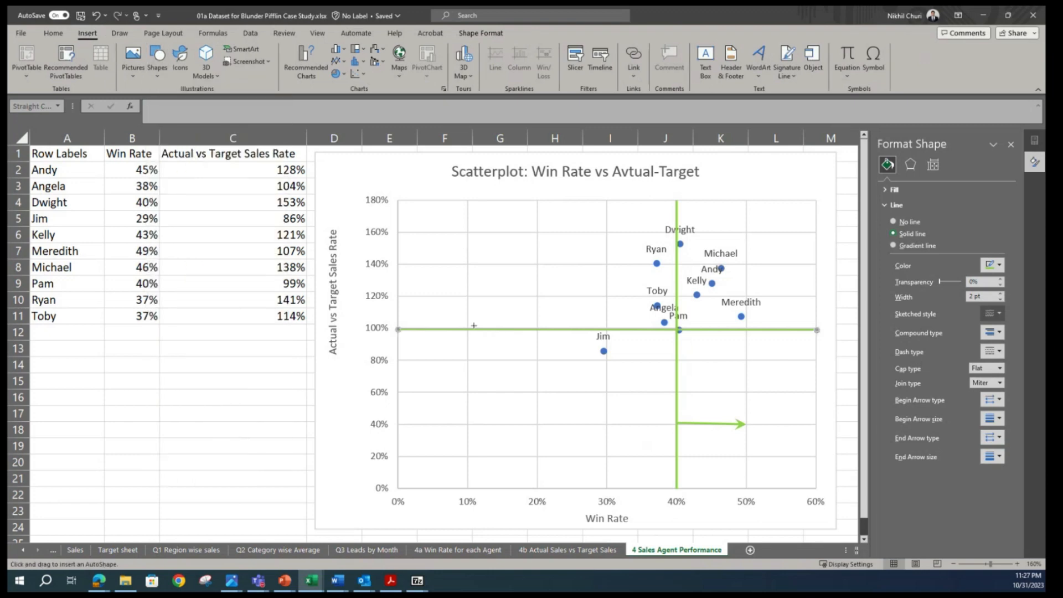
drag(467, 327, 467, 278)
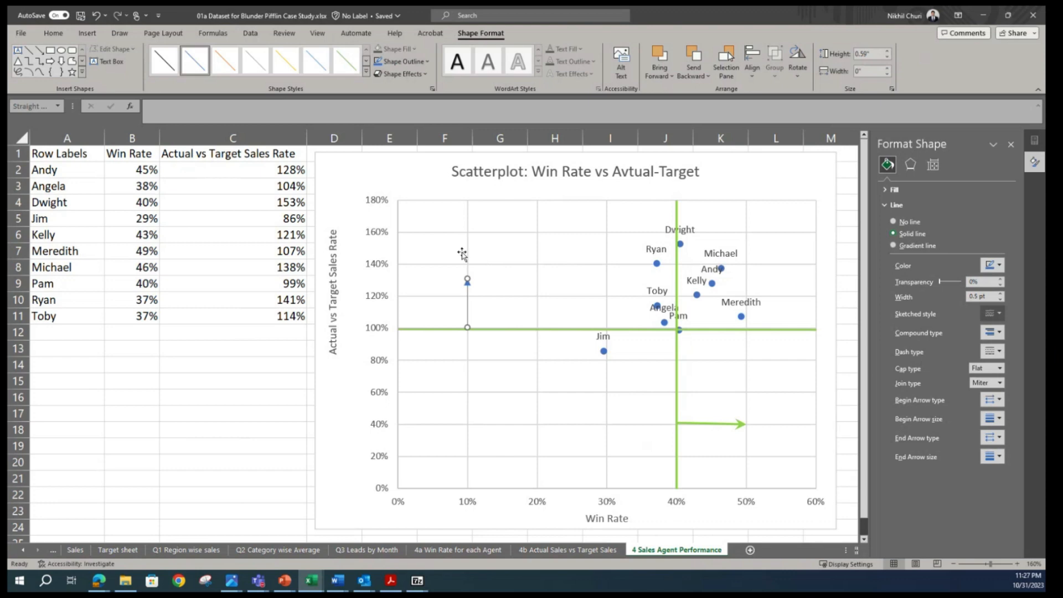
Color the upward arrow standard light green and set its width to 2 pt.
click(993, 266)
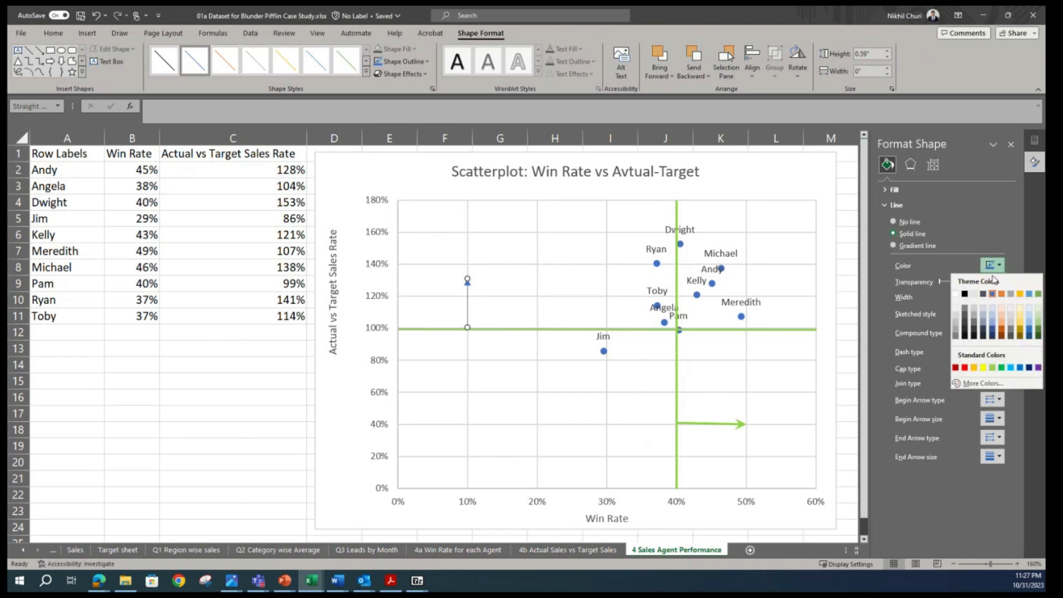
click(994, 368)
drag(988, 298, 946, 297)
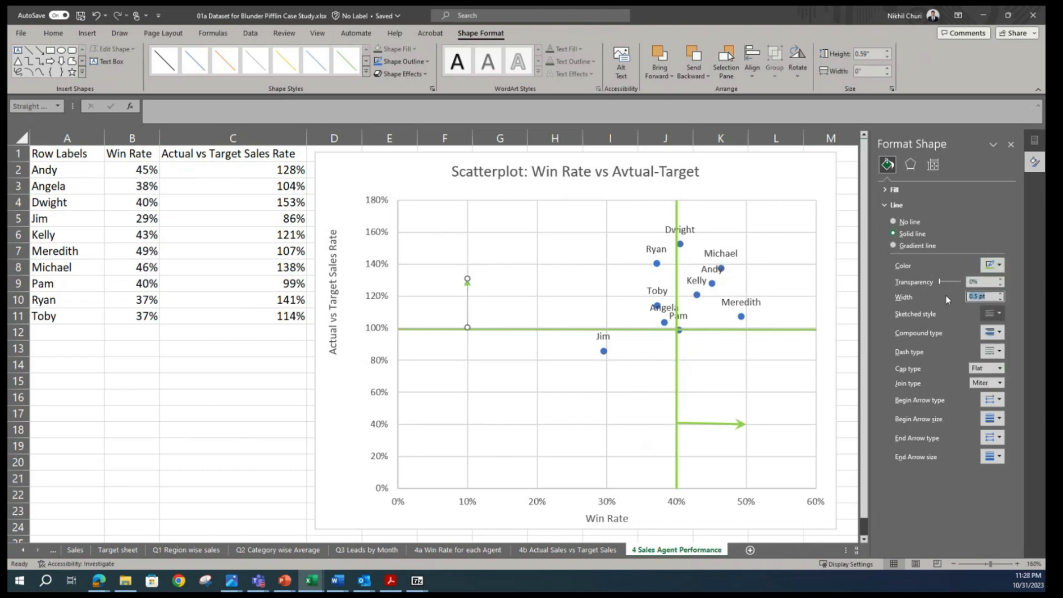
text(2)
key(Return)
Give the upward arrow the largest end arrow size and an open arrowhead type.
click(992, 457)
click(1025, 511)
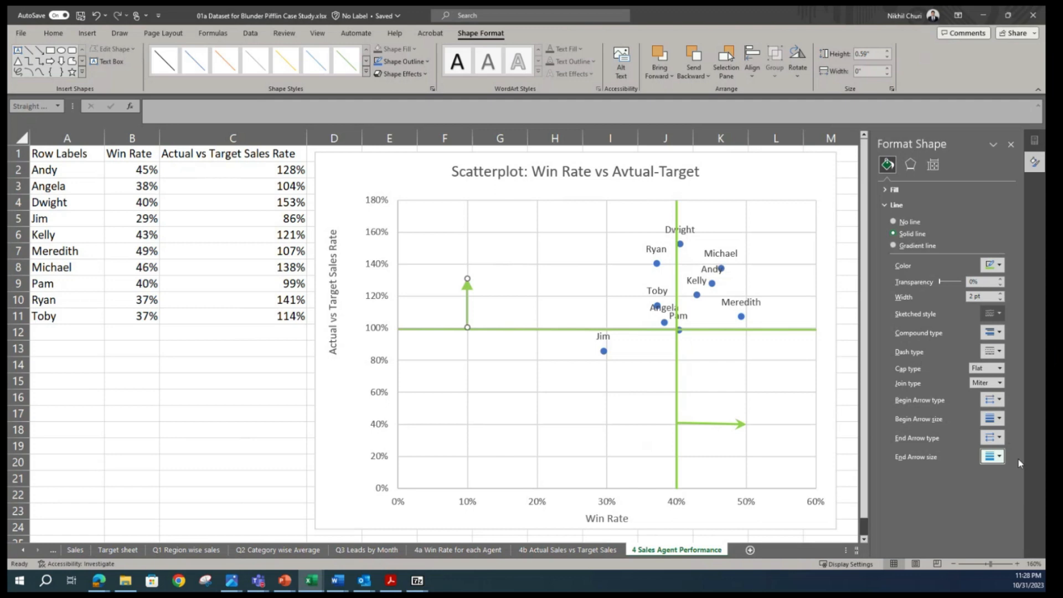
click(992, 437)
click(994, 471)
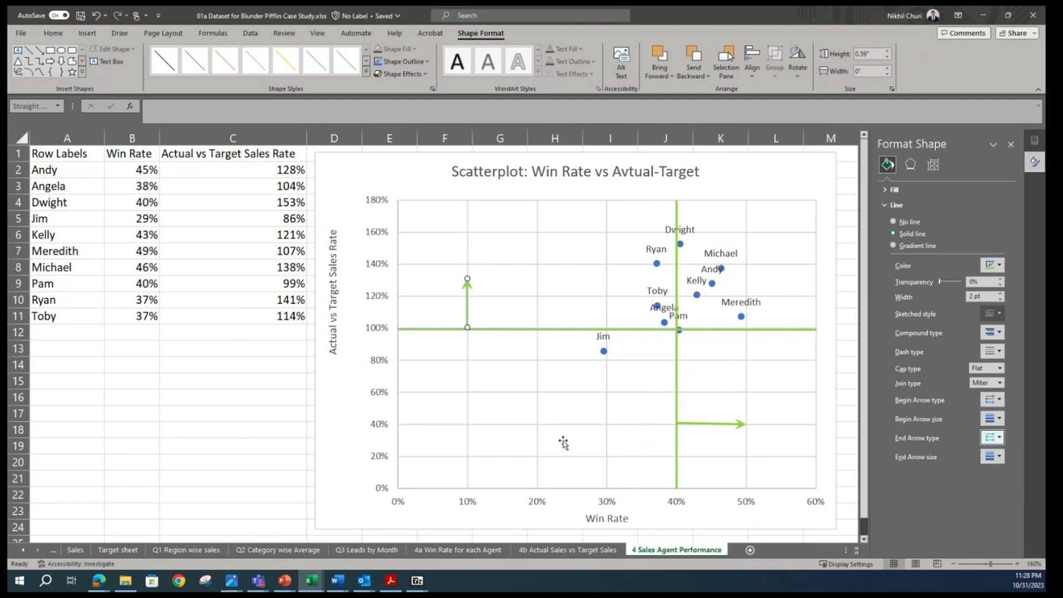
click(174, 395)
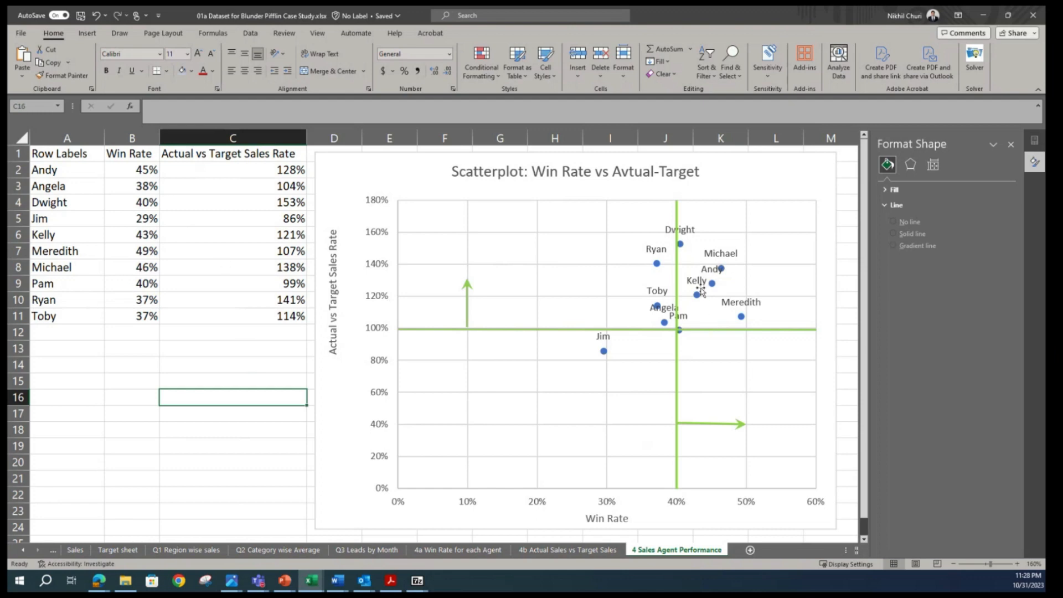
Examine the agents' positions in the scatter chart relative to the 40% win-rate and 100% sales-rate lines.
mouse_move(684, 246)
mouse_move(743, 322)
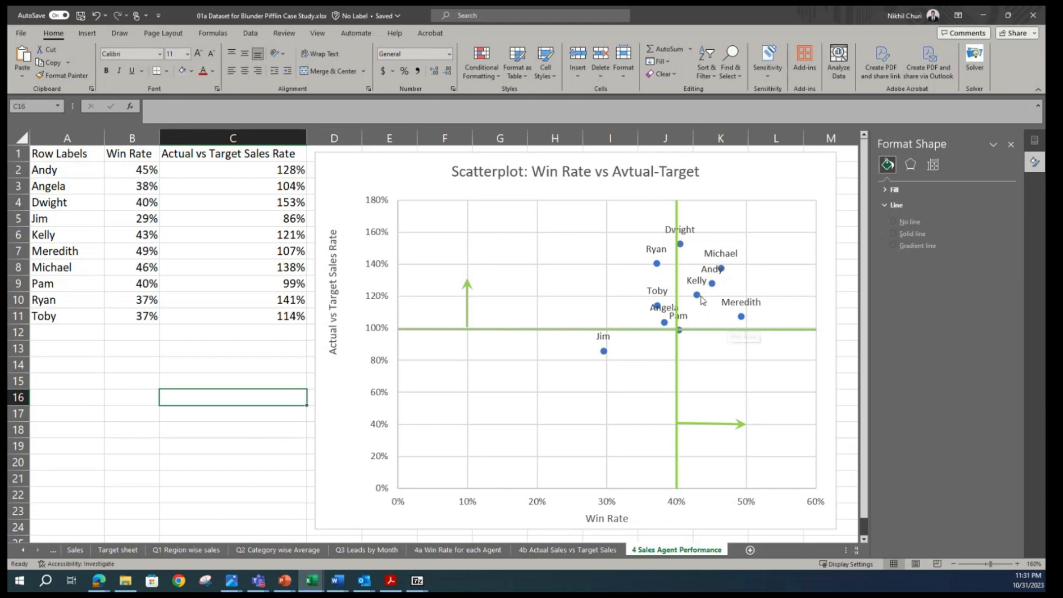
mouse_move(699, 298)
mouse_move(603, 353)
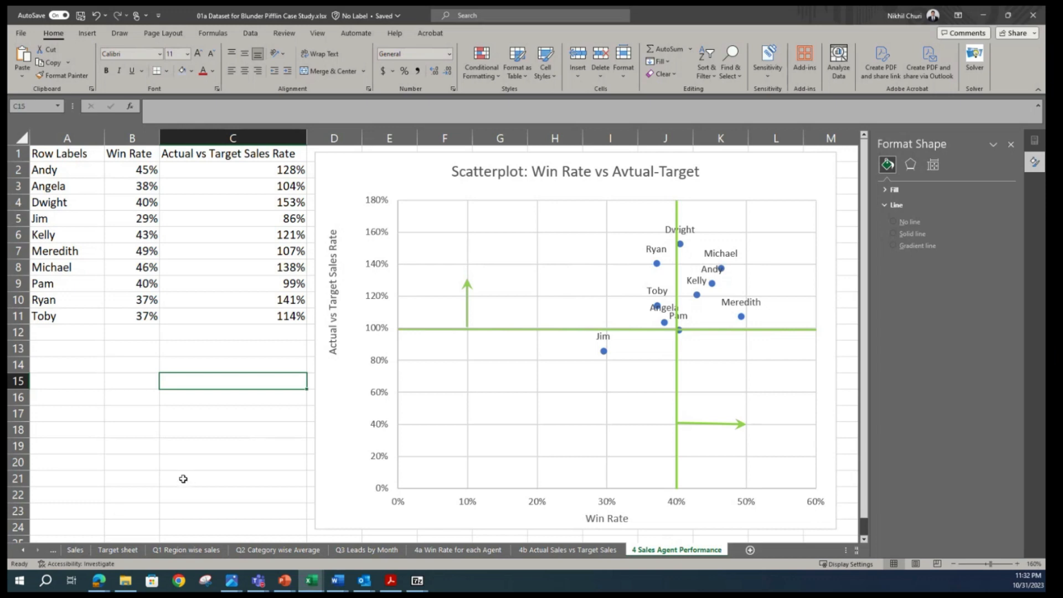
click(181, 433)
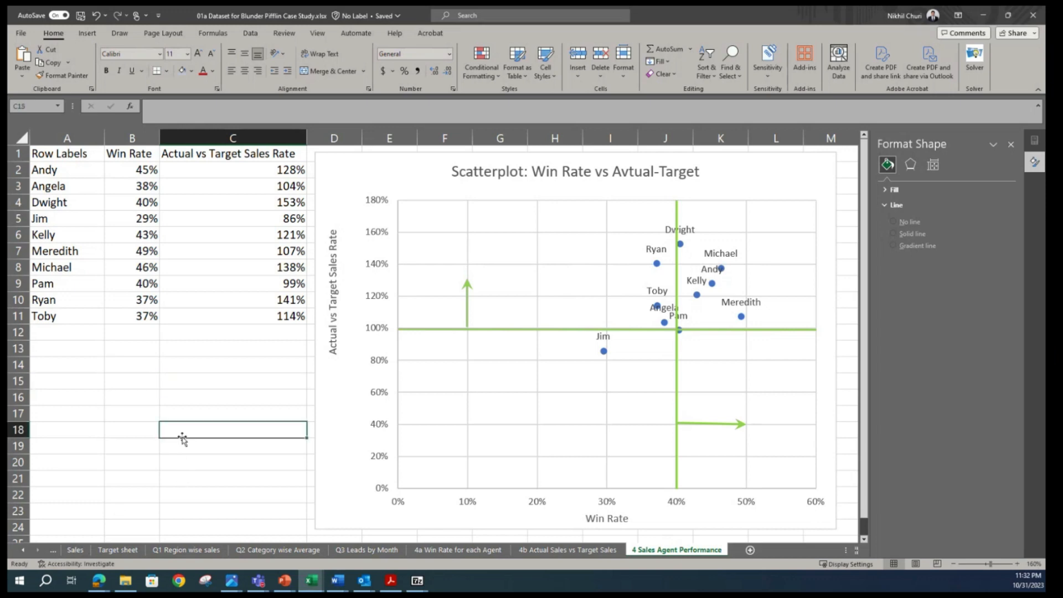
Review the region, category, leads-by-month and agent performance sheets and their charts as material for a dashboard.
click(221, 413)
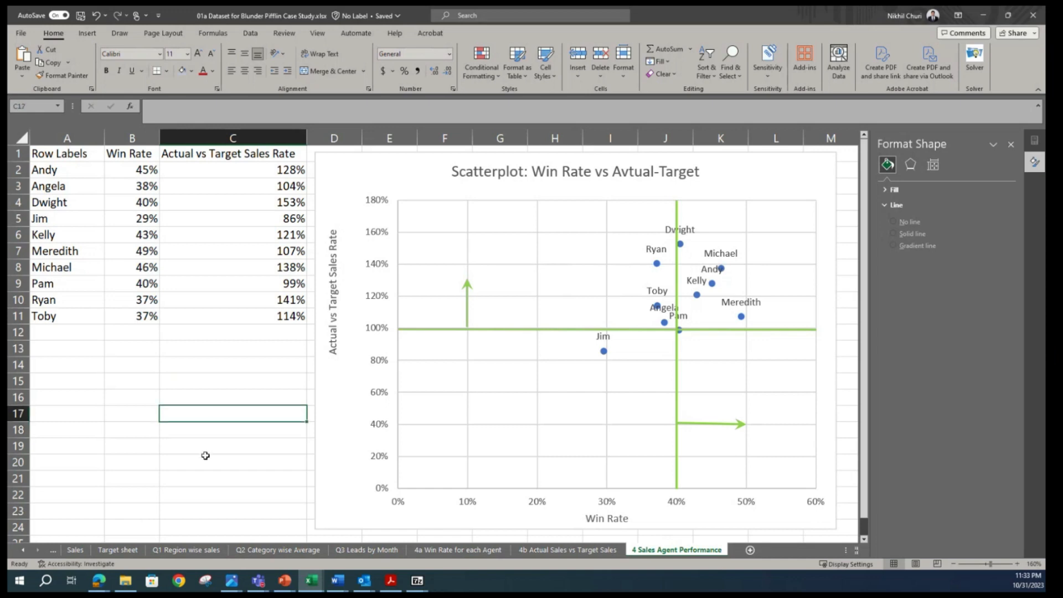
click(134, 552)
click(81, 551)
click(105, 550)
click(187, 550)
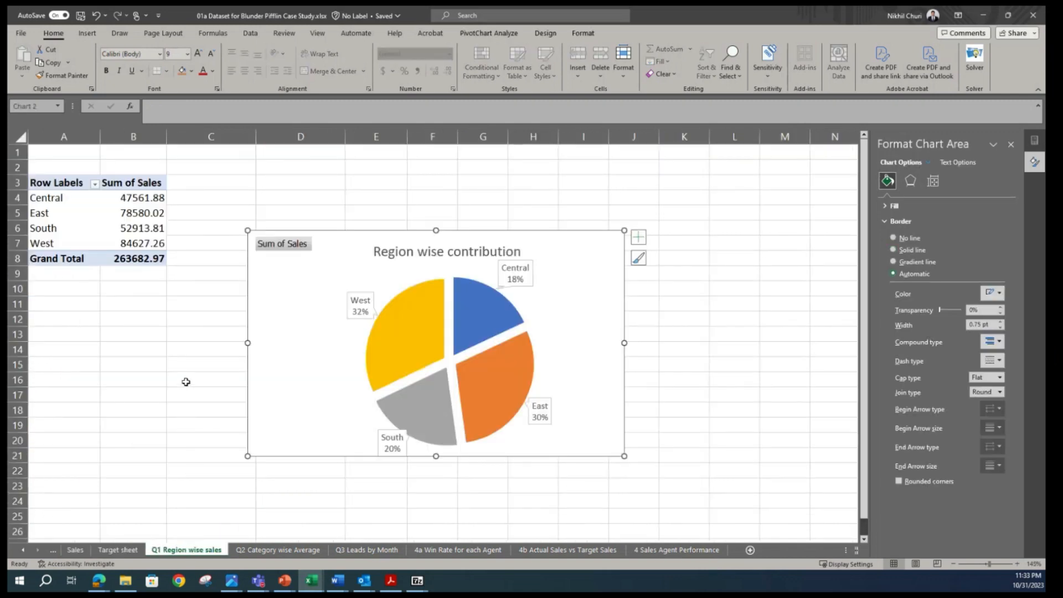
click(200, 333)
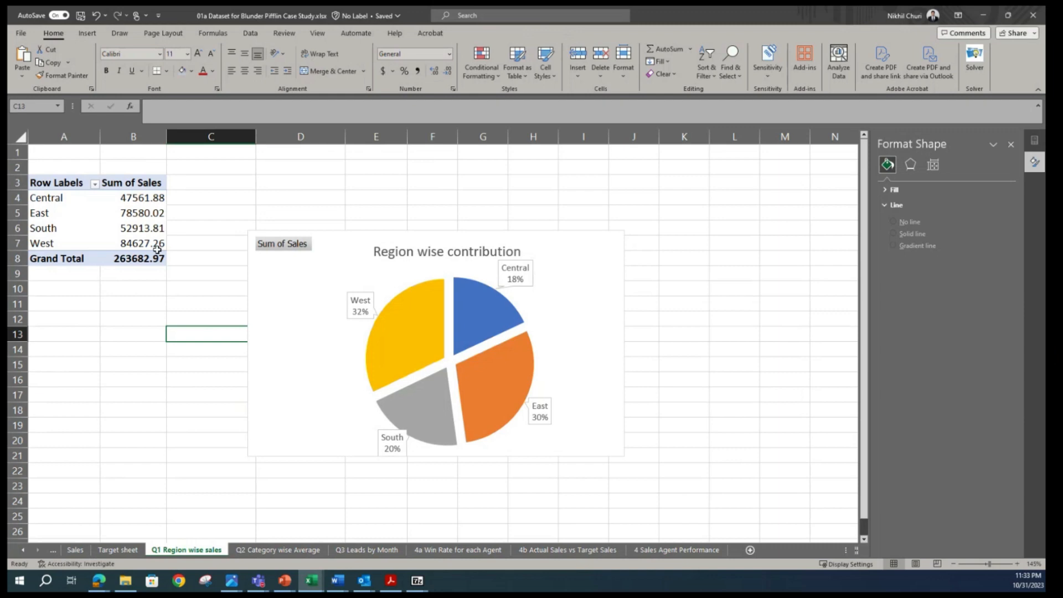
click(268, 551)
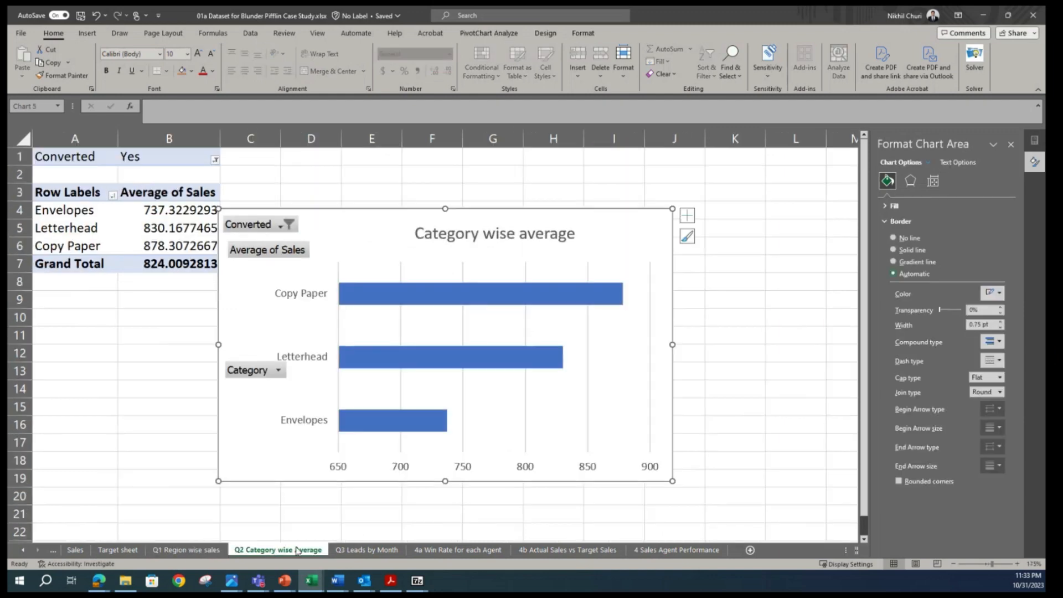
click(188, 550)
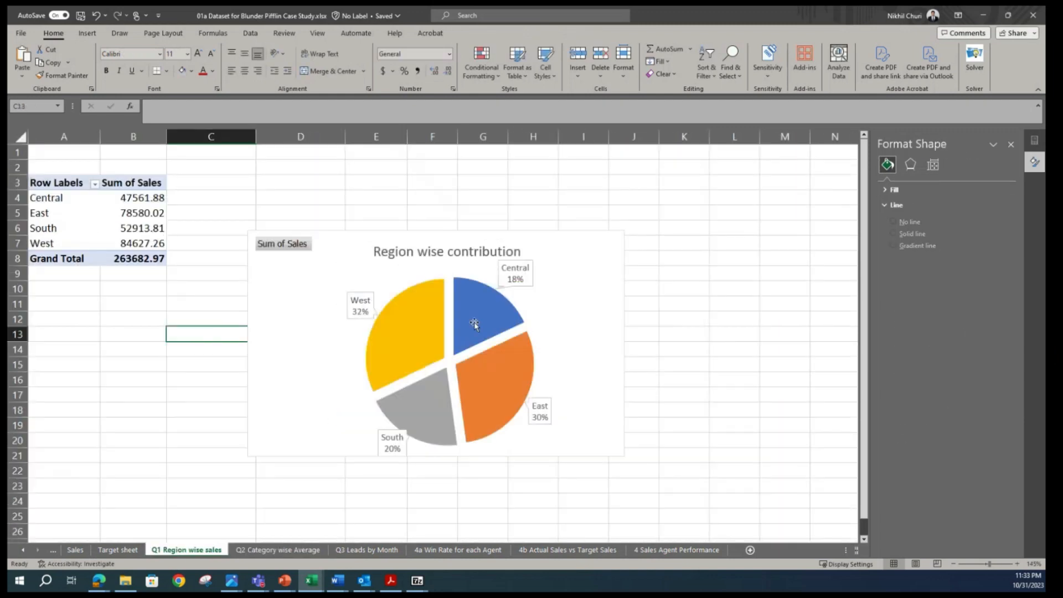
click(277, 550)
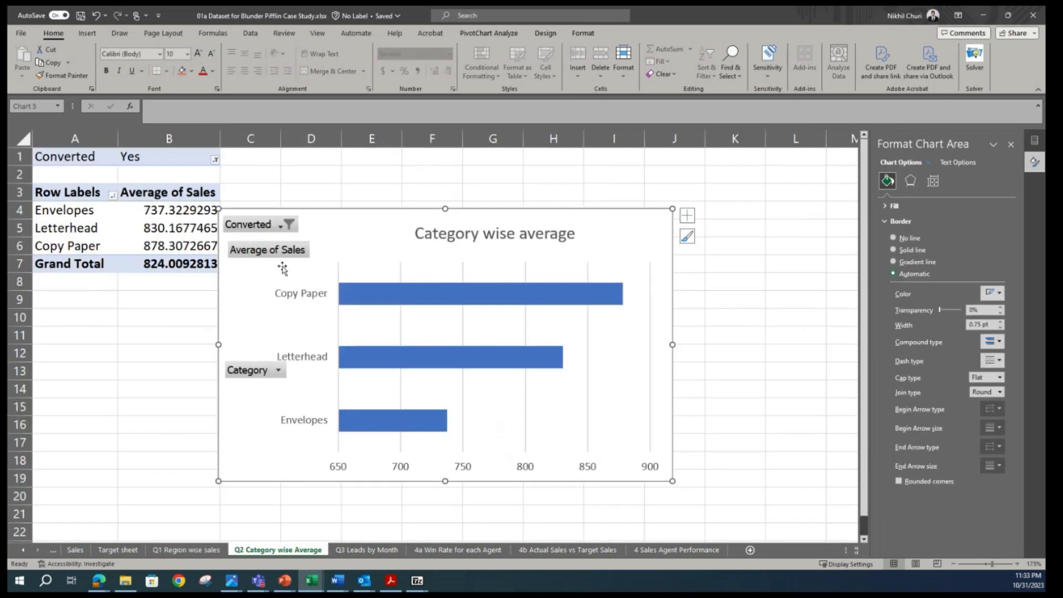
click(365, 550)
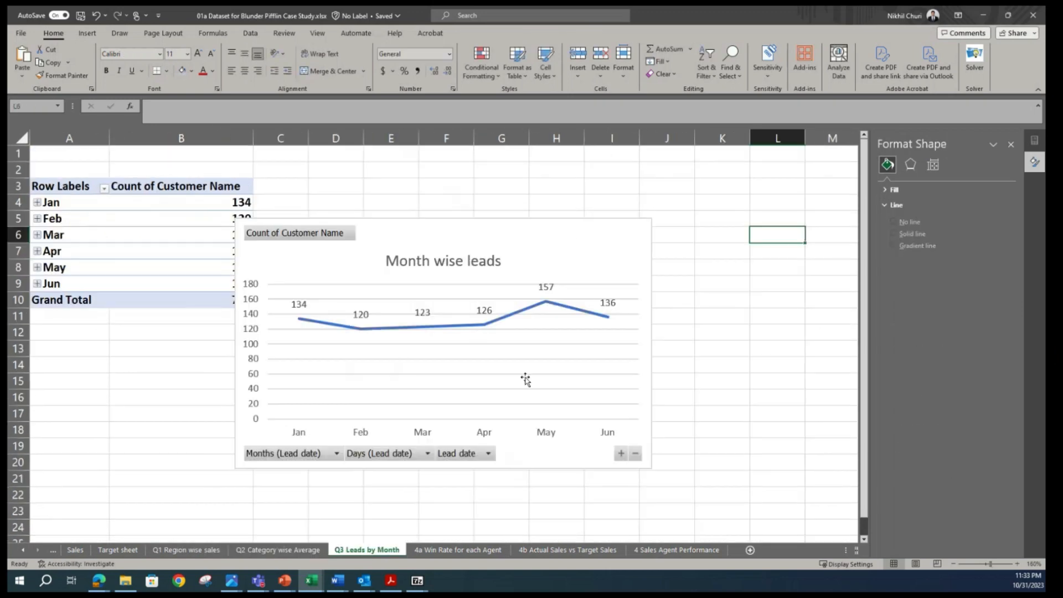
click(470, 549)
click(567, 550)
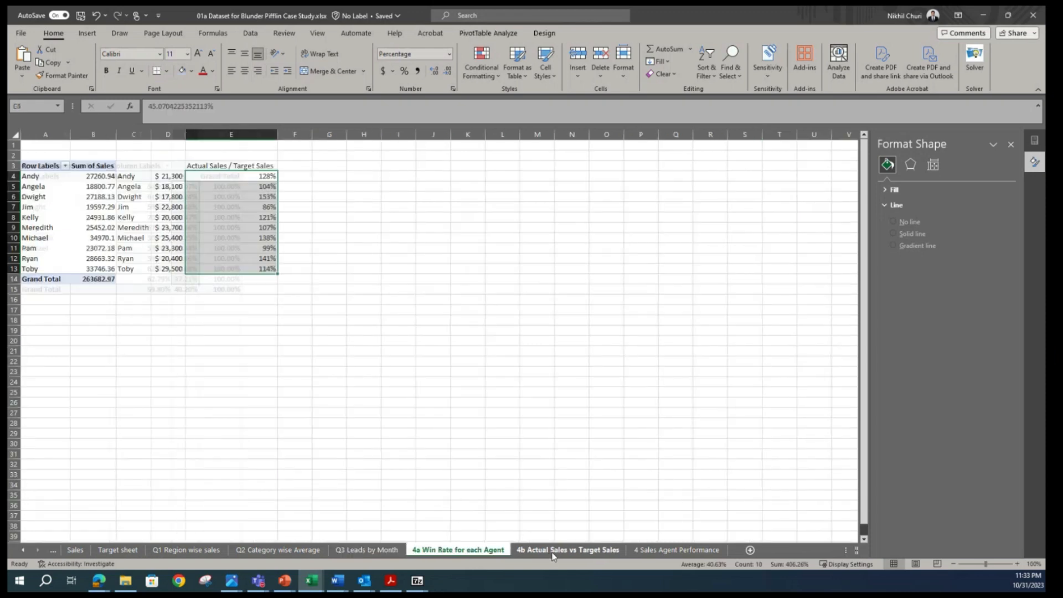
click(661, 550)
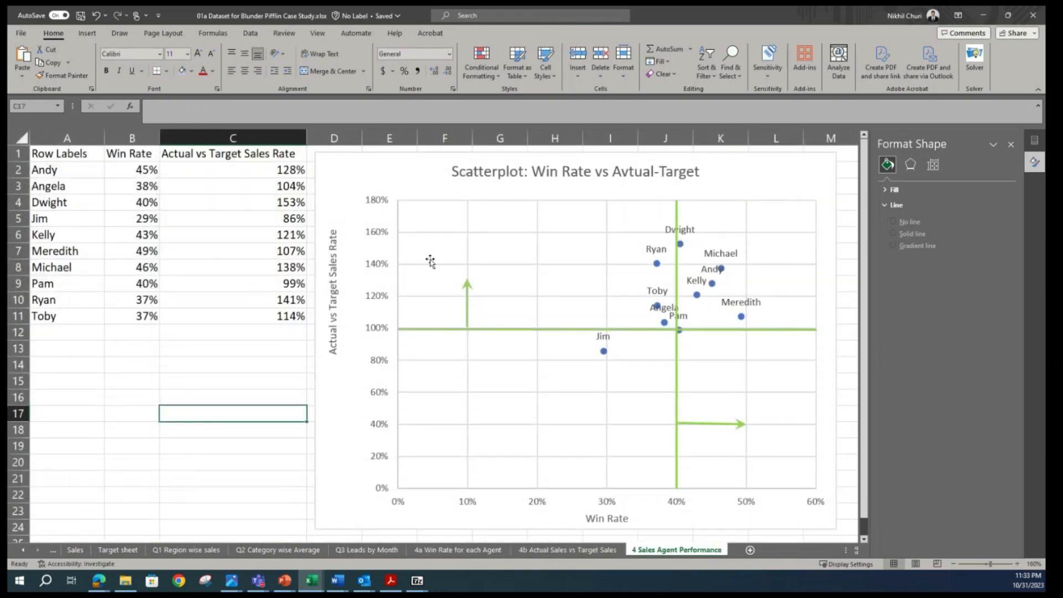
click(137, 401)
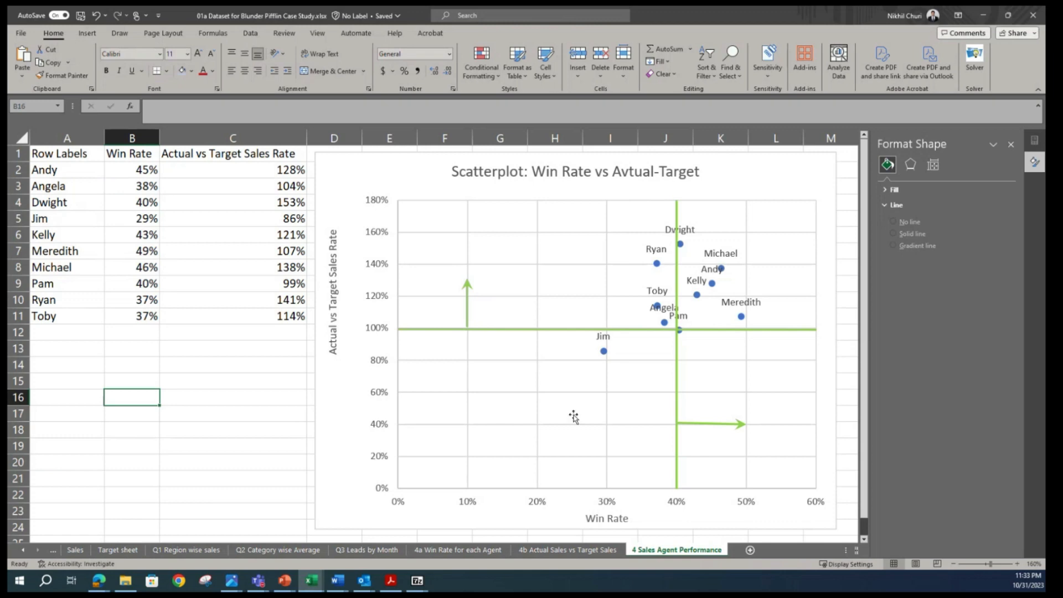
Add a new worksheet after the agent performance sheet and name it Dashboard.
click(750, 551)
double_click(754, 550)
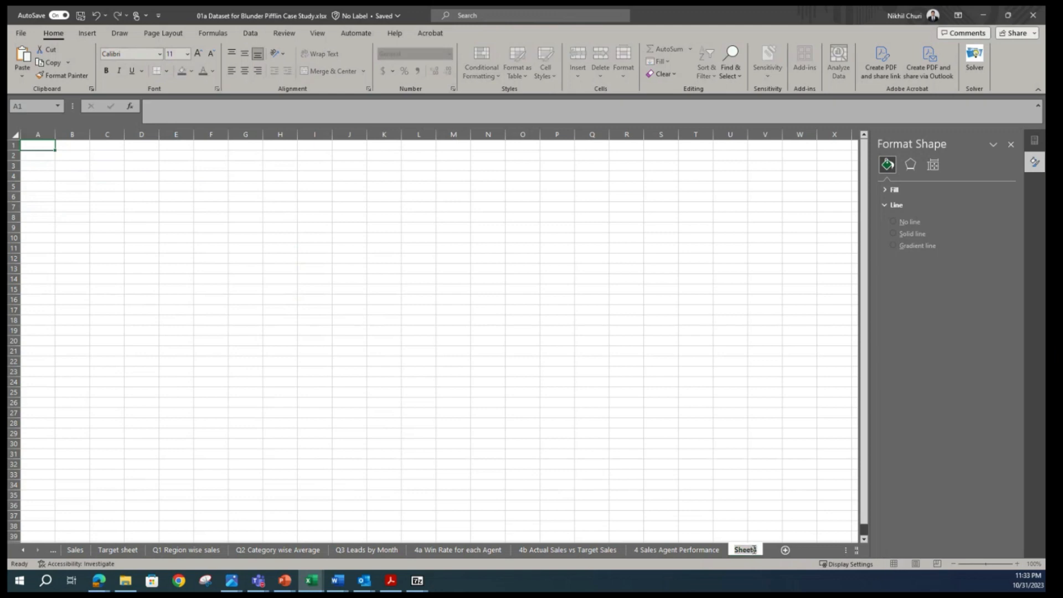
text(Dashboard)
click(449, 204)
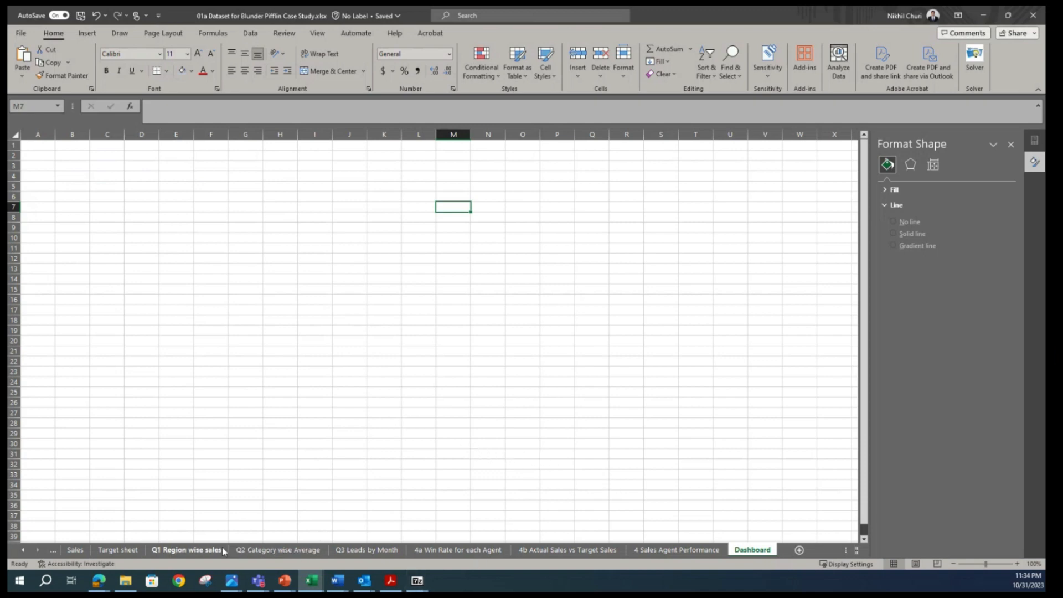
Copy the Region wise contribution pie chart from its Q1 sheet to cell A1 of the Dashboard sheet.
click(200, 551)
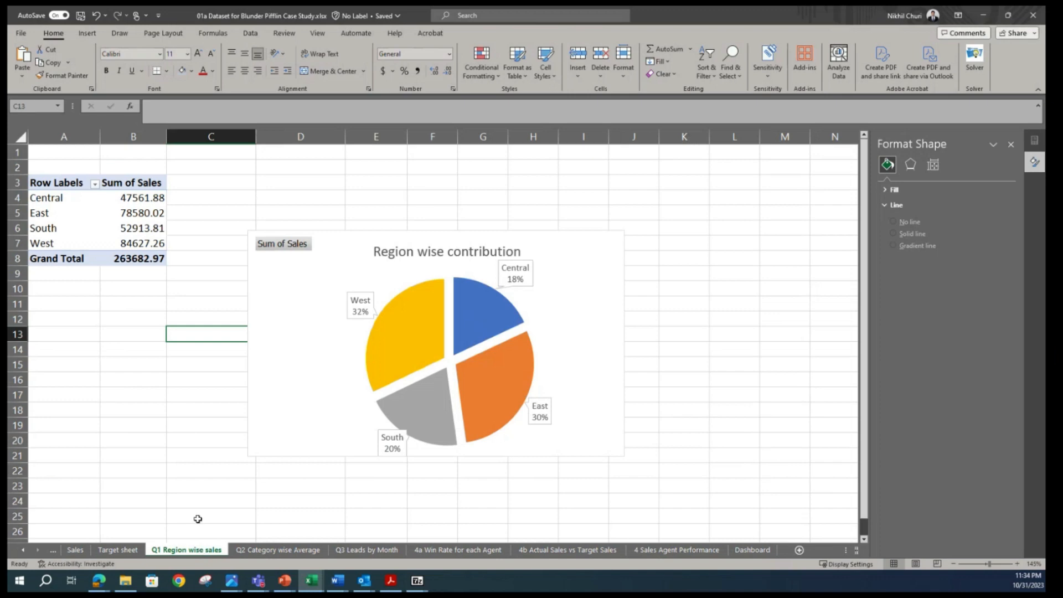
click(272, 288)
right_click(272, 286)
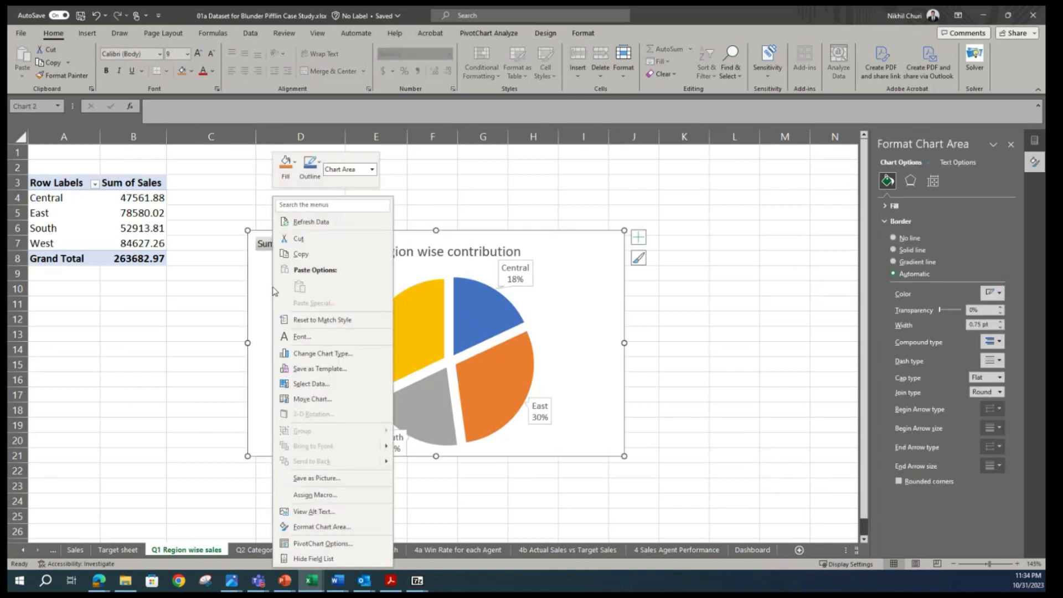
click(301, 248)
click(752, 549)
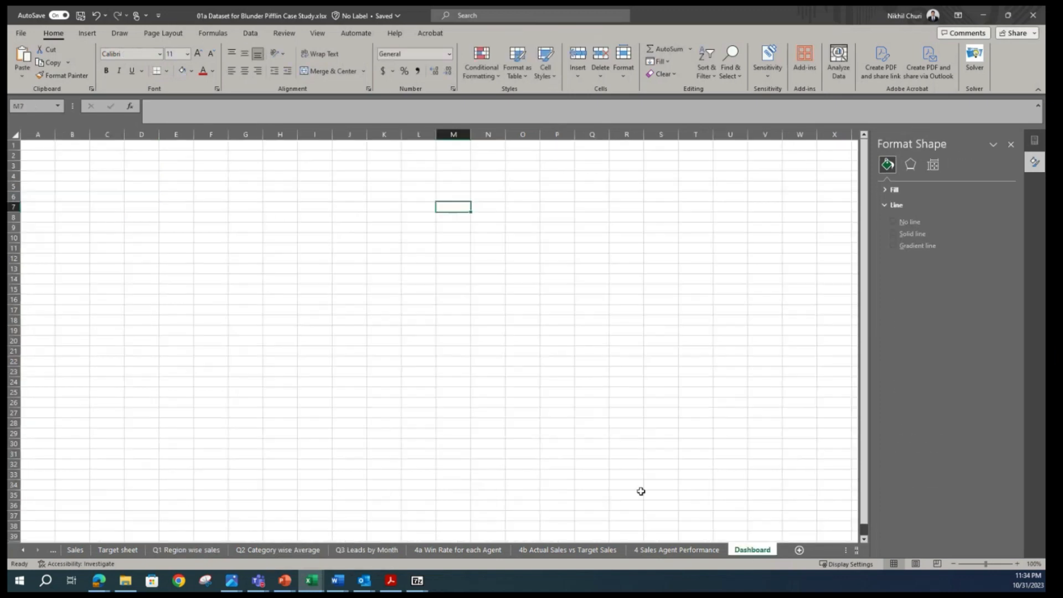
click(44, 159)
click(45, 146)
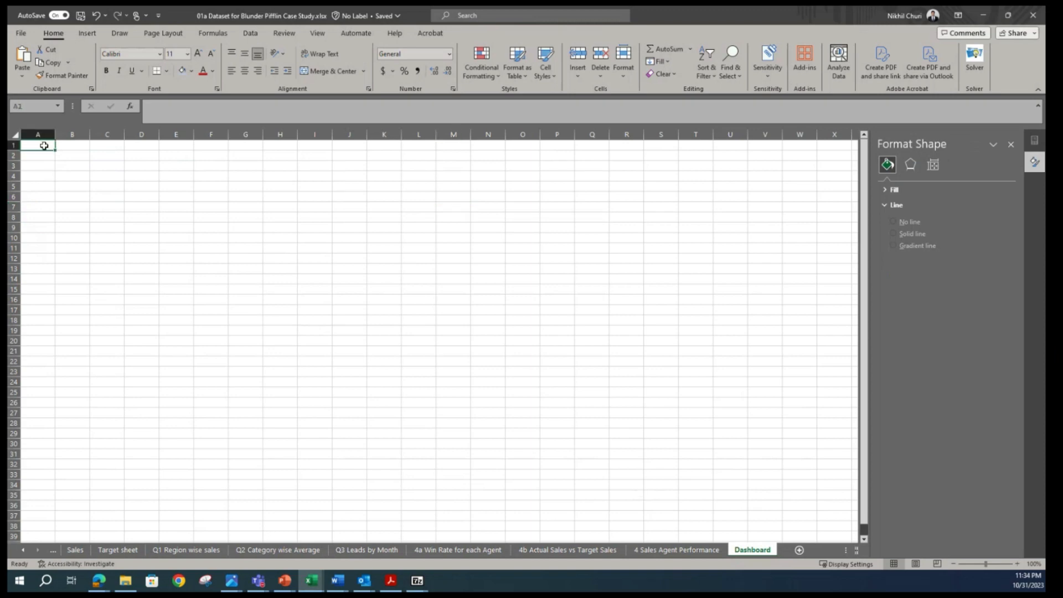
key(ctrl+v)
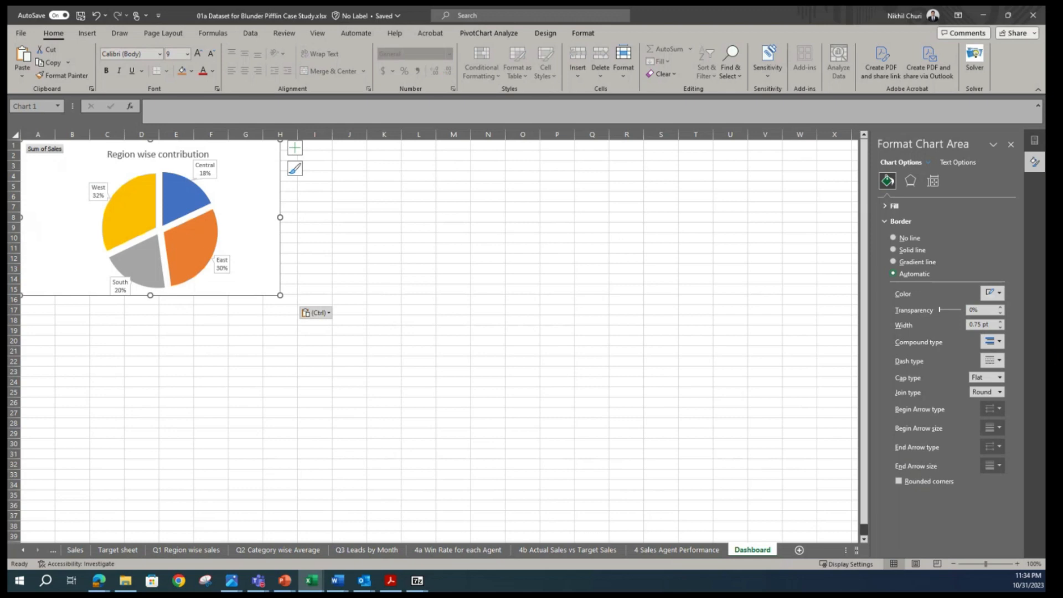
click(221, 410)
Copy the Category wise average bar chart from its Q2 sheet to cell I1 of the Dashboard sheet.
click(256, 553)
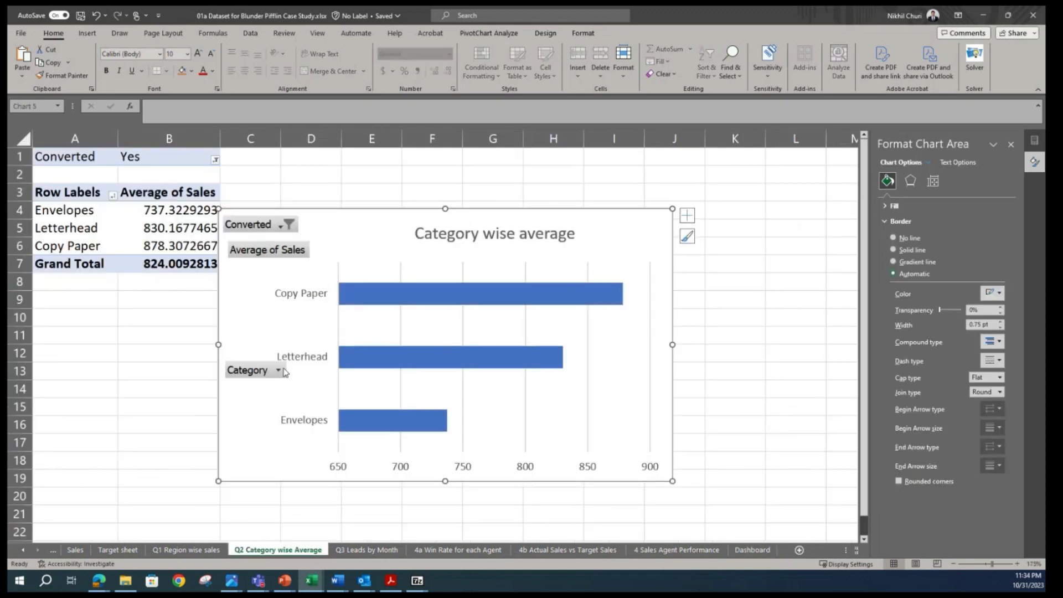
right_click(237, 304)
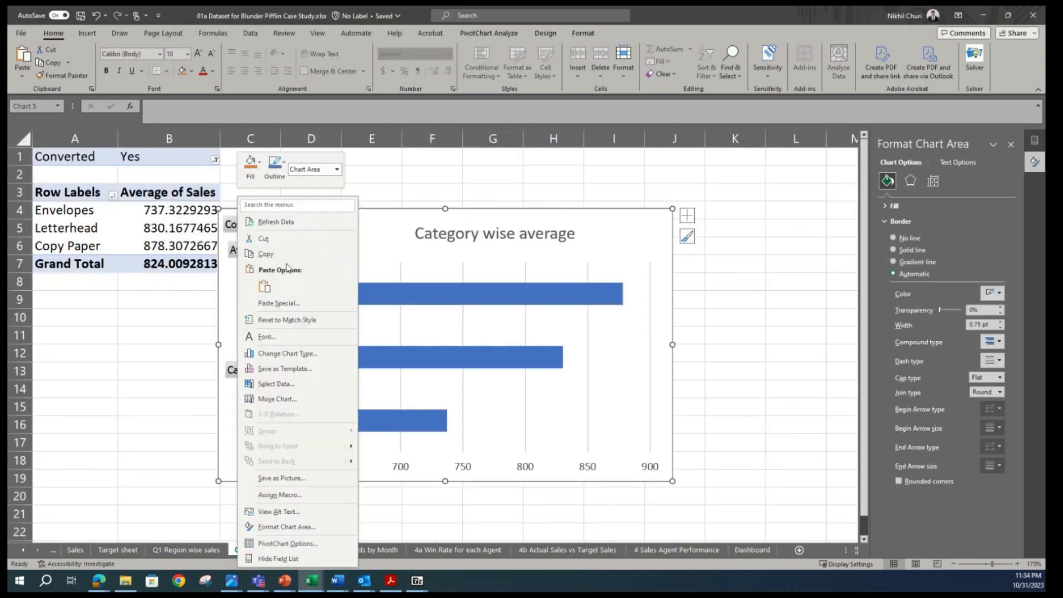
key(Escape)
click(752, 549)
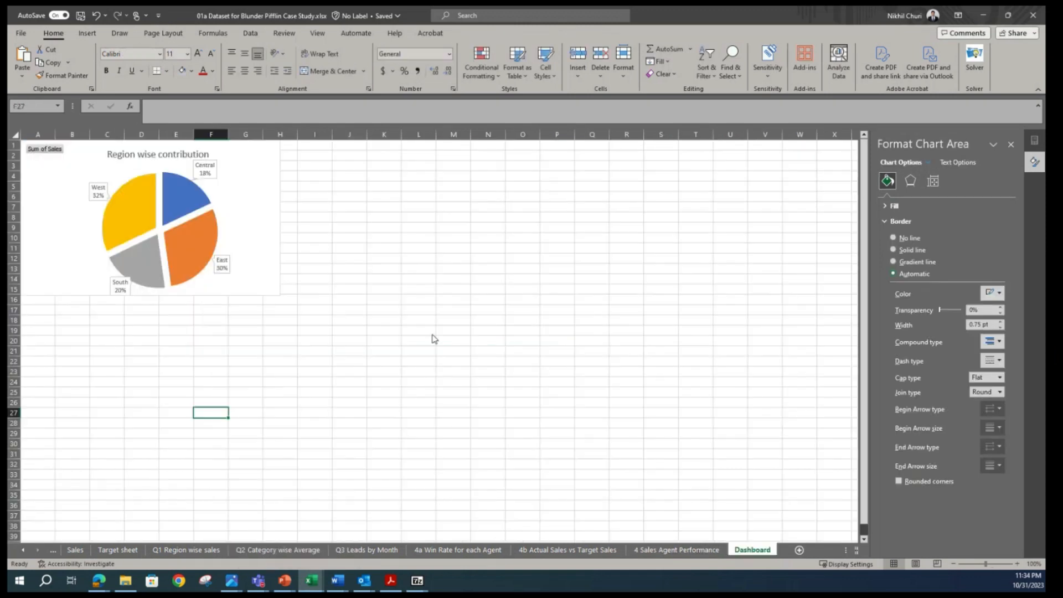
click(321, 146)
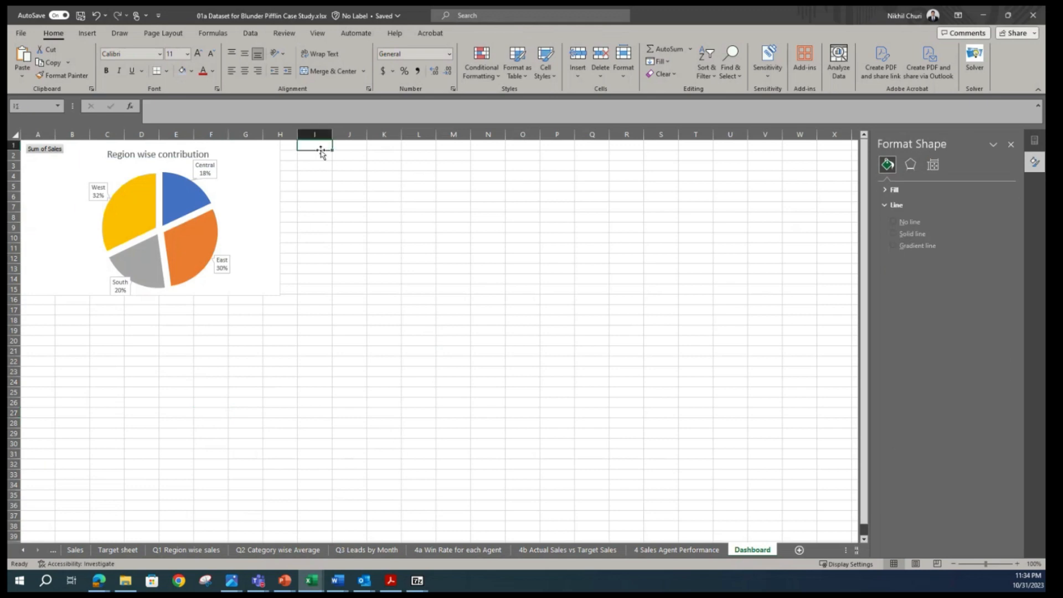
key(ctrl+v)
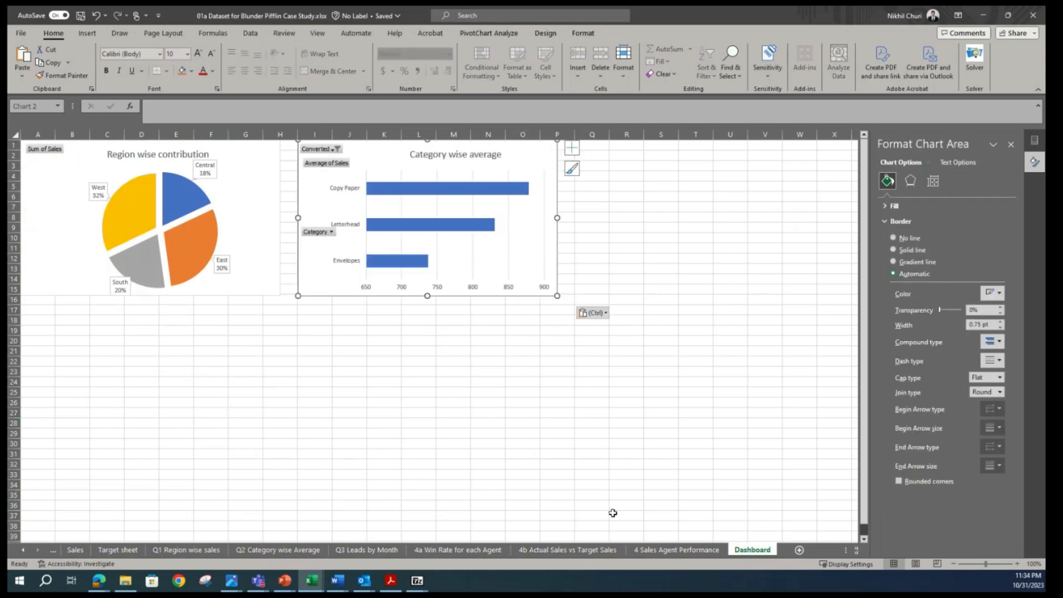
On the Q3 sheet, raise the Month wise leads chart title and extend the plot area upward beneath it.
click(369, 550)
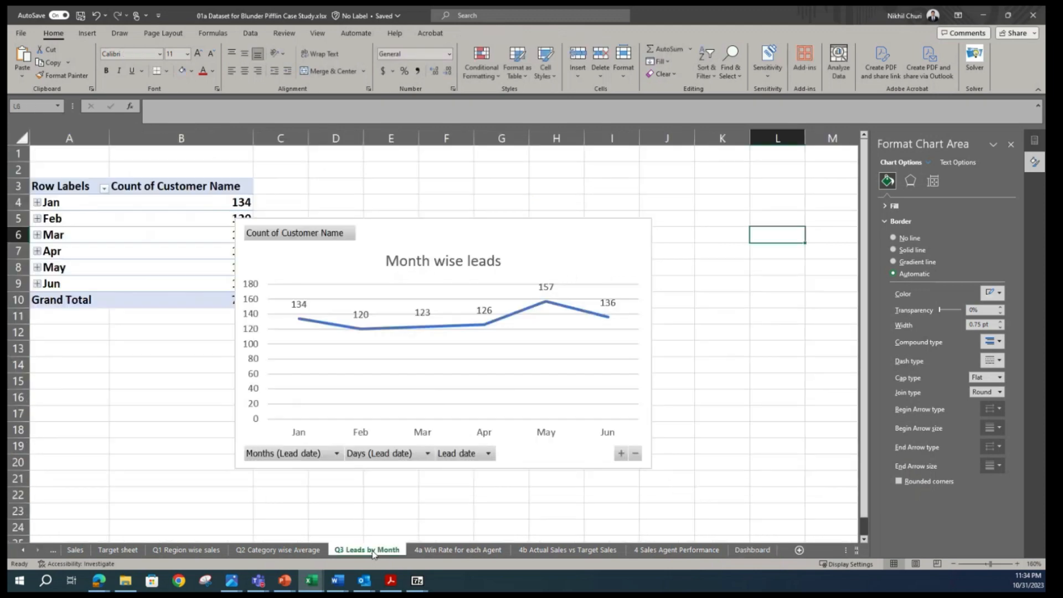
click(559, 242)
drag(485, 256, 491, 230)
click(454, 293)
drag(453, 283, 465, 254)
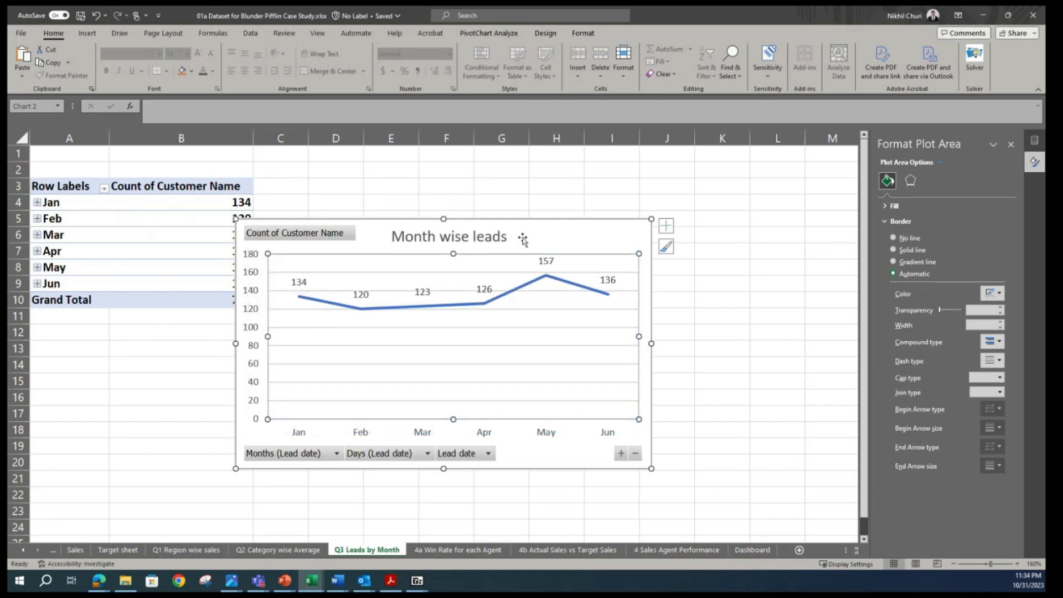
Copy the Month wise leads chart to cell R1 of the Dashboard sheet and move it closer to the bar chart.
right_click(565, 242)
click(594, 254)
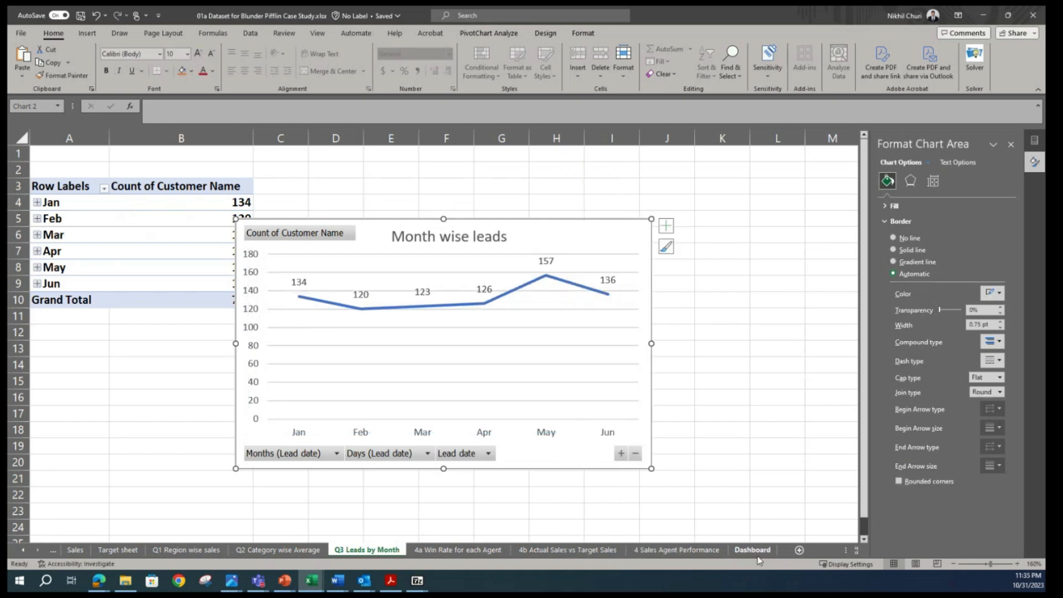
click(753, 549)
click(632, 147)
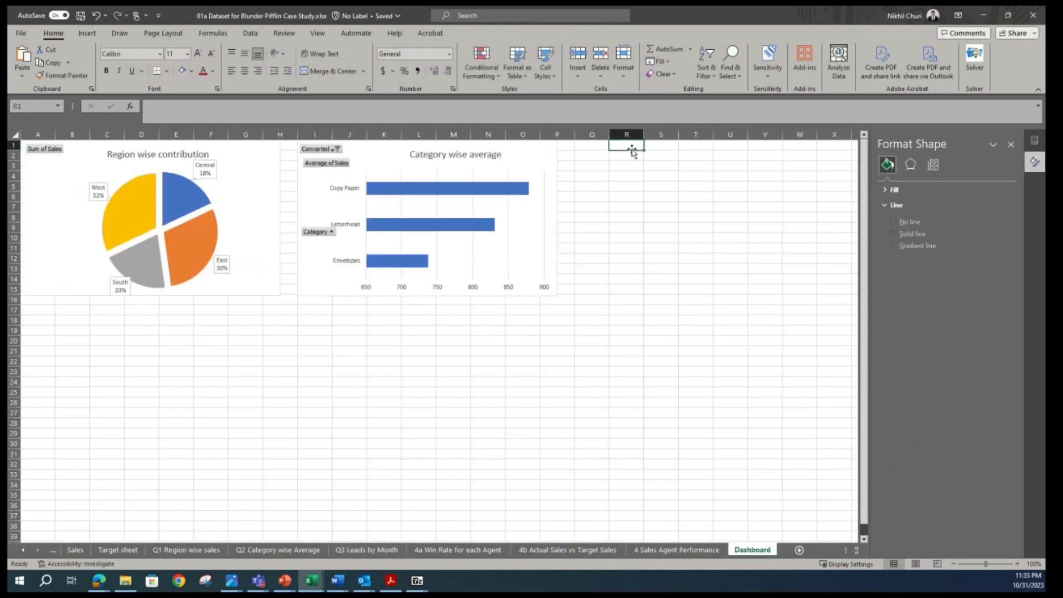
key(ctrl+v)
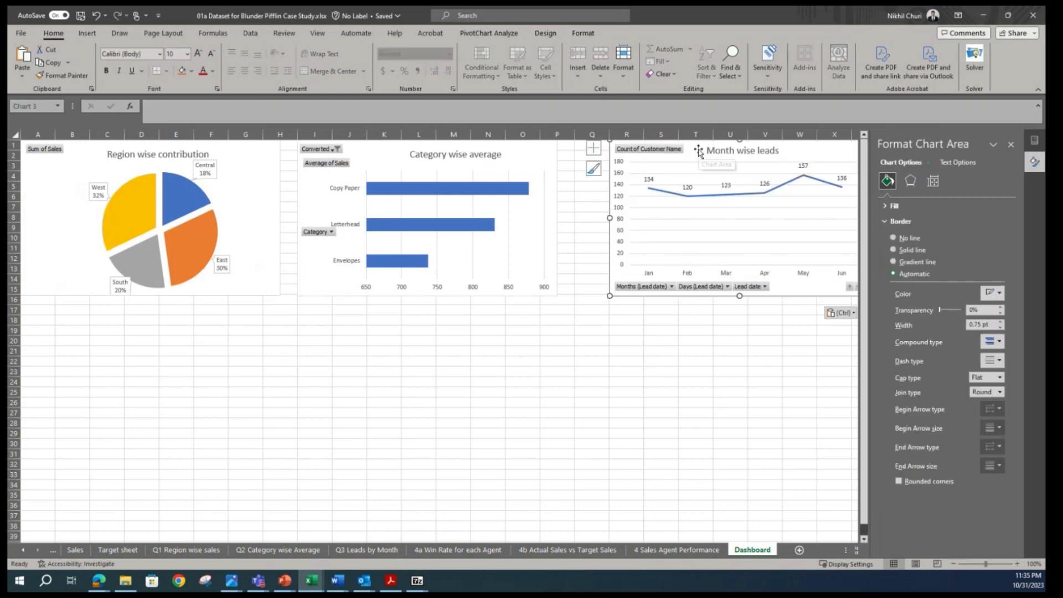
drag(687, 148, 660, 151)
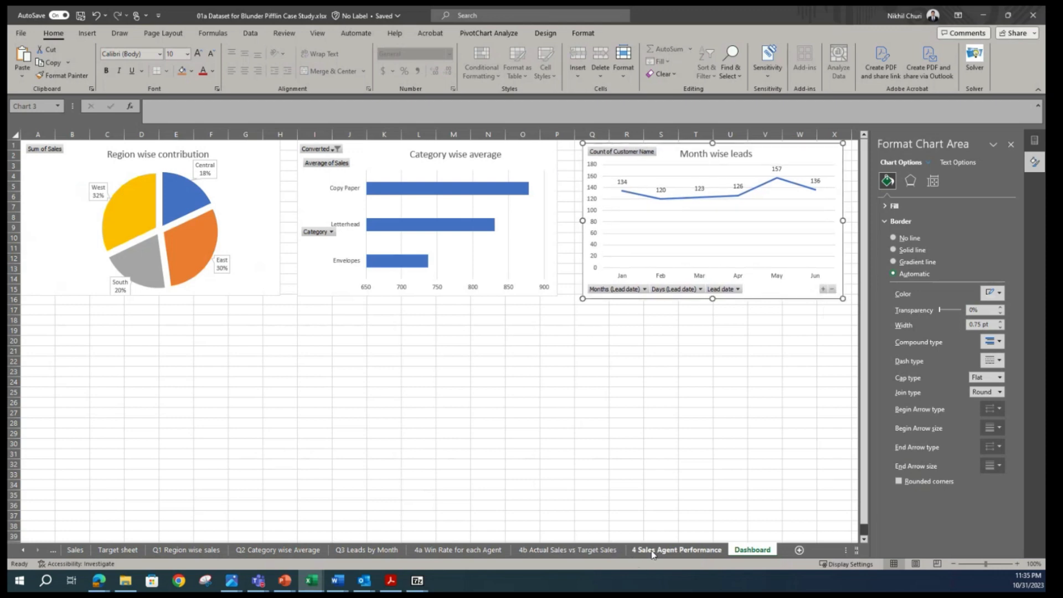
Copy the agents' win rate scatterplot to the Dashboard sheet and place it directly below the pie chart.
click(676, 550)
right_click(345, 172)
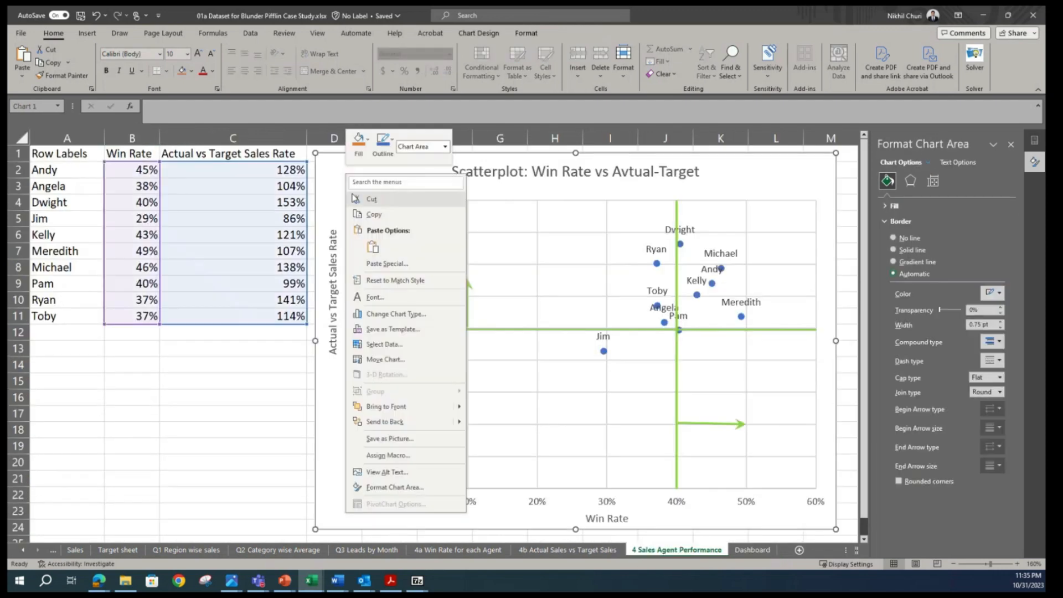
click(370, 216)
click(751, 550)
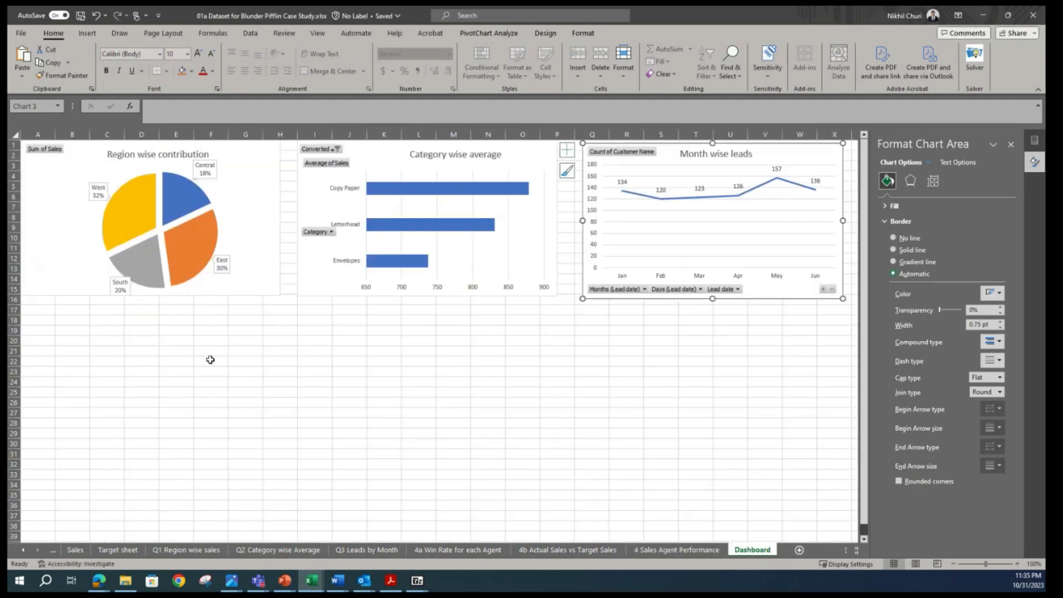
click(211, 361)
click(179, 319)
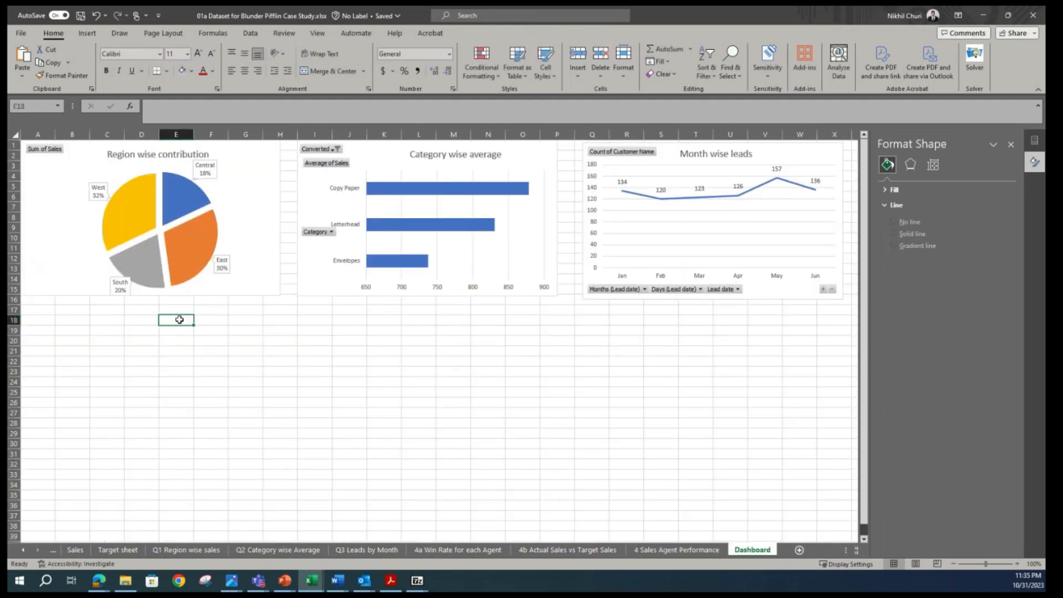
key(ctrl+v)
drag(211, 329, 272, 321)
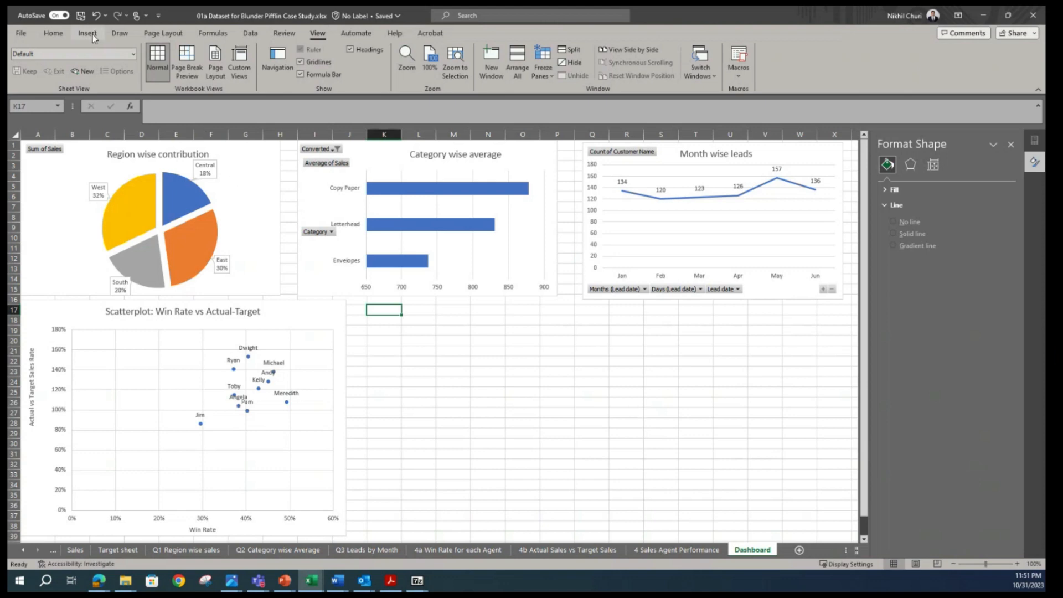
Hide the gridlines on the Dashboard sheet.
click(54, 36)
click(319, 34)
click(301, 62)
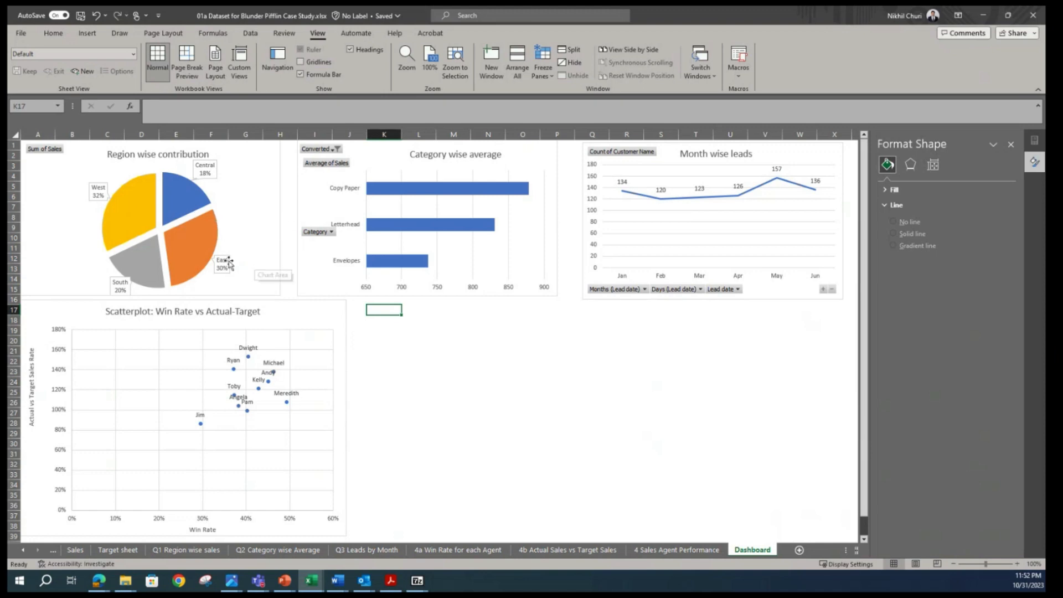
Examine the slices of the region pie chart and the bars of the category average chart on the dashboard.
mouse_move(126, 202)
mouse_move(215, 270)
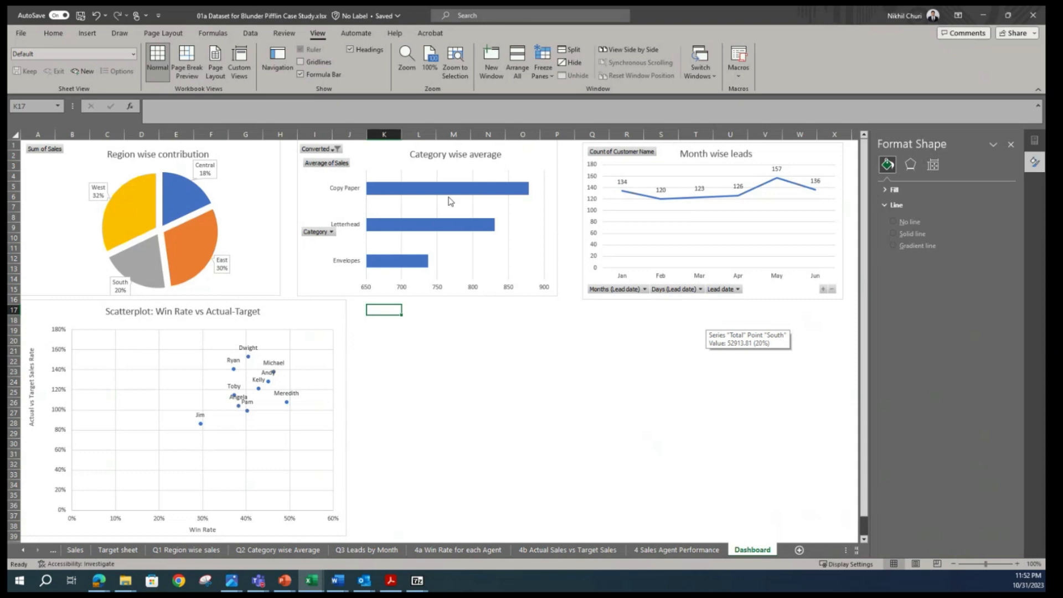
mouse_move(418, 195)
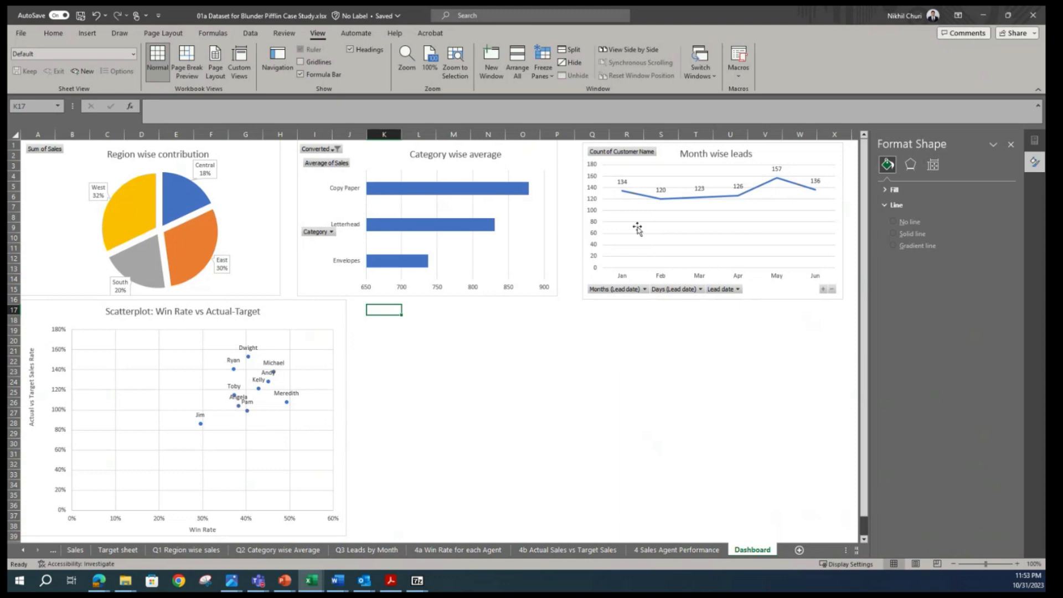
Put a thick outside border around cells K17:W38 of the Dashboard sheet, in the empty area beside the scatterplot.
click(590, 361)
drag(367, 313, 814, 530)
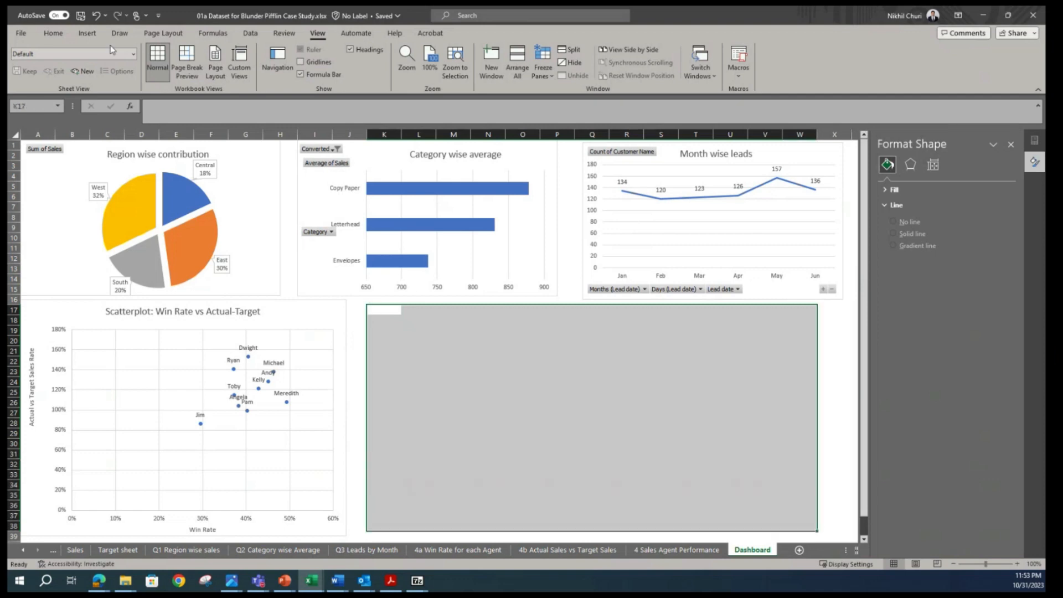
click(53, 34)
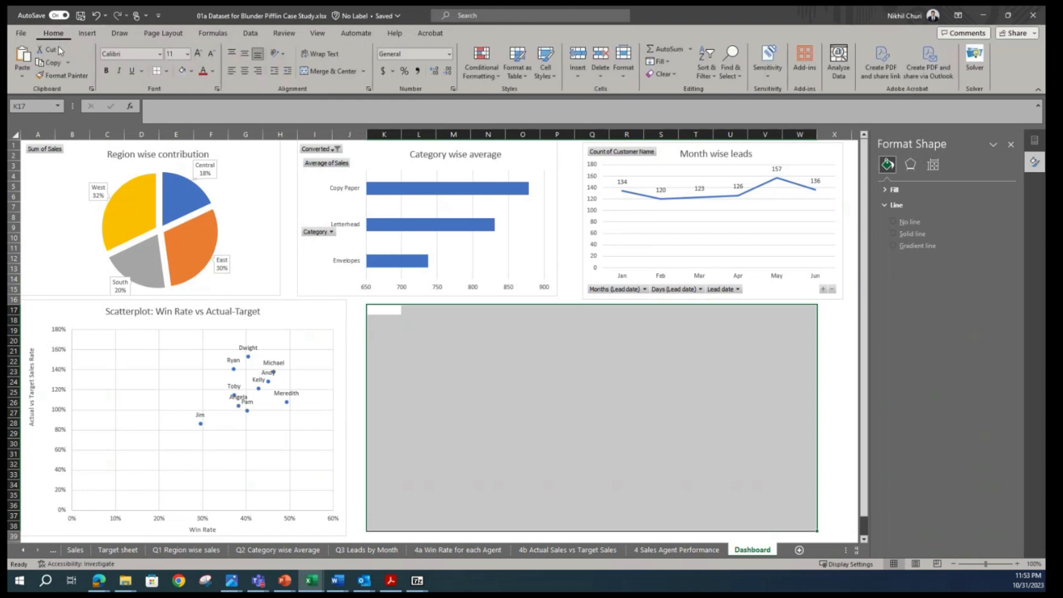
click(167, 71)
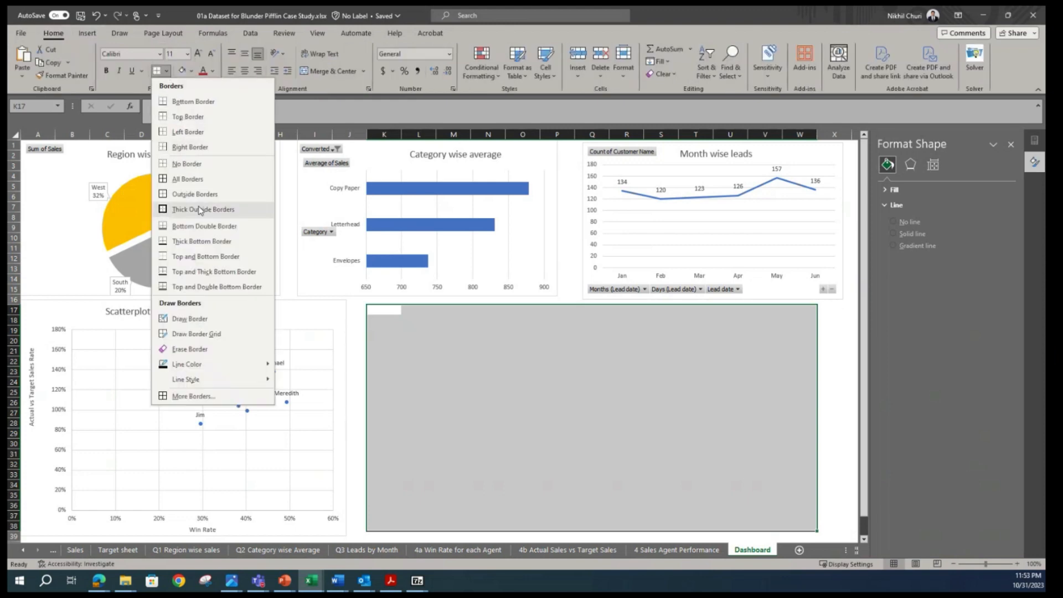
click(188, 209)
click(525, 323)
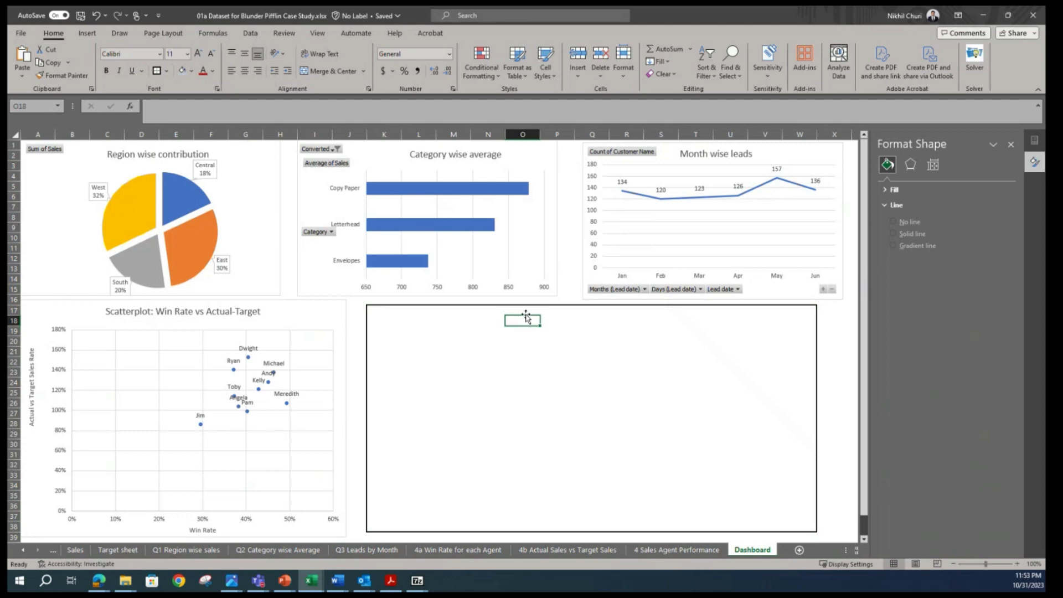
Enter the heading "Summary or Recommendations" in cell P18, at the top of the bordered box.
click(560, 320)
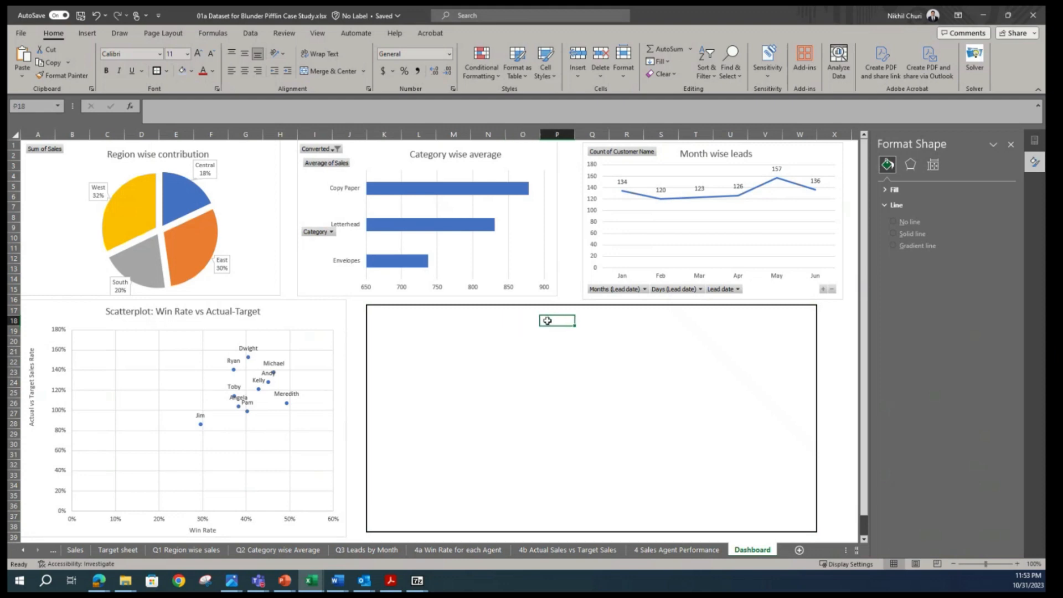
text(Summa)
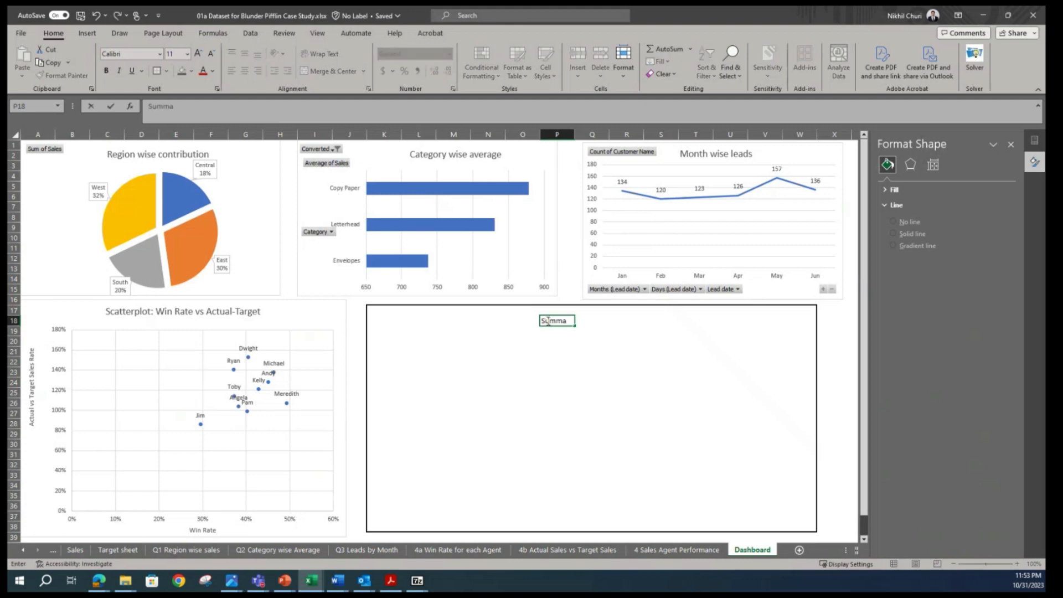
text(ry or Recommendations)
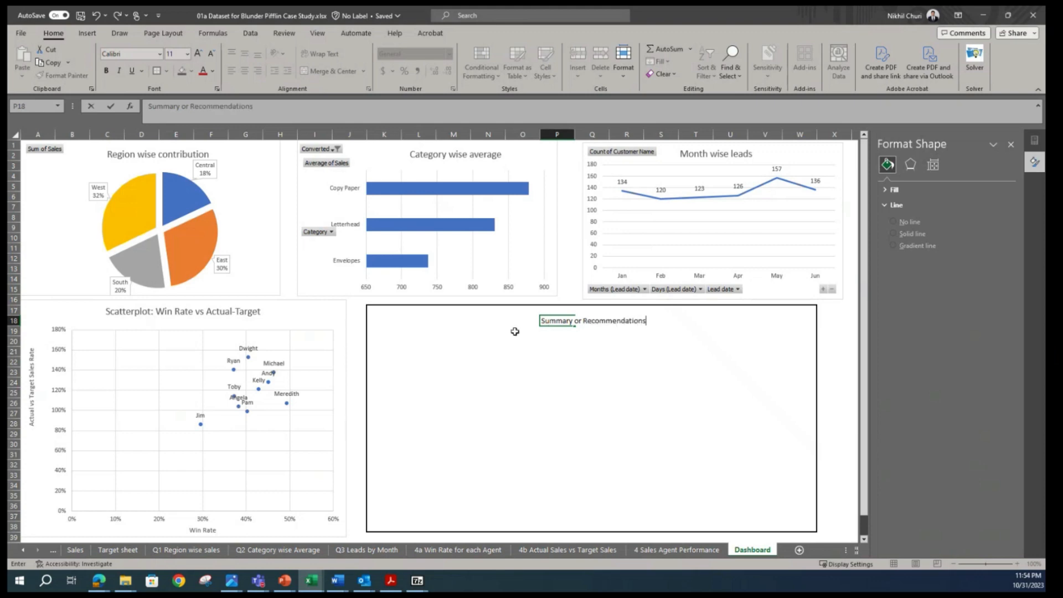
Number the summary rows from 1 to 10 down cells L20 to L29.
click(408, 340)
text(1 2 3 4 5)
text( 6 7 8 9 1)
text(0)
key(Return)
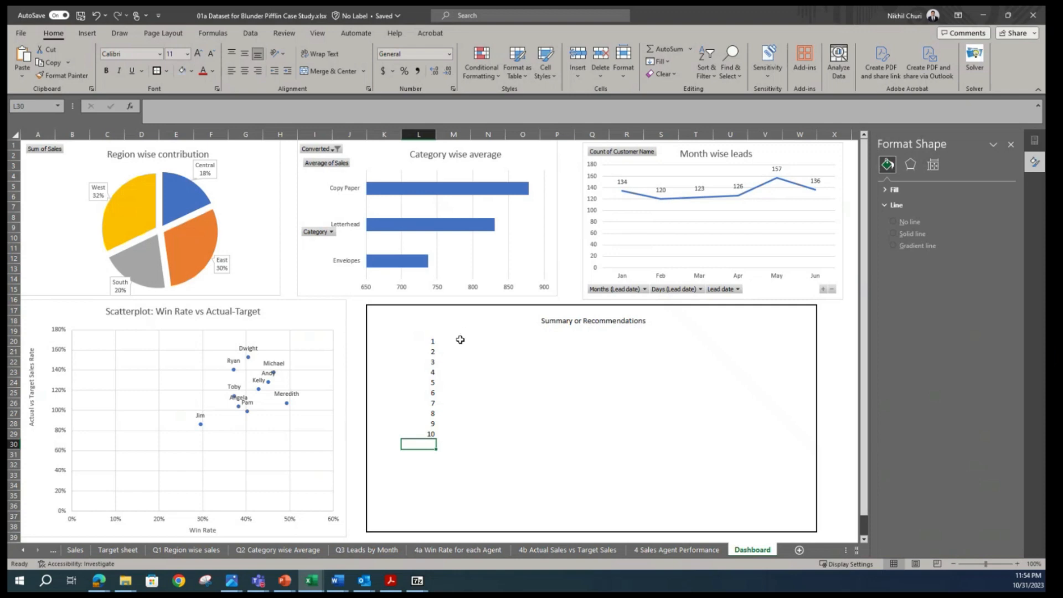
Enter the placeholder line "Region wise: XXXXXXXXXXX" in M20 beside number 1.
click(460, 340)
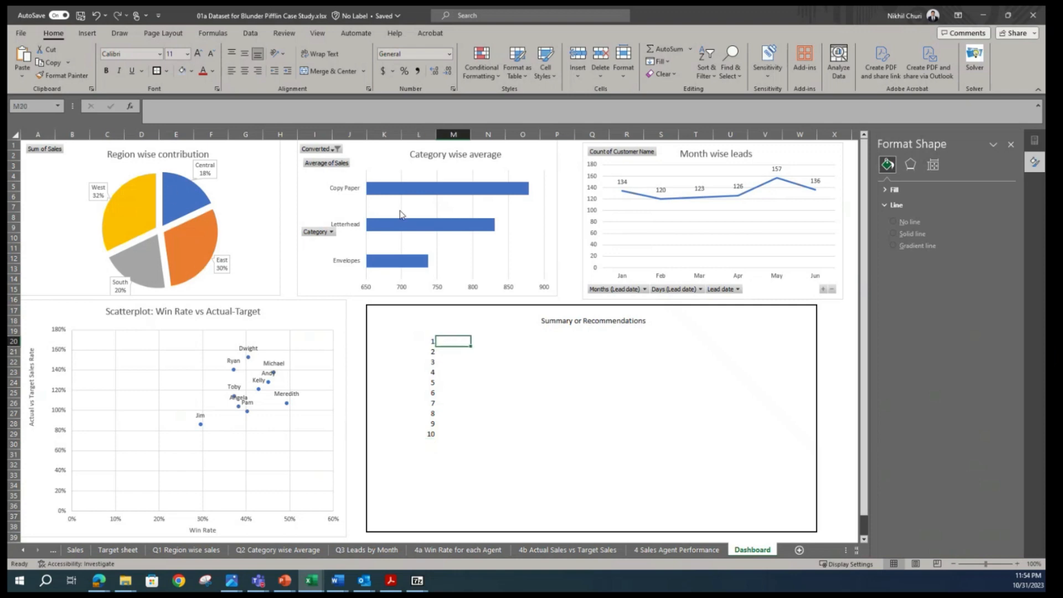
text(Re)
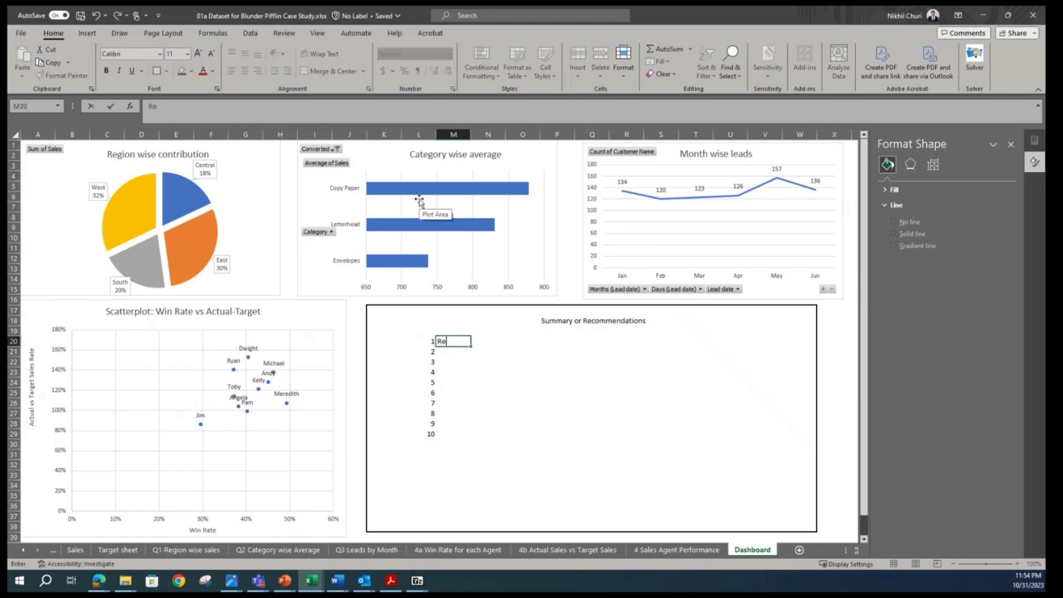
text(gion wise: XXXXX)
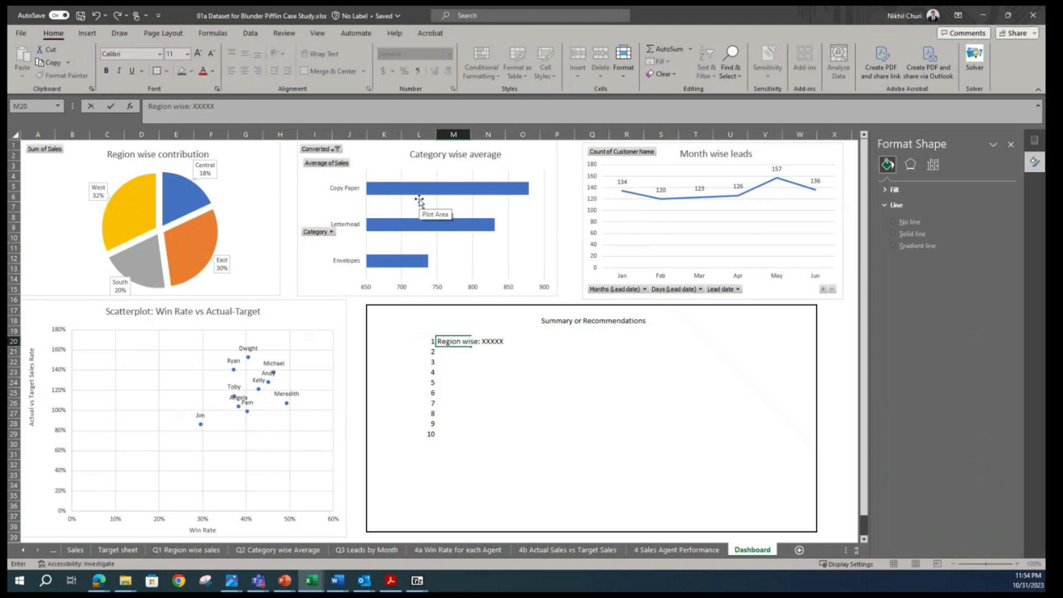
text(XXXXXX)
key(Return)
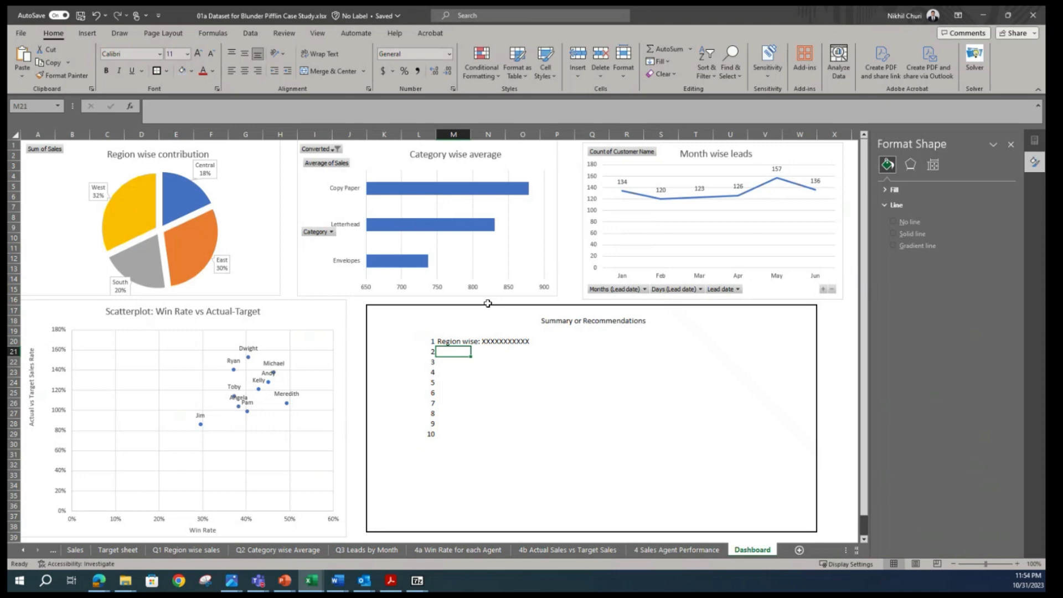
Add the placeholder lines "Category wise average: XXXXXXXX" in M21 and "Month wise leads: XXXXXXXXXX" in M22.
text(C)
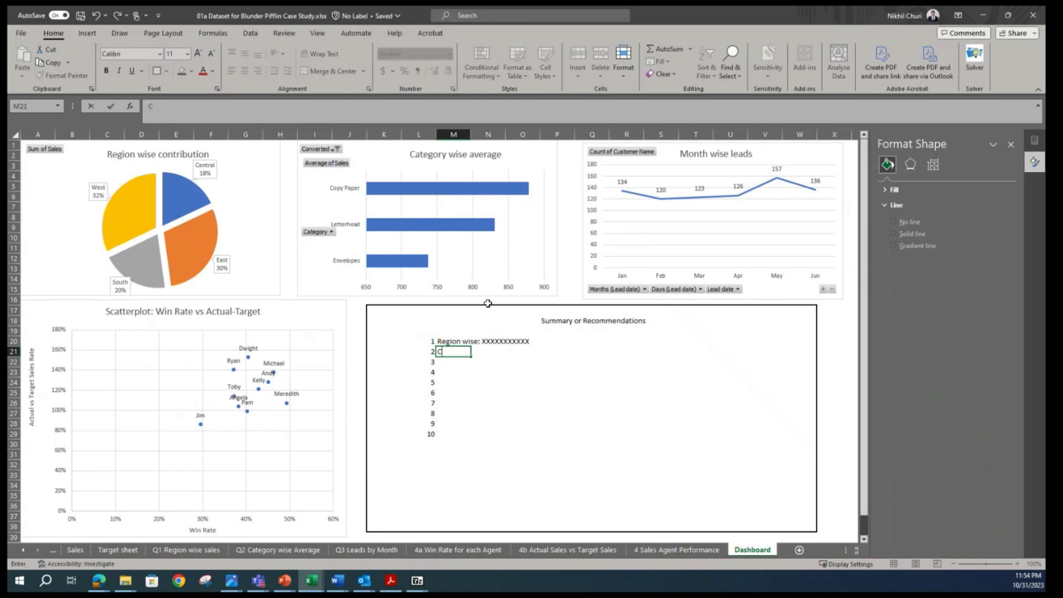
text(ategory wise average)
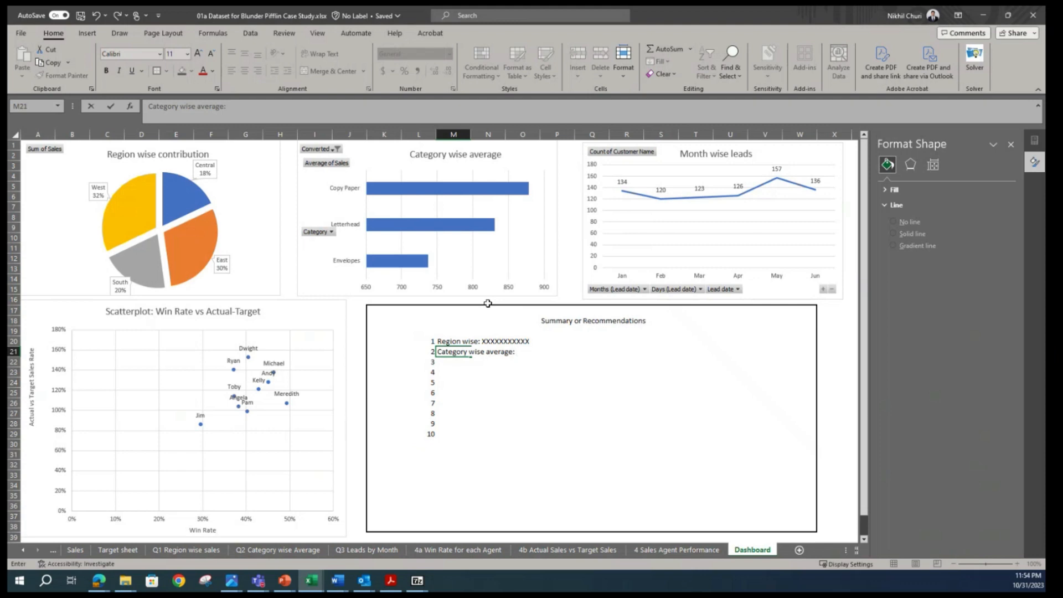
text(: XXXXXXXX)
click(459, 361)
text(Mo)
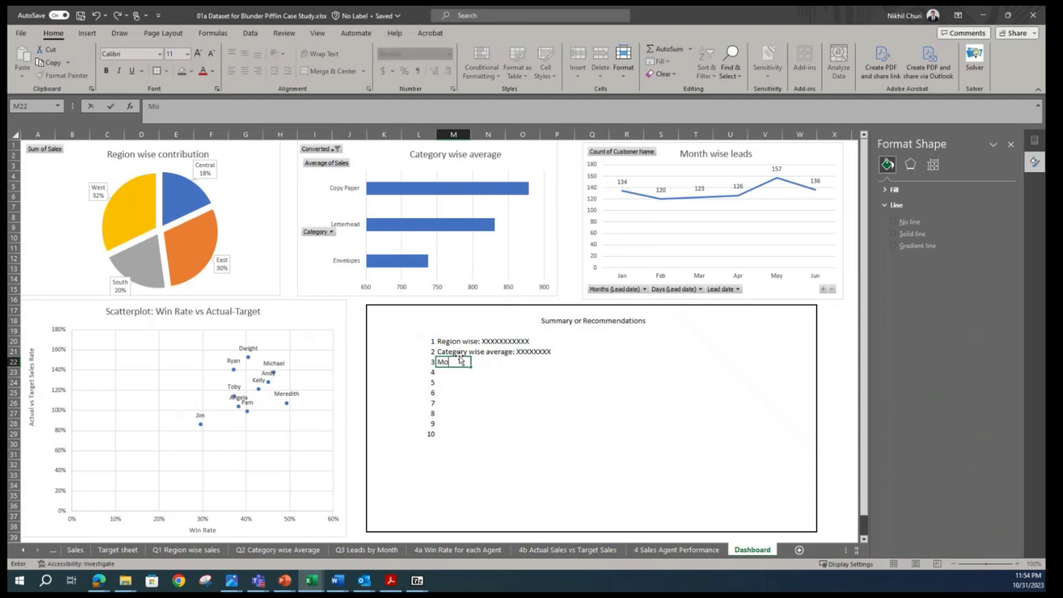
text(nth wise leads: XXXXXXXXXX)
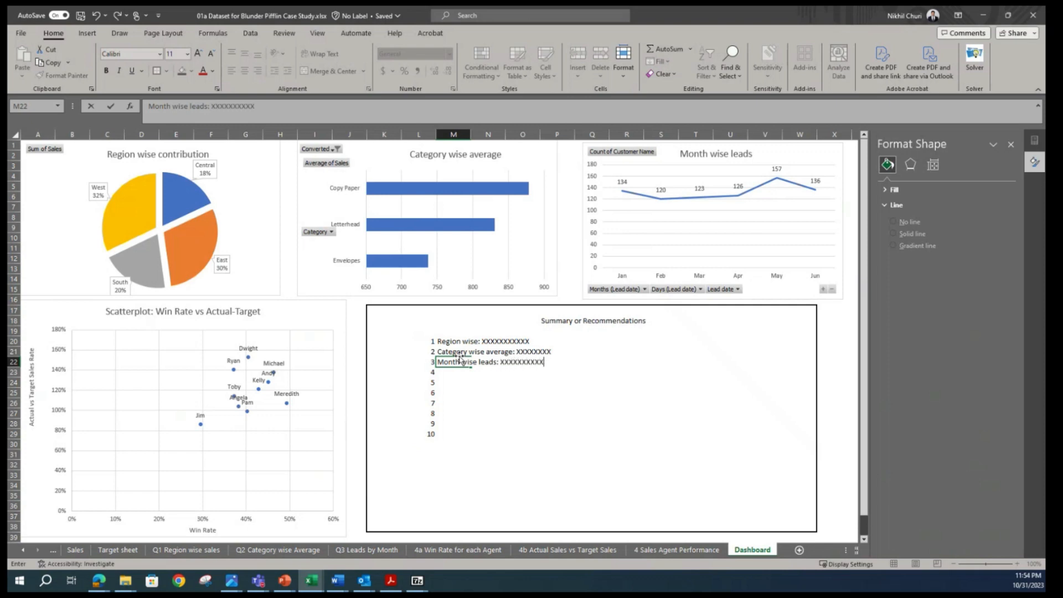
click(458, 372)
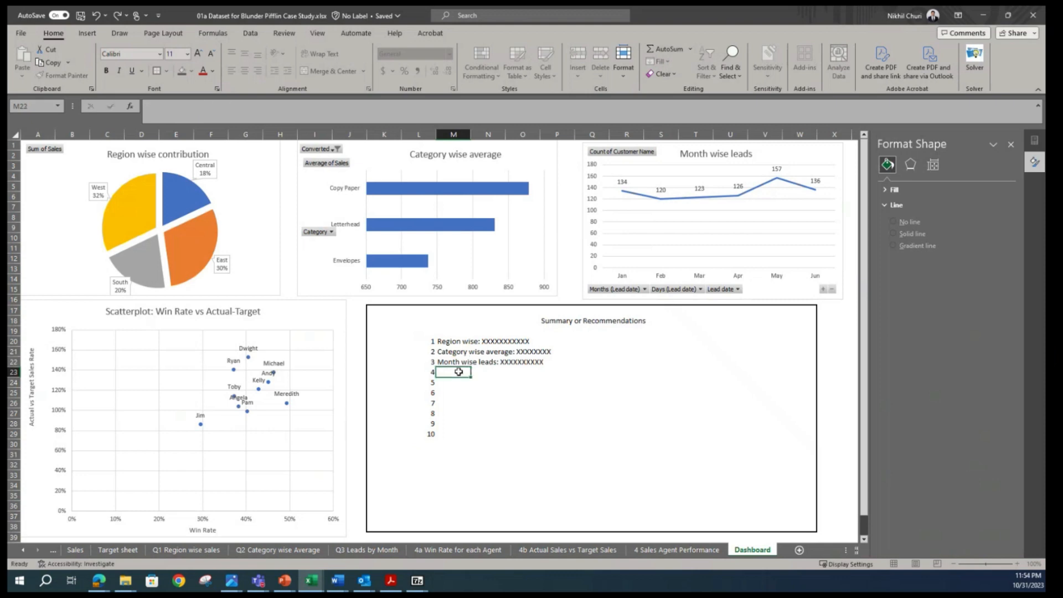
Move the category average and month leads lines down one row, so they start in M22 beside number 3.
drag(455, 352, 534, 357)
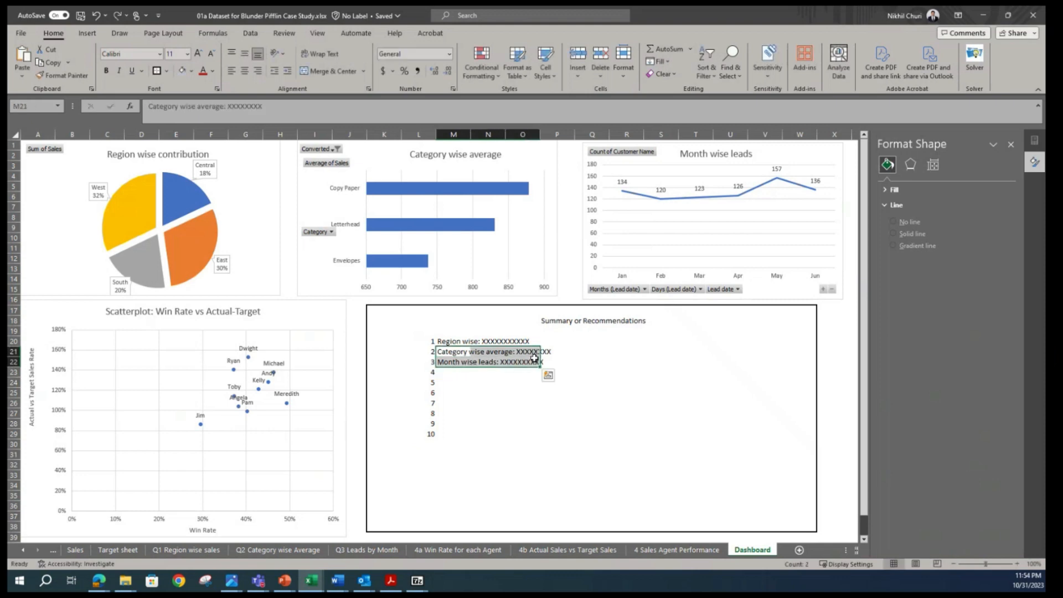
key(ctrl+c)
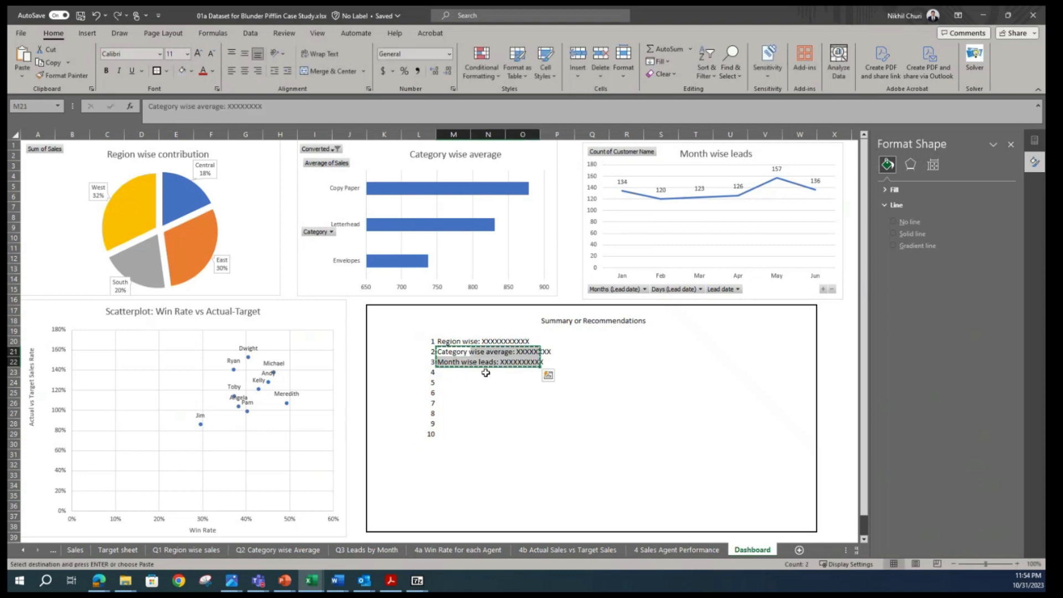
click(455, 361)
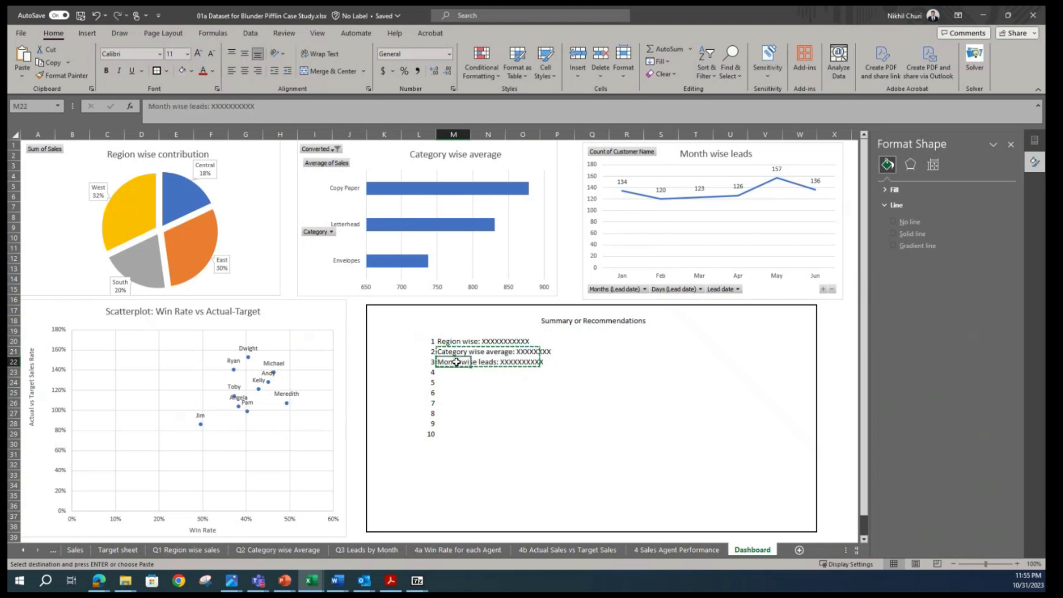
key(Return)
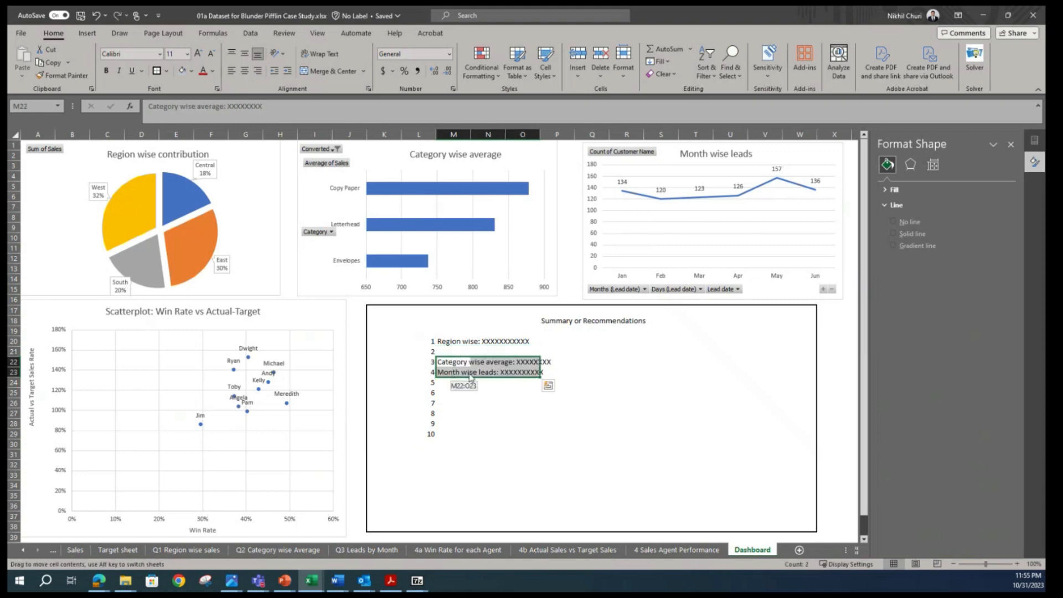
click(462, 410)
Move the "Month wise leads" line to cell M24 beside number 5.
click(461, 372)
drag(461, 372, 467, 400)
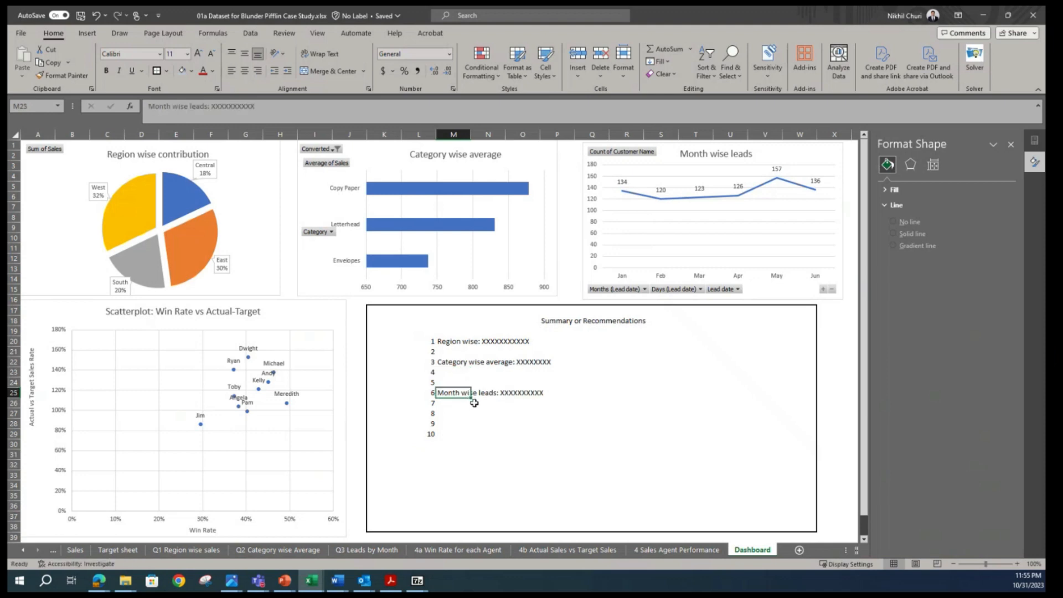
key(ctrl+z)
click(457, 383)
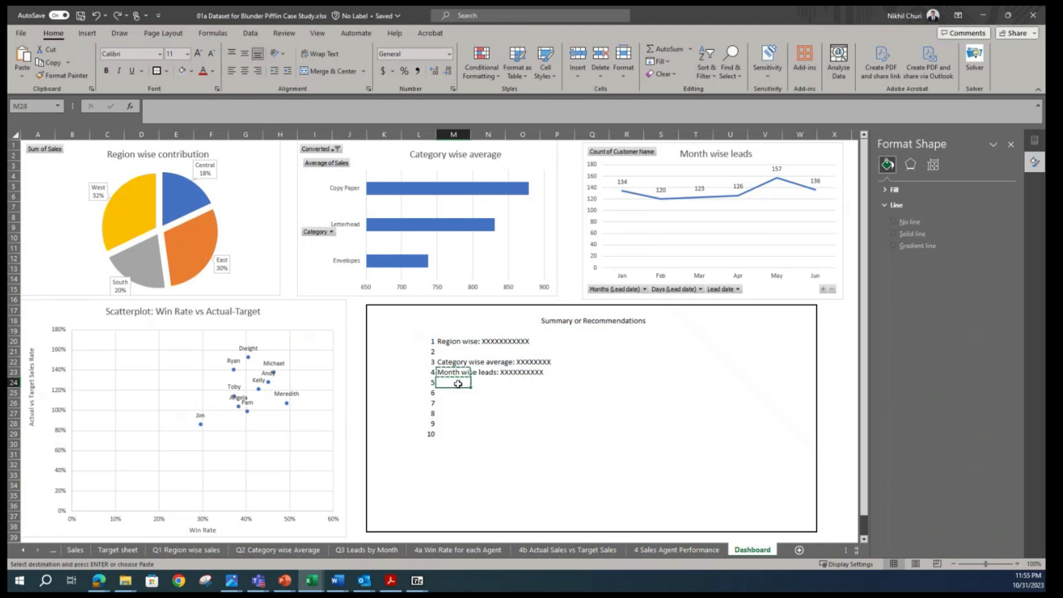
key(ctrl+v)
Enter the placeholder line "Scatterplot: XXXXXXXXX" in M26 beside number 7.
click(452, 404)
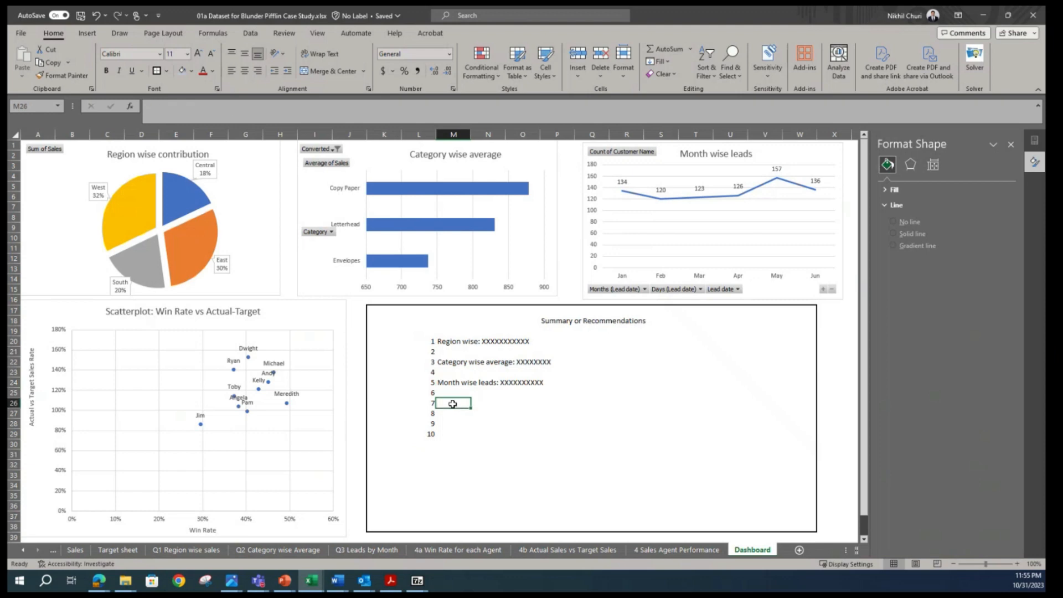
text(S)
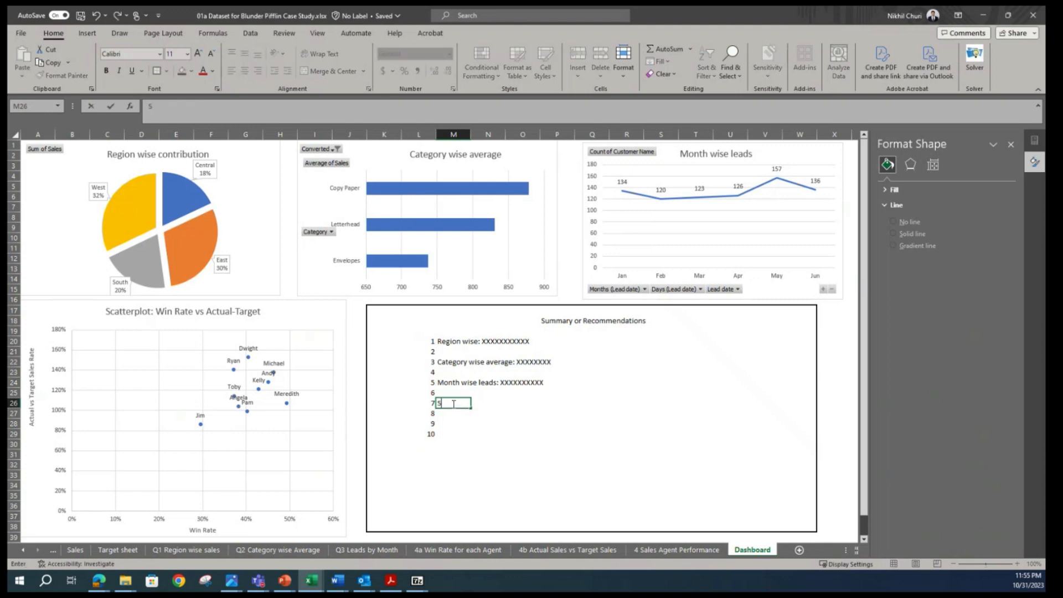
text(catterplot: XXXXXXXXX)
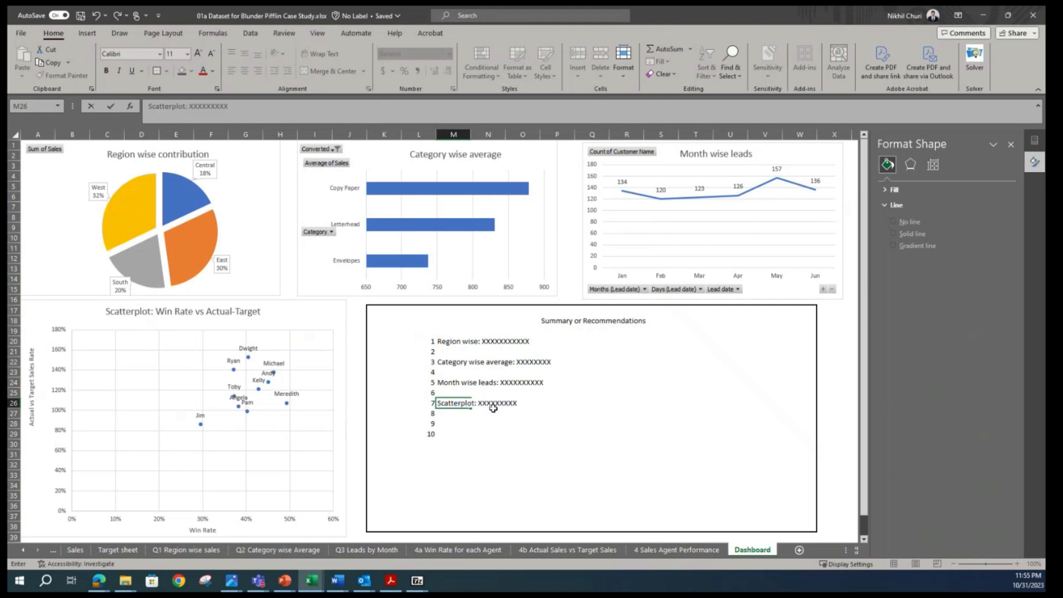
click(658, 434)
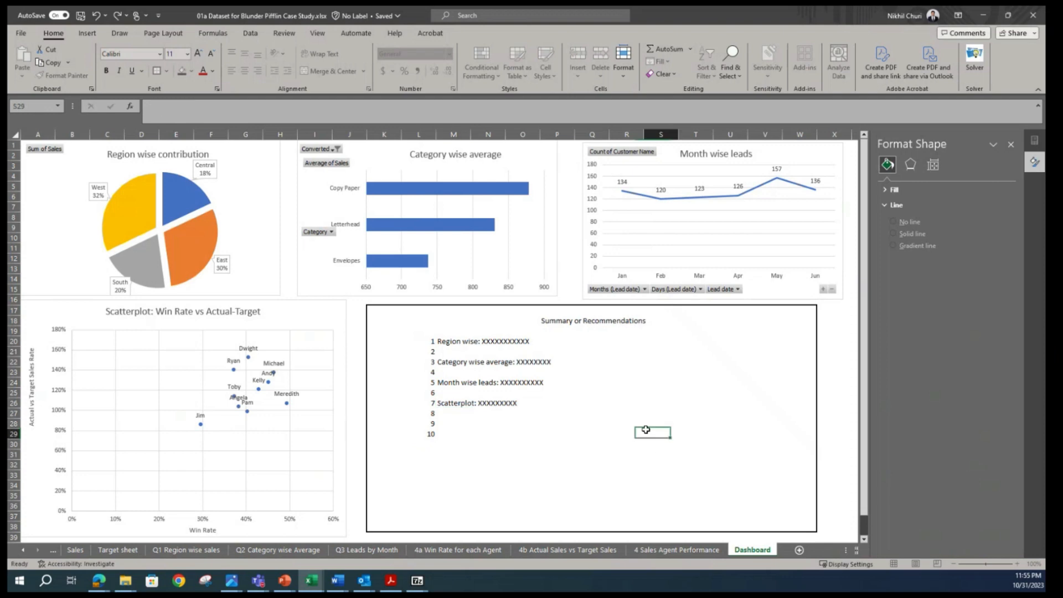
Go through the ten numbered rows of the summary box, from the region line in M20 down to M29.
click(452, 353)
click(455, 340)
click(522, 341)
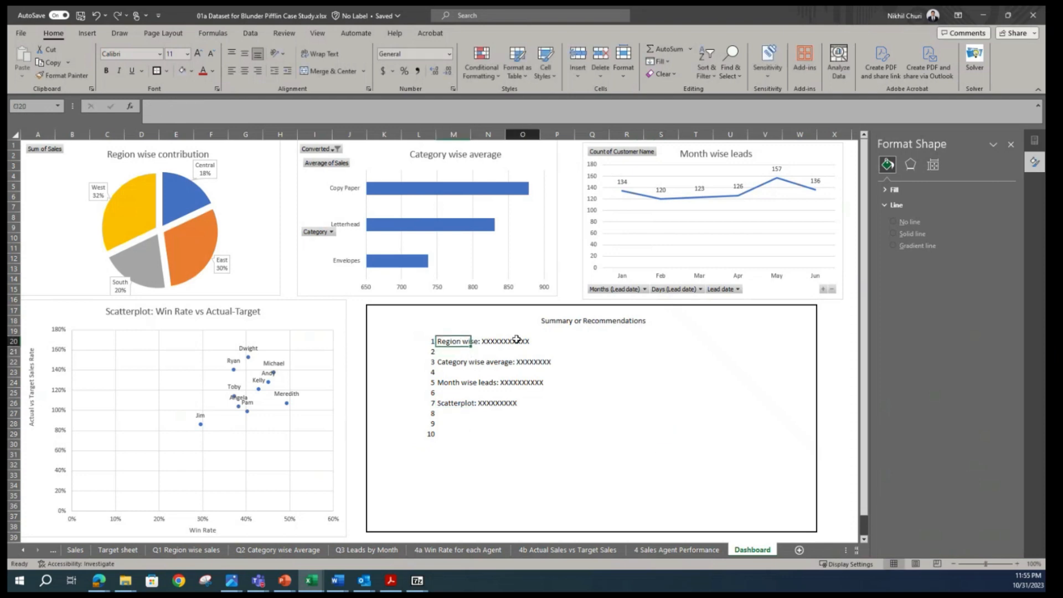
click(452, 352)
click(452, 362)
click(452, 373)
click(452, 382)
click(451, 392)
click(450, 404)
click(450, 414)
drag(450, 425, 449, 446)
click(450, 435)
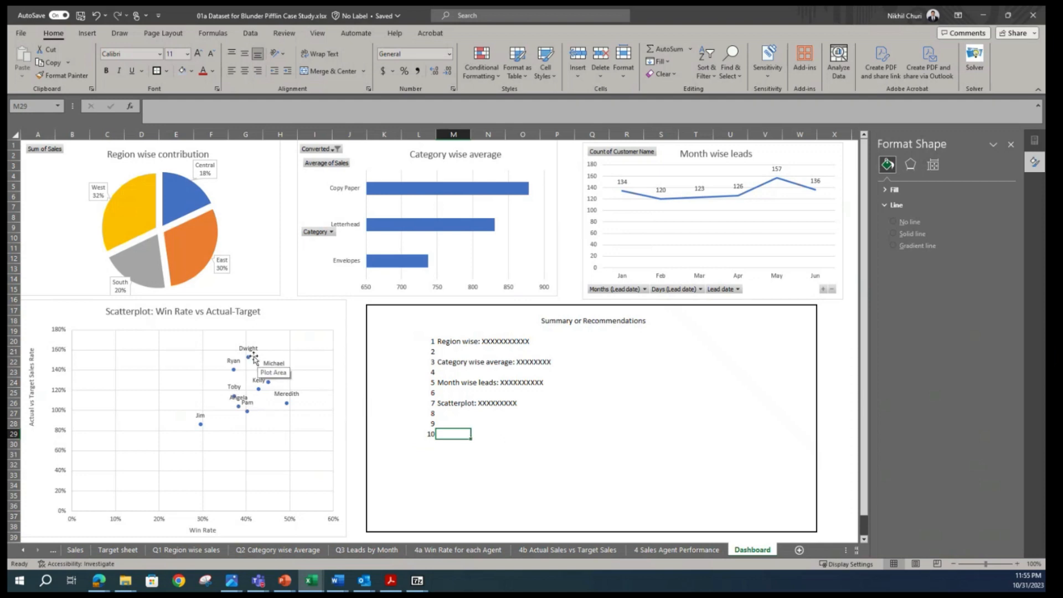
Compare the Dashboard's category and region charts with the 4 Sales Agent Performance table and the Q1 Region wise sales pivot table.
click(404, 231)
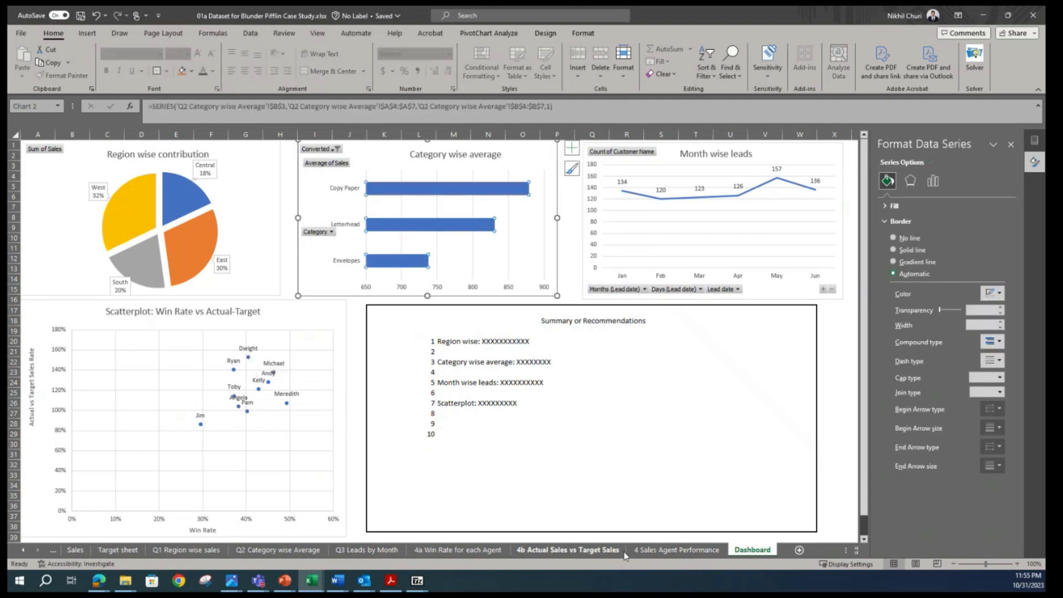
click(655, 551)
click(752, 550)
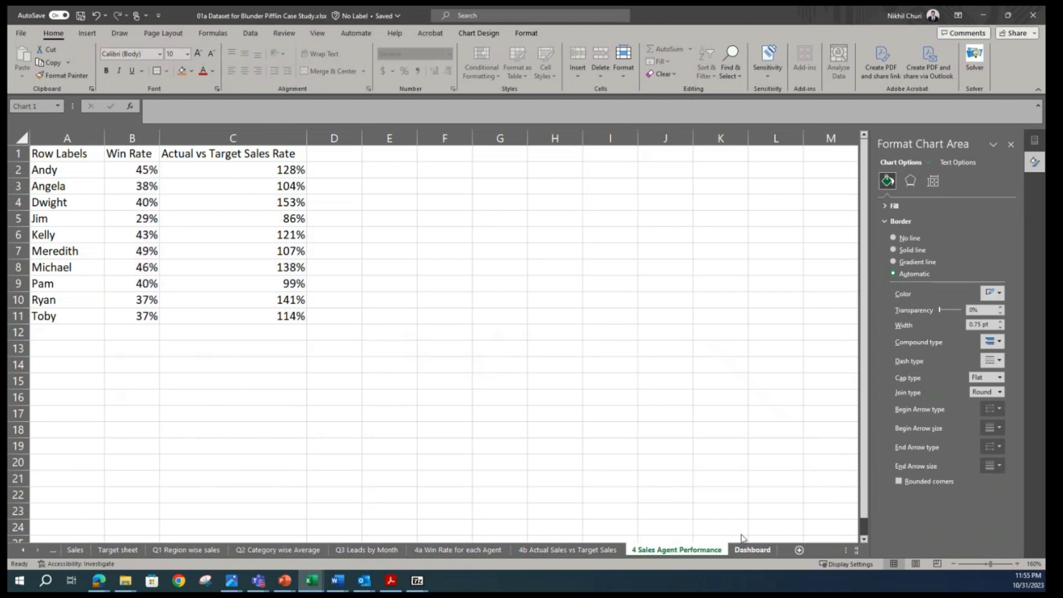
click(242, 181)
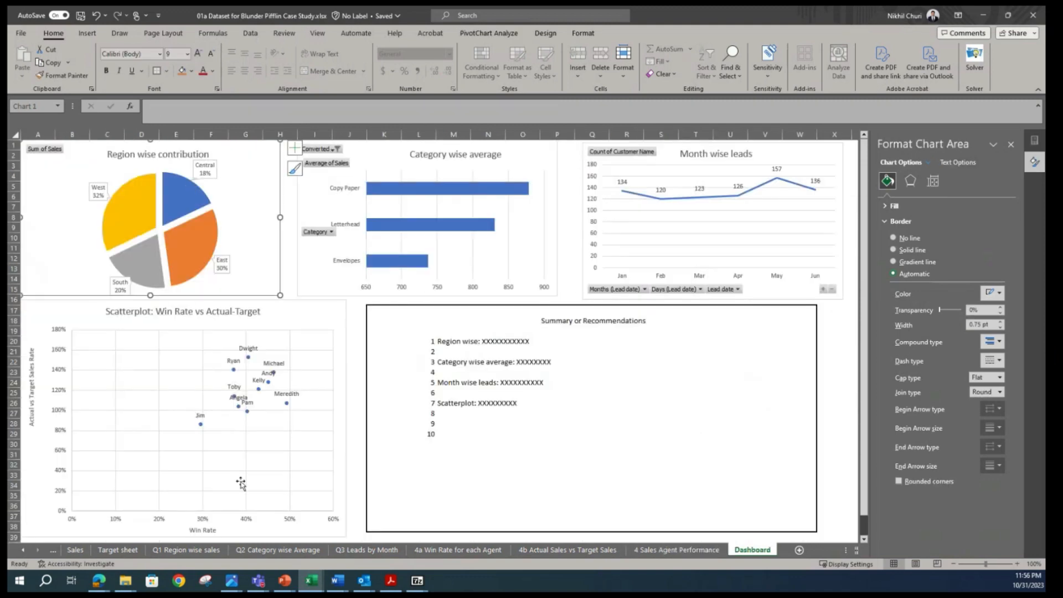
click(166, 550)
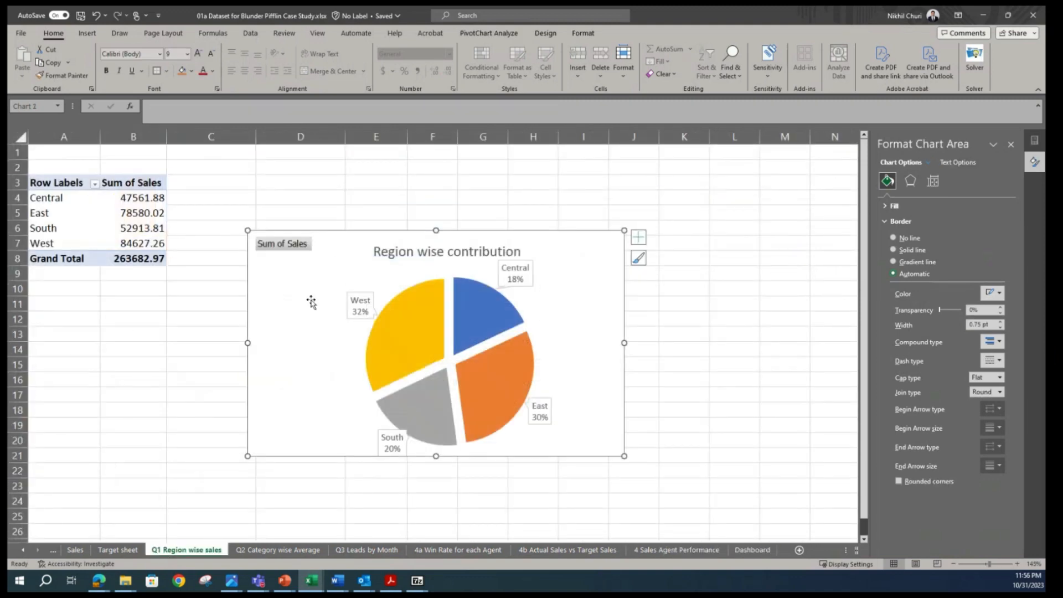
click(156, 212)
click(117, 201)
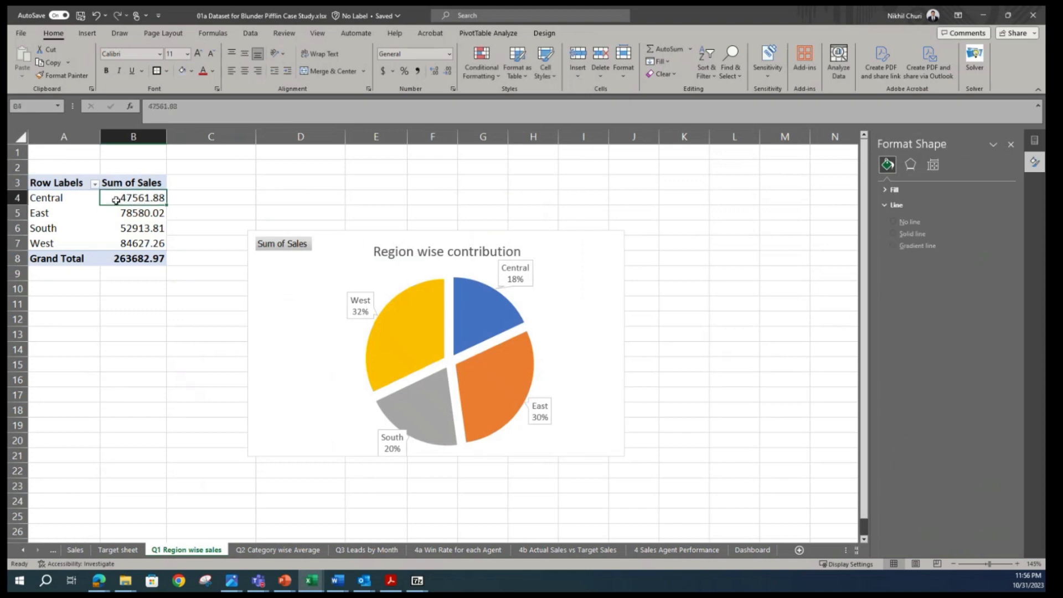
Review the source data on the Leads, Sales and Target sheet tabs and return to the Dashboard charts.
click(23, 551)
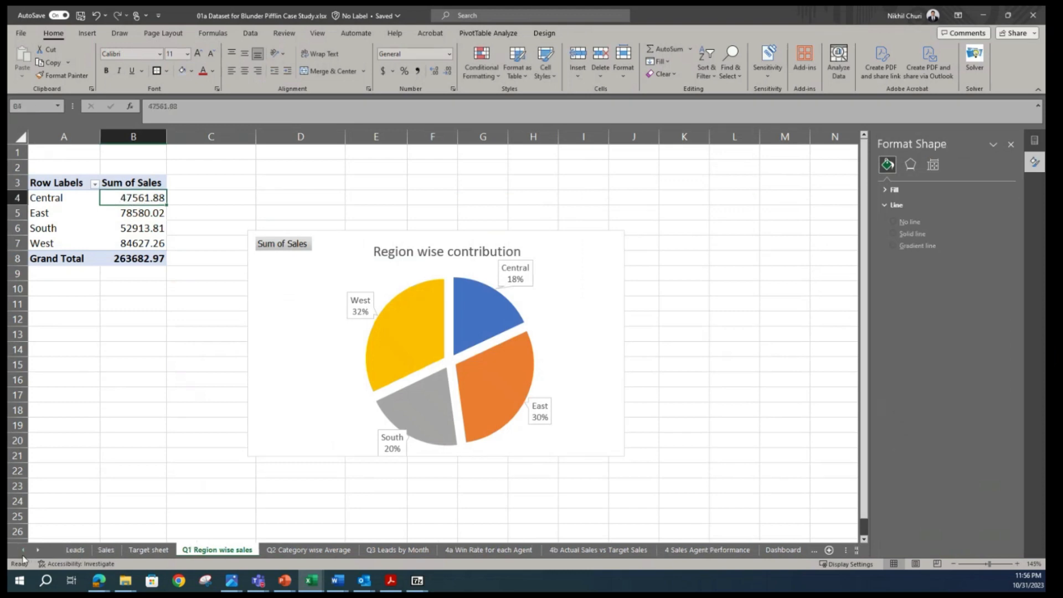
click(78, 554)
click(108, 550)
click(147, 551)
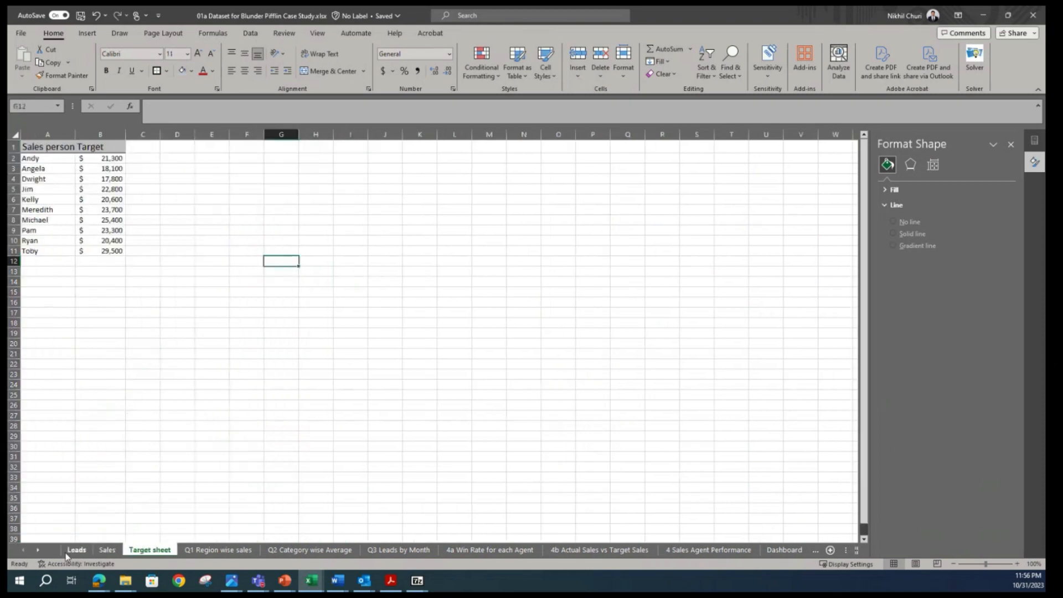
click(78, 550)
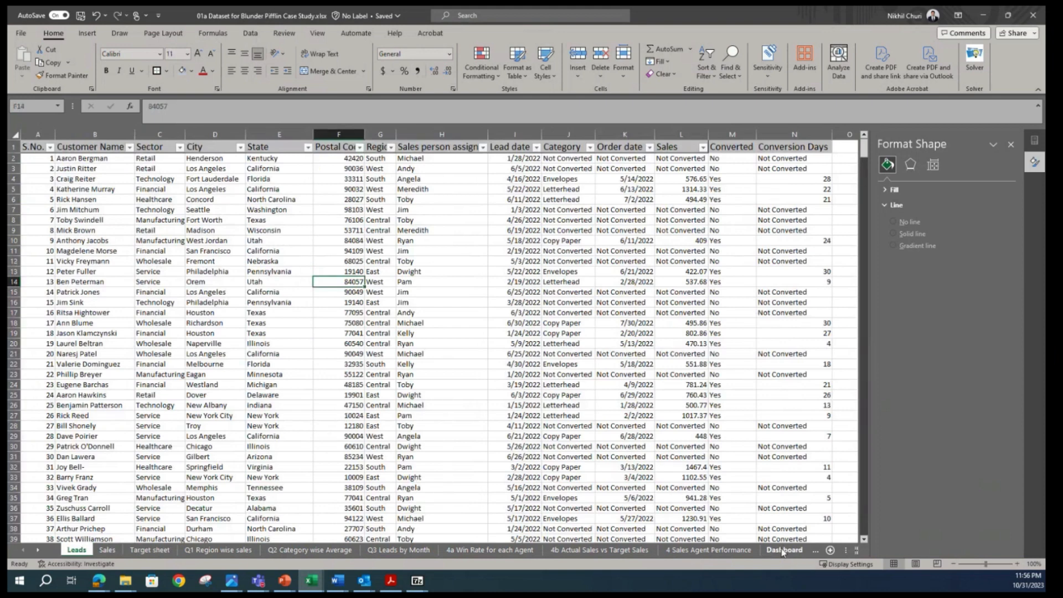
click(782, 549)
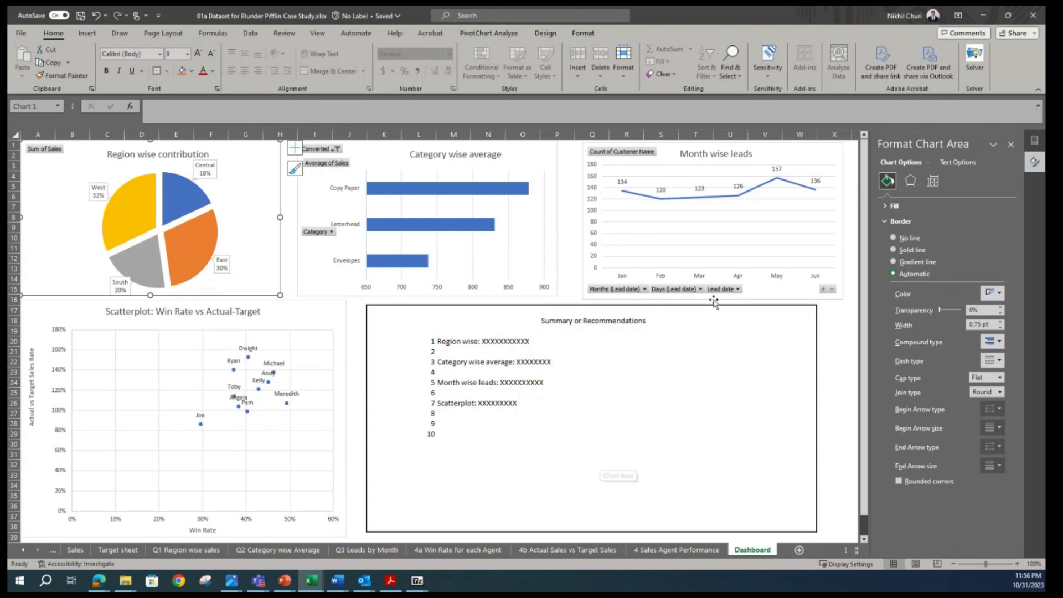
click(357, 310)
click(359, 328)
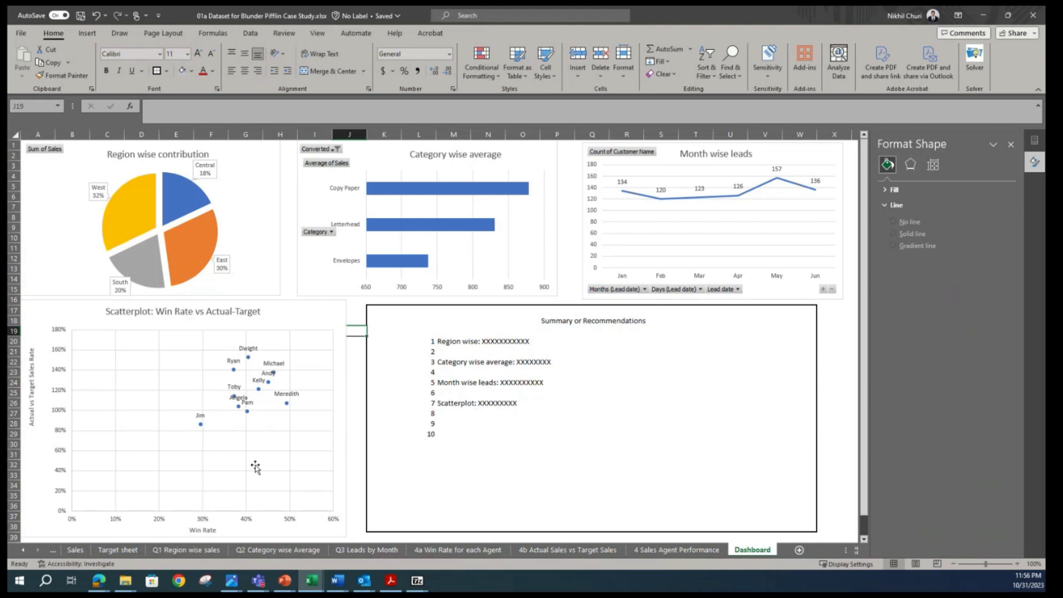
Examine the raw customer records on the Leads sheet, going down the rows and back to the header.
click(23, 550)
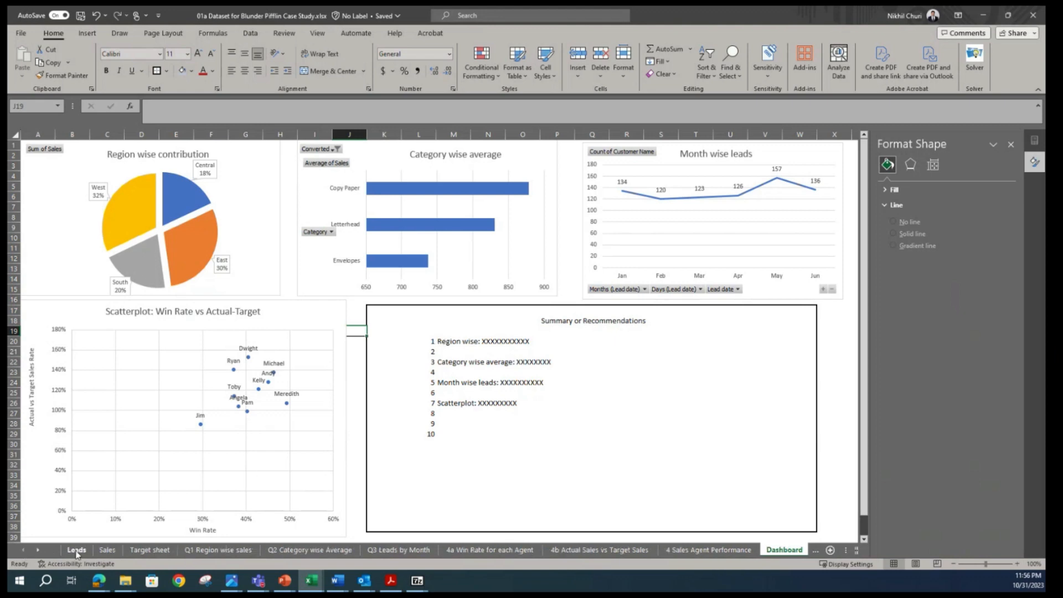
click(76, 551)
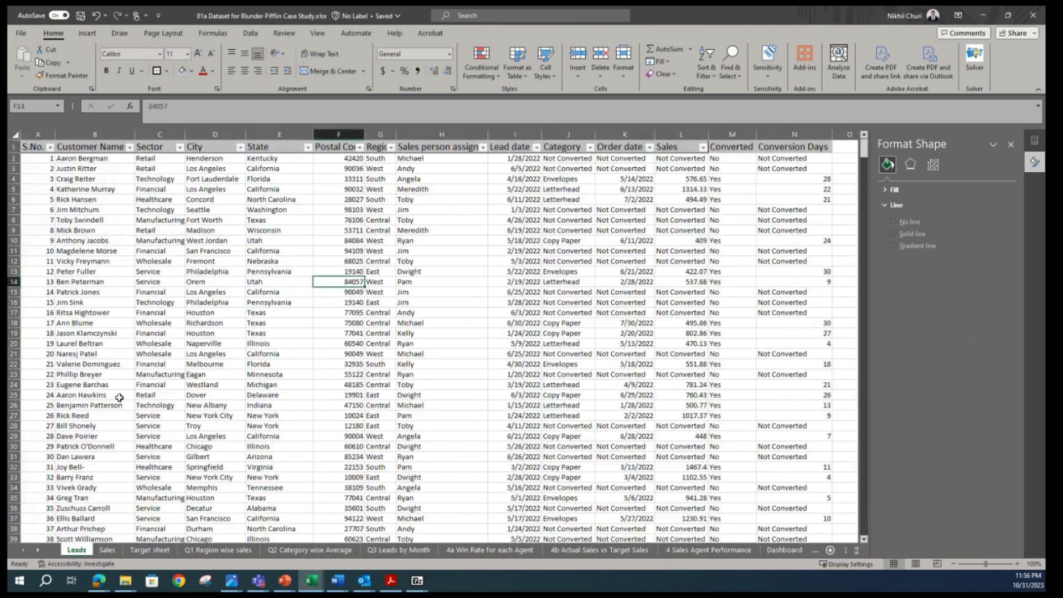
scroll(132, 392, down, 17)
scroll(132, 393, up, 15)
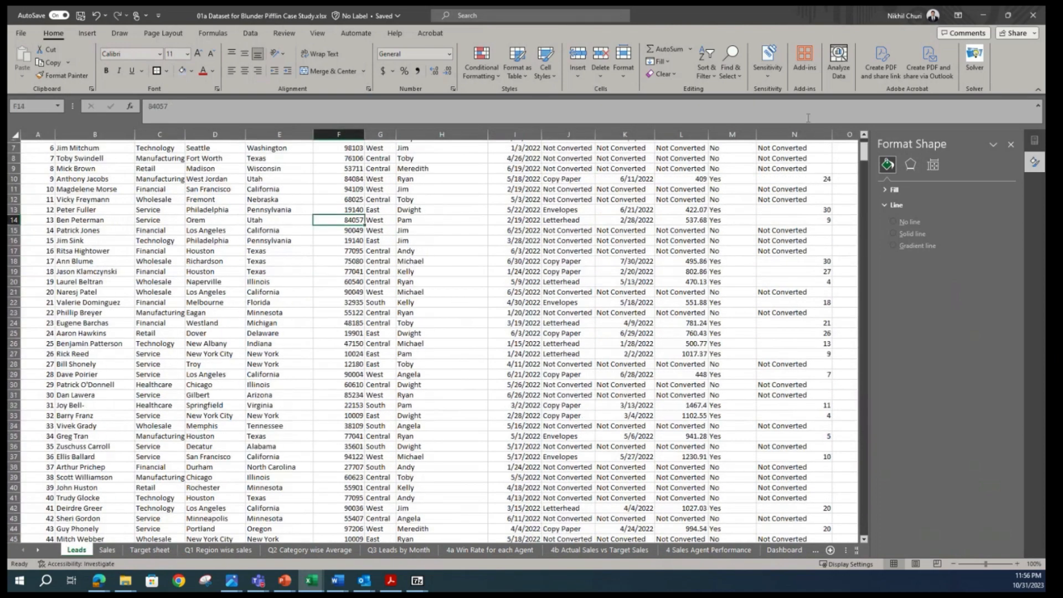
drag(863, 151, 863, 144)
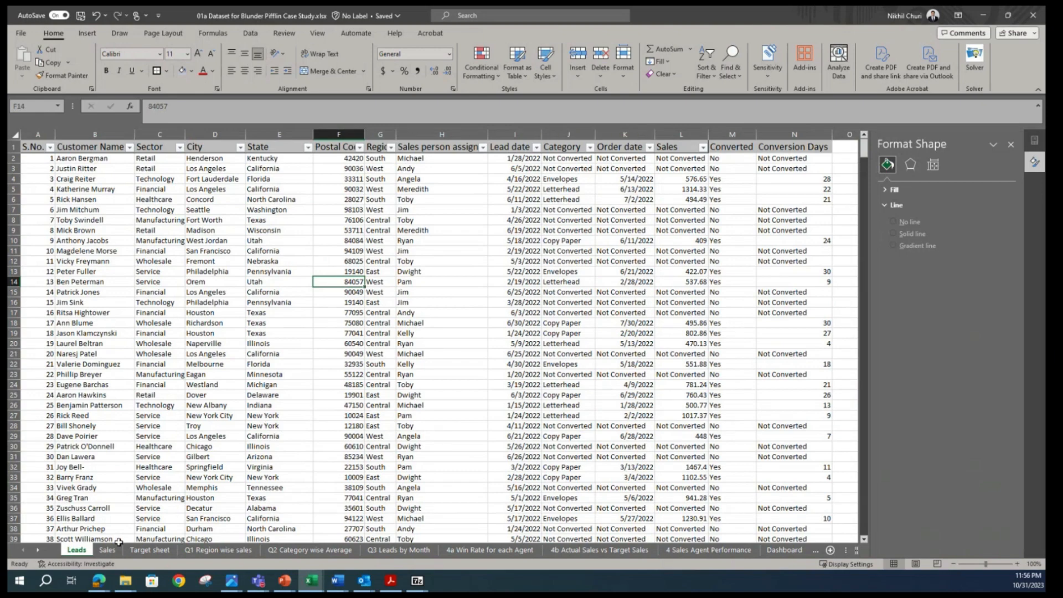
Go through the sheets in order from Target sheet and Q1 Region wise sales to 4 Sales Agent Performance, ending on the Dashboard.
click(149, 550)
click(218, 549)
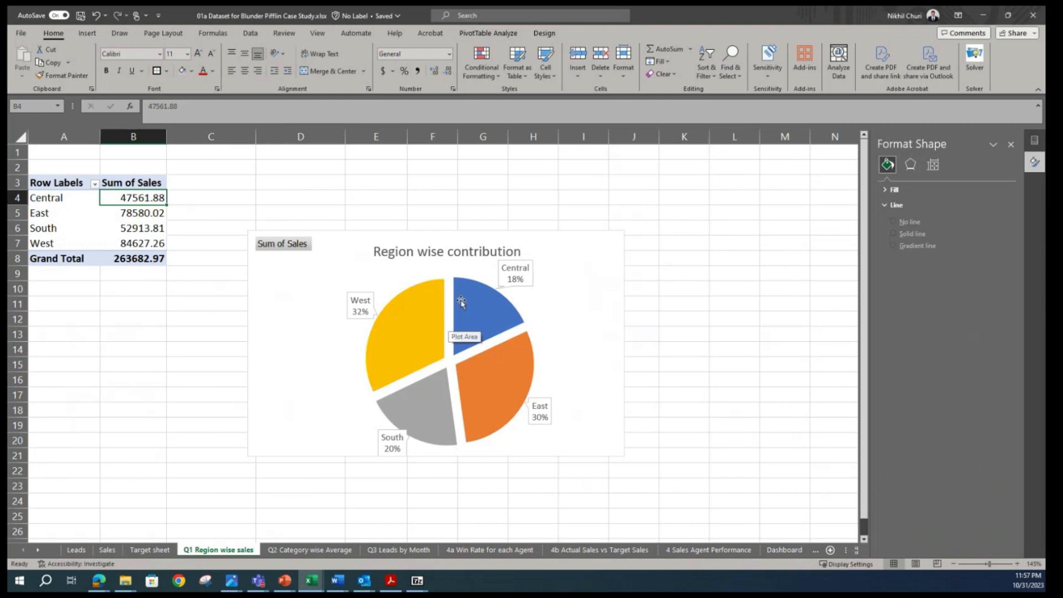
click(322, 553)
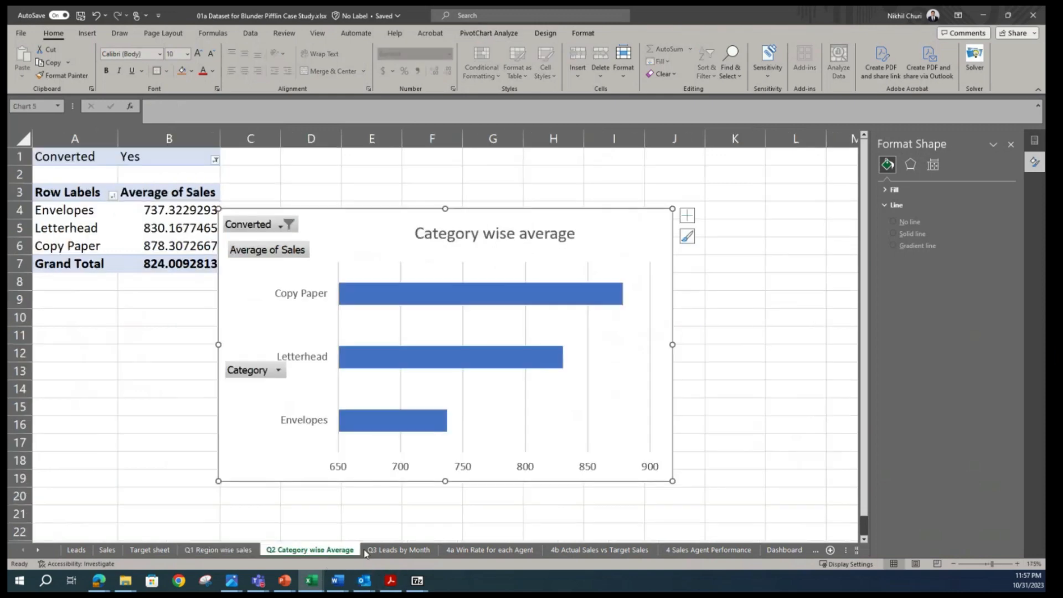
click(398, 551)
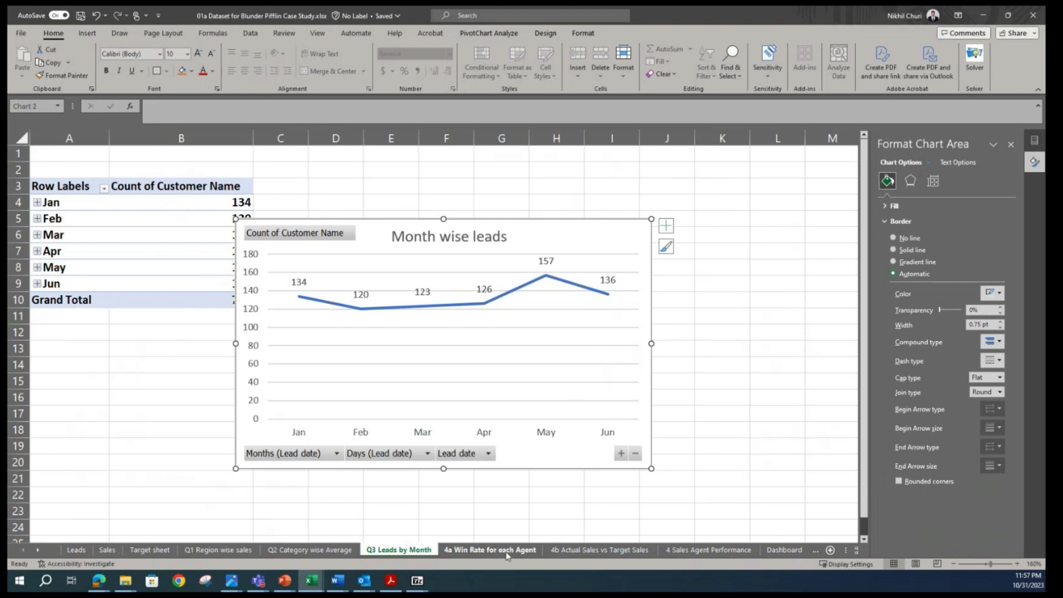
click(507, 551)
click(596, 551)
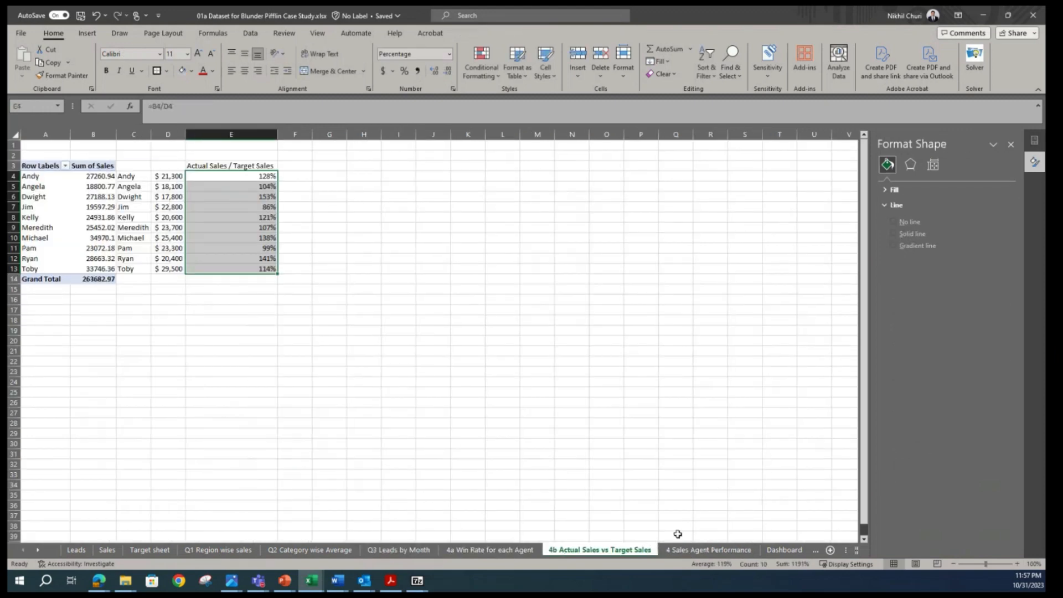
click(709, 550)
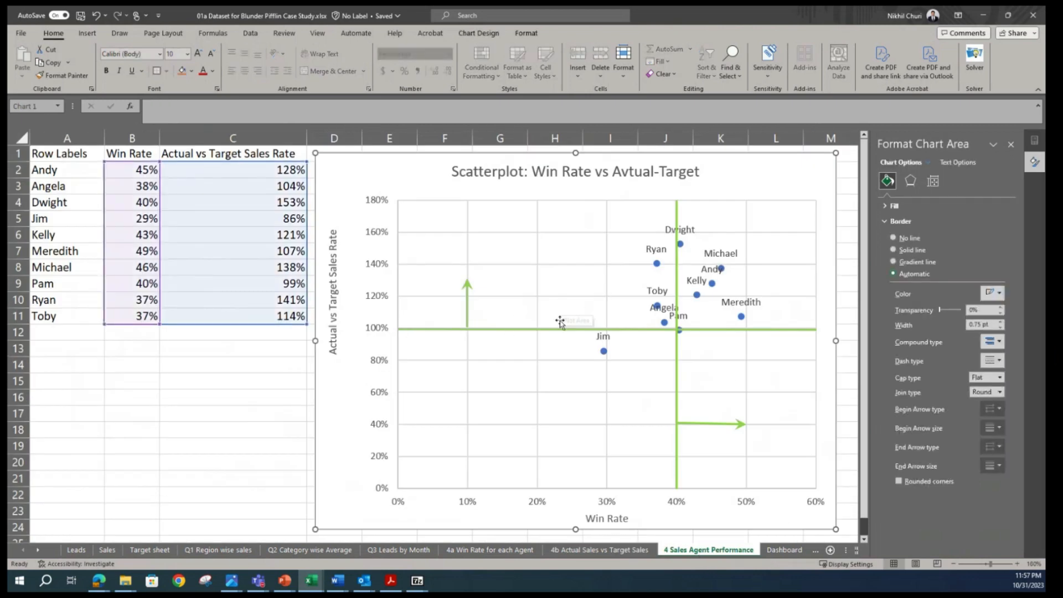
click(784, 549)
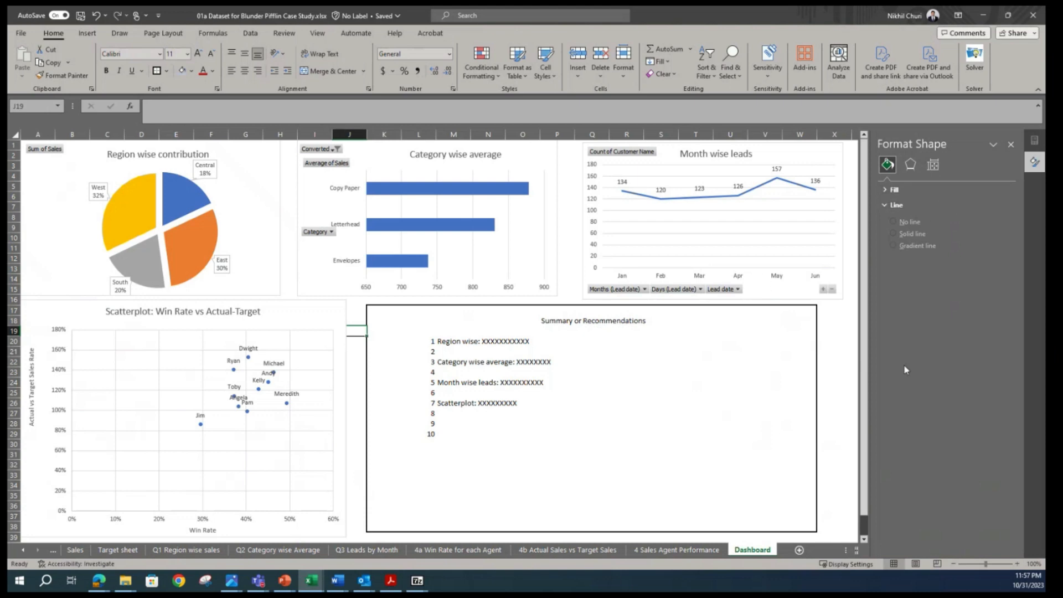
Deselect everything by choosing an empty cell beside the summary box, and switch to the Microsoft Teams meeting window.
click(841, 352)
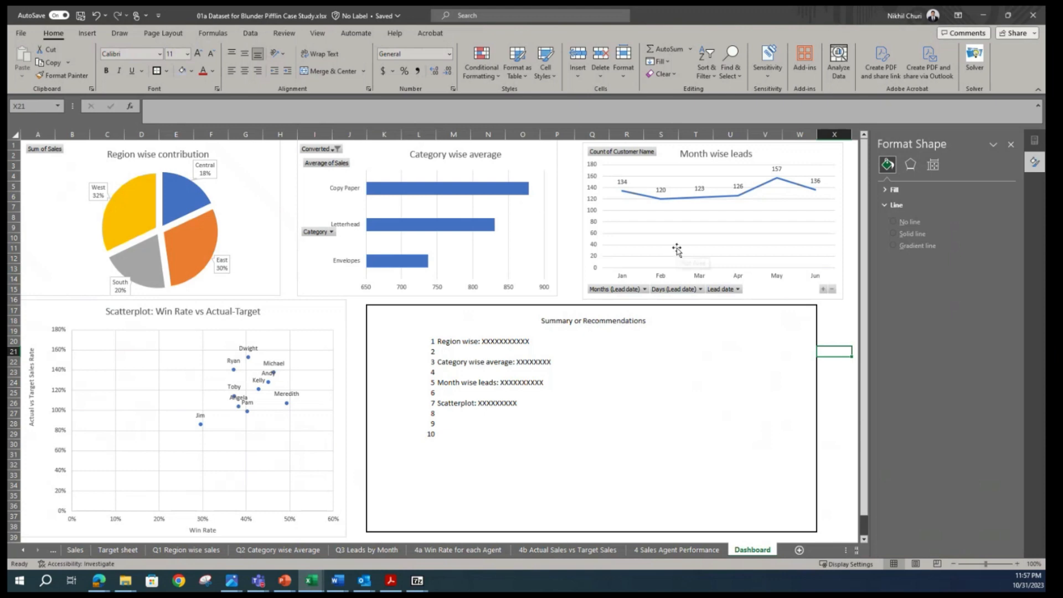
click(838, 330)
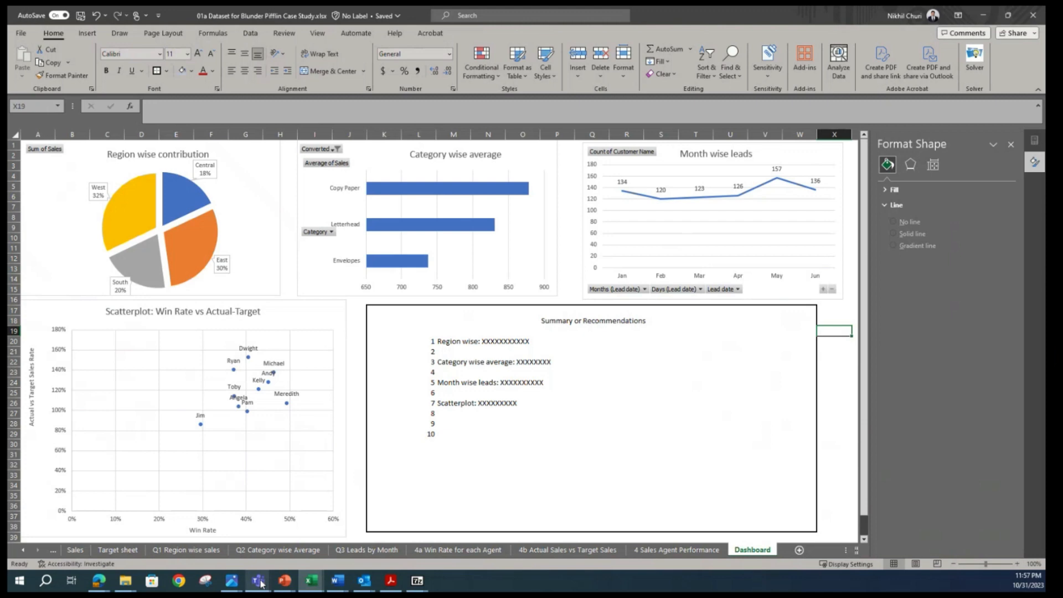
mouse_move(261, 583)
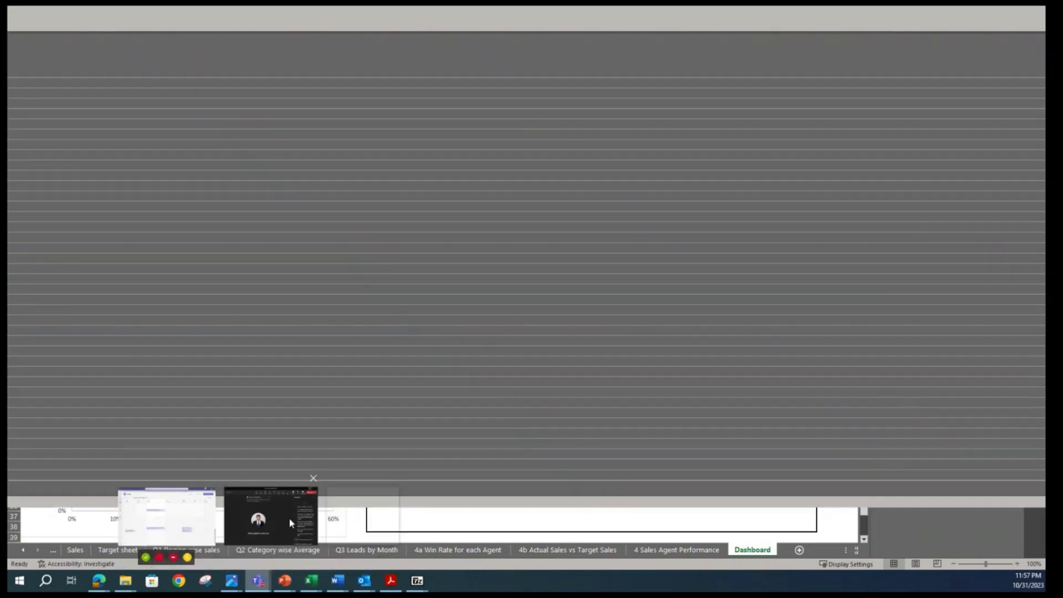
click(289, 517)
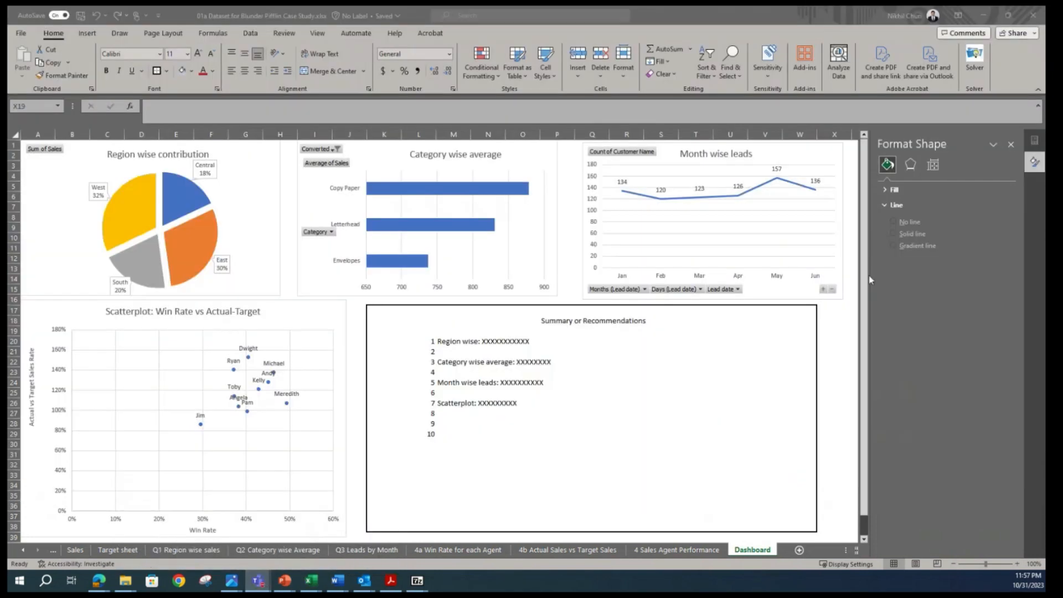